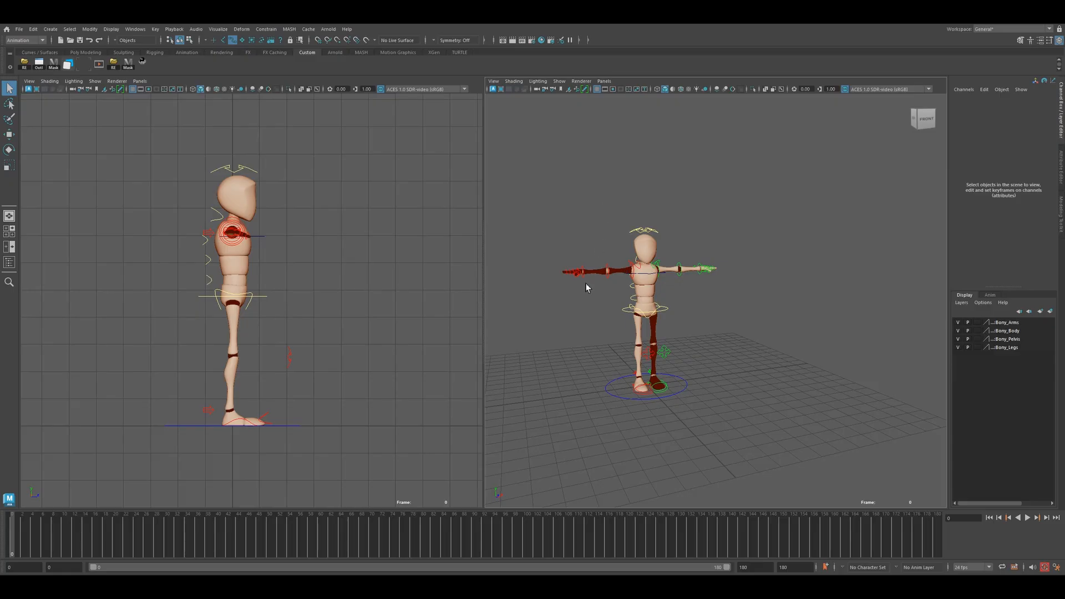
{"action": "scroll", "coordinate": [639, 341], "scroll_direction": "up", "scroll_amount": 6}
{"action": "scroll", "coordinate": [599, 347], "scroll_direction": "down", "scroll_amount": 6}
{"action": "left_click_drag", "start_coordinate": [622, 350], "coordinate": [722, 358], "text": "alt"}
{"action": "scroll", "coordinate": [779, 378], "scroll_direction": "up", "scroll_amount": 6}
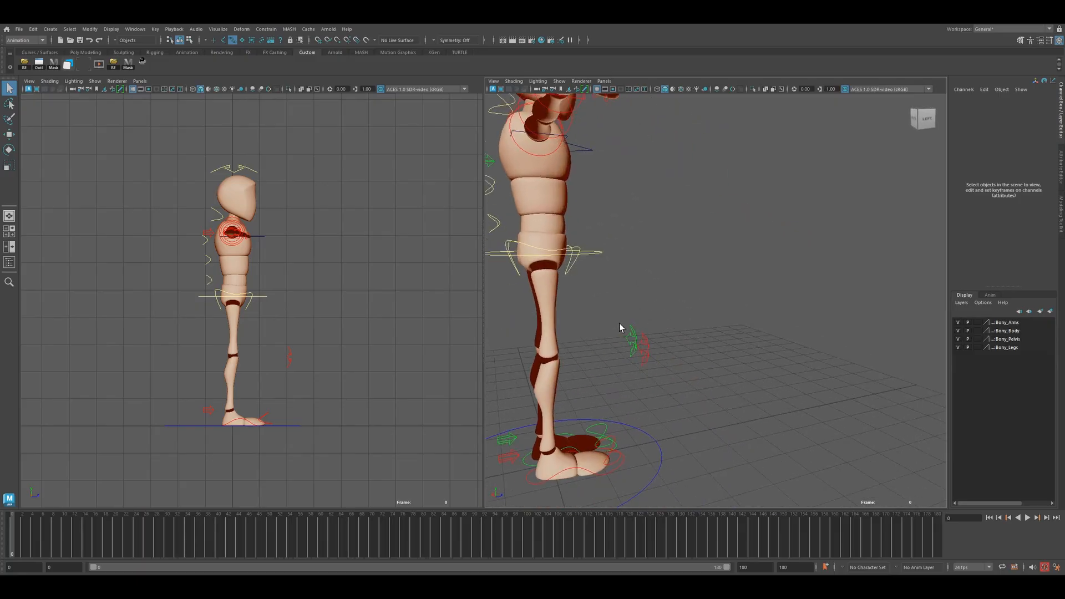
{"action": "scroll", "coordinate": [637, 354], "scroll_direction": "down", "scroll_amount": 6}
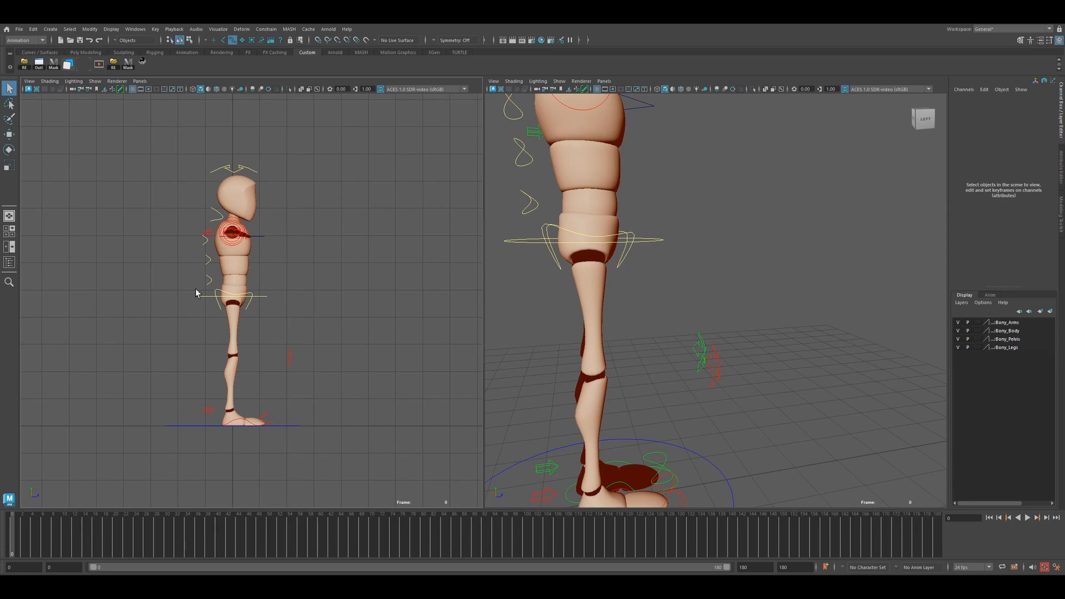
Hide the NURBS control curves in the orthographic side view so only the character mesh shows there
{"action": "left_click", "coordinate": [95, 82]}
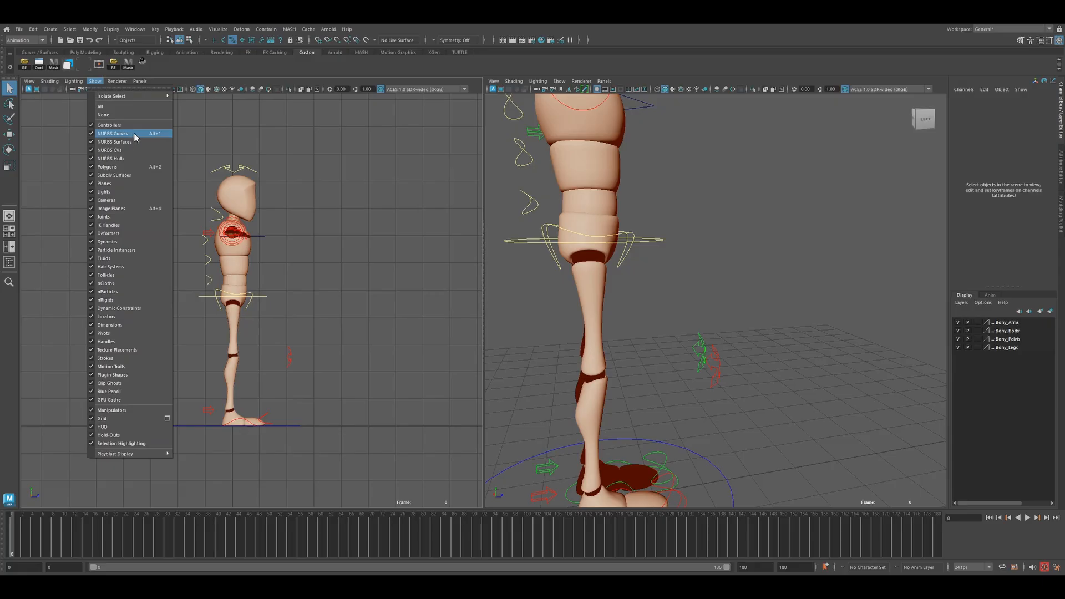
{"action": "left_click", "coordinate": [92, 134]}
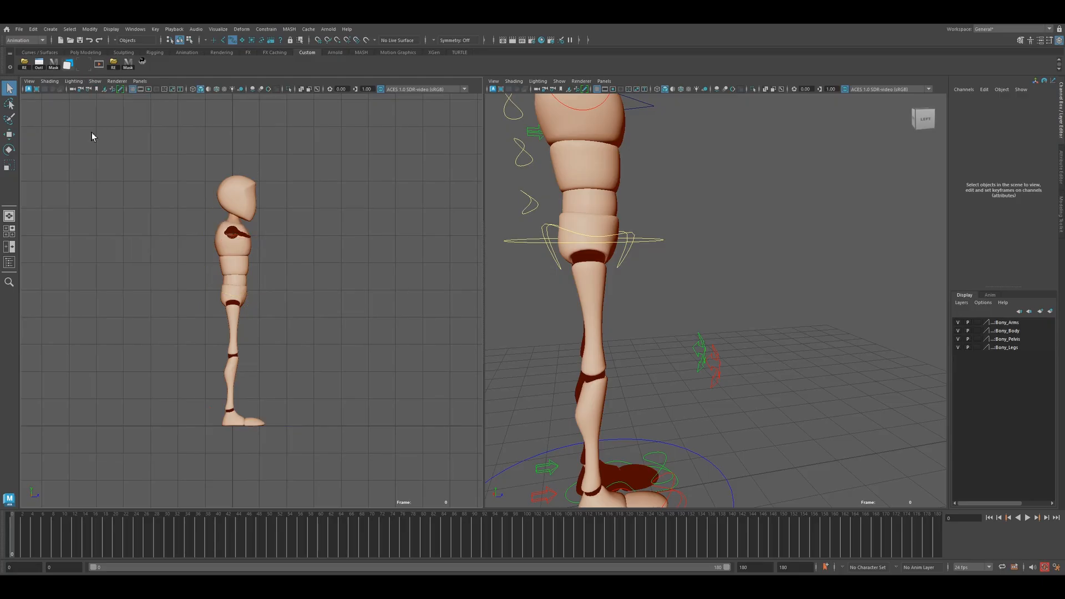
{"action": "scroll", "coordinate": [640, 264], "scroll_direction": "down", "scroll_amount": 8}
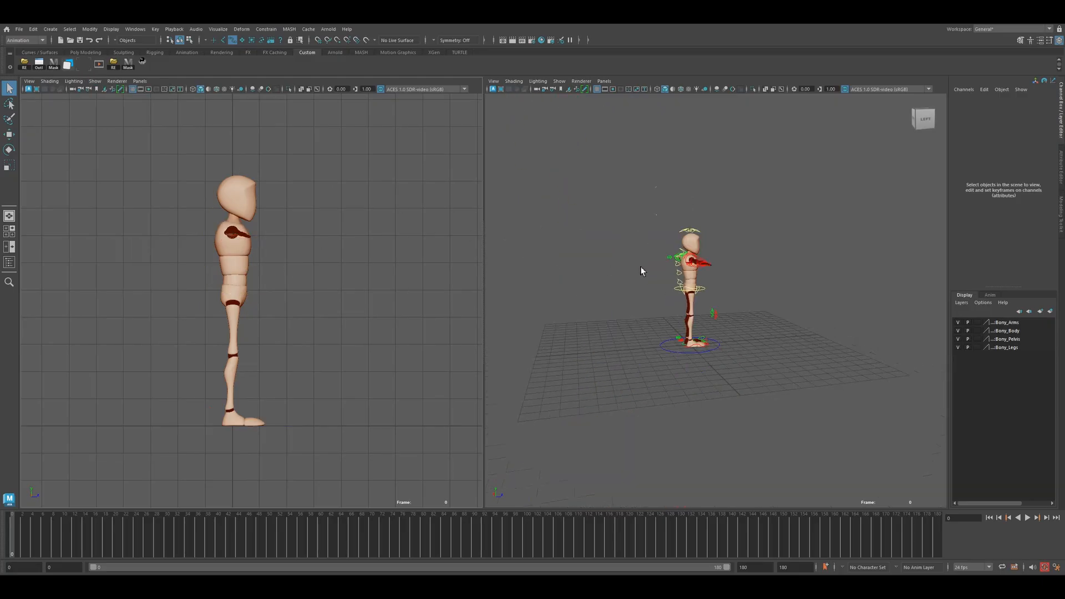
Select the character's root control at the hips and make the timeline start at frame 1, with frame 1 current
{"action": "scroll", "coordinate": [660, 311], "scroll_direction": "up", "scroll_amount": 4}
{"action": "middle_click_drag", "start_coordinate": [716, 287], "coordinate": [647, 284], "text": "alt"}
{"action": "left_click", "coordinate": [634, 278]}
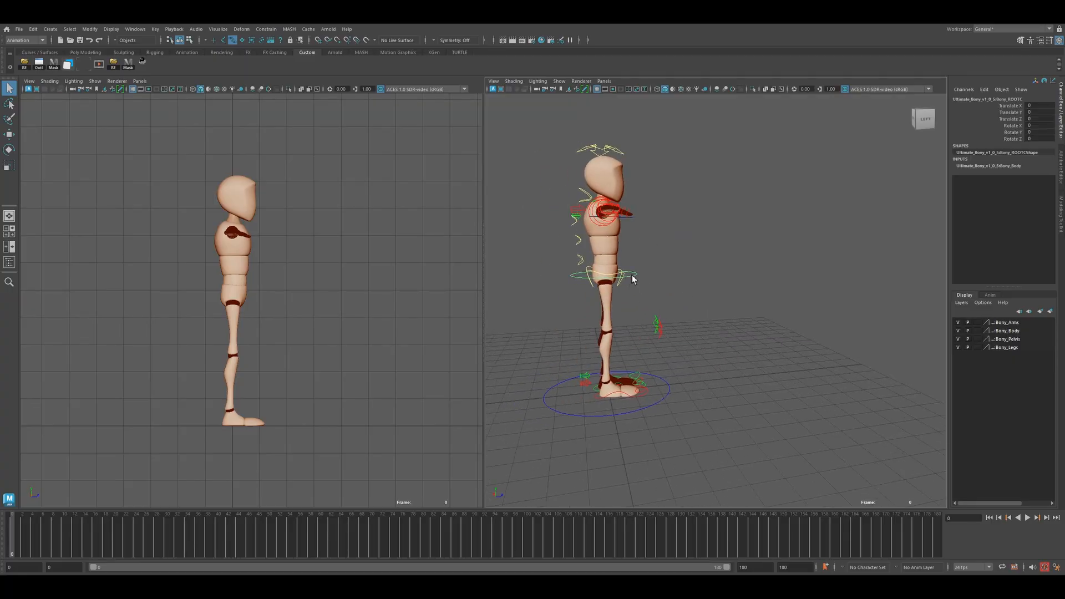
{"action": "scroll", "coordinate": [339, 347], "scroll_direction": "up", "scroll_amount": 3}
{"action": "scroll", "coordinate": [309, 323], "scroll_direction": "down", "scroll_amount": 5}
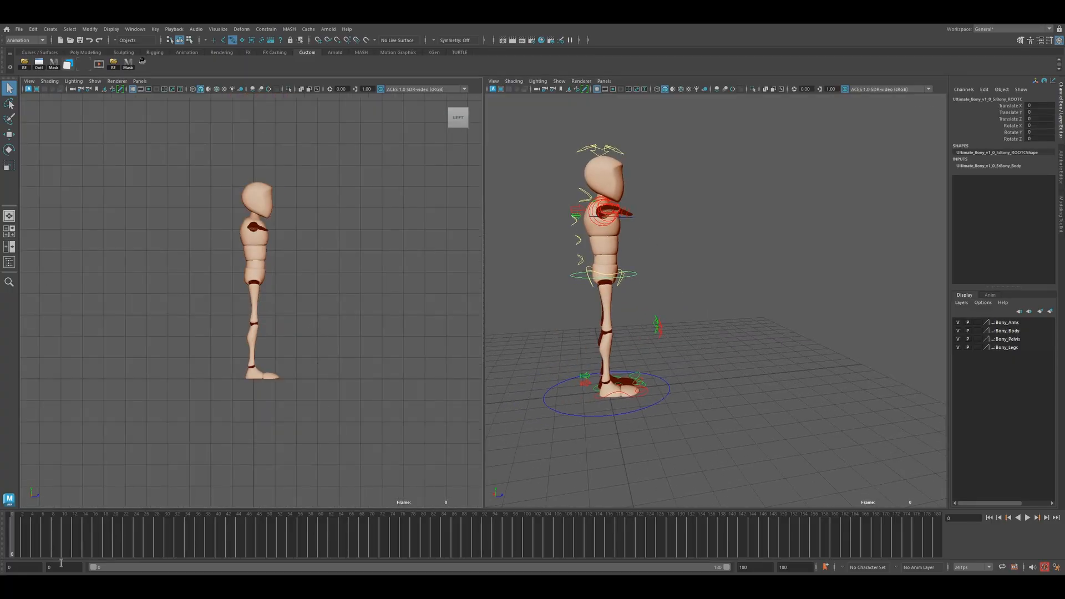
{"action": "key", "text": "Return"}
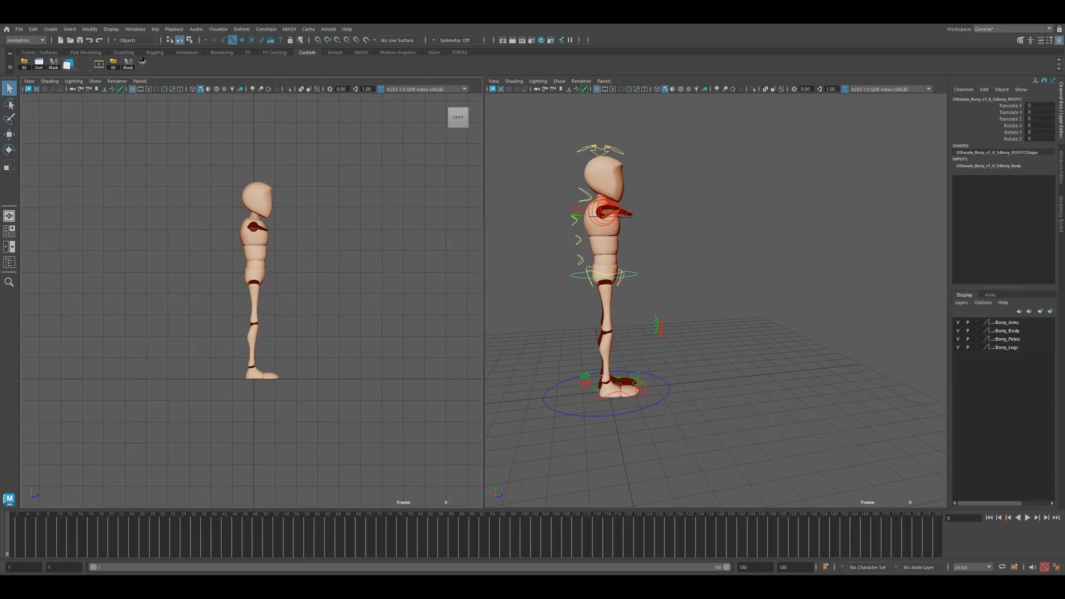
{"action": "left_click_drag", "start_coordinate": [43, 544], "coordinate": [12, 541]}
Lower the root control so the knees bend and rotate it so the body leans forward
{"action": "scroll", "coordinate": [625, 304], "scroll_direction": "up", "scroll_amount": 3}
{"action": "key", "text": "w"}
{"action": "left_click_drag", "start_coordinate": [616, 244], "coordinate": [616, 254]}
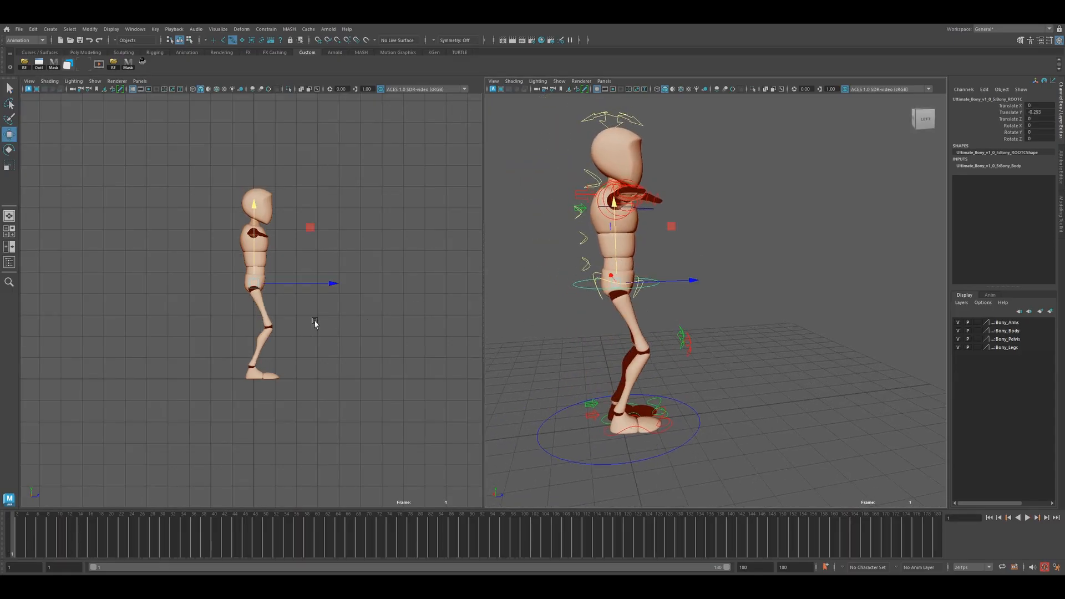
{"action": "scroll", "coordinate": [302, 331], "scroll_direction": "up", "scroll_amount": 3}
{"action": "key", "text": "e"}
{"action": "left_click_drag", "start_coordinate": [321, 238], "coordinate": [328, 277]}
{"action": "key", "text": "w"}
{"action": "left_click_drag", "start_coordinate": [265, 239], "coordinate": [264, 260]}
Move the right foot control behind the body and up, and rotate it so the toes point down
{"action": "left_click", "coordinate": [628, 428]}
{"action": "left_click_drag", "start_coordinate": [654, 408], "coordinate": [596, 414]}
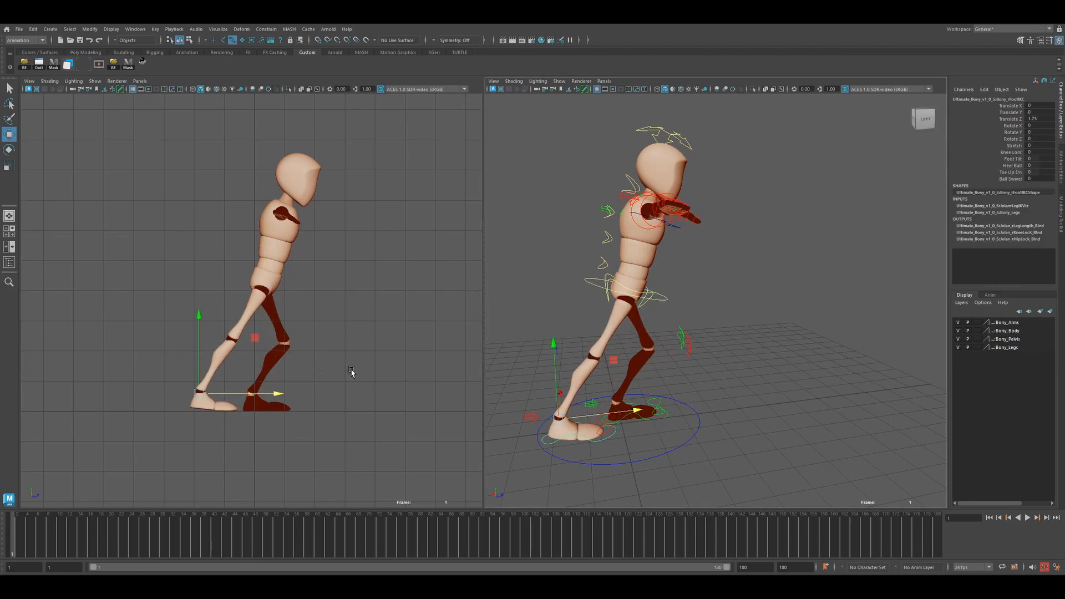
{"action": "mouse_move", "coordinate": [205, 344]}
{"action": "left_mouse_down"}
{"action": "mouse_move", "coordinate": [204, 310]}
{"action": "mouse_move", "coordinate": [280, 347]}
{"action": "mouse_move", "coordinate": [217, 356]}
{"action": "left_mouse_up"}
{"action": "key", "text": "e"}
{"action": "key", "text": "w"}
Place the left foot control about 2.9 units forward and 0.75 up, rotated about -26 degrees in X with the toes raised
{"action": "left_click", "coordinate": [618, 423]}
{"action": "left_click_drag", "start_coordinate": [313, 396], "coordinate": [370, 392]}
{"action": "left_click_drag", "start_coordinate": [317, 347], "coordinate": [371, 387]}
{"action": "key", "text": "e"}
{"action": "key", "text": "w"}
{"action": "left_click_drag", "start_coordinate": [335, 340], "coordinate": [334, 328]}
{"action": "left_click_drag", "start_coordinate": [365, 376], "coordinate": [374, 378]}
Shift the right foot control farther back and up, and rotate it to about 98 degrees in X
{"action": "left_click", "coordinate": [511, 395]}
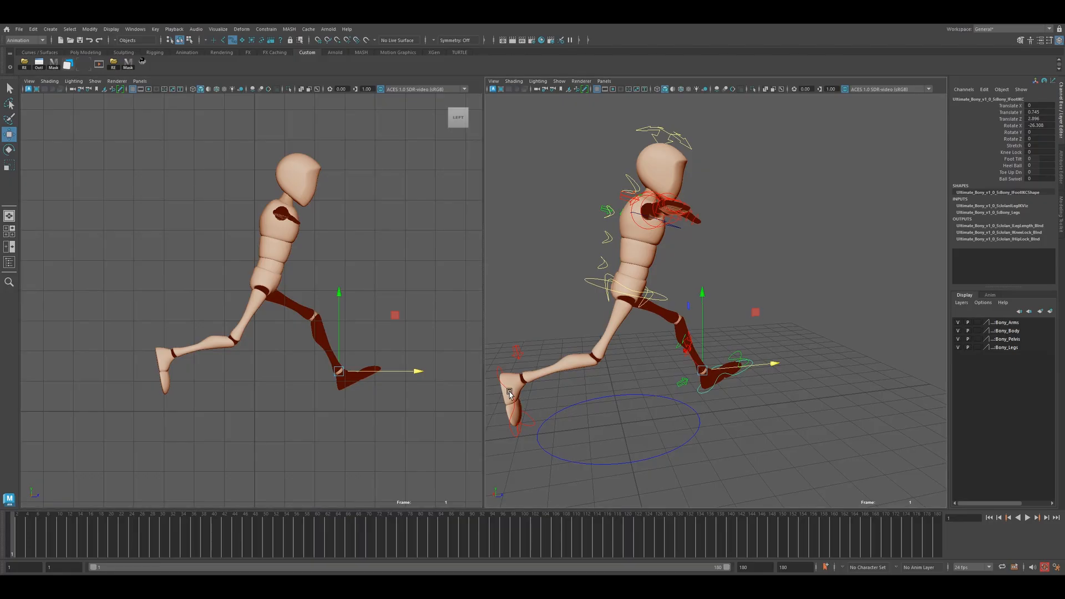
{"action": "left_click_drag", "start_coordinate": [232, 355], "coordinate": [226, 357]}
{"action": "left_click_drag", "start_coordinate": [165, 321], "coordinate": [166, 311]}
{"action": "key", "text": "e"}
{"action": "left_click_drag", "start_coordinate": [239, 327], "coordinate": [221, 347]}
{"action": "key", "text": "w"}
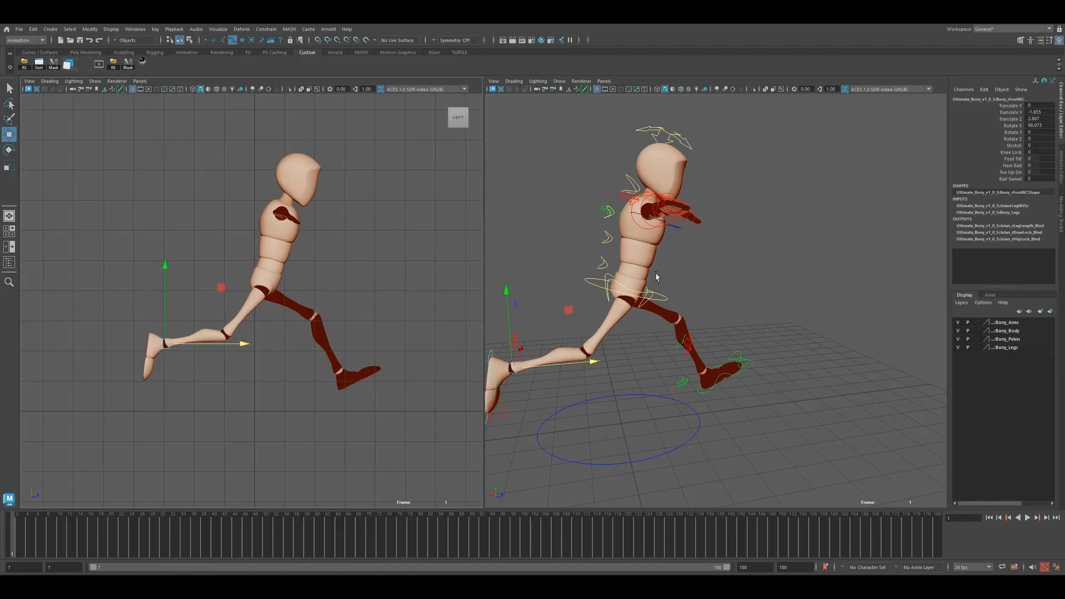
Select the spine FK controls together and rotate them back to about -5 degrees in X
{"action": "scroll", "coordinate": [643, 278], "scroll_direction": "up", "scroll_amount": 5}
{"action": "middle_click_drag", "start_coordinate": [636, 276], "coordinate": [658, 318], "text": "alt"}
{"action": "left_click", "coordinate": [673, 322]}
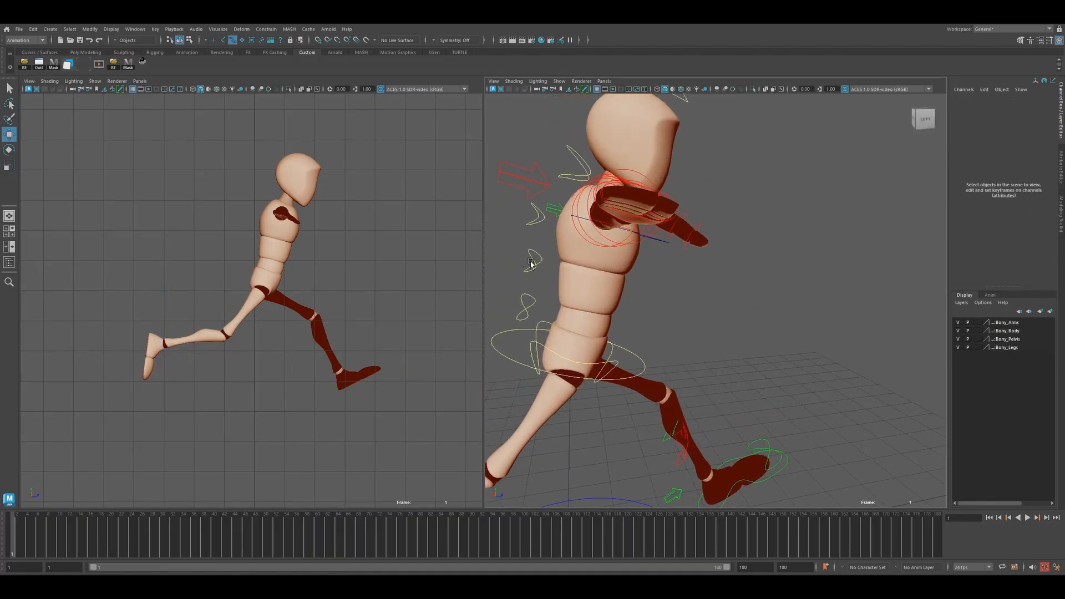
{"action": "left_click_drag", "start_coordinate": [536, 302], "coordinate": [537, 303]}
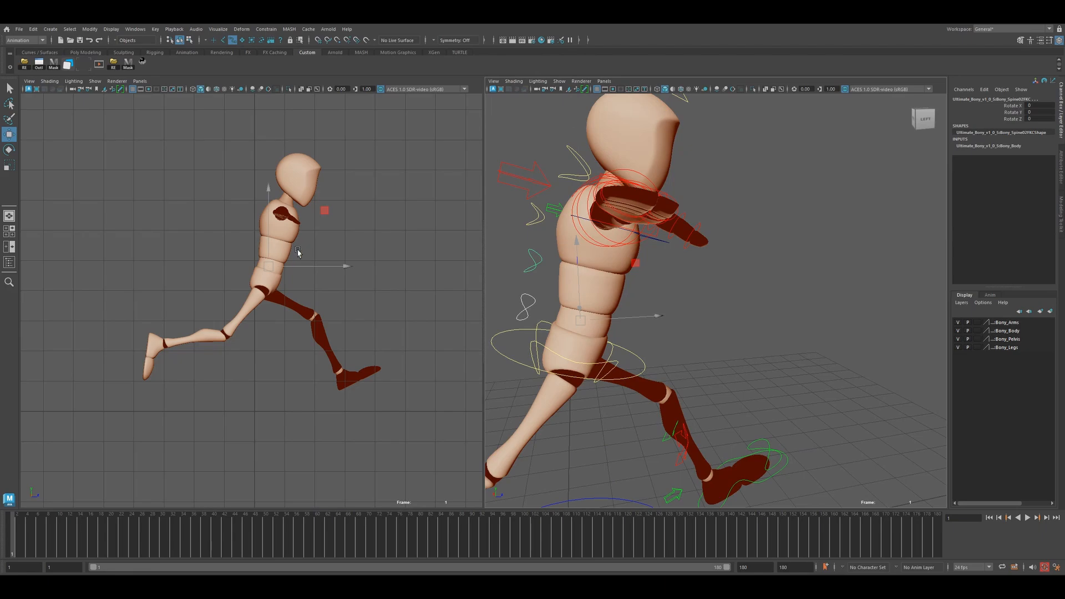
{"action": "key", "text": "e"}
{"action": "mouse_move", "coordinate": [335, 211]}
{"action": "left_mouse_down"}
{"action": "mouse_move", "coordinate": [324, 198]}
{"action": "mouse_move", "coordinate": [330, 205]}
{"action": "left_mouse_up"}
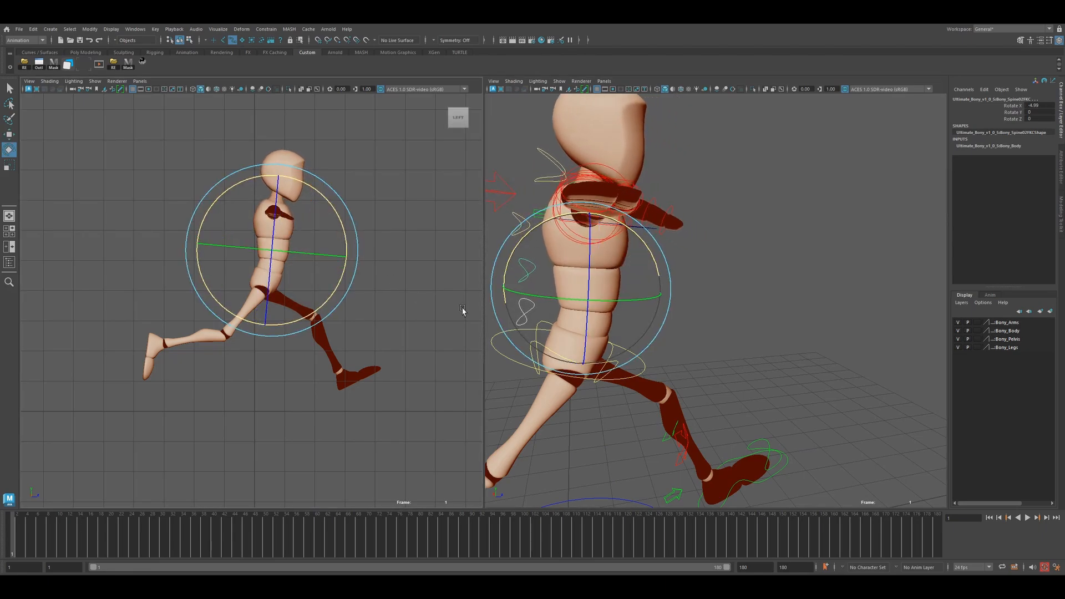
{"action": "left_click", "coordinate": [689, 366]}
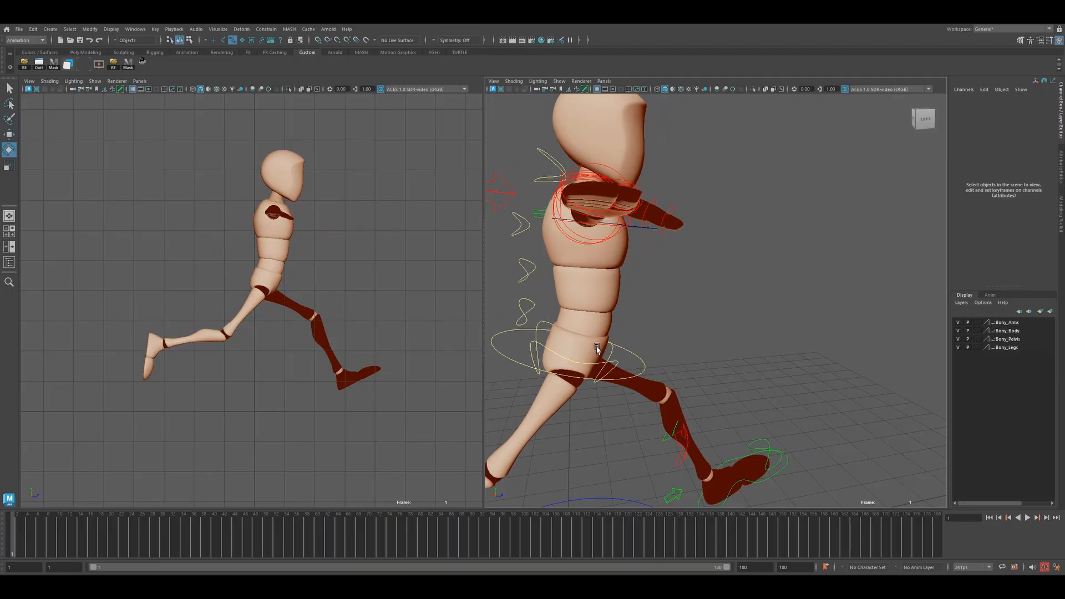
Rotate the root control forward to about 27 degrees in X to increase the body's lean
{"action": "left_click", "coordinate": [625, 351]}
{"action": "left_click_drag", "start_coordinate": [323, 240], "coordinate": [335, 252]}
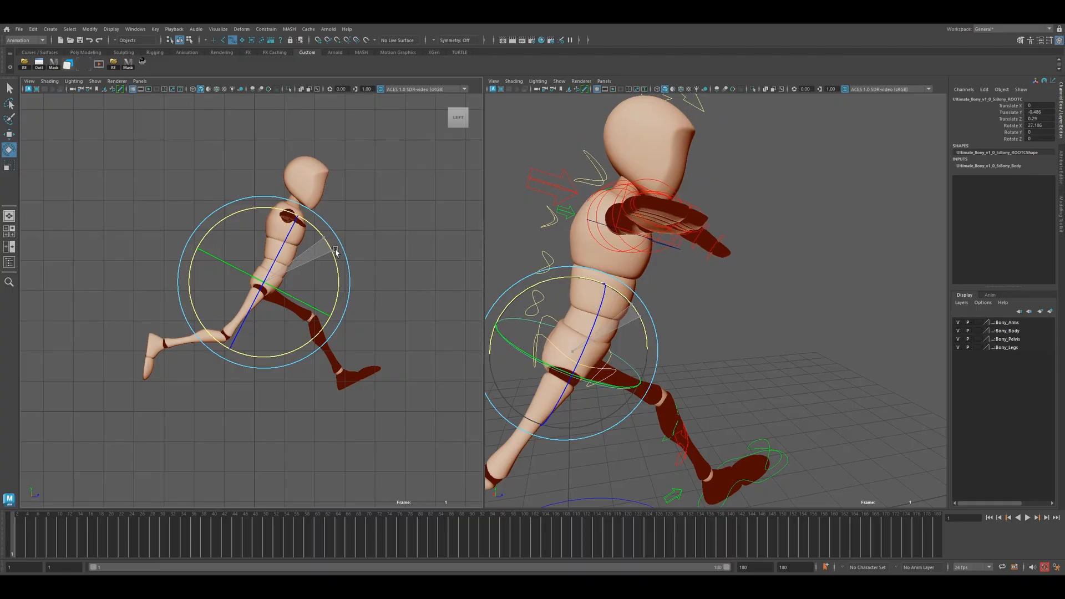
{"action": "left_click_drag", "start_coordinate": [718, 303], "coordinate": [613, 303], "text": "alt"}
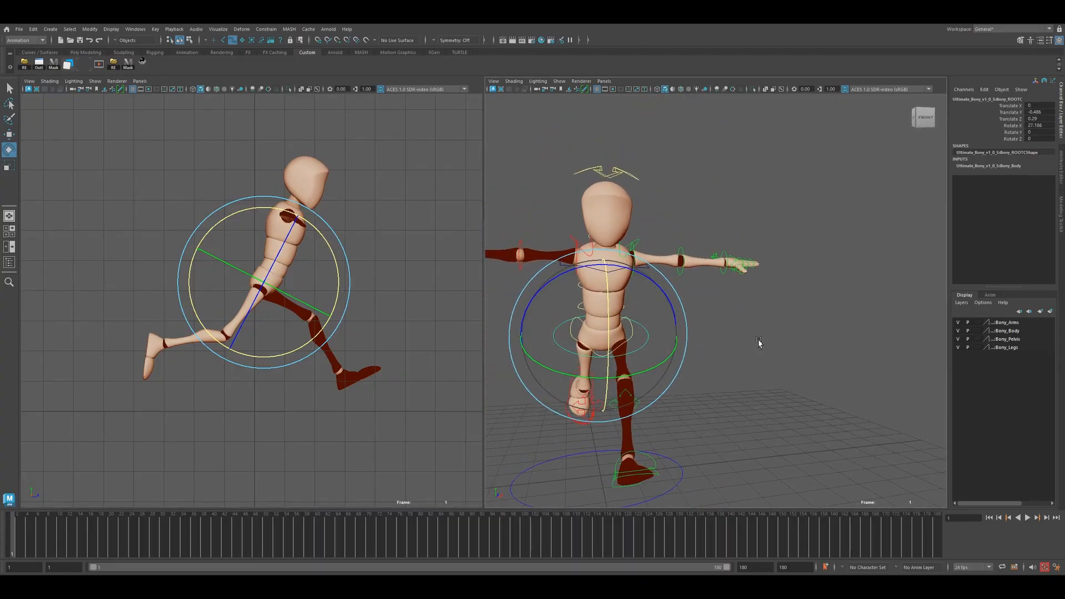
{"action": "left_click", "coordinate": [760, 343]}
Rotate the right shoulder FK control to about -70 degrees in Z so the arm hangs down beside the body
{"action": "scroll", "coordinate": [568, 288], "scroll_direction": "up", "scroll_amount": 5}
{"action": "middle_click_drag", "start_coordinate": [568, 288], "coordinate": [676, 255], "text": "alt"}
{"action": "left_click", "coordinate": [609, 257]}
{"action": "left_click_drag", "start_coordinate": [602, 203], "coordinate": [611, 296]}
Select the right hand's finger joint controls together and curl them to about -49 degrees in Z
{"action": "middle_click_drag", "start_coordinate": [619, 348], "coordinate": [608, 276], "text": "alt"}
{"action": "scroll", "coordinate": [577, 355], "scroll_direction": "up", "scroll_amount": 3}
{"action": "middle_click_drag", "start_coordinate": [573, 354], "coordinate": [683, 270], "text": "alt"}
{"action": "scroll", "coordinate": [587, 333], "scroll_direction": "up", "scroll_amount": 3}
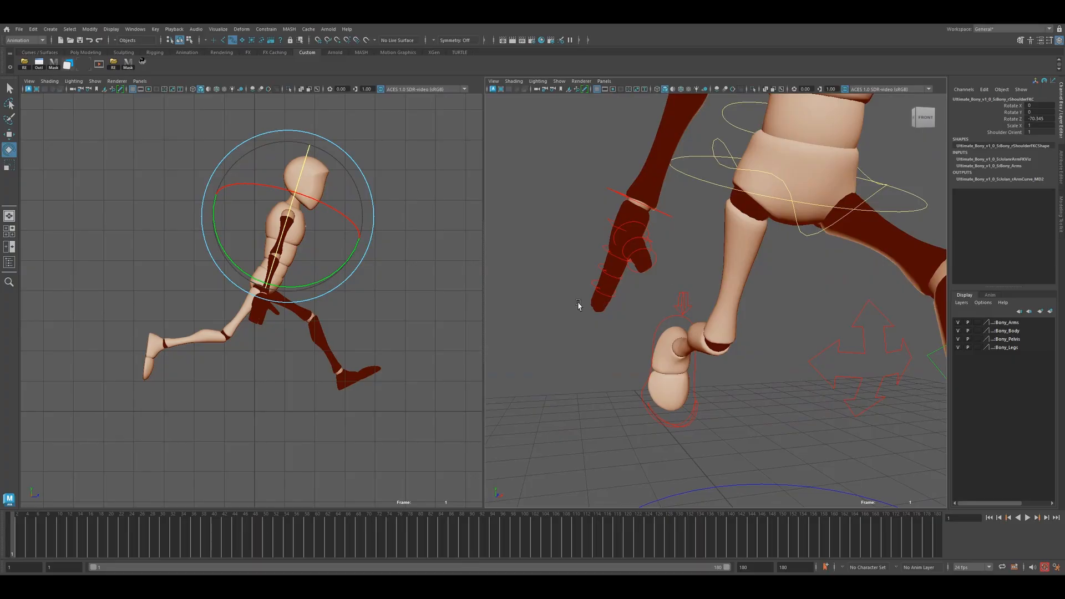
{"action": "left_click", "coordinate": [589, 263]}
{"action": "left_click_drag", "start_coordinate": [610, 296], "coordinate": [634, 202]}
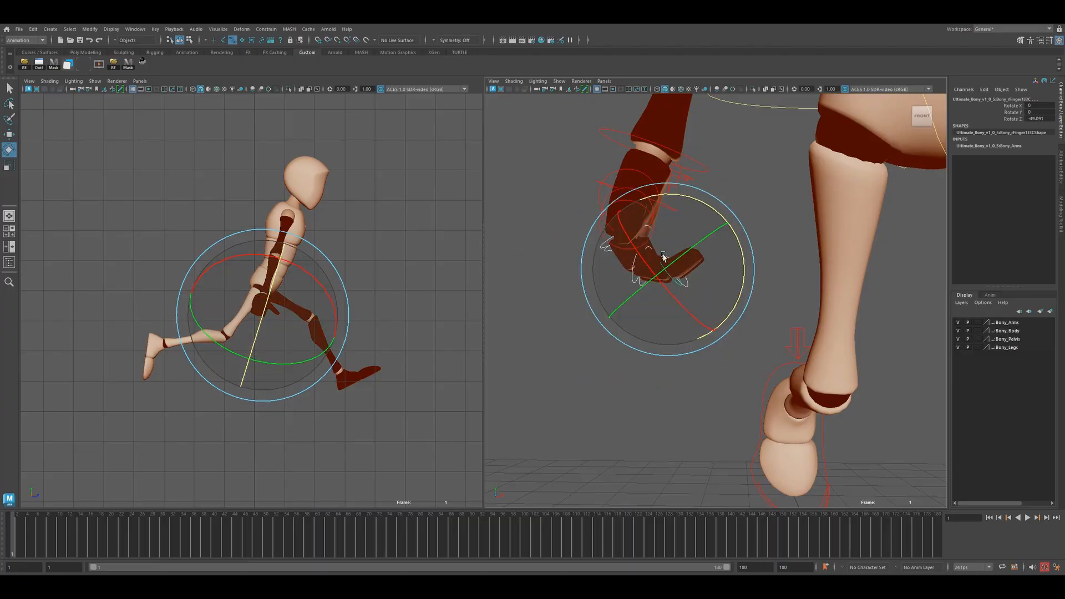
Tighten the right hand into a fist, rotating the base finger joints to about -77 degrees in Z
{"action": "left_click", "coordinate": [580, 330]}
{"action": "left_click_drag", "start_coordinate": [691, 287], "coordinate": [731, 220]}
{"action": "left_click", "coordinate": [621, 302]}
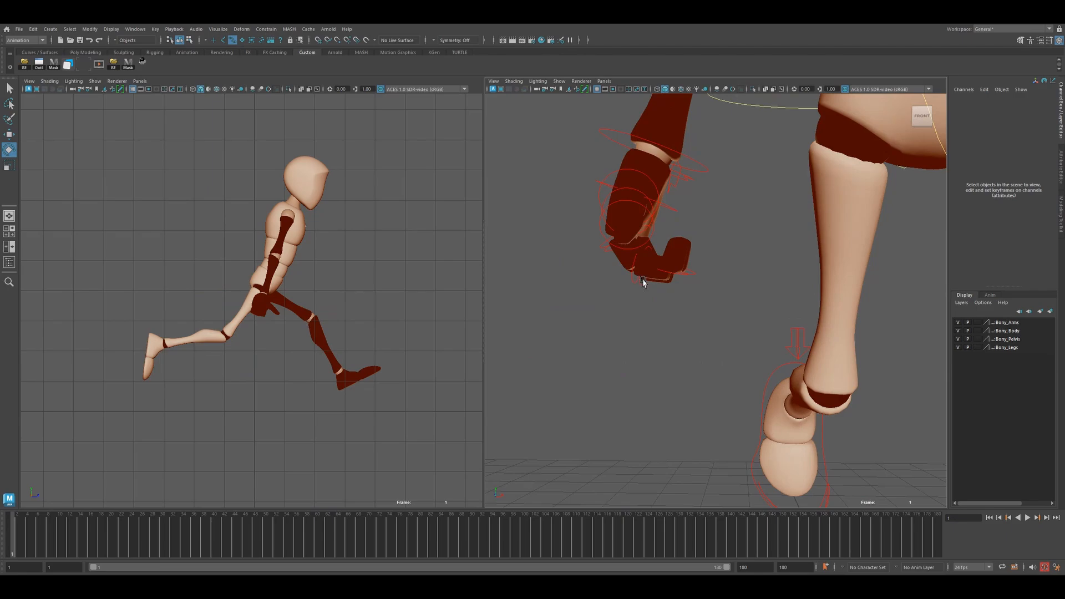
{"action": "left_click", "coordinate": [643, 281]}
{"action": "left_click_drag", "start_coordinate": [708, 235], "coordinate": [707, 233]}
{"action": "left_click", "coordinate": [578, 356]}
{"action": "left_click_drag", "start_coordinate": [596, 294], "coordinate": [642, 276], "text": "alt"}
{"action": "left_click_drag", "start_coordinate": [585, 235], "coordinate": [604, 268]}
{"action": "middle_click_drag", "start_coordinate": [649, 273], "coordinate": [589, 307], "text": "alt"}
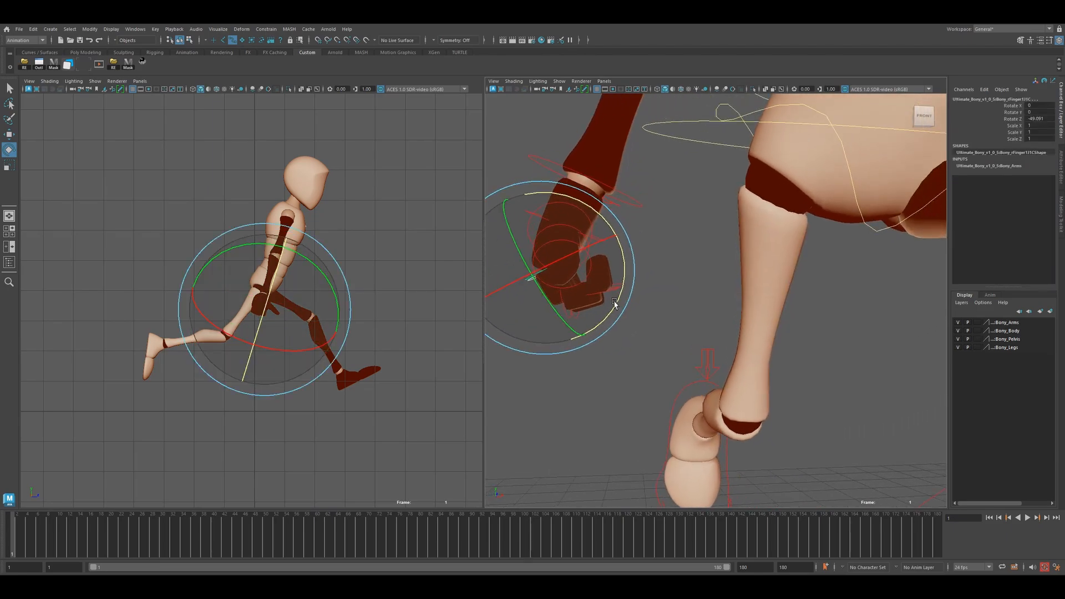
{"action": "left_click_drag", "start_coordinate": [625, 277], "coordinate": [625, 245]}
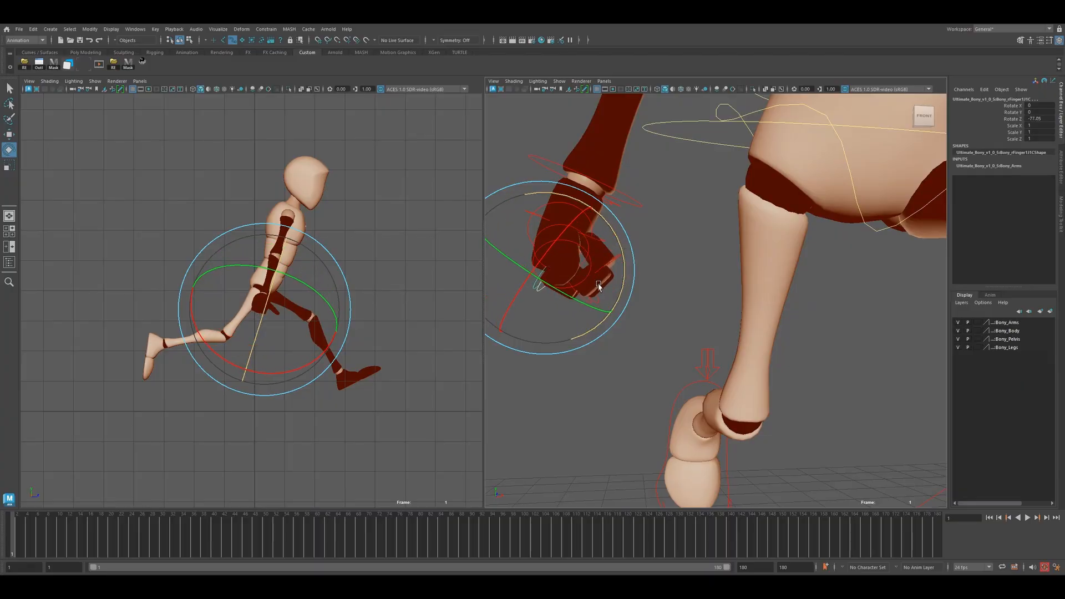
{"action": "left_click", "coordinate": [610, 304]}
Rotate the base joint of the right thumb in toward the curled fingers
{"action": "left_click_drag", "start_coordinate": [610, 305], "coordinate": [622, 279], "text": "alt"}
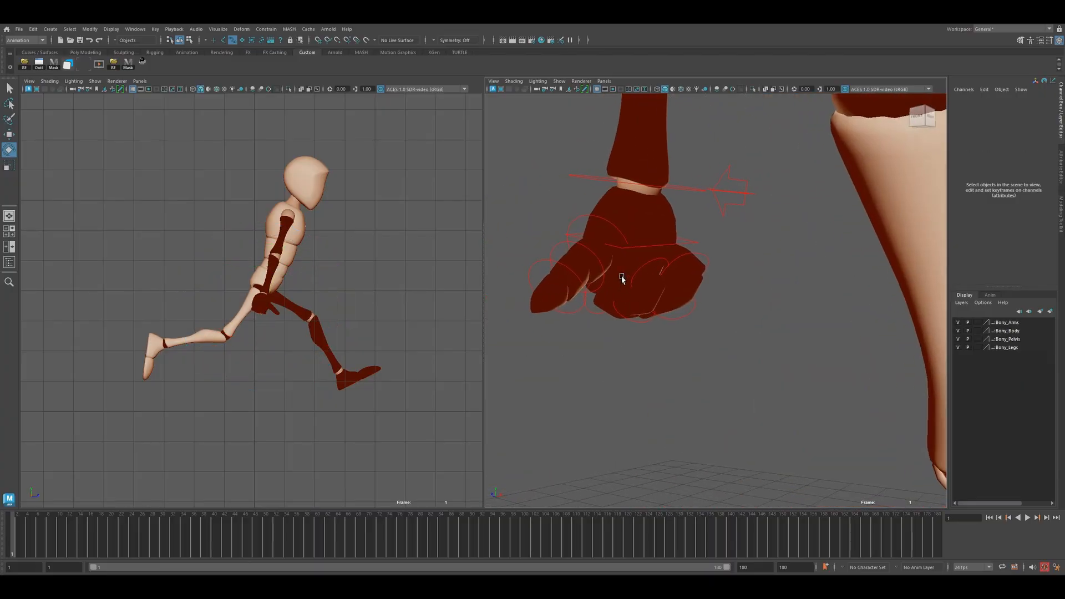
{"action": "left_click", "coordinate": [588, 221]}
{"action": "left_click_drag", "start_coordinate": [589, 240], "coordinate": [619, 246]}
{"action": "left_click_drag", "start_coordinate": [660, 283], "coordinate": [632, 364], "text": "alt"}
{"action": "left_click", "coordinate": [614, 270]}
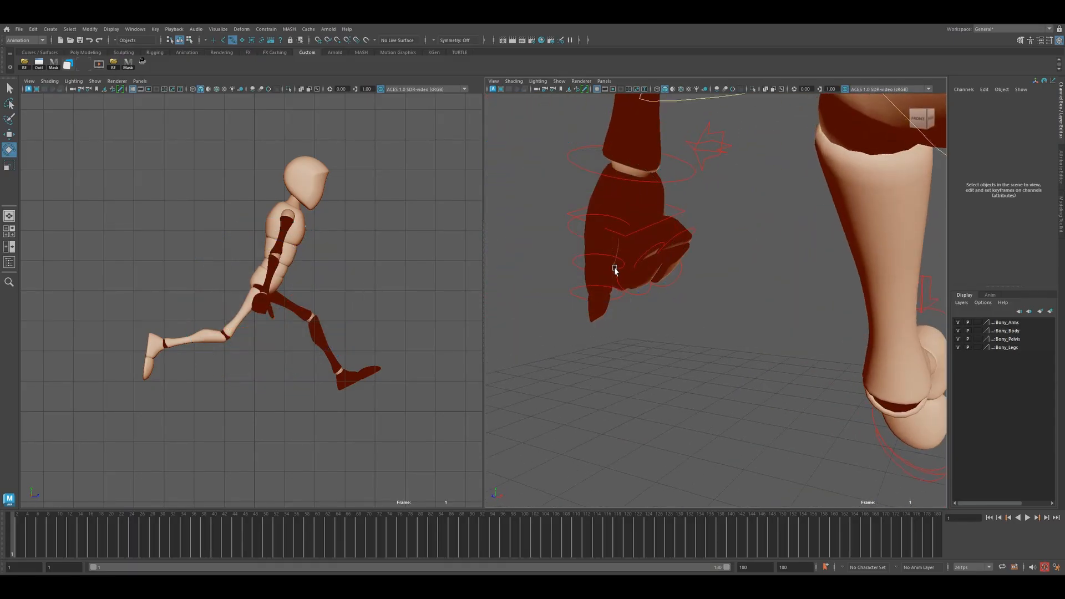
Curl the right thumb's outer joints over the fist, with the end joint at about -31 degrees in Z
{"action": "left_click", "coordinate": [615, 260]}
{"action": "left_click_drag", "start_coordinate": [559, 323], "coordinate": [589, 338]}
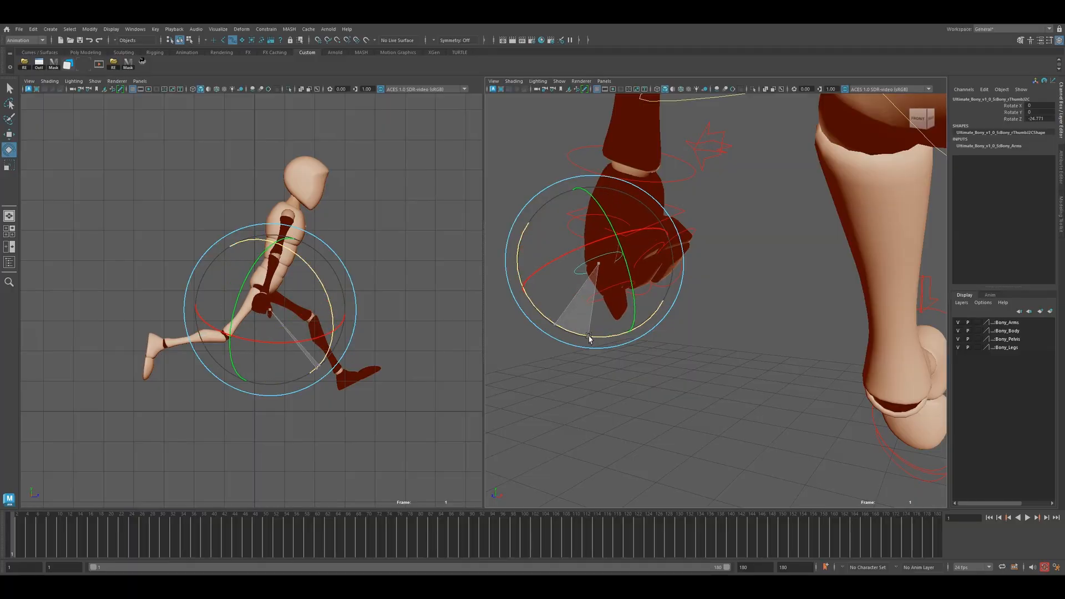
{"action": "left_click", "coordinate": [673, 361]}
{"action": "left_click", "coordinate": [624, 285]}
{"action": "left_click_drag", "start_coordinate": [596, 355], "coordinate": [656, 350]}
Bend the right elbow FK control so the forearm swings forward
{"action": "scroll", "coordinate": [655, 349], "scroll_direction": "down", "scroll_amount": 8}
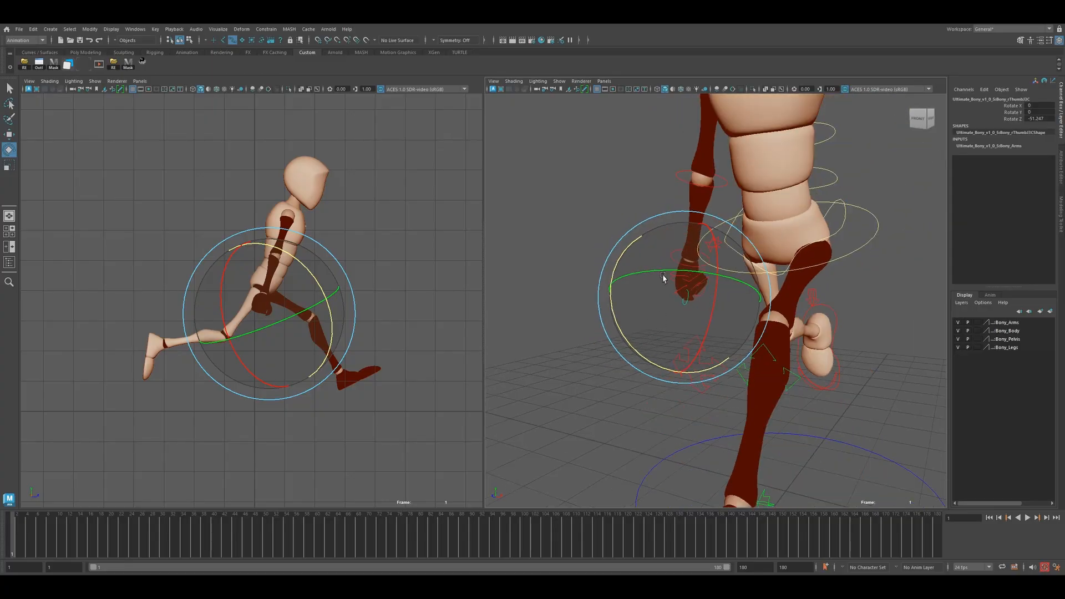
{"action": "middle_click_drag", "start_coordinate": [663, 278], "coordinate": [625, 331], "text": "alt"}
{"action": "left_click_drag", "start_coordinate": [625, 331], "coordinate": [692, 271], "text": "alt"}
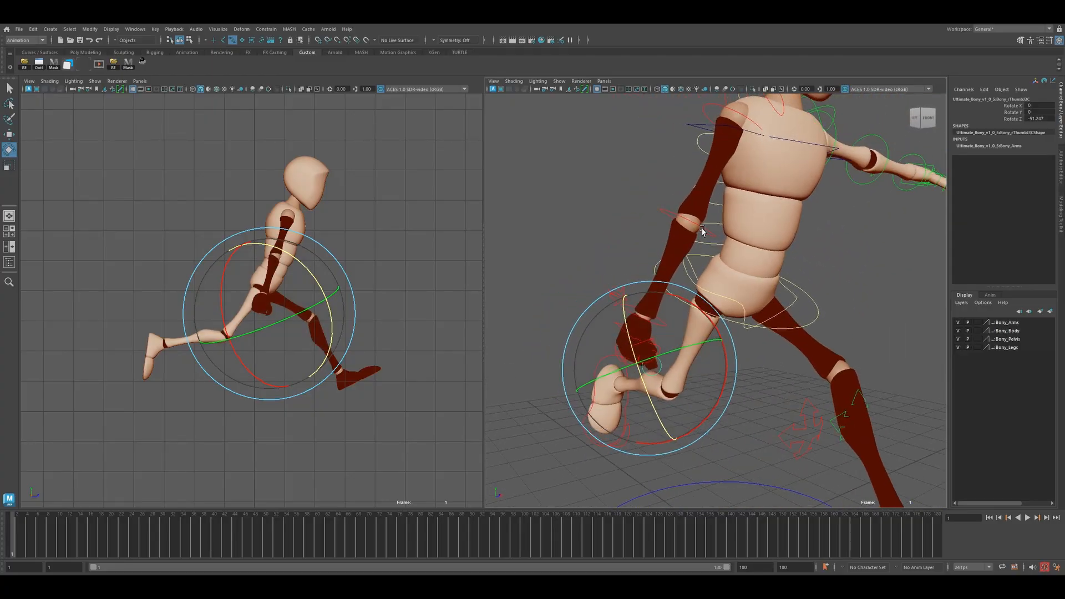
{"action": "left_click", "coordinate": [702, 229]}
{"action": "middle_click_drag", "start_coordinate": [716, 262], "coordinate": [578, 334], "text": "alt"}
{"action": "left_click_drag", "start_coordinate": [589, 304], "coordinate": [611, 218]}
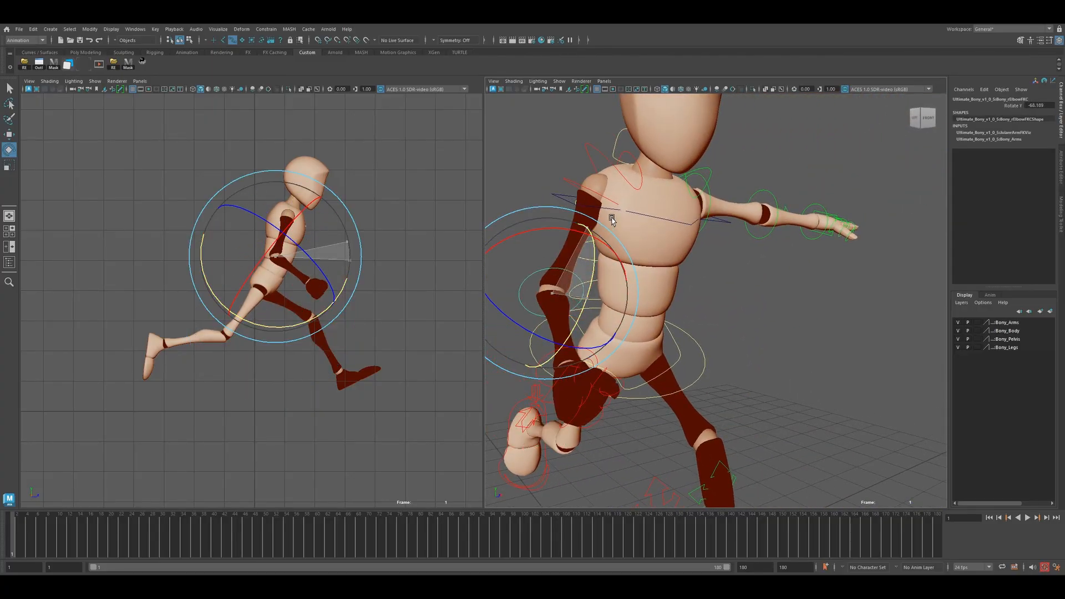
{"action": "left_click", "coordinate": [660, 277]}
Rotate the right shoulder FK control to swing the bent arm up in front of the chest
{"action": "left_click", "coordinate": [591, 196]}
{"action": "scroll", "coordinate": [602, 223], "scroll_direction": "down", "scroll_amount": 4}
{"action": "left_click_drag", "start_coordinate": [655, 294], "coordinate": [697, 215]}
{"action": "left_click_drag", "start_coordinate": [730, 308], "coordinate": [700, 317], "text": "alt"}
Rotate the right wrist FK control to about -11 degrees in X, -2 in Y and -19 in Z
{"action": "left_click", "coordinate": [665, 302]}
{"action": "left_click", "coordinate": [639, 293]}
{"action": "left_click_drag", "start_coordinate": [661, 254], "coordinate": [755, 336]}
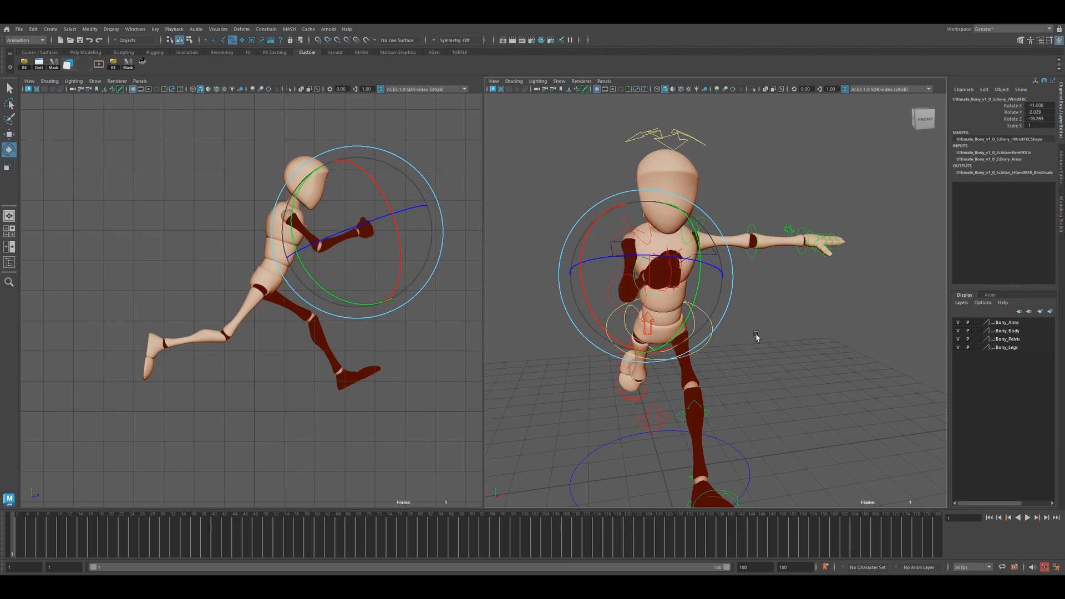
{"action": "left_click", "coordinate": [755, 336]}
Fine-tune the right upper arm's rotation to refine the forward arm swing
{"action": "left_click", "coordinate": [616, 225]}
{"action": "mouse_move", "coordinate": [590, 286]}
{"action": "left_mouse_down"}
{"action": "mouse_move", "coordinate": [564, 262]}
{"action": "mouse_move", "coordinate": [588, 272]}
{"action": "left_mouse_up"}
{"action": "left_click_drag", "start_coordinate": [663, 203], "coordinate": [627, 223]}
{"action": "left_click_drag", "start_coordinate": [583, 274], "coordinate": [590, 281]}
{"action": "left_click_drag", "start_coordinate": [776, 303], "coordinate": [724, 309], "text": "alt"}
{"action": "middle_click_drag", "start_coordinate": [724, 309], "coordinate": [680, 315], "text": "alt"}
{"action": "left_click", "coordinate": [754, 288]}
Select the left hand's finger joint controls together and curl them to about -45 degrees in Z
{"action": "left_click_drag", "start_coordinate": [680, 315], "coordinate": [739, 292], "text": "alt"}
{"action": "scroll", "coordinate": [739, 292], "scroll_direction": "up", "scroll_amount": 4}
{"action": "middle_click_drag", "start_coordinate": [739, 292], "coordinate": [648, 321], "text": "alt"}
{"action": "scroll", "coordinate": [648, 321], "scroll_direction": "up", "scroll_amount": 3}
{"action": "left_click_drag", "start_coordinate": [648, 321], "coordinate": [694, 304], "text": "alt"}
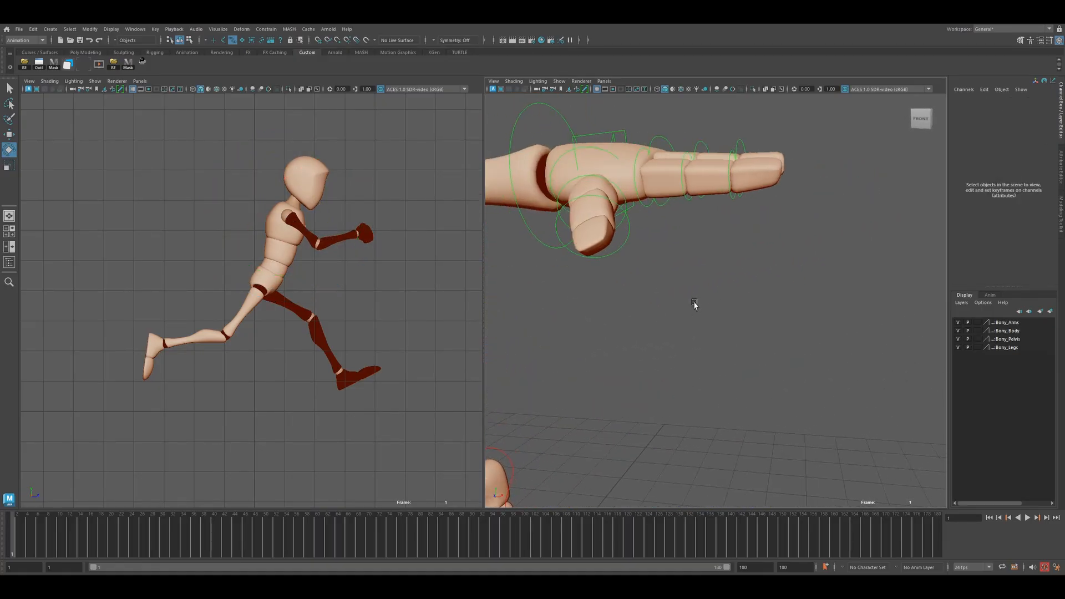
{"action": "middle_click_drag", "start_coordinate": [678, 208], "coordinate": [648, 277], "text": "alt"}
{"action": "left_click", "coordinate": [618, 240]}
{"action": "key", "text": "w"}
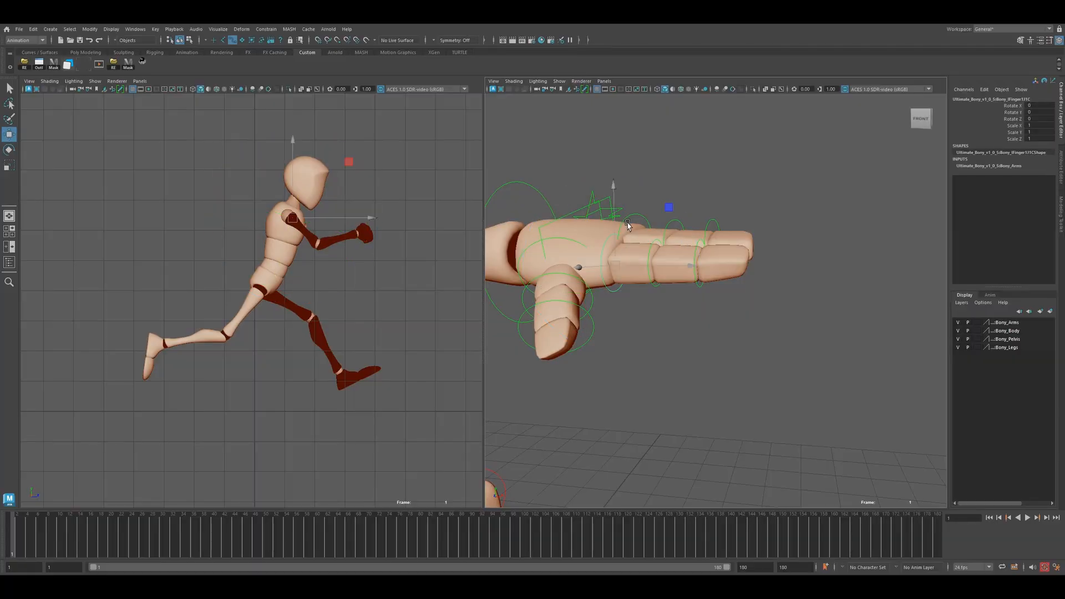
{"action": "left_click", "coordinate": [630, 216], "text": "shift"}
{"action": "key", "text": "e"}
{"action": "left_click_drag", "start_coordinate": [671, 187], "coordinate": [704, 242]}
{"action": "left_click", "coordinate": [744, 362]}
Select the left hand's base finger joints and bend them further down toward the palm
{"action": "mouse_move", "coordinate": [661, 269]}
{"action": "left_mouse_down"}
{"action": "mouse_move", "coordinate": [725, 275]}
{"action": "mouse_move", "coordinate": [758, 329]}
{"action": "mouse_move", "coordinate": [687, 297]}
{"action": "mouse_move", "coordinate": [722, 268]}
{"action": "mouse_move", "coordinate": [656, 274]}
{"action": "left_mouse_up"}
{"action": "left_click", "coordinate": [763, 295]}
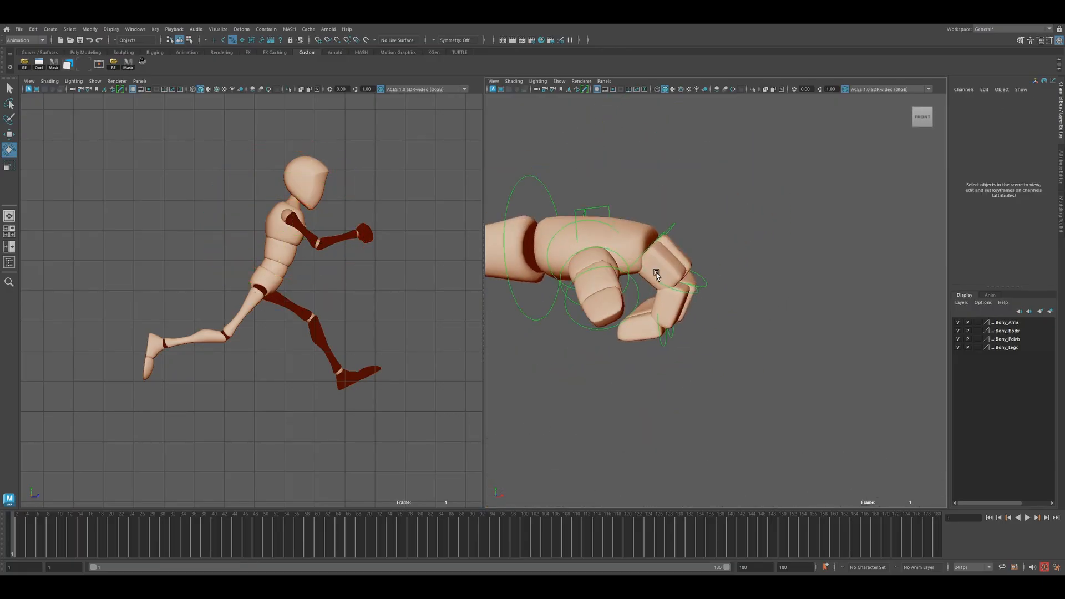
{"action": "left_click", "coordinate": [659, 241]}
{"action": "key", "text": "w"}
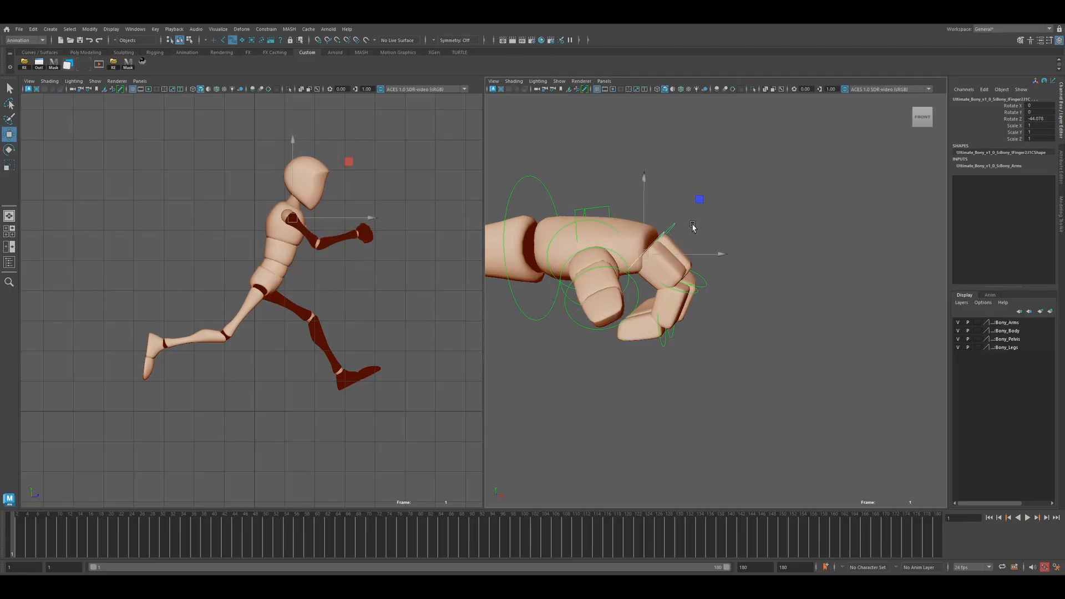
{"action": "key", "text": "e"}
{"action": "left_click_drag", "start_coordinate": [708, 212], "coordinate": [727, 249]}
Curl the left hand's finger joints further to about -90 degrees in Z to close the fist
{"action": "mouse_move", "coordinate": [703, 311]}
{"action": "left_mouse_down", "text": "alt"}
{"action": "mouse_move", "coordinate": [702, 289]}
{"action": "mouse_move", "coordinate": [710, 299]}
{"action": "left_mouse_up", "text": "alt"}
{"action": "left_click", "coordinate": [653, 263]}
{"action": "left_click_drag", "start_coordinate": [669, 203], "coordinate": [671, 199]}
{"action": "left_click_drag", "start_coordinate": [681, 222], "coordinate": [741, 288], "text": "alt"}
{"action": "left_click", "coordinate": [746, 302]}
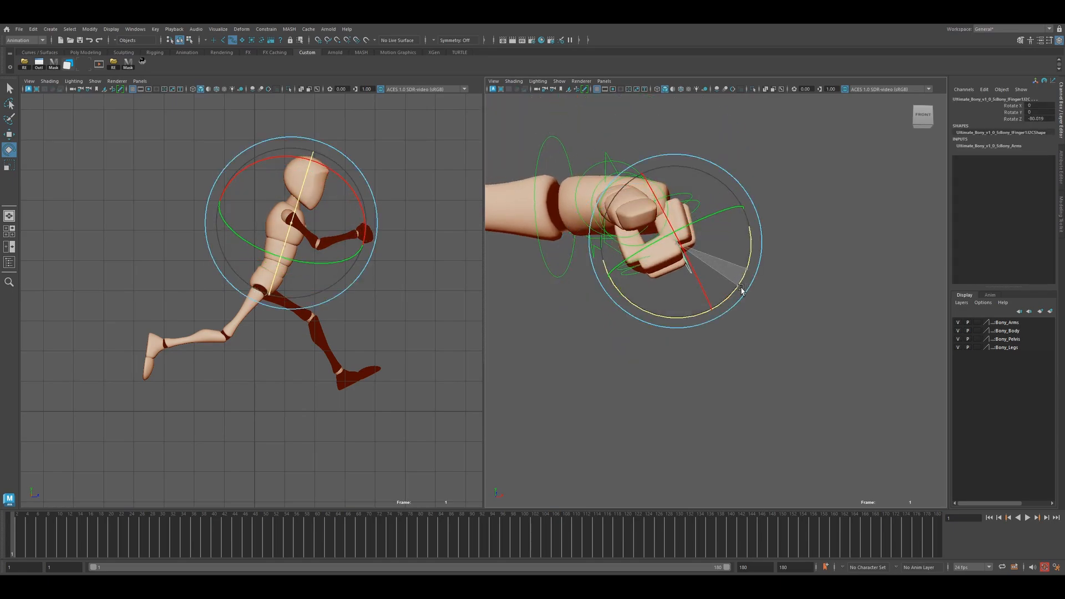
{"action": "left_click_drag", "start_coordinate": [716, 329], "coordinate": [723, 337], "text": "alt"}
{"action": "middle_click_drag", "start_coordinate": [723, 337], "coordinate": [753, 297], "text": "alt"}
{"action": "left_click", "coordinate": [753, 297]}
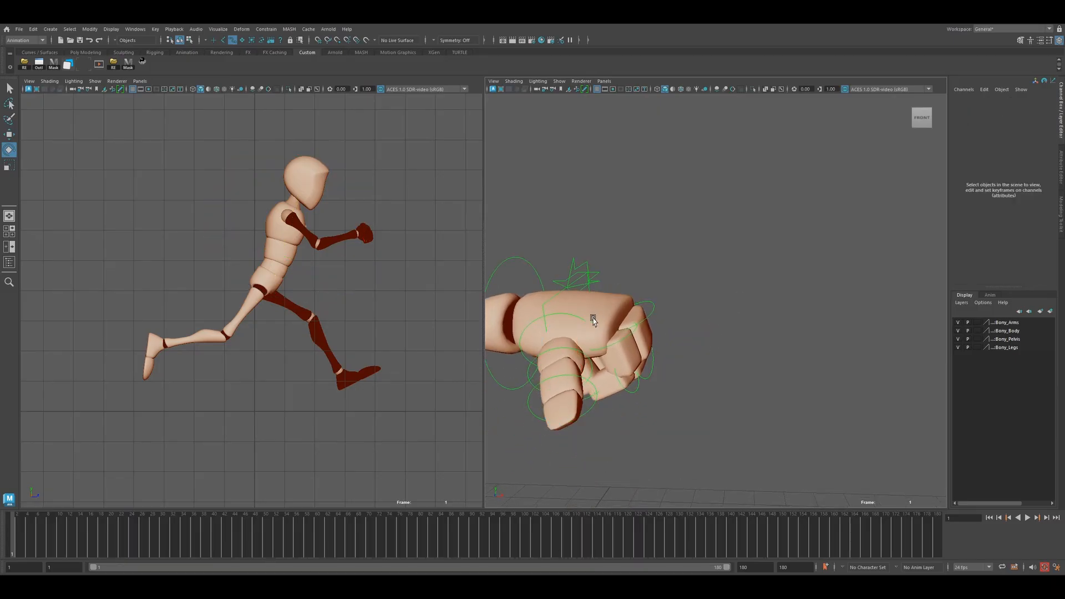
Bend the left thumb's outer joint to about -44 degrees and its inner joint to about -16 degrees in Z
{"action": "left_click", "coordinate": [575, 352]}
{"action": "middle_click_drag", "start_coordinate": [574, 355], "coordinate": [603, 285], "text": "alt"}
{"action": "left_click_drag", "start_coordinate": [584, 279], "coordinate": [608, 328]}
{"action": "left_click_drag", "start_coordinate": [611, 328], "coordinate": [641, 326], "text": "alt"}
{"action": "middle_click_drag", "start_coordinate": [641, 325], "coordinate": [691, 346], "text": "alt"}
{"action": "left_click", "coordinate": [690, 346]}
{"action": "left_click", "coordinate": [591, 287]}
{"action": "left_click_drag", "start_coordinate": [584, 305], "coordinate": [591, 328]}
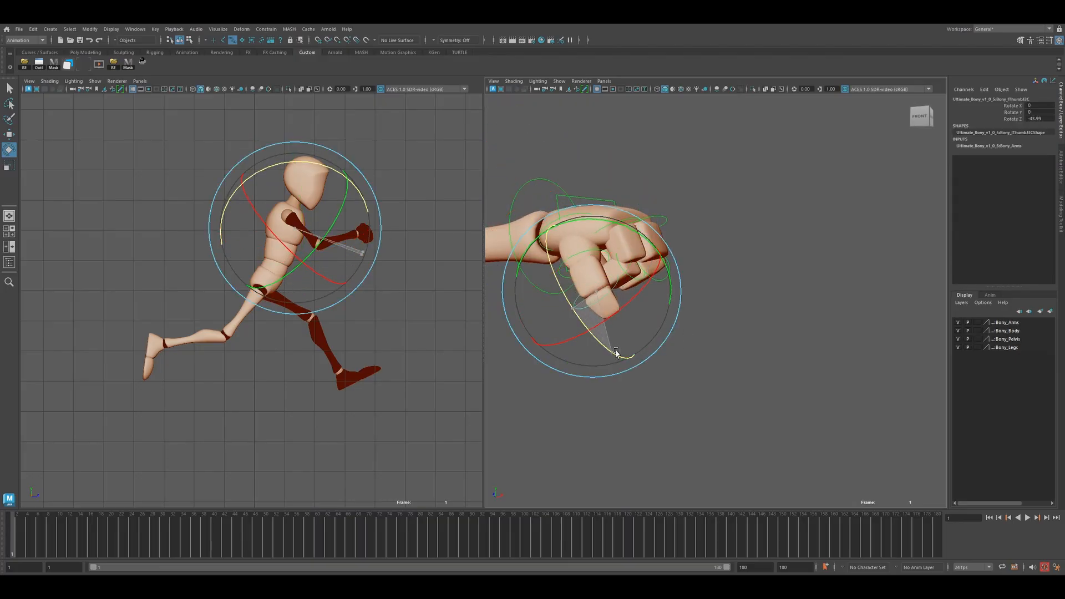
{"action": "left_click", "coordinate": [603, 285]}
{"action": "left_click", "coordinate": [574, 259]}
{"action": "left_click_drag", "start_coordinate": [577, 280], "coordinate": [581, 300]}
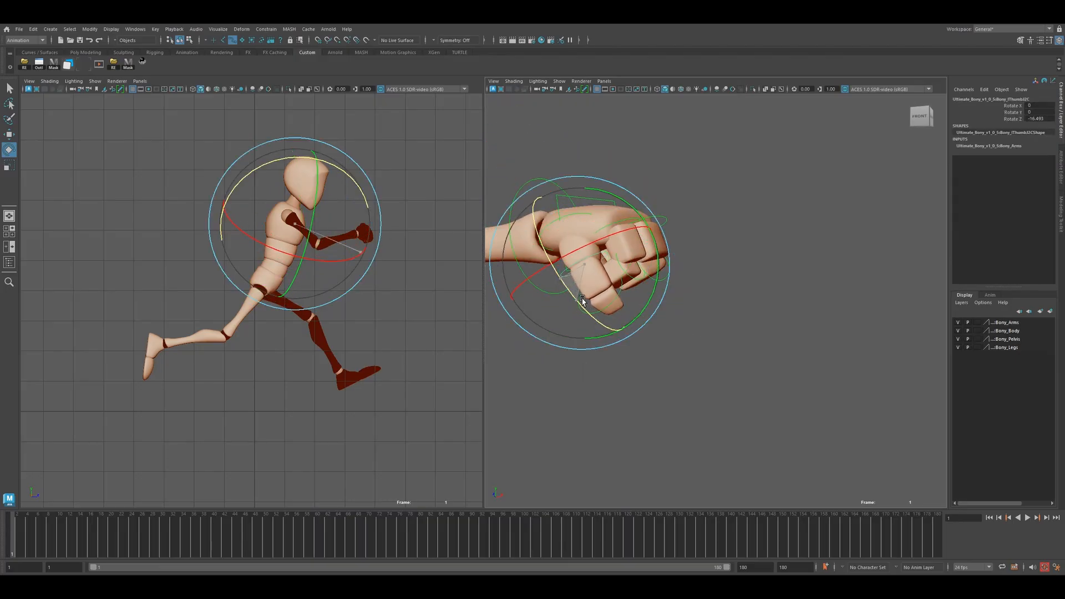
Rotate the left elbow FK control to straighten the backward-swinging arm slightly
{"action": "right_click_drag", "start_coordinate": [743, 302], "coordinate": [587, 294], "text": "alt"}
{"action": "left_click_drag", "start_coordinate": [586, 294], "coordinate": [654, 317], "text": "alt"}
{"action": "left_click", "coordinate": [632, 235]}
{"action": "left_click", "coordinate": [607, 277]}
{"action": "left_click_drag", "start_coordinate": [587, 355], "coordinate": [726, 374]}
{"action": "left_click", "coordinate": [712, 368]}
{"action": "left_click", "coordinate": [654, 326]}
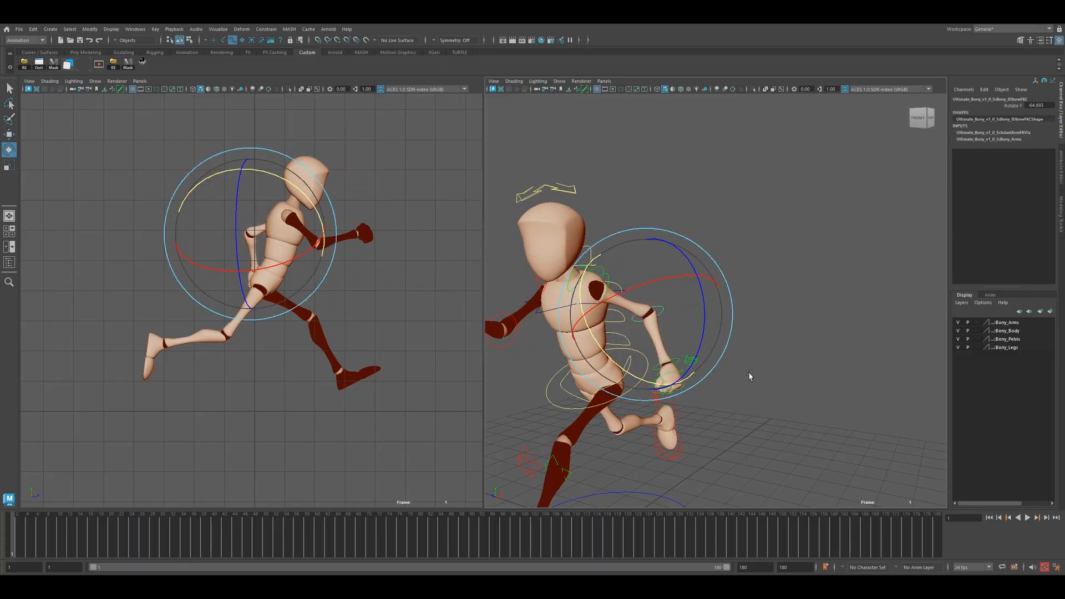
{"action": "left_click", "coordinate": [676, 314]}
{"action": "left_click", "coordinate": [662, 309]}
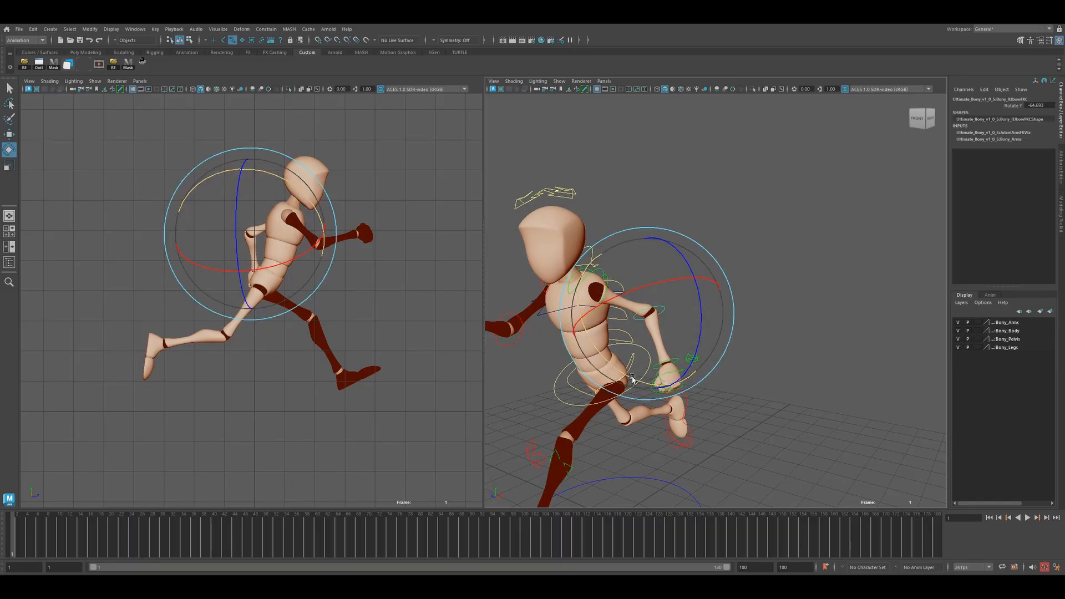
{"action": "scroll", "coordinate": [359, 323], "scroll_direction": "down", "scroll_amount": 3}
{"action": "left_click", "coordinate": [359, 321]}
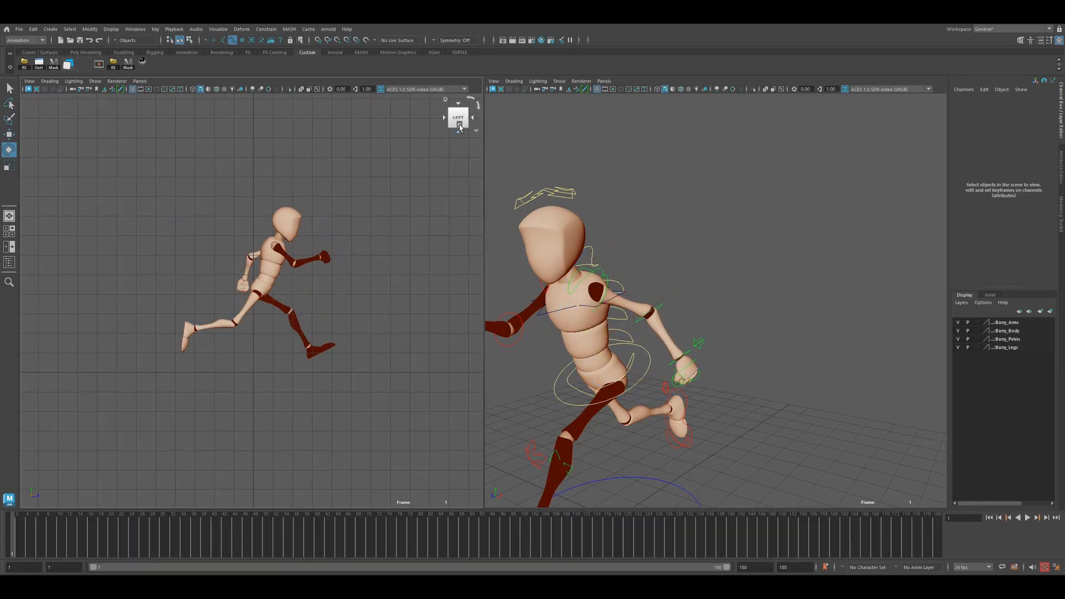
Rotate the lower spine FK control to tilt the torso sideways as seen from the front
{"action": "left_click", "coordinate": [472, 123]}
{"action": "scroll", "coordinate": [288, 346], "scroll_direction": "up", "scroll_amount": 3}
{"action": "middle_click_drag", "start_coordinate": [308, 340], "coordinate": [353, 329], "text": "alt"}
{"action": "middle_click_drag", "start_coordinate": [645, 378], "coordinate": [664, 336], "text": "alt"}
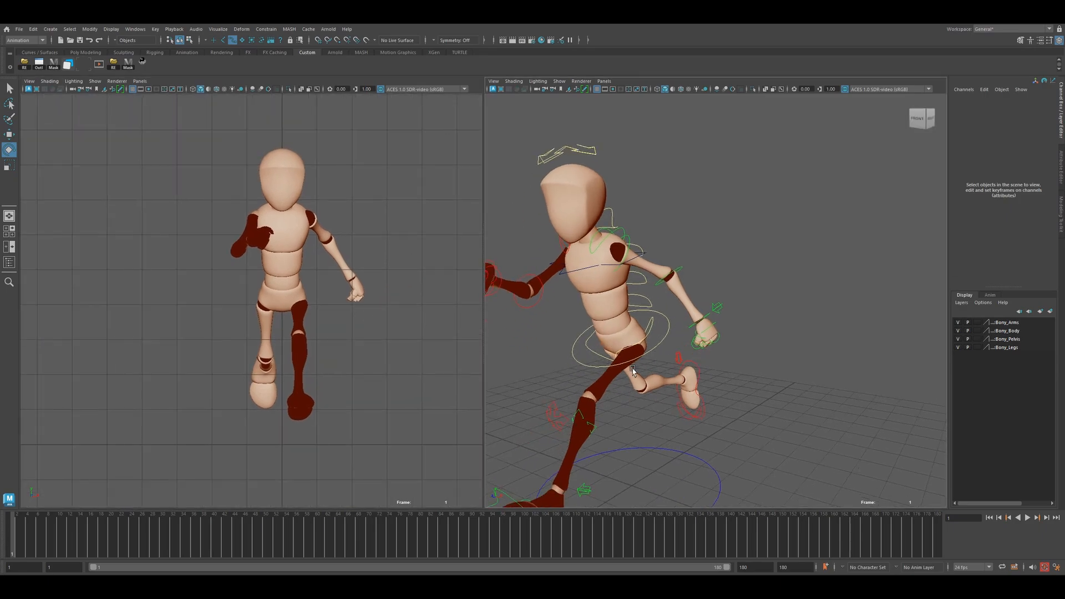
{"action": "left_click_drag", "start_coordinate": [639, 371], "coordinate": [678, 357], "text": "alt"}
{"action": "left_click", "coordinate": [708, 340]}
{"action": "left_click_drag", "start_coordinate": [642, 326], "coordinate": [635, 334], "text": "alt"}
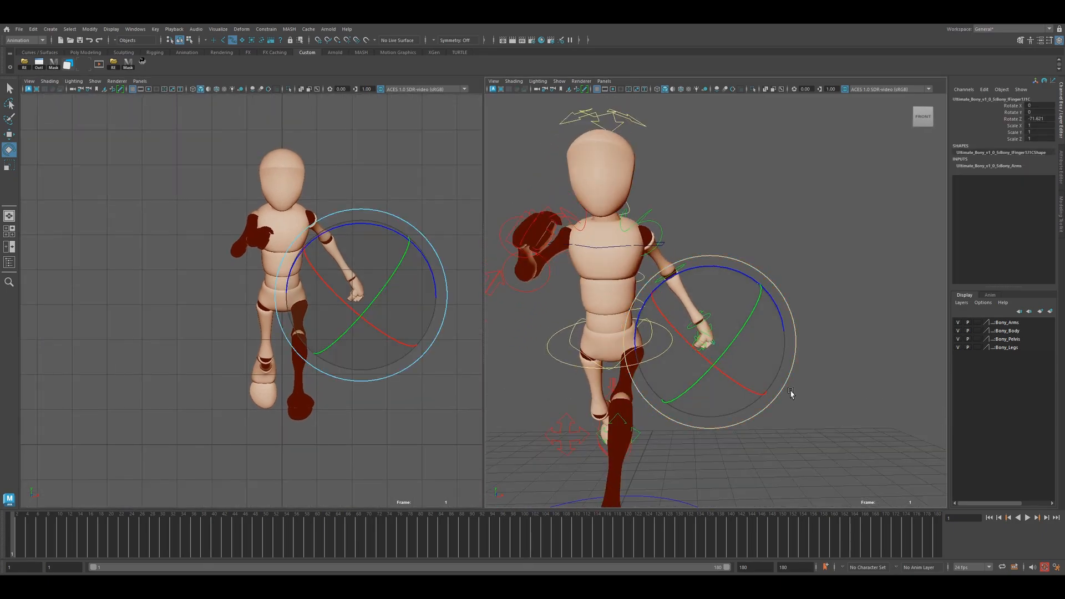
{"action": "left_click", "coordinate": [655, 323]}
{"action": "left_click", "coordinate": [643, 308]}
{"action": "left_click_drag", "start_coordinate": [655, 340], "coordinate": [662, 339]}
{"action": "left_click_drag", "start_coordinate": [653, 258], "coordinate": [658, 262]}
{"action": "left_click", "coordinate": [691, 291]}
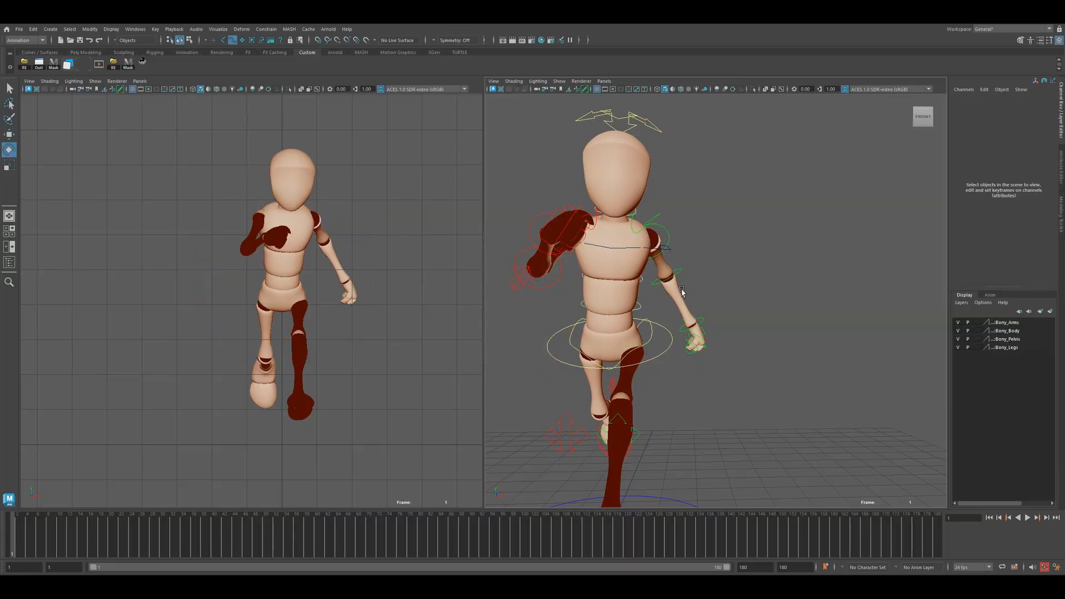
Counter-tilt the upper spine FK control to about -5 degrees in X, 2 in Y and 8 in Z
{"action": "left_click", "coordinate": [643, 281]}
{"action": "left_click_drag", "start_coordinate": [646, 284], "coordinate": [655, 300]}
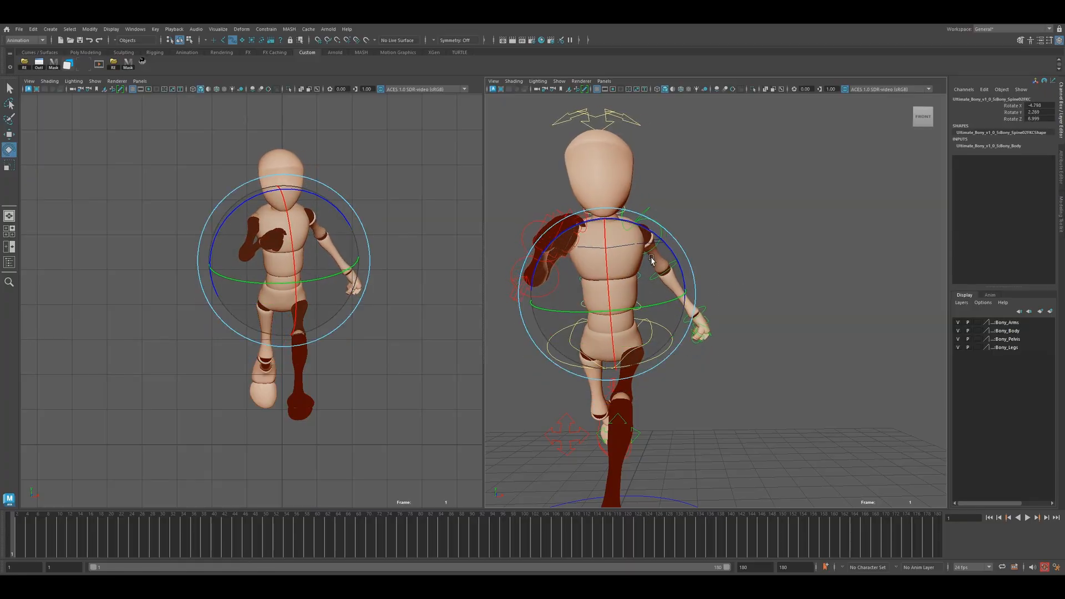
{"action": "left_click_drag", "start_coordinate": [670, 248], "coordinate": [667, 246]}
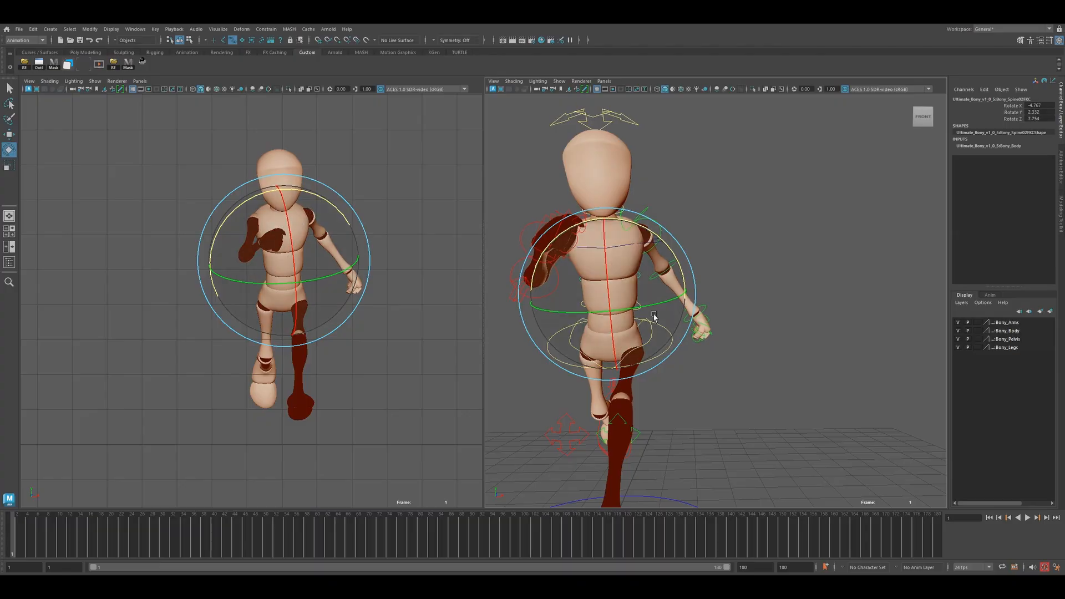
{"action": "left_click", "coordinate": [723, 269]}
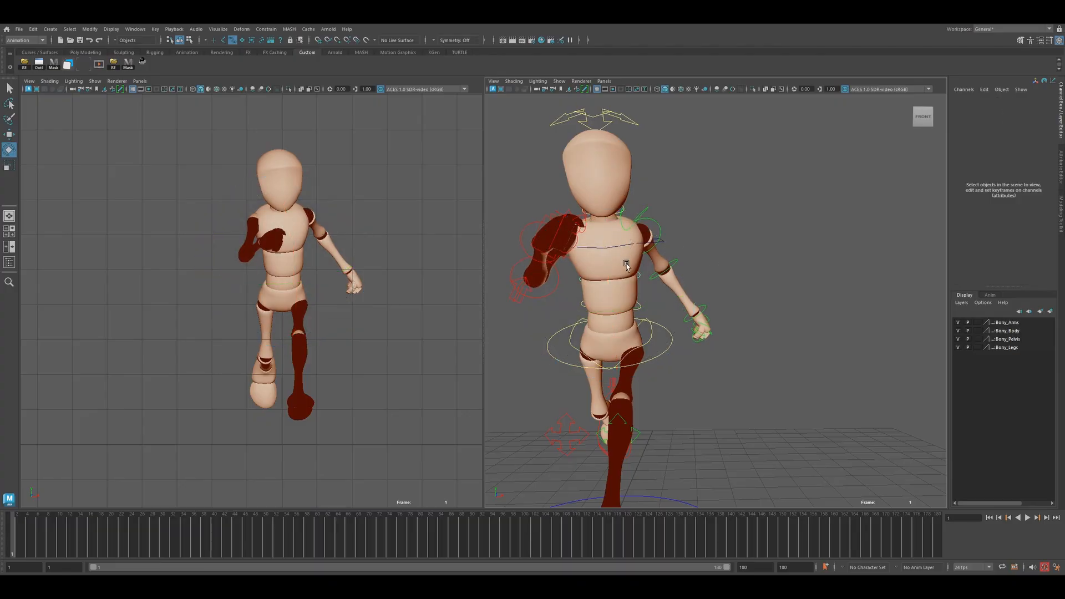
Rotate the root control at the hips to about 27.5 degrees in X, -6.7 in Y and -4.5 in Z
{"action": "left_click", "coordinate": [672, 344]}
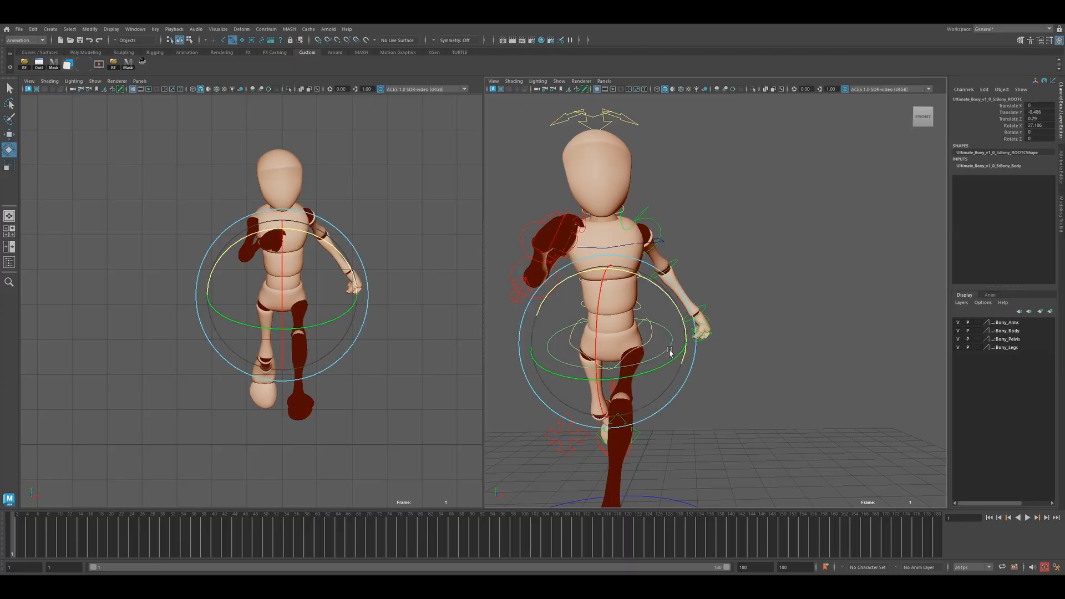
{"action": "mouse_move", "coordinate": [652, 377]}
{"action": "left_mouse_down"}
{"action": "mouse_move", "coordinate": [631, 378]}
{"action": "mouse_move", "coordinate": [637, 391]}
{"action": "left_mouse_up"}
{"action": "middle_click_drag", "start_coordinate": [637, 390], "coordinate": [647, 353], "text": "alt"}
{"action": "scroll", "coordinate": [646, 354], "scroll_direction": "up", "scroll_amount": 3}
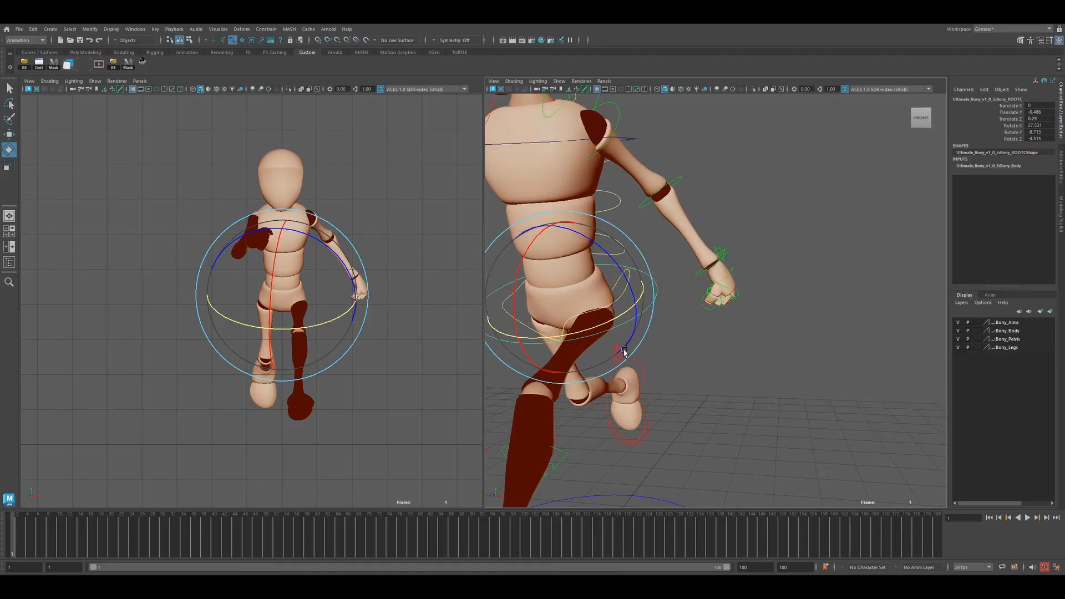
{"action": "left_click_drag", "start_coordinate": [623, 351], "coordinate": [617, 353], "text": "alt"}
{"action": "left_click", "coordinate": [682, 354]}
{"action": "left_click", "coordinate": [632, 324]}
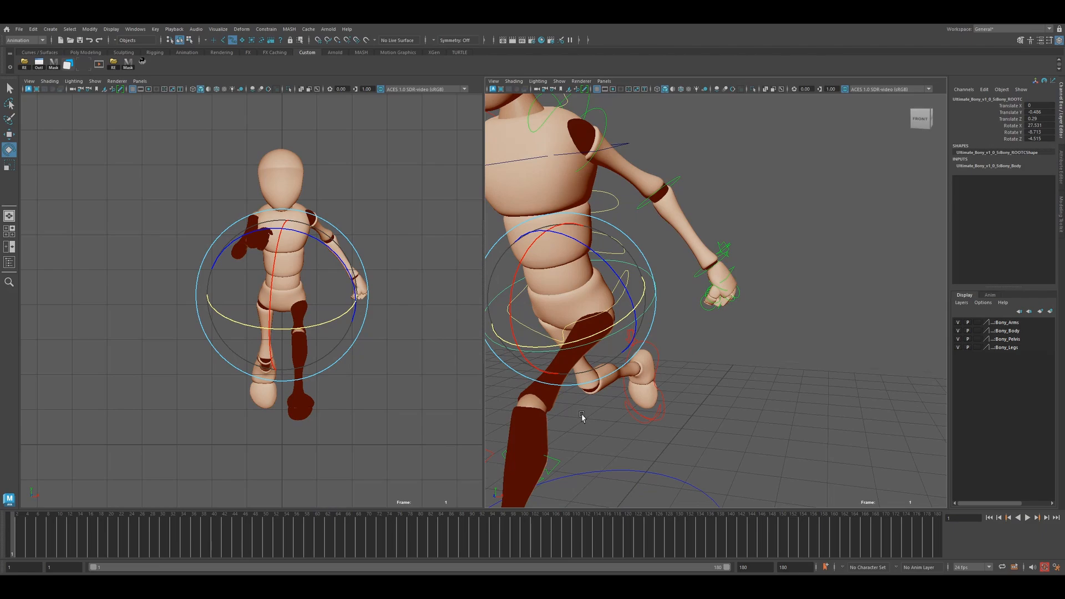
Refine the root control's Y rotation to increase the twist of the hips
{"action": "scroll", "coordinate": [581, 417], "scroll_direction": "down", "scroll_amount": 2}
{"action": "middle_click_drag", "start_coordinate": [646, 395], "coordinate": [662, 363], "text": "alt"}
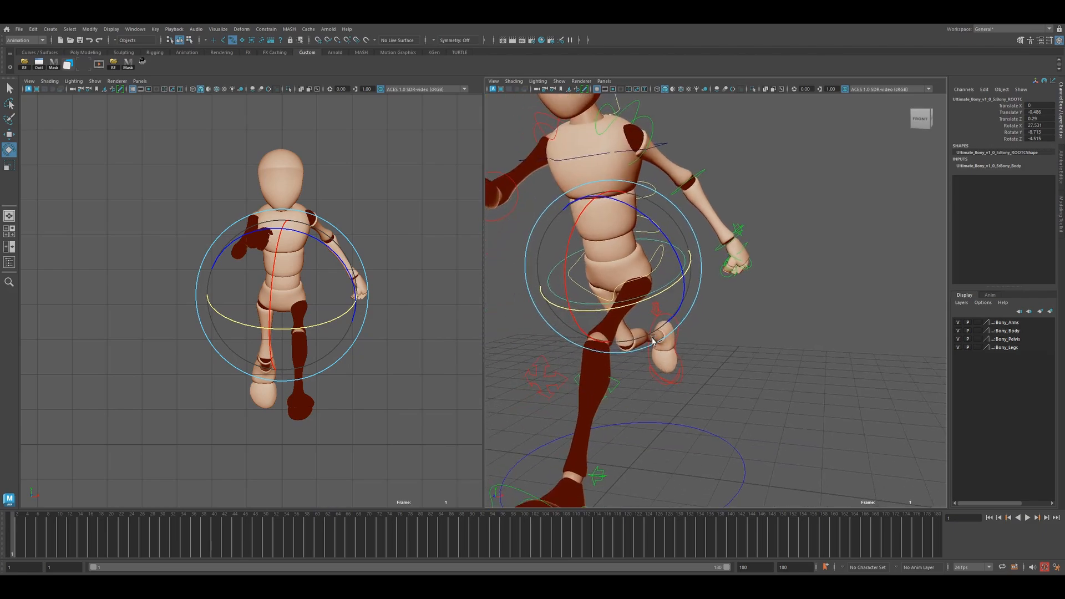
{"action": "scroll", "coordinate": [651, 337], "scroll_direction": "up", "scroll_amount": 3}
{"action": "left_click_drag", "start_coordinate": [647, 327], "coordinate": [614, 338], "text": "alt"}
{"action": "middle_click_drag", "start_coordinate": [611, 284], "coordinate": [673, 311], "text": "alt"}
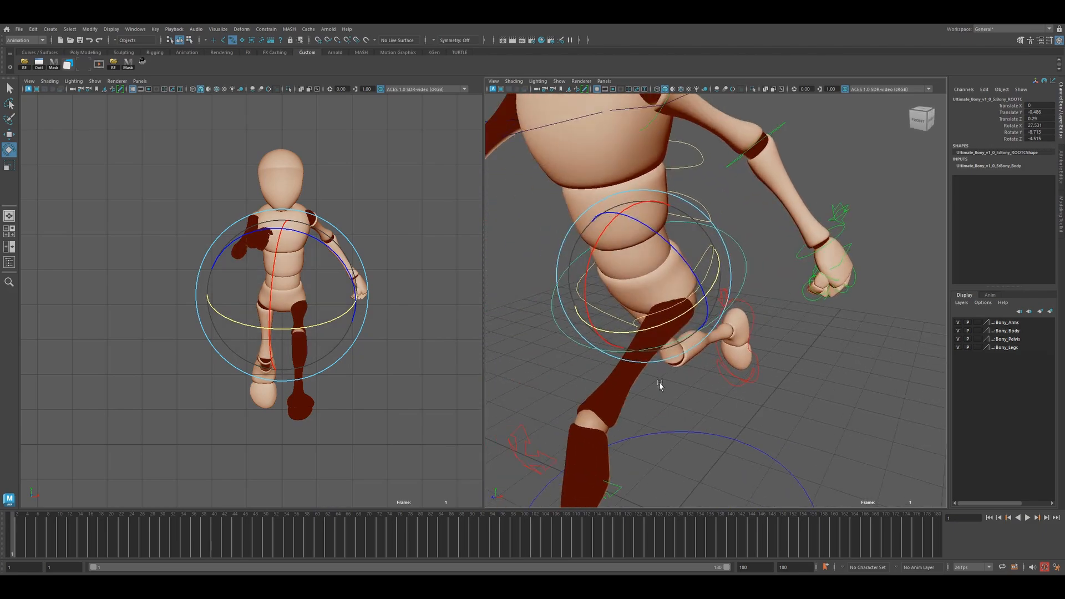
{"action": "left_click_drag", "start_coordinate": [688, 370], "coordinate": [699, 324], "text": "alt"}
{"action": "left_click_drag", "start_coordinate": [705, 283], "coordinate": [694, 291]}
{"action": "left_click_drag", "start_coordinate": [637, 324], "coordinate": [660, 301], "text": "alt"}
Twist the upper spine FK control against the hips to about -5 degrees in X, 15 in Y and 5 in Z
{"action": "left_click", "coordinate": [666, 296]}
{"action": "left_click", "coordinate": [664, 301]}
{"action": "left_click", "coordinate": [318, 291]}
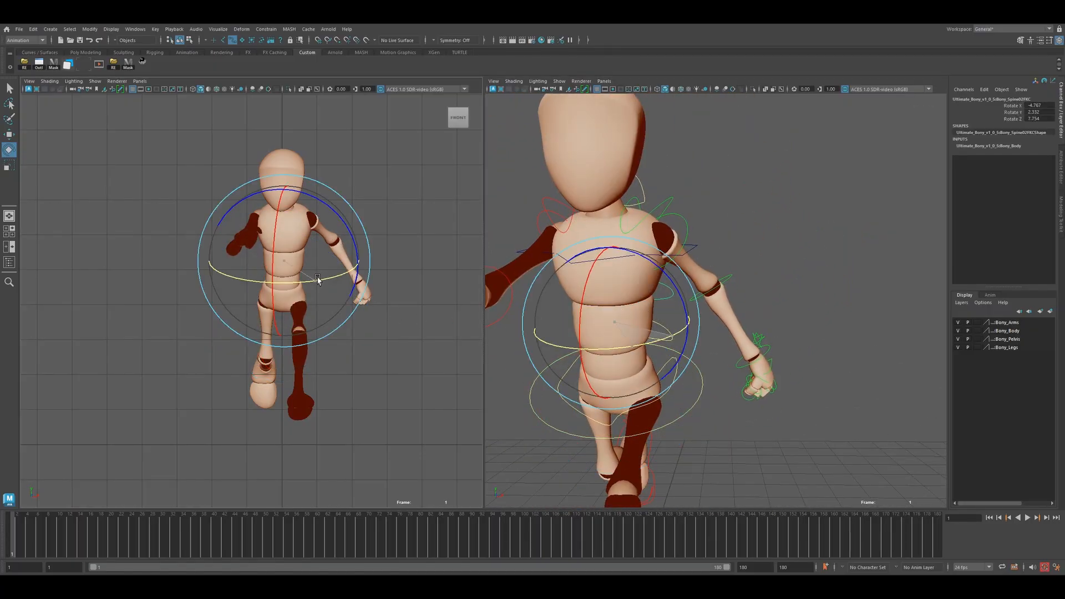
{"action": "left_click_drag", "start_coordinate": [342, 226], "coordinate": [335, 279]}
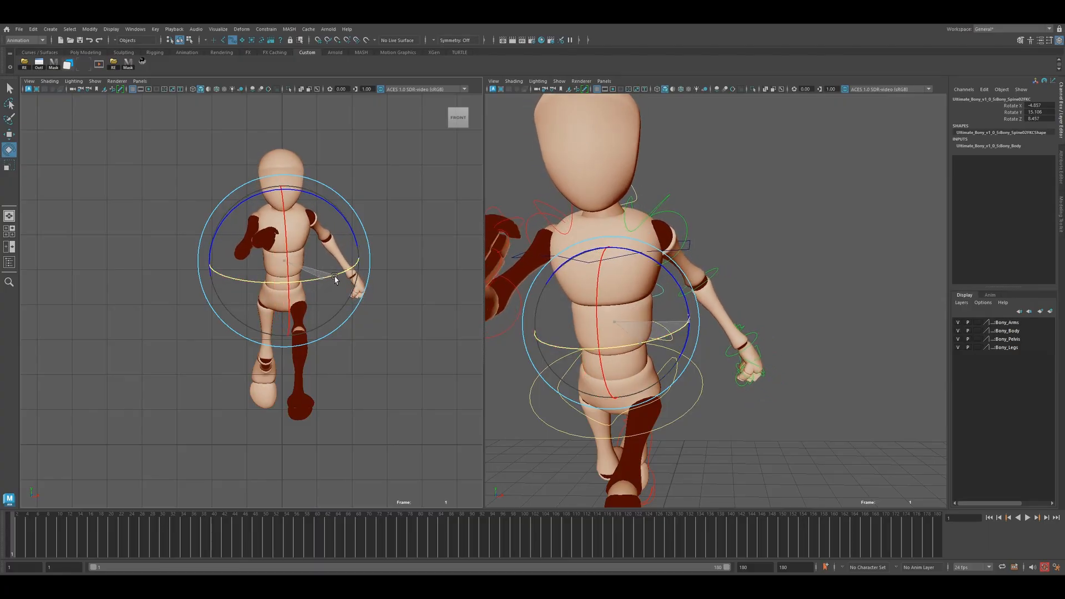
{"action": "left_click", "coordinate": [779, 361]}
Adjust the lower spine FK control to about -7 degrees in X, 8.5 in Y and -5 in Z
{"action": "left_click", "coordinate": [626, 326]}
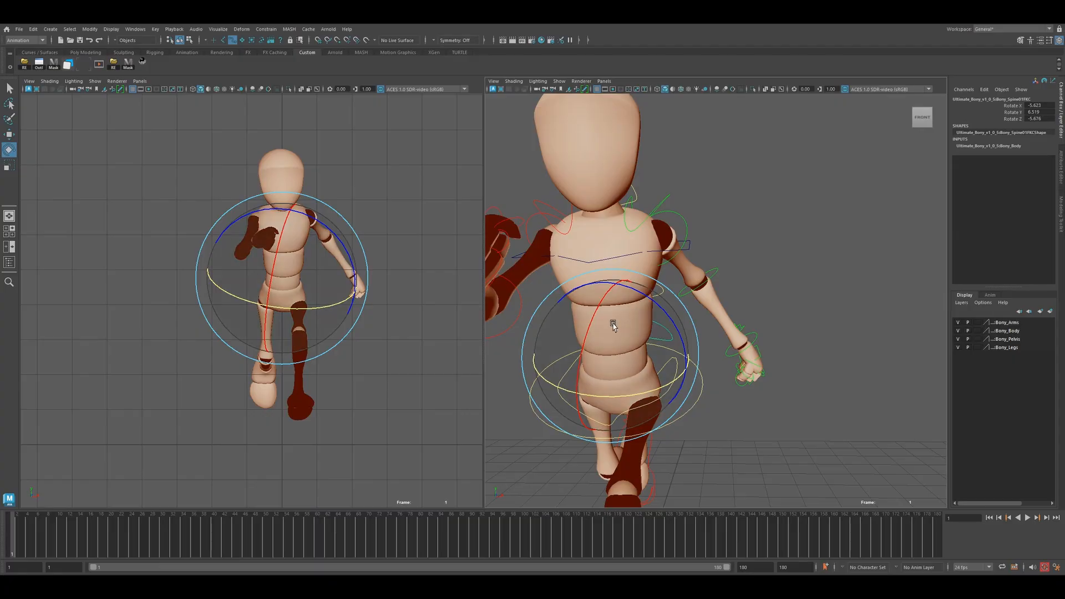
{"action": "left_click_drag", "start_coordinate": [593, 324], "coordinate": [595, 319]}
{"action": "left_click_drag", "start_coordinate": [672, 326], "coordinate": [660, 344]}
{"action": "left_click_drag", "start_coordinate": [637, 389], "coordinate": [642, 338]}
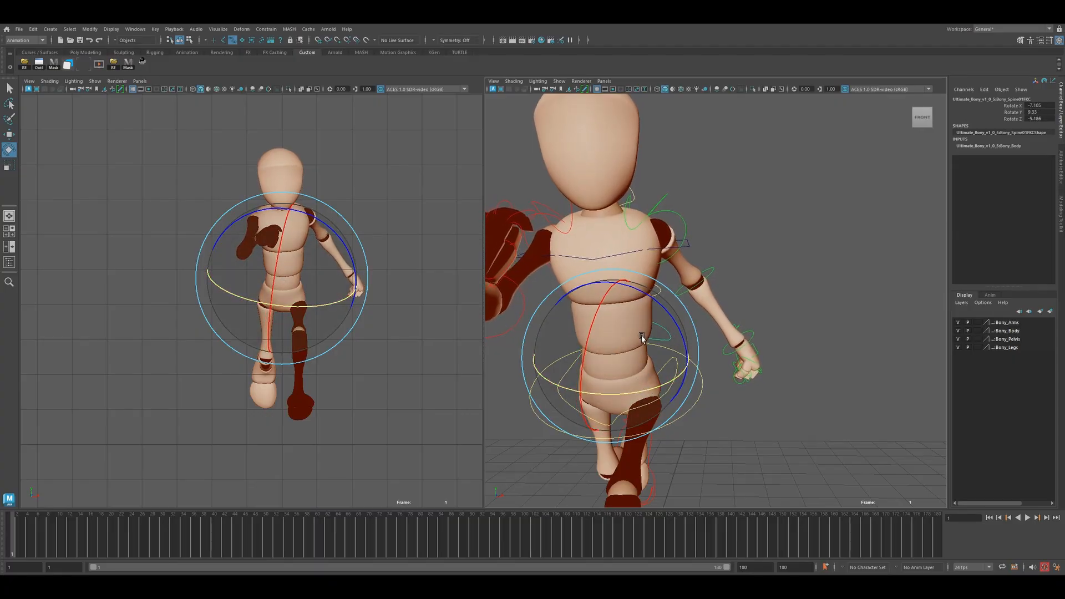
{"action": "left_click", "coordinate": [731, 252]}
Rotate the right shoulder FK control to readjust the forward-swinging arm to the twisted torso
{"action": "left_click", "coordinate": [547, 219]}
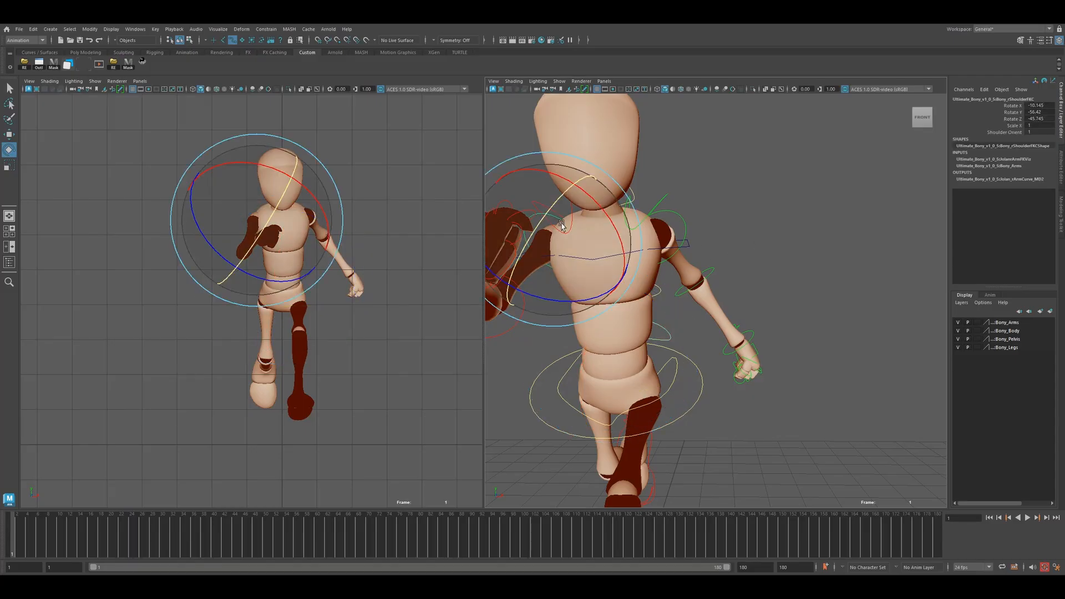
{"action": "middle_click_drag", "start_coordinate": [599, 227], "coordinate": [617, 252], "text": "alt"}
{"action": "left_click_drag", "start_coordinate": [619, 237], "coordinate": [627, 251]}
{"action": "left_click", "coordinate": [711, 292]}
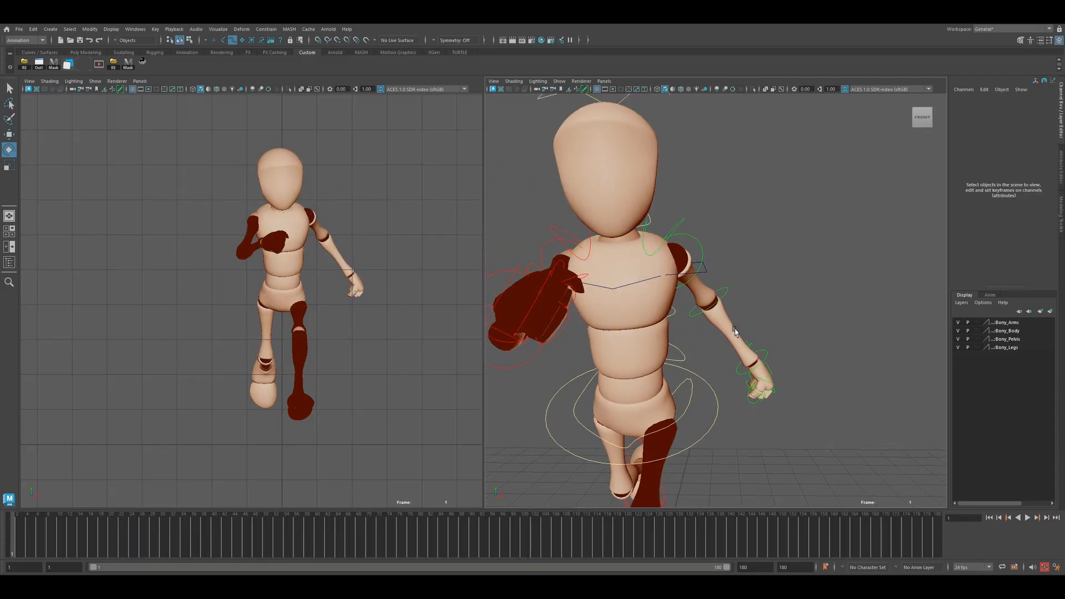
Rotate the head control to about -2 degrees in X, -7 in Y and -4 in Z so it faces forward
{"action": "mouse_move", "coordinate": [700, 352]}
{"action": "left_mouse_down", "text": "alt"}
{"action": "mouse_move", "coordinate": [630, 361]}
{"action": "mouse_move", "coordinate": [684, 361]}
{"action": "left_mouse_up", "text": "alt"}
{"action": "right_click_drag", "start_coordinate": [685, 361], "coordinate": [679, 261], "text": "alt"}
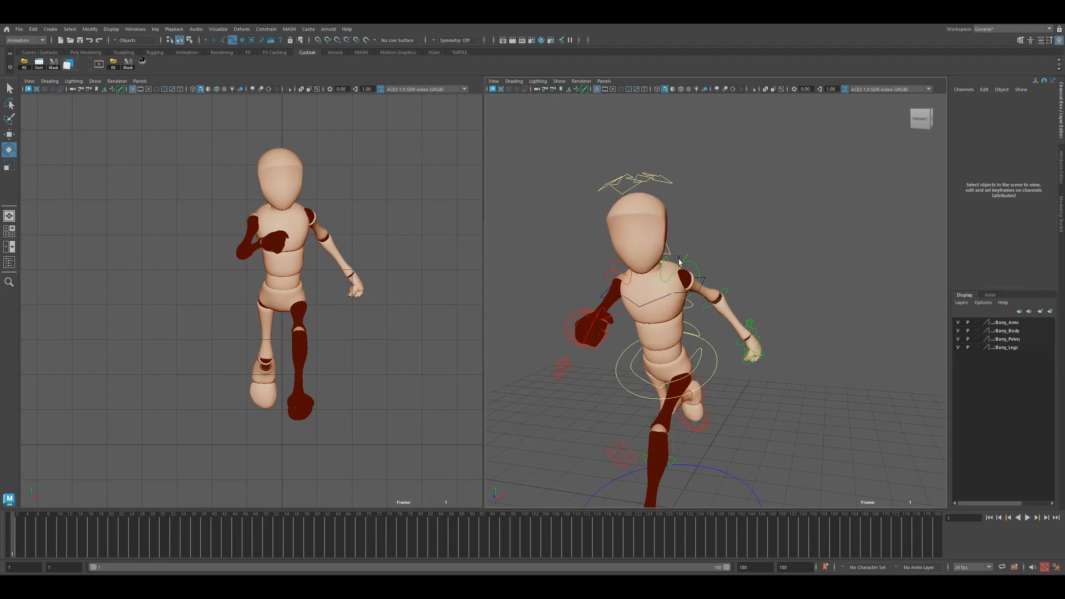
{"action": "left_click", "coordinate": [665, 181]}
{"action": "left_click_drag", "start_coordinate": [705, 223], "coordinate": [703, 217]}
{"action": "key", "text": "ctrl+z"}
{"action": "left_click_drag", "start_coordinate": [683, 267], "coordinate": [665, 271]}
{"action": "left_click_drag", "start_coordinate": [687, 197], "coordinate": [692, 202]}
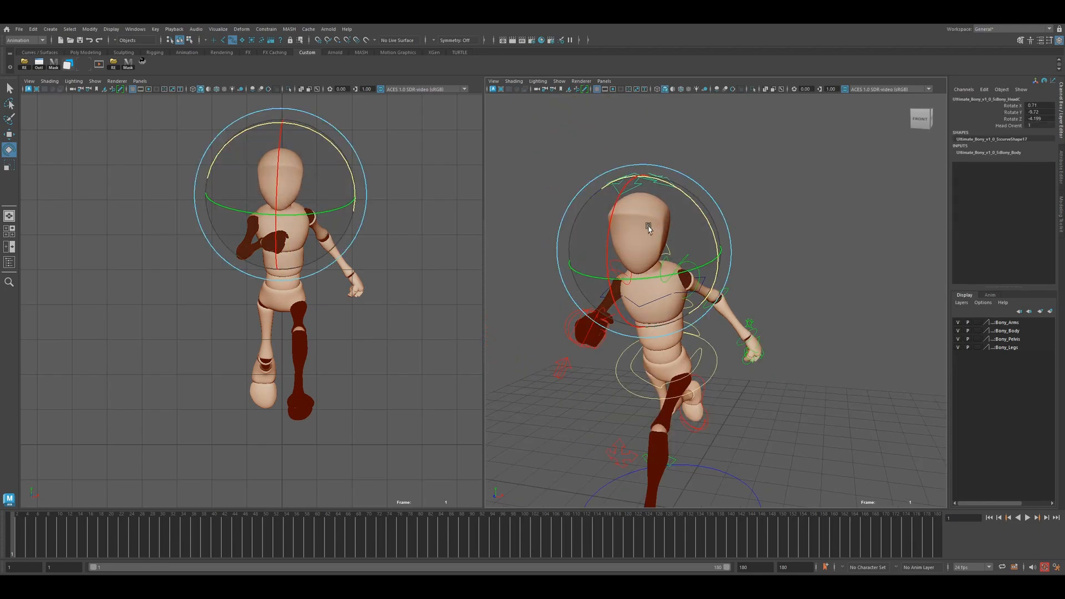
{"action": "left_click_drag", "start_coordinate": [611, 236], "coordinate": [663, 273]}
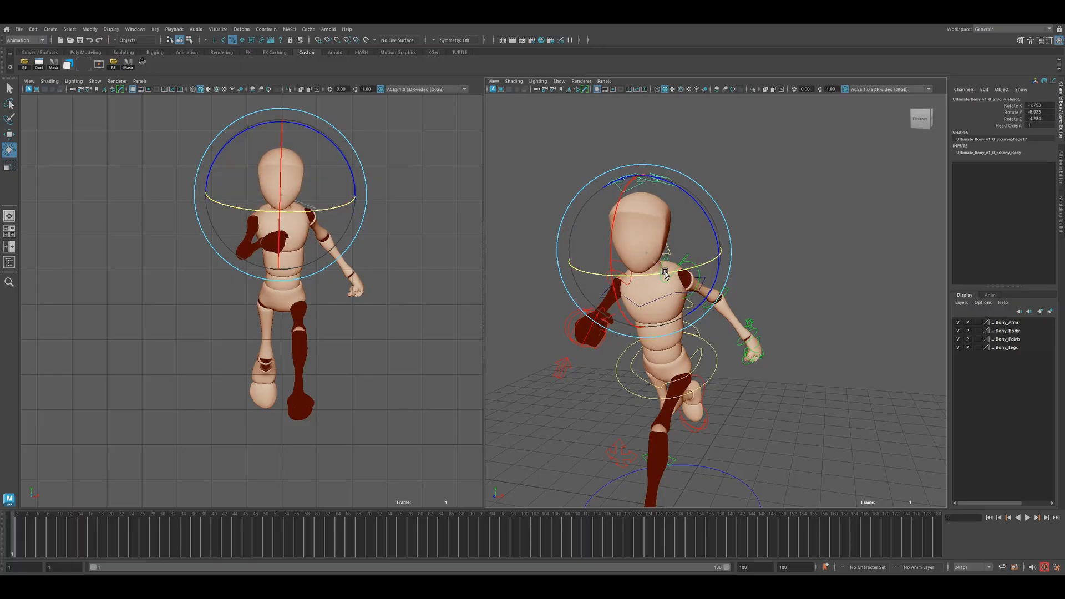
{"action": "left_click", "coordinate": [783, 292]}
Select all of the rig's controls and set a key for the running pose at frame 1
{"action": "left_click_drag", "start_coordinate": [783, 292], "coordinate": [338, 321], "text": "alt"}
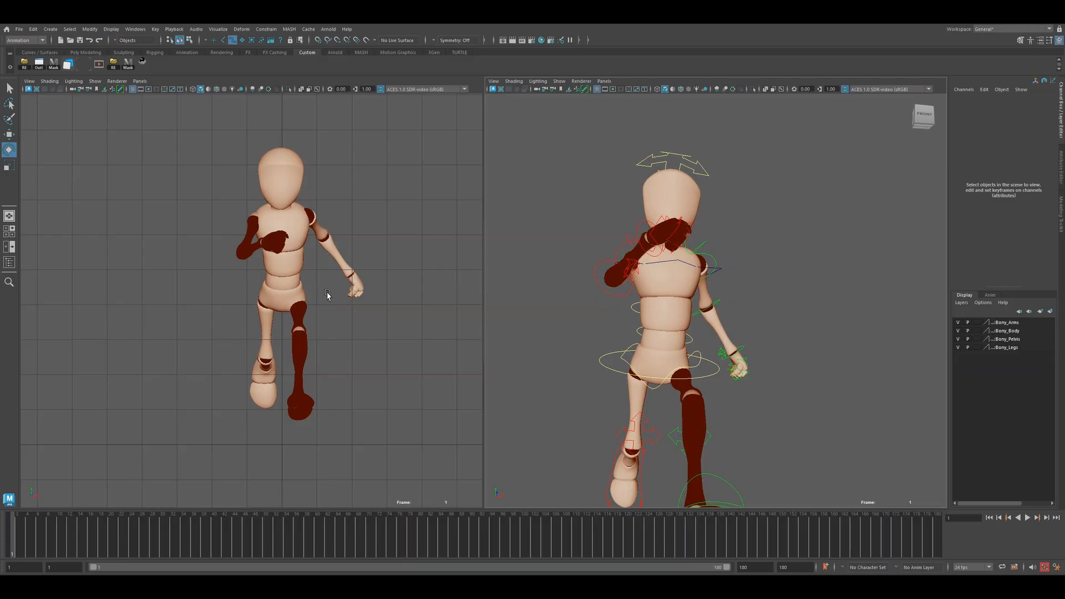
{"action": "left_click_drag", "start_coordinate": [629, 358], "coordinate": [655, 386], "text": "alt"}
{"action": "left_click", "coordinate": [406, 149]}
{"action": "left_click", "coordinate": [443, 123]}
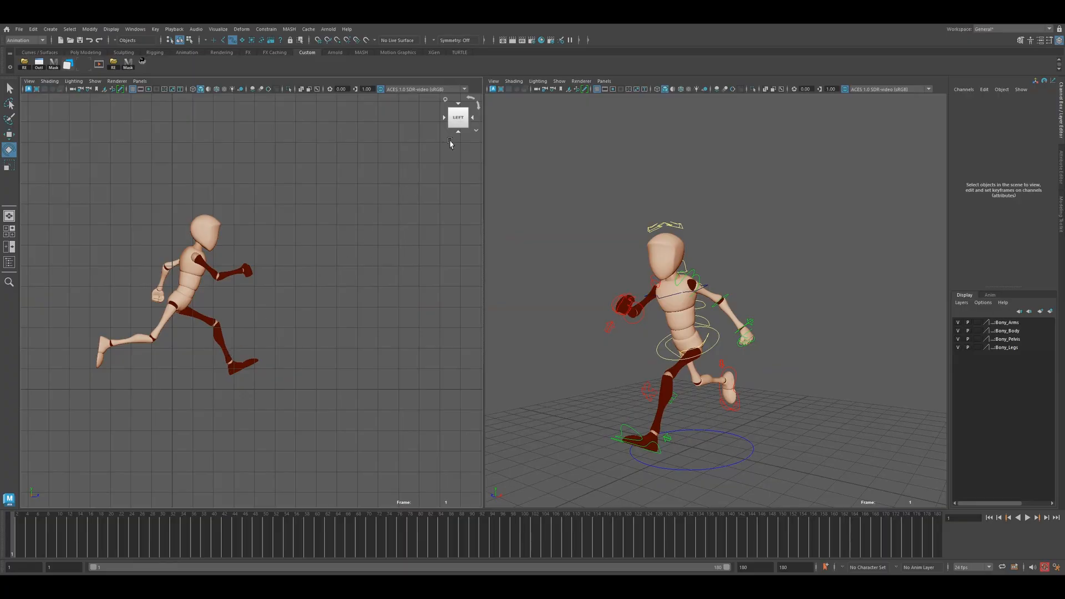
{"action": "left_click", "coordinate": [470, 119]}
{"action": "left_click", "coordinate": [609, 329]}
{"action": "left_click_drag", "start_coordinate": [554, 148], "coordinate": [812, 492]}
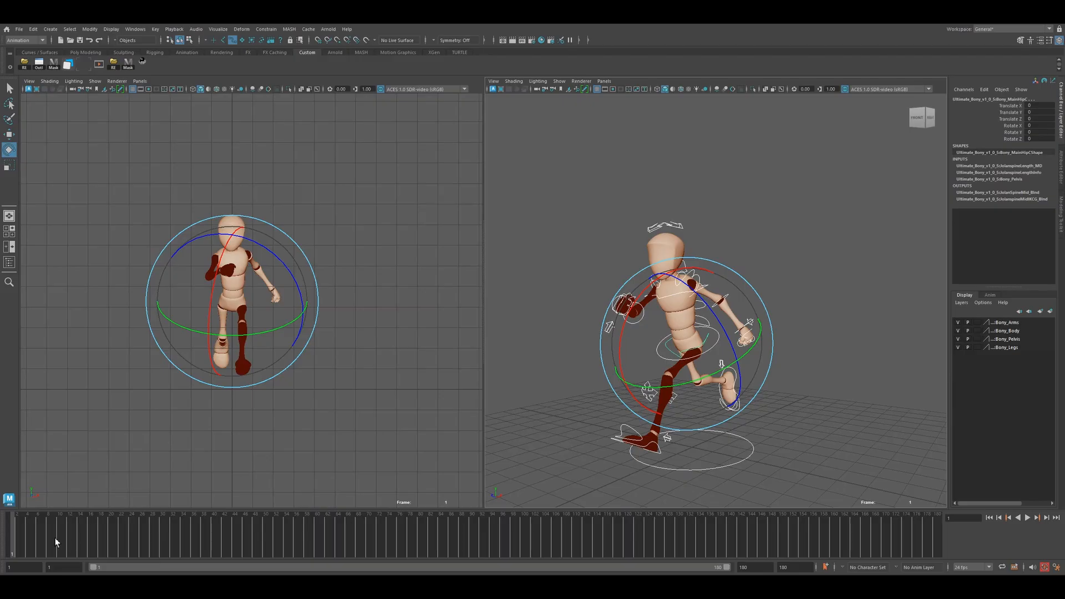
Key the same pose at frame 13 and shorten the playback range to frames 1–13
{"action": "left_click_drag", "start_coordinate": [727, 567], "coordinate": [165, 573]}
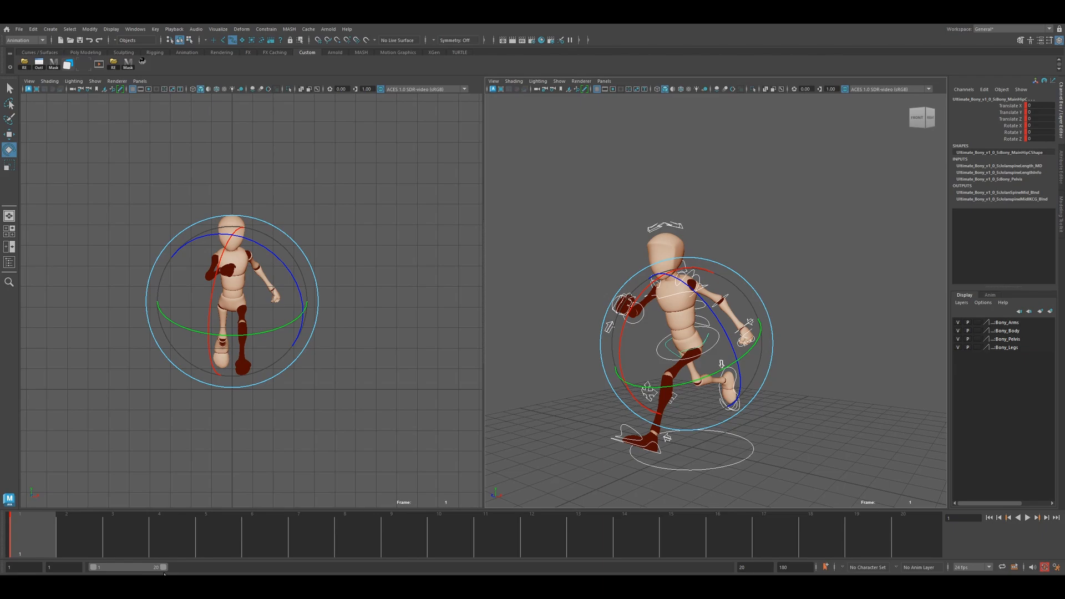
{"action": "left_click", "coordinate": [72, 535]}
{"action": "left_click", "coordinate": [223, 538]}
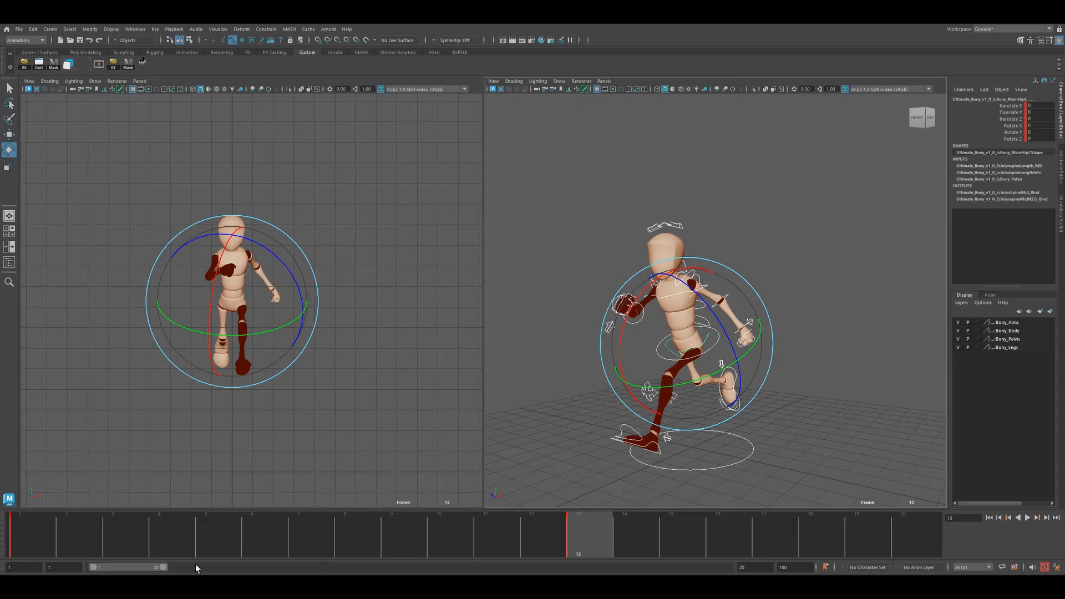
{"action": "left_click_drag", "start_coordinate": [165, 566], "coordinate": [139, 573]}
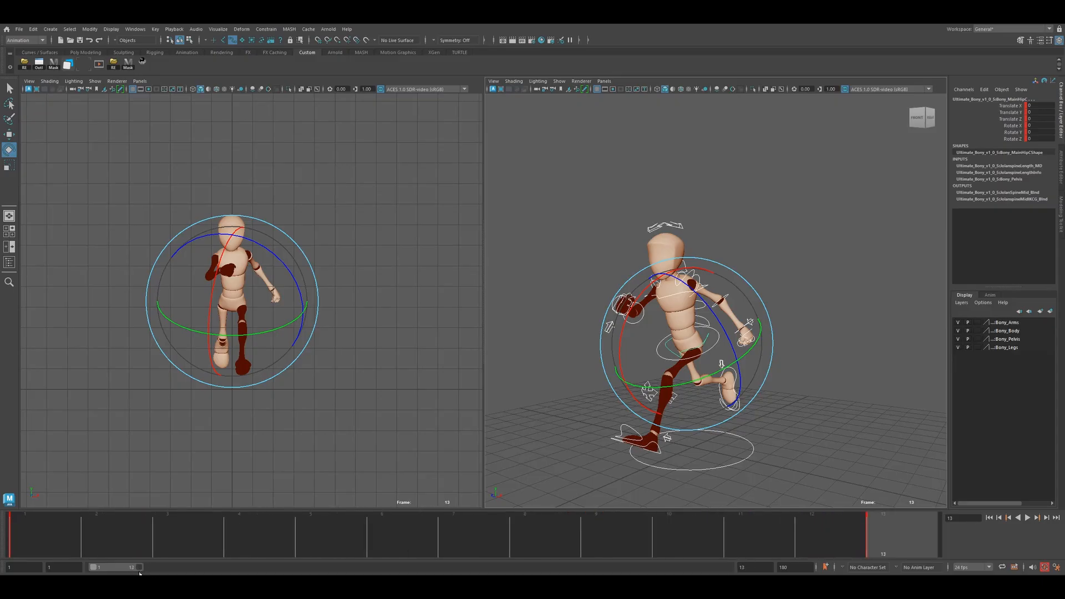
Set a key on all controls at the cycle's midpoint, frame 7
{"action": "left_click_drag", "start_coordinate": [362, 532], "coordinate": [270, 552]}
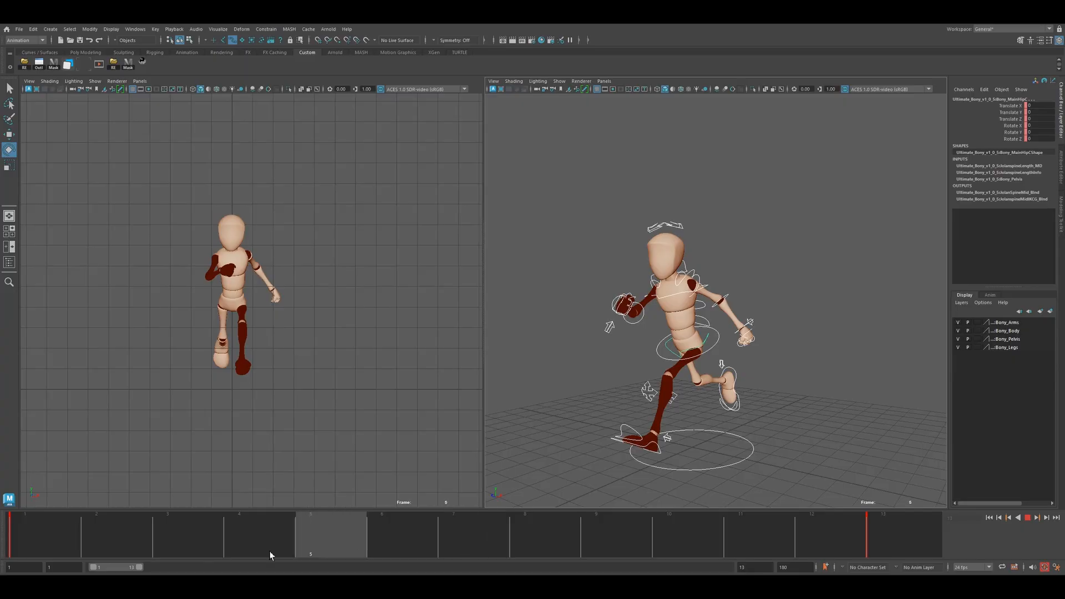
{"action": "left_click", "coordinate": [461, 543]}
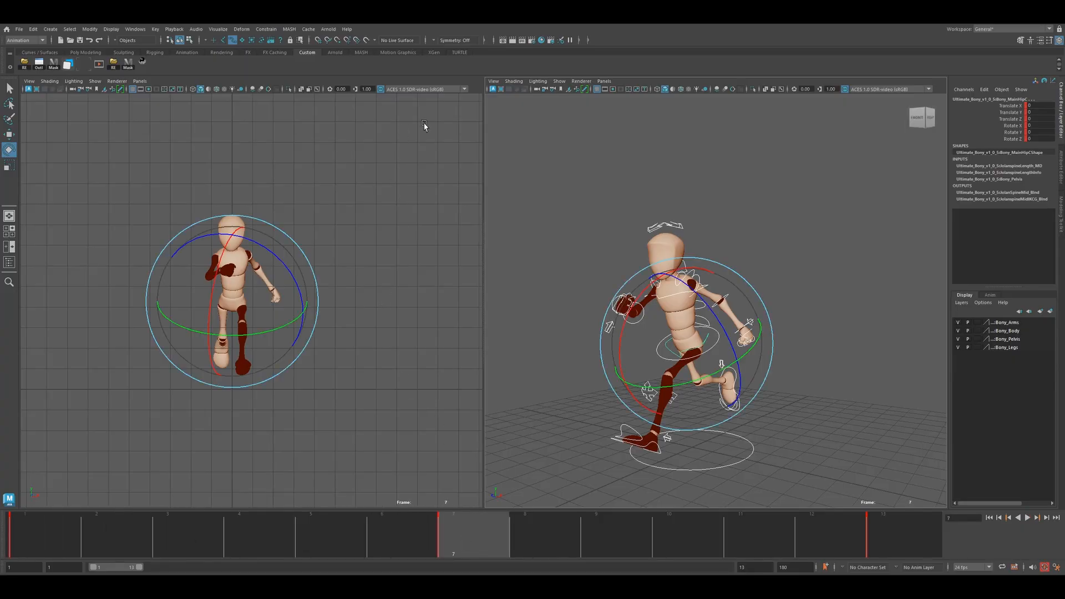
At frame 7, swing the right foot control from behind the body to the front of the stride and tilt it toward the ground
{"action": "left_click", "coordinate": [459, 123]}
{"action": "left_click", "coordinate": [446, 119]}
{"action": "key", "text": "f"}
{"action": "left_click_drag", "start_coordinate": [621, 443], "coordinate": [720, 440], "text": "alt"}
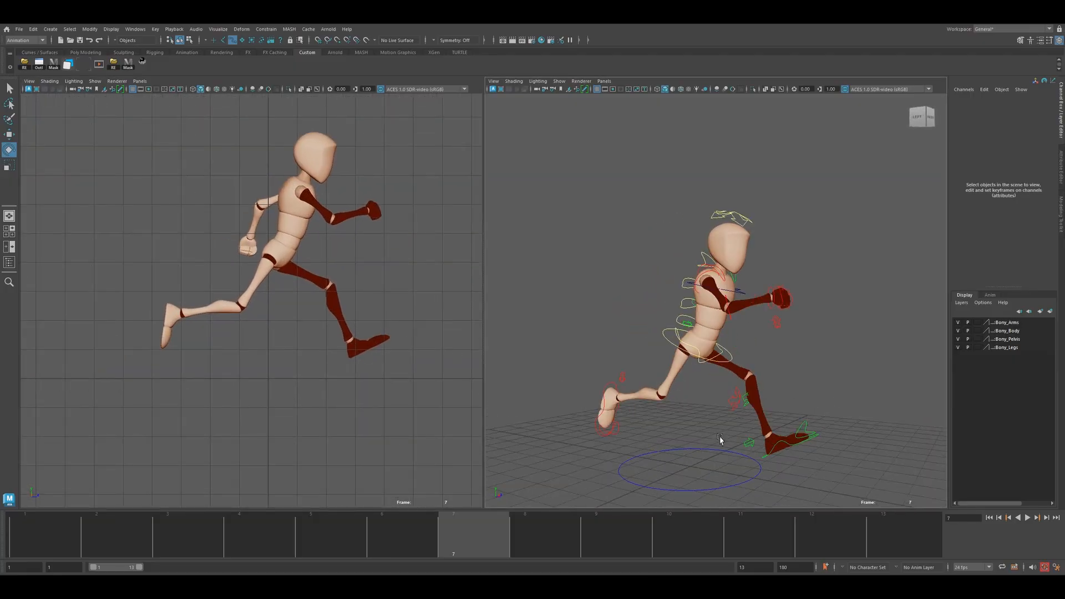
{"action": "left_click", "coordinate": [609, 387]}
{"action": "scroll", "coordinate": [281, 371], "scroll_direction": "up", "scroll_amount": 3}
{"action": "key", "text": "w"}
{"action": "left_click_drag", "start_coordinate": [207, 317], "coordinate": [309, 316]}
{"action": "key", "text": "e"}
{"action": "left_click_drag", "start_coordinate": [345, 271], "coordinate": [284, 225]}
{"action": "key", "text": "w"}
{"action": "left_click_drag", "start_coordinate": [276, 282], "coordinate": [367, 315]}
Fine-tune the right foot control to match the leading foot's placement, with Rotate X at about -21 degrees
{"action": "key", "text": "e"}
{"action": "left_click_drag", "start_coordinate": [427, 291], "coordinate": [367, 291]}
{"action": "key", "text": "w"}
{"action": "left_click_drag", "start_coordinate": [396, 328], "coordinate": [413, 335]}
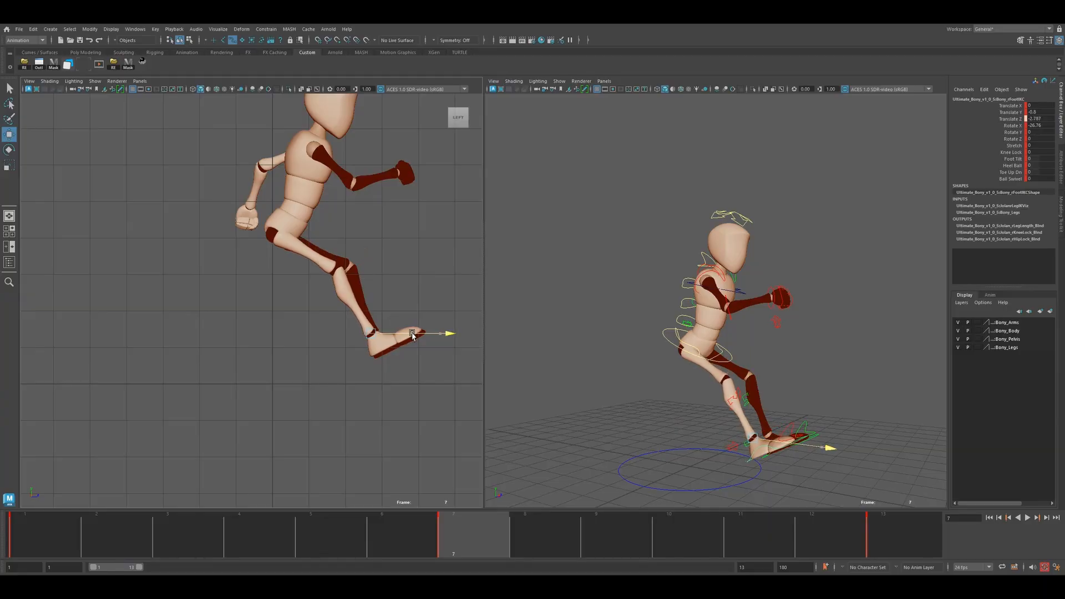
{"action": "key", "text": "e"}
{"action": "left_click_drag", "start_coordinate": [414, 276], "coordinate": [370, 289]}
{"action": "key", "text": "w"}
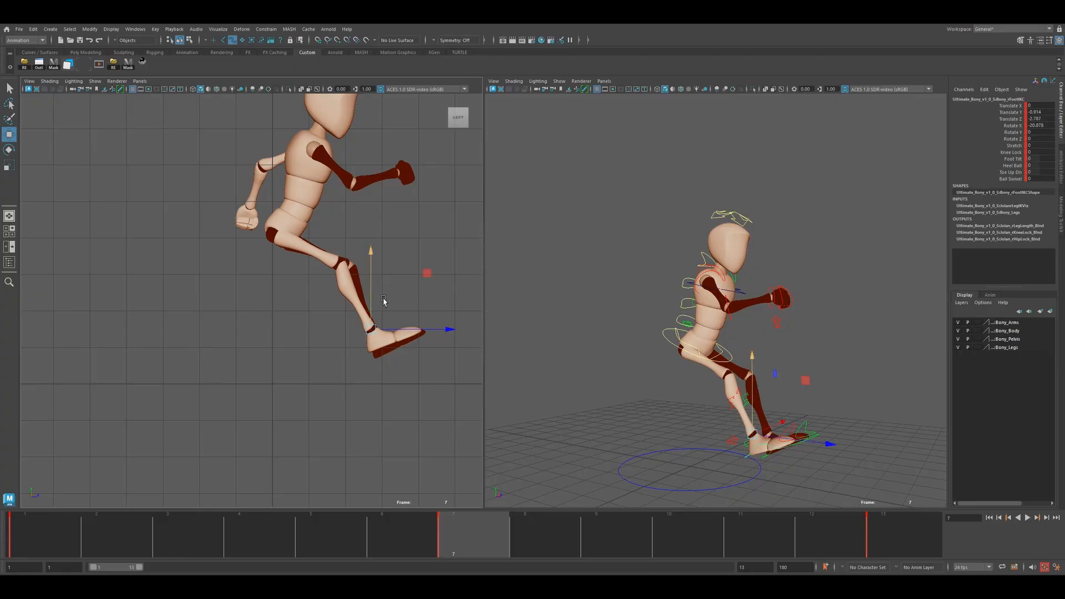
{"action": "left_click_drag", "start_coordinate": [412, 331], "coordinate": [414, 331]}
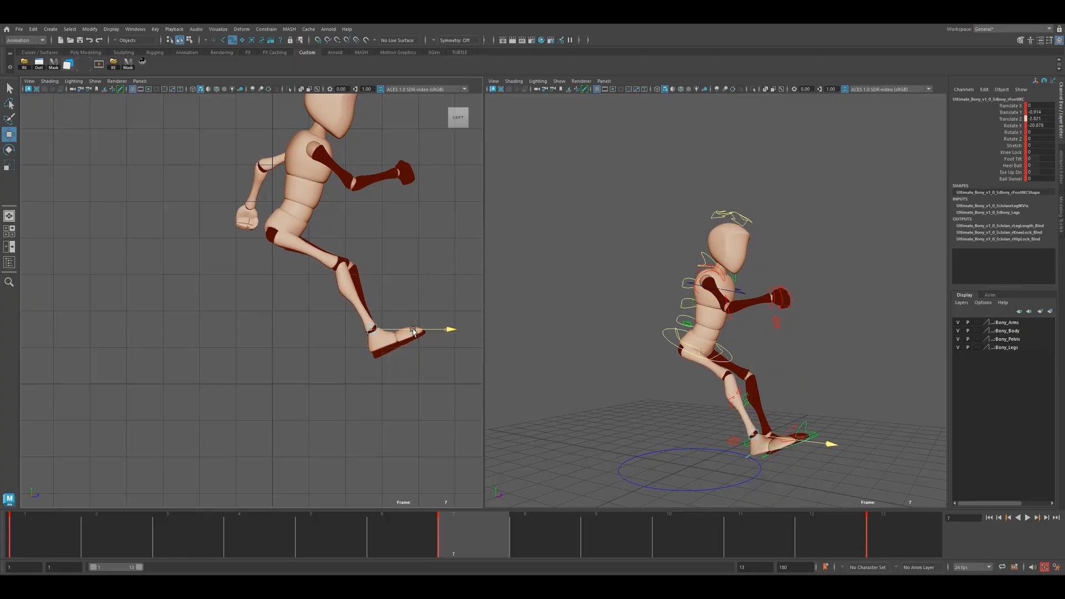
Move the left foot control behind the body, raise it to about 1.6 in Y, and rotate it about 94 degrees in X
{"action": "left_click", "coordinate": [670, 411]}
{"action": "left_click_drag", "start_coordinate": [794, 450], "coordinate": [677, 452], "text": "alt"}
{"action": "left_click", "coordinate": [657, 446]}
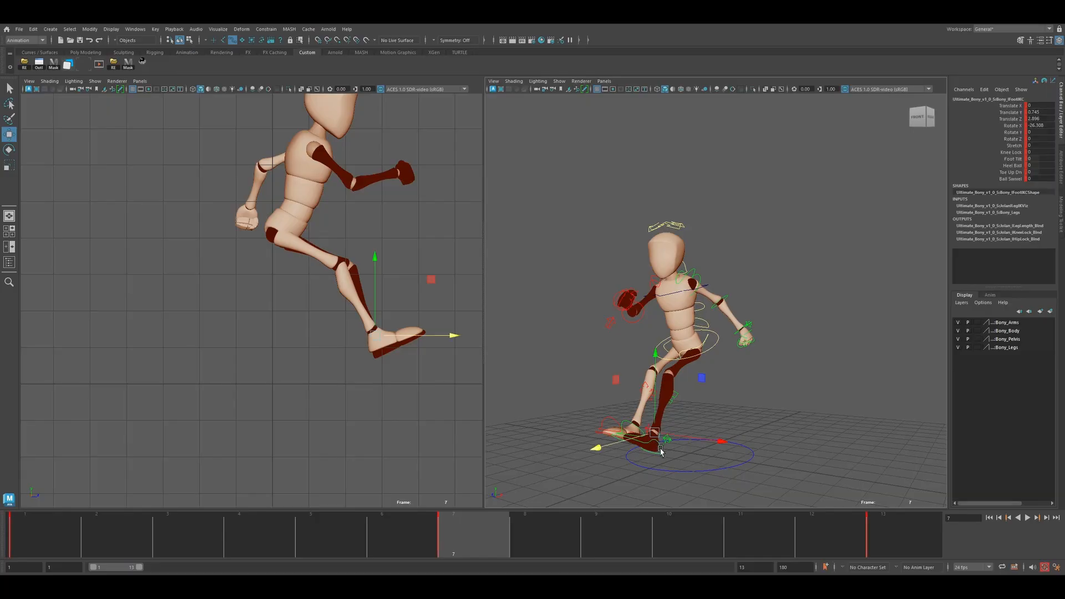
{"action": "left_click_drag", "start_coordinate": [423, 340], "coordinate": [228, 336]}
{"action": "key", "text": "e"}
{"action": "left_click_drag", "start_coordinate": [234, 278], "coordinate": [281, 425]}
{"action": "key", "text": "w"}
{"action": "left_click_drag", "start_coordinate": [184, 298], "coordinate": [256, 308]}
{"action": "key", "text": "e"}
{"action": "key", "text": "w"}
{"action": "left_click_drag", "start_coordinate": [183, 266], "coordinate": [183, 259]}
{"action": "left_click_drag", "start_coordinate": [222, 307], "coordinate": [211, 306]}
{"action": "key", "text": "alt+v"}
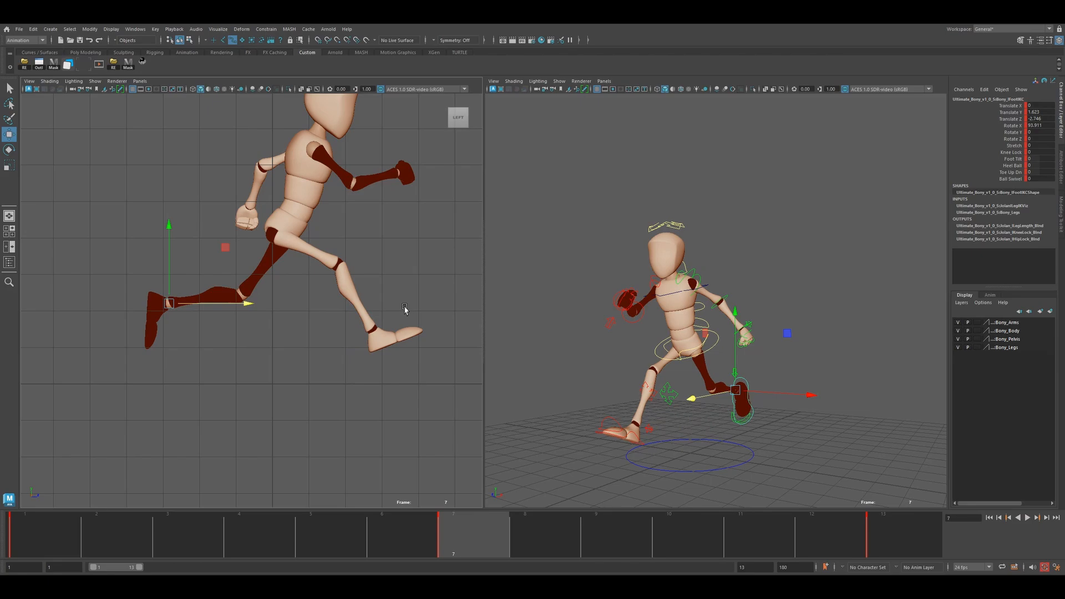
Rotate the right shoulder control to about -3 degrees in X, 55 in Y and -57 in Z to swing that arm backward
{"action": "left_click_drag", "start_coordinate": [610, 309], "coordinate": [727, 327], "text": "alt"}
{"action": "left_click", "coordinate": [687, 290]}
{"action": "middle_click_drag", "start_coordinate": [404, 254], "coordinate": [377, 295], "text": "alt"}
{"action": "key", "text": "e"}
{"action": "left_click_drag", "start_coordinate": [330, 247], "coordinate": [169, 255]}
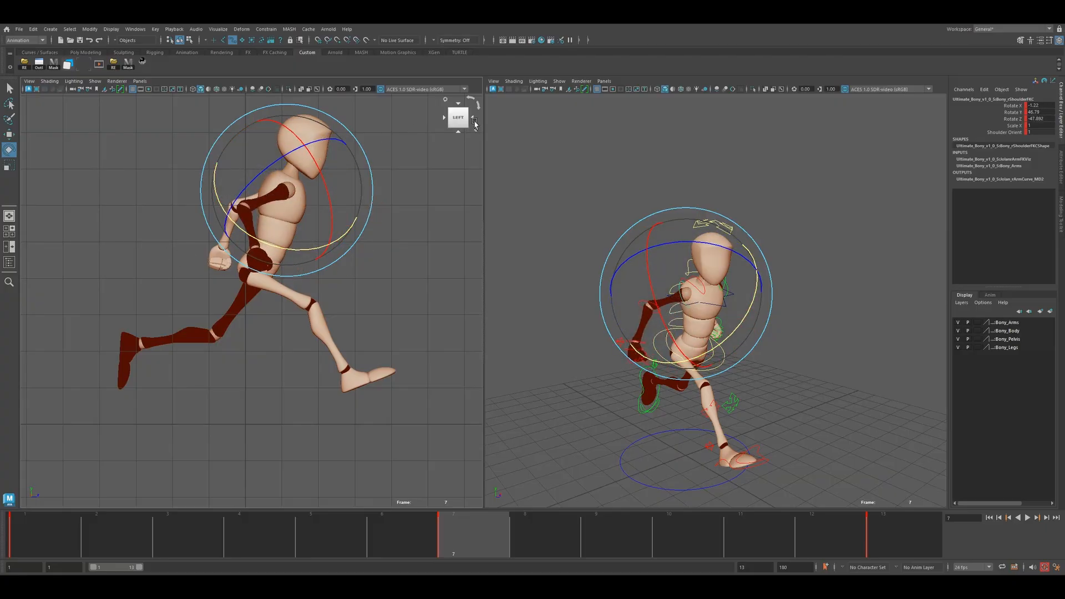
{"action": "left_click", "coordinate": [474, 118]}
{"action": "scroll", "coordinate": [294, 287], "scroll_direction": "down", "scroll_amount": 14}
{"action": "scroll", "coordinate": [286, 310], "scroll_direction": "up", "scroll_amount": 2}
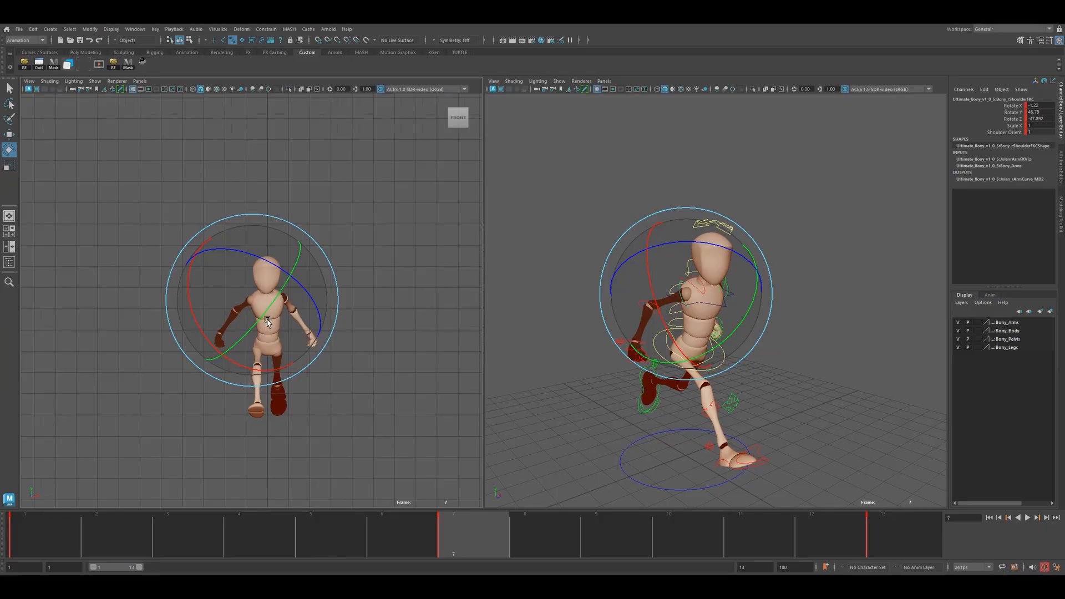
{"action": "middle_click_drag", "start_coordinate": [265, 316], "coordinate": [289, 297], "text": "alt"}
{"action": "scroll", "coordinate": [287, 296], "scroll_direction": "up", "scroll_amount": 1}
{"action": "left_click_drag", "start_coordinate": [214, 256], "coordinate": [269, 324]}
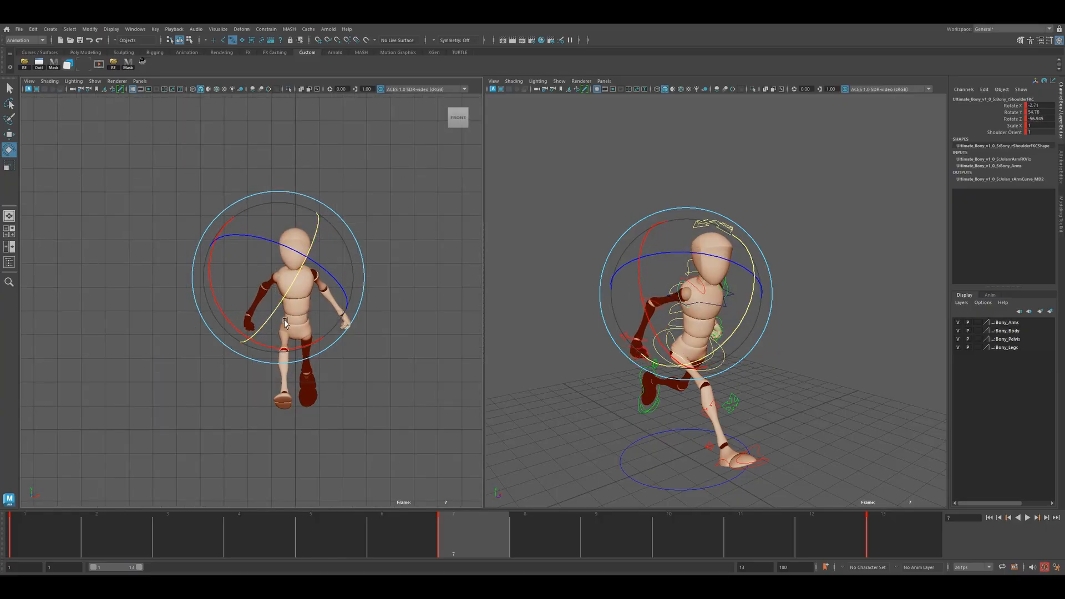
Swing the left arm forward by rotating its shoulder control to about -67 degrees in Y
{"action": "left_click", "coordinate": [794, 350]}
{"action": "left_click_drag", "start_coordinate": [794, 350], "coordinate": [712, 305], "text": "alt"}
{"action": "left_click", "coordinate": [703, 280]}
{"action": "left_click", "coordinate": [440, 134]}
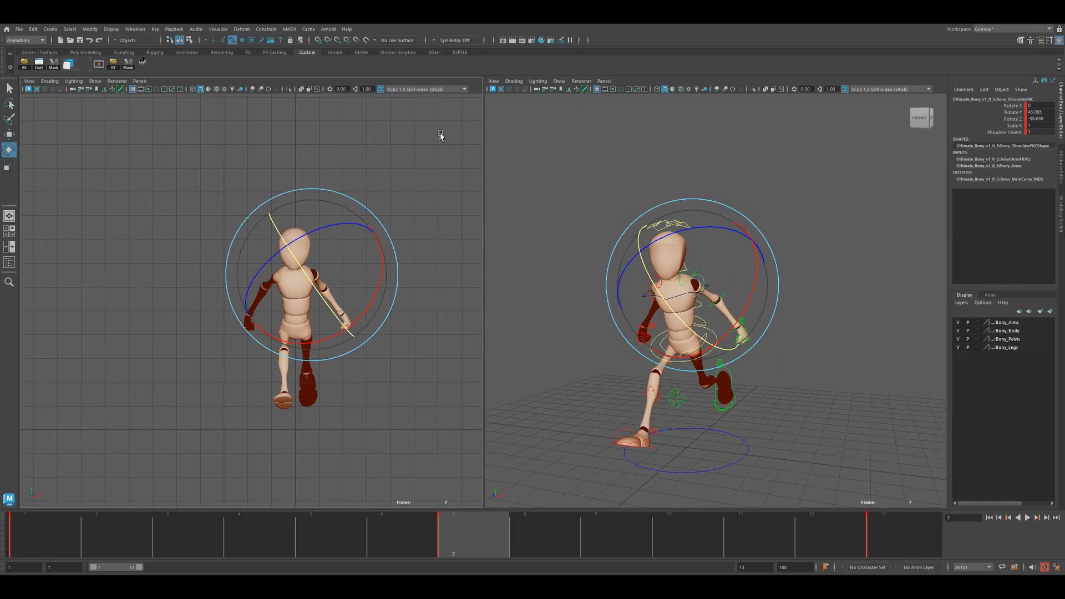
{"action": "left_click", "coordinate": [467, 123]}
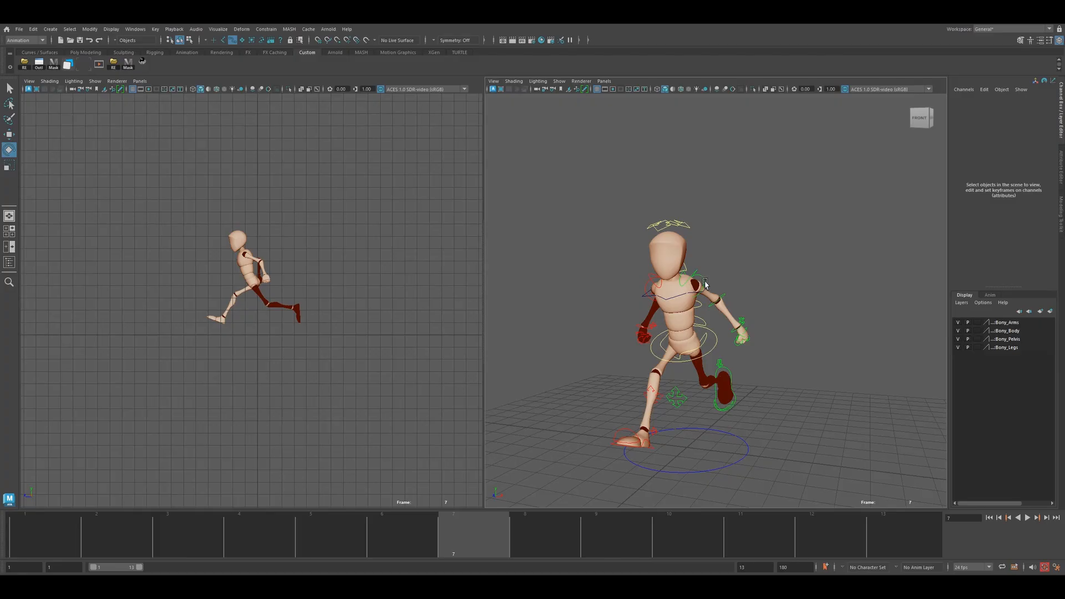
{"action": "left_click", "coordinate": [705, 283]}
{"action": "scroll", "coordinate": [291, 304], "scroll_direction": "up", "scroll_amount": 3}
{"action": "left_click_drag", "start_coordinate": [261, 276], "coordinate": [134, 264]}
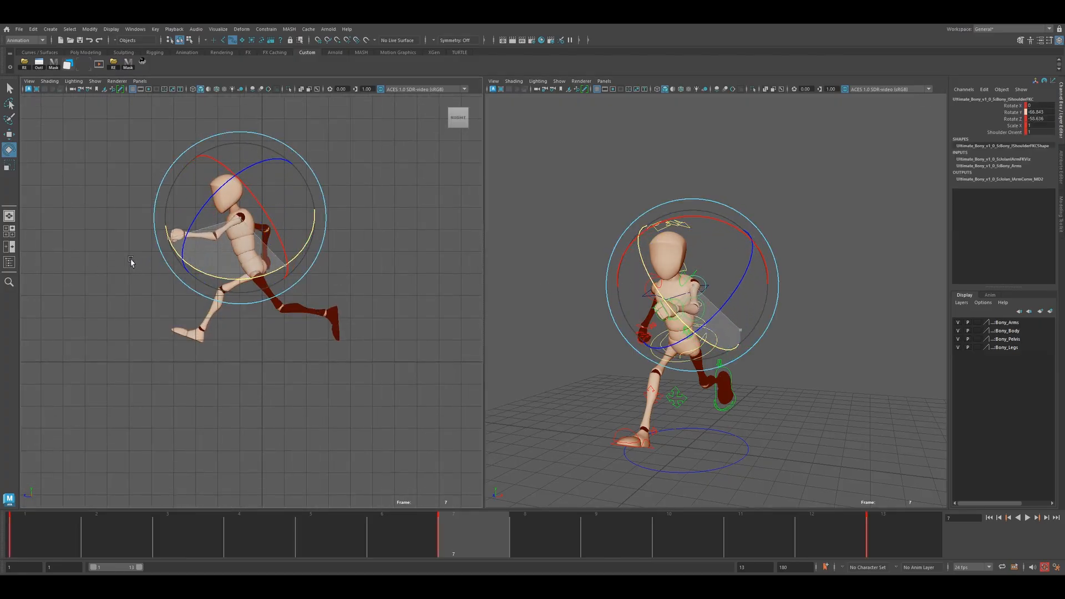
Bend the left elbow further to raise the fist, and open the right elbow to about -45 degrees in Y
{"action": "left_click", "coordinate": [804, 352]}
{"action": "left_click", "coordinate": [708, 319]}
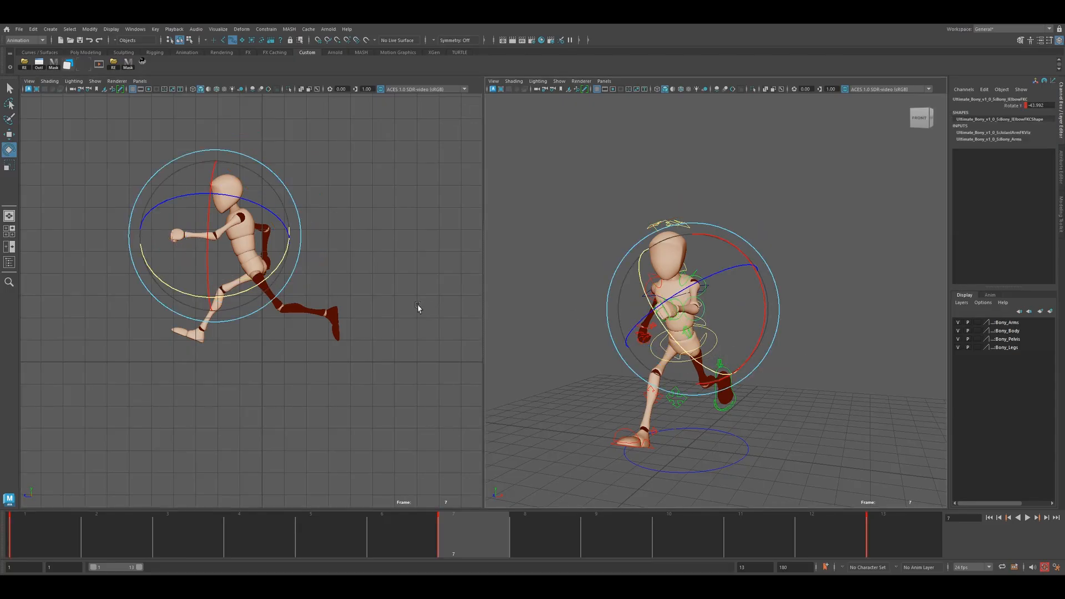
{"action": "left_click_drag", "start_coordinate": [242, 292], "coordinate": [195, 292]}
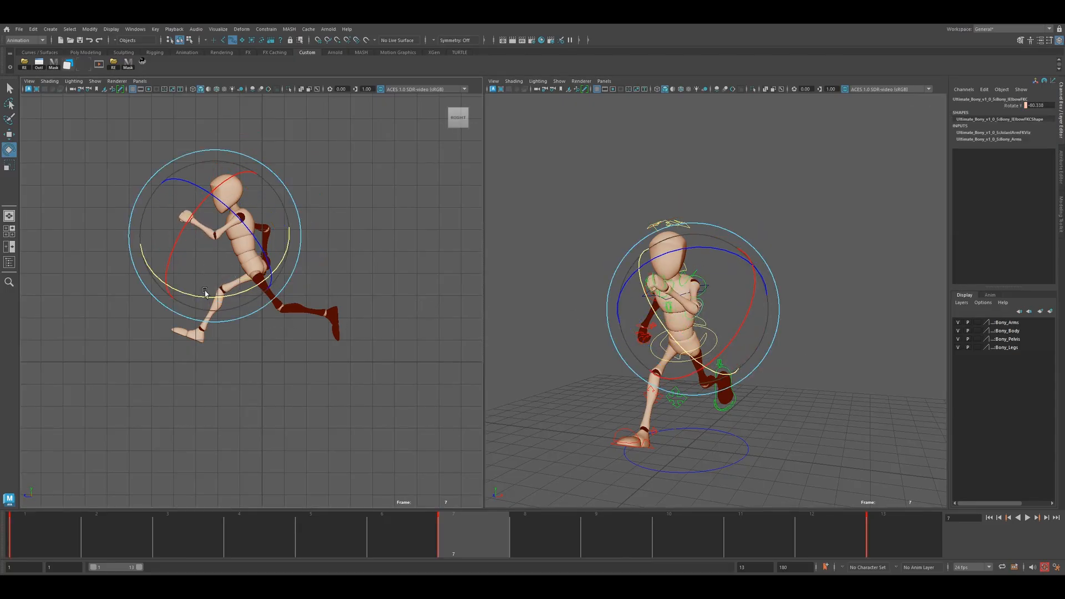
{"action": "left_click", "coordinate": [782, 346]}
{"action": "left_click_drag", "start_coordinate": [782, 346], "coordinate": [625, 335], "text": "alt"}
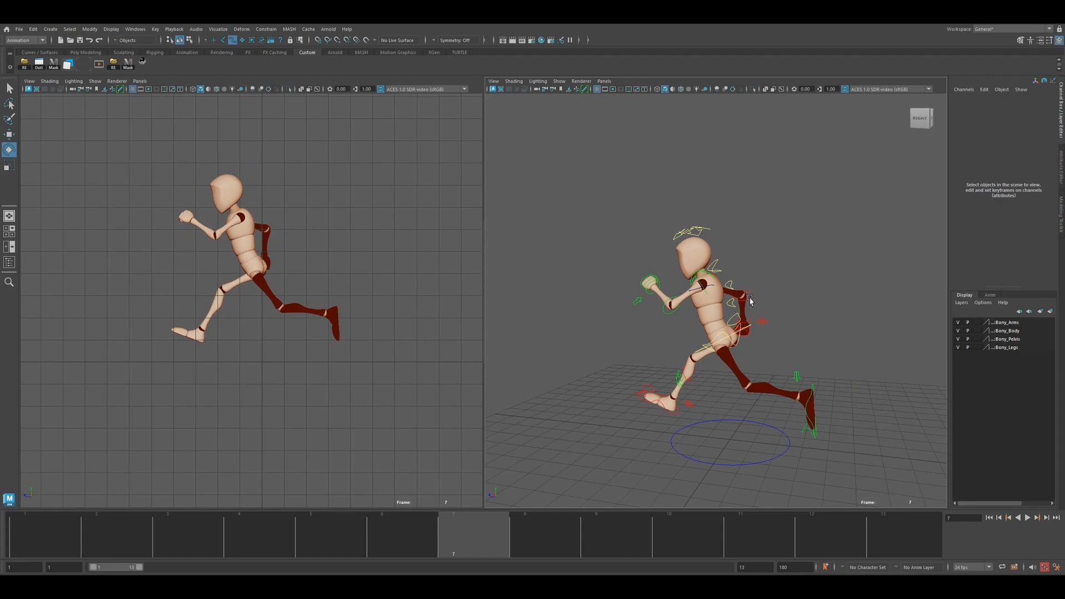
{"action": "left_click", "coordinate": [750, 300]}
{"action": "left_click_drag", "start_coordinate": [315, 187], "coordinate": [288, 168]}
Twist the root control the opposite way, to about 28 degrees in X, 10 in Y and 5 in Z
{"action": "left_click", "coordinate": [447, 119]}
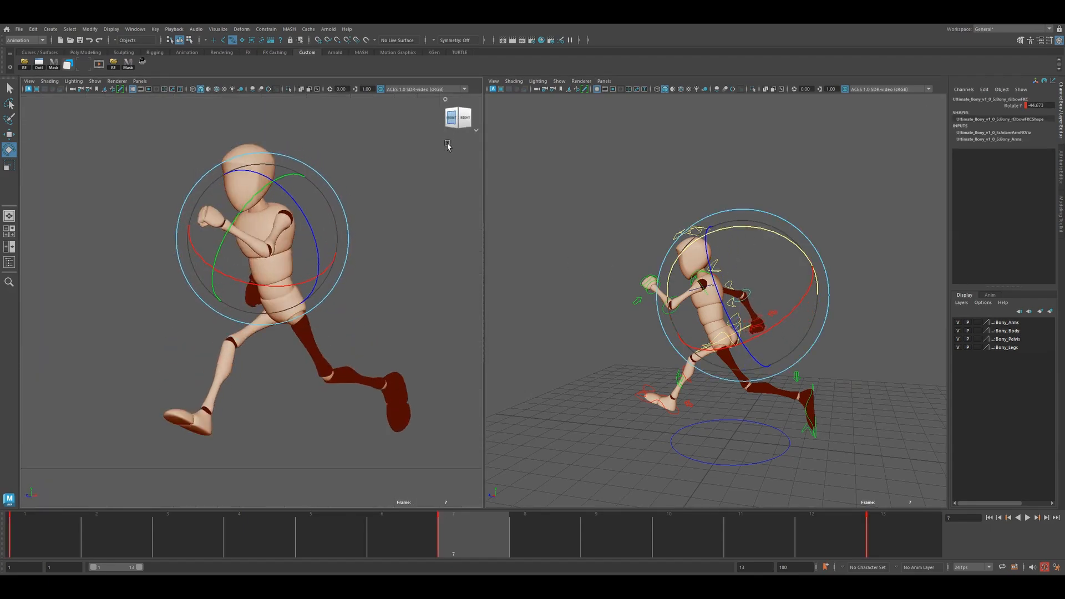
{"action": "middle_click_drag", "start_coordinate": [395, 365], "coordinate": [335, 347], "text": "alt"}
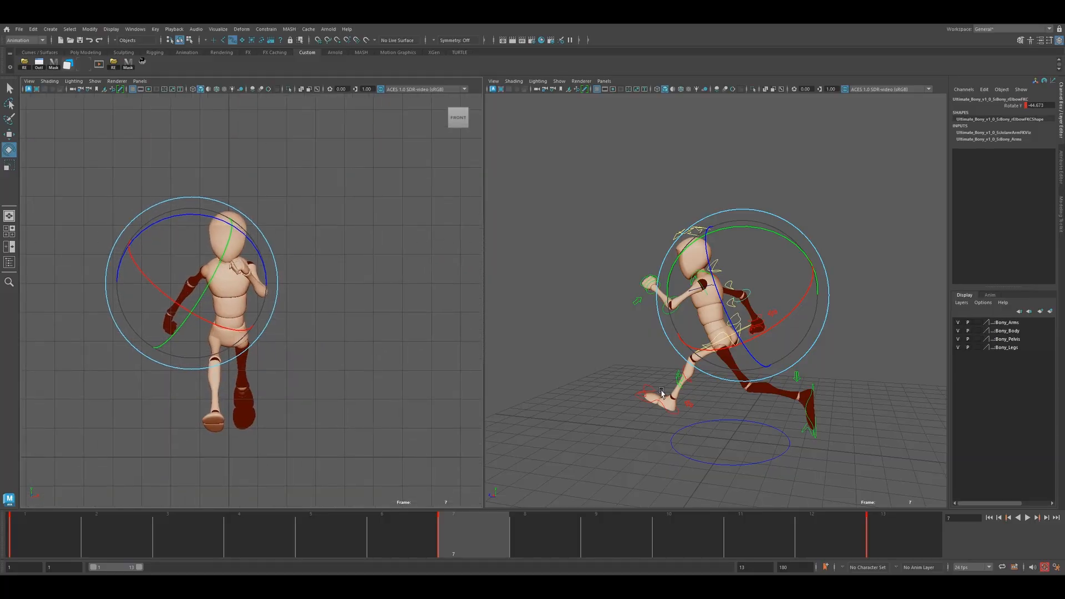
{"action": "left_click", "coordinate": [805, 376]}
{"action": "left_click", "coordinate": [741, 333]}
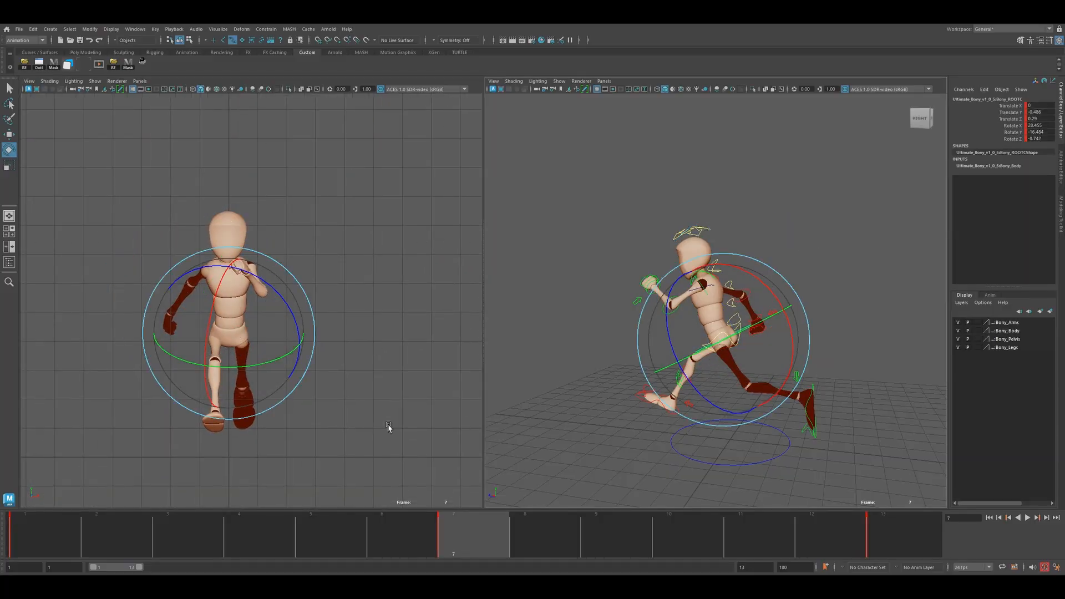
{"action": "scroll", "coordinate": [304, 415], "scroll_direction": "up", "scroll_amount": 3}
{"action": "left_click_drag", "start_coordinate": [259, 376], "coordinate": [285, 367]}
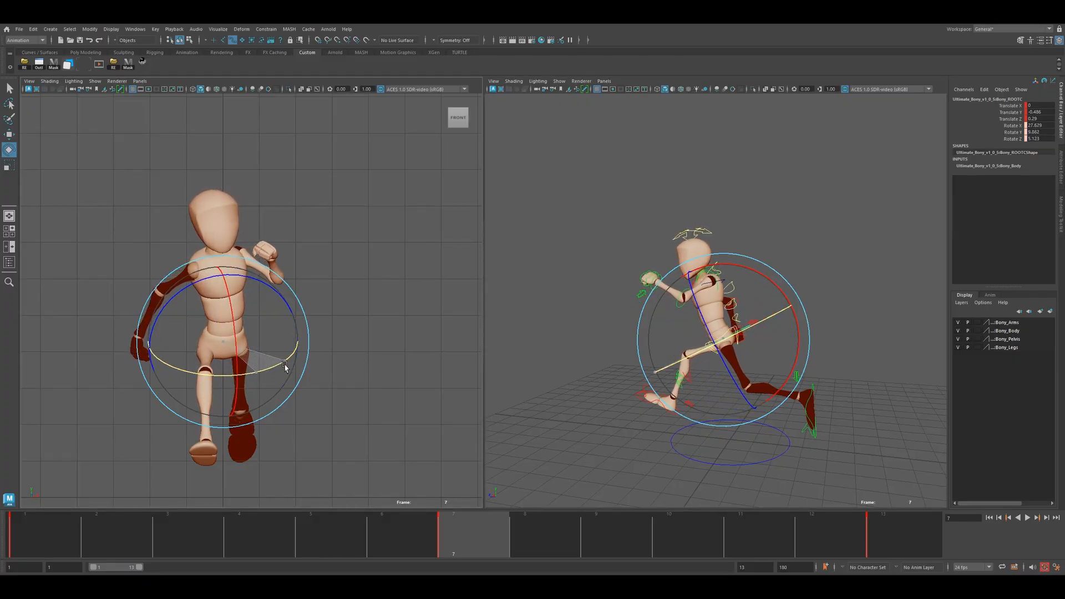
Counter-rotate the lowest spine control to straighten the torso, turning it to about -22 degrees in Y
{"action": "scroll", "coordinate": [751, 349], "scroll_direction": "up", "scroll_amount": 8}
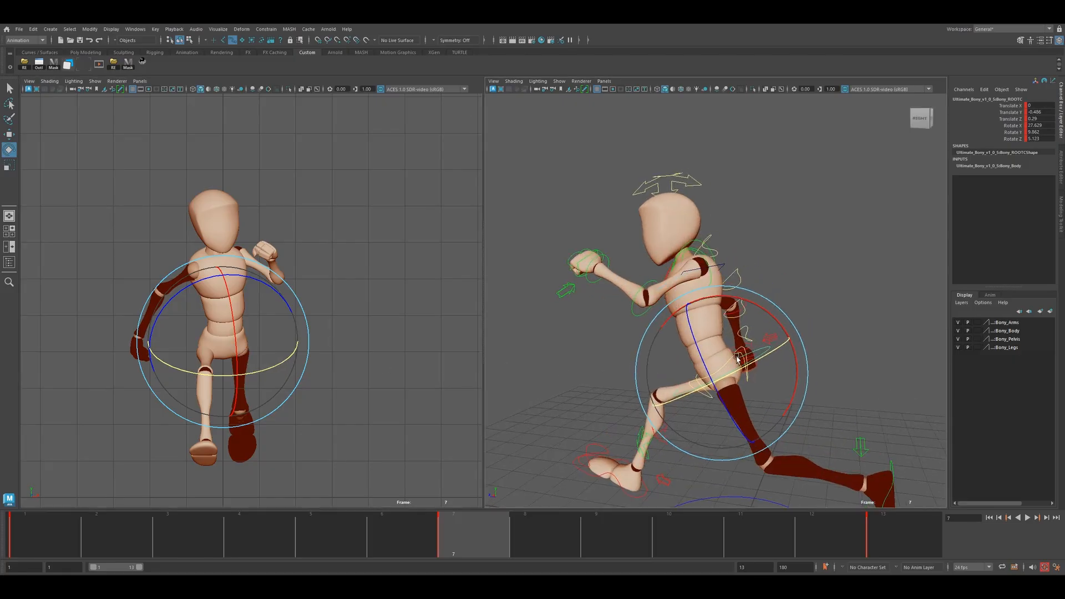
{"action": "left_click", "coordinate": [665, 339]}
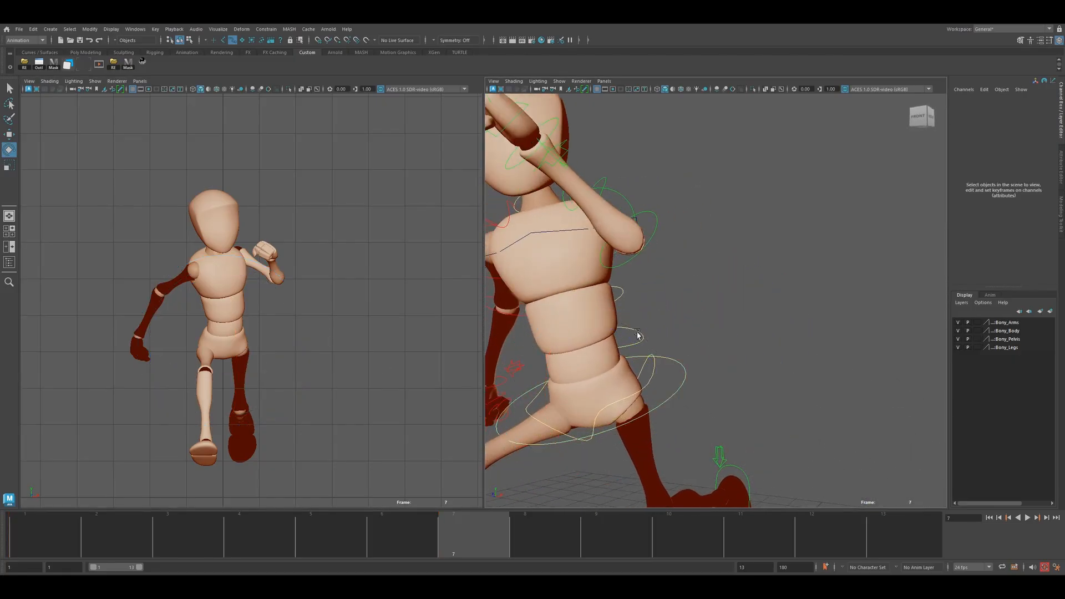
{"action": "left_click", "coordinate": [638, 334]}
{"action": "left_click_drag", "start_coordinate": [272, 345], "coordinate": [284, 290]}
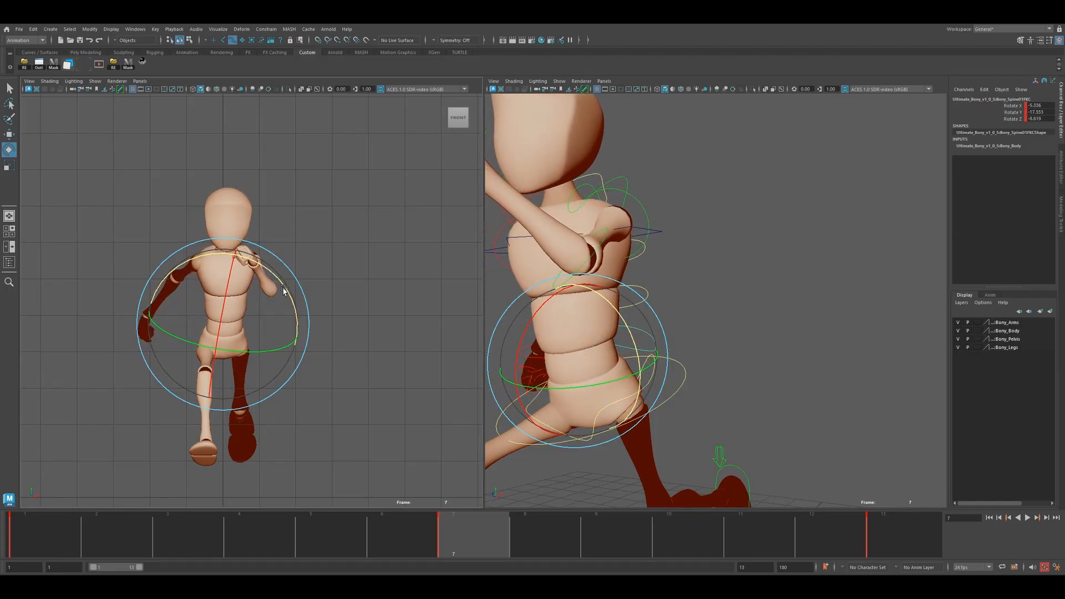
{"action": "left_click_drag", "start_coordinate": [265, 352], "coordinate": [261, 355]}
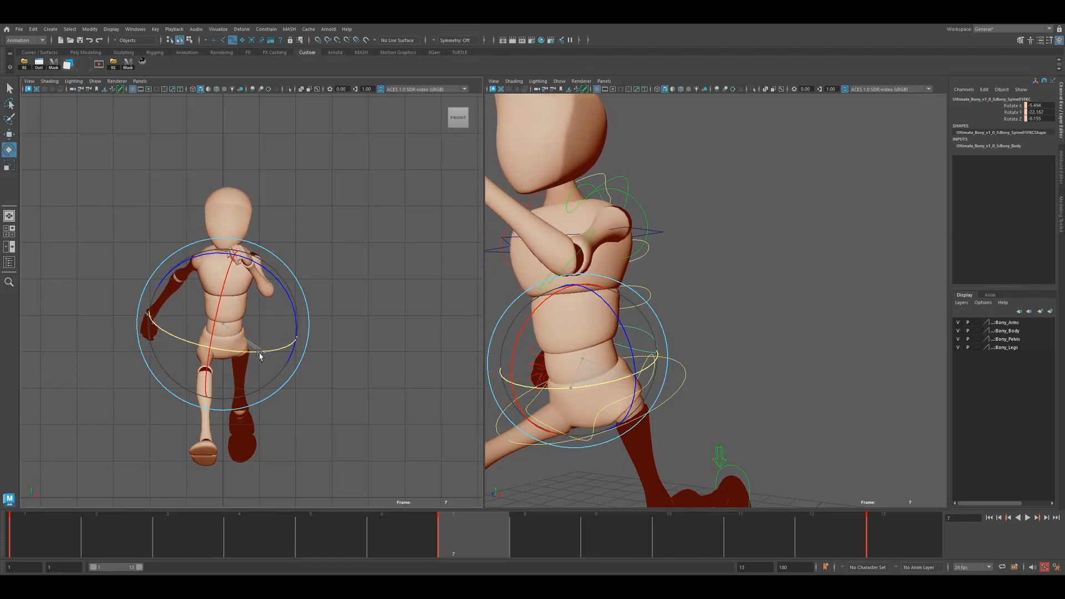
Adjust the middle spine control's sideways tilt and twist to continue the torso's counter-rotation
{"action": "left_click", "coordinate": [658, 328]}
{"action": "left_click", "coordinate": [642, 313]}
{"action": "left_click_drag", "start_coordinate": [284, 267], "coordinate": [288, 272]}
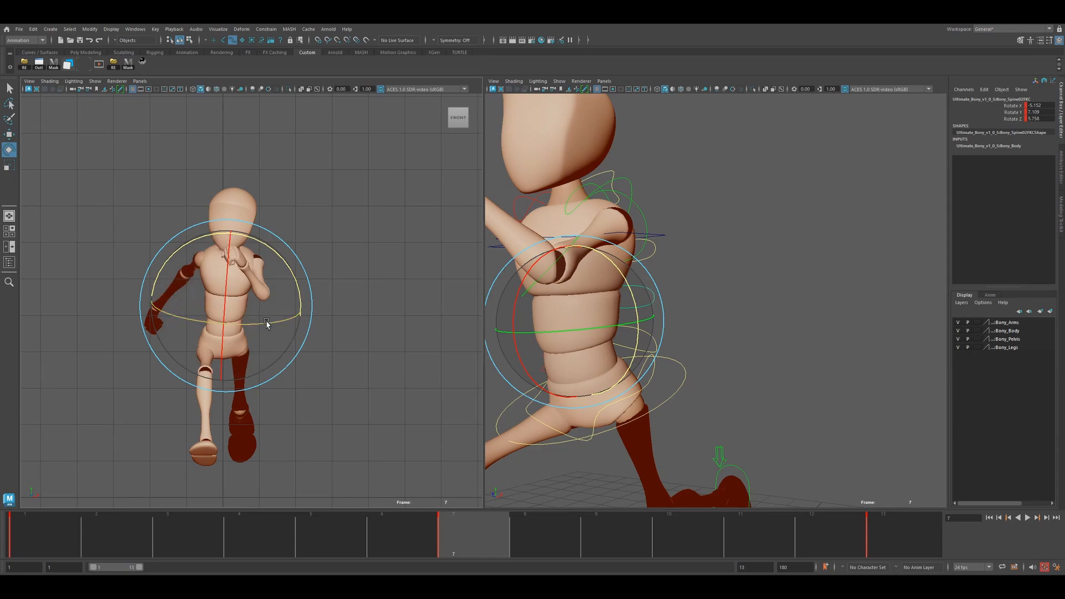
{"action": "left_click_drag", "start_coordinate": [265, 322], "coordinate": [261, 325]}
Rotate the upper spine control to about 4 degrees in both Y and Z, checking the motion in playback
{"action": "left_click", "coordinate": [670, 272]}
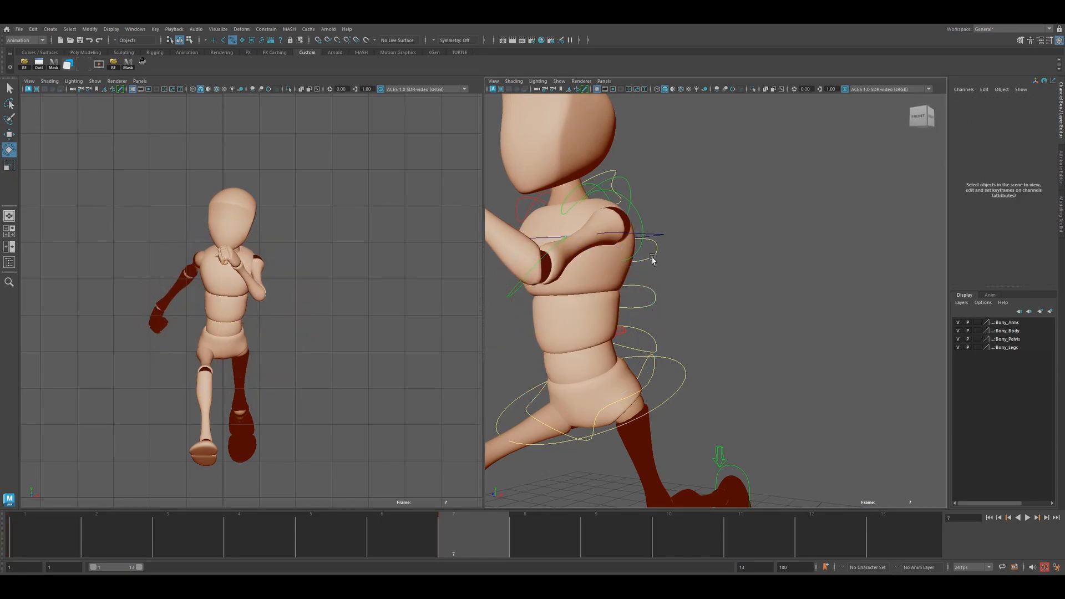
{"action": "left_click", "coordinate": [653, 259]}
{"action": "middle_click", "coordinate": [340, 297]}
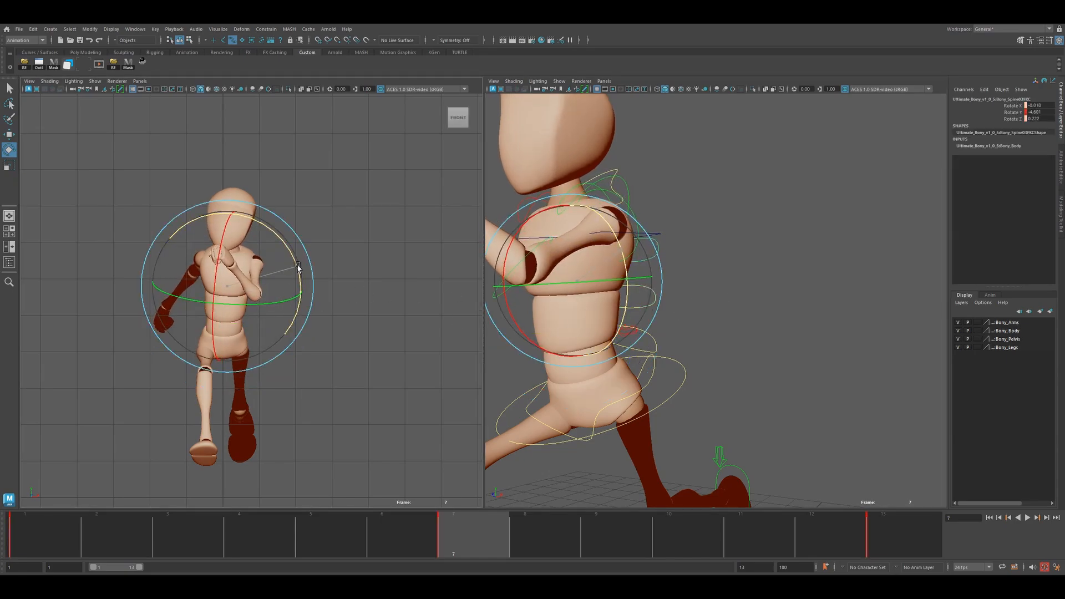
{"action": "left_click_drag", "start_coordinate": [290, 304], "coordinate": [281, 305]}
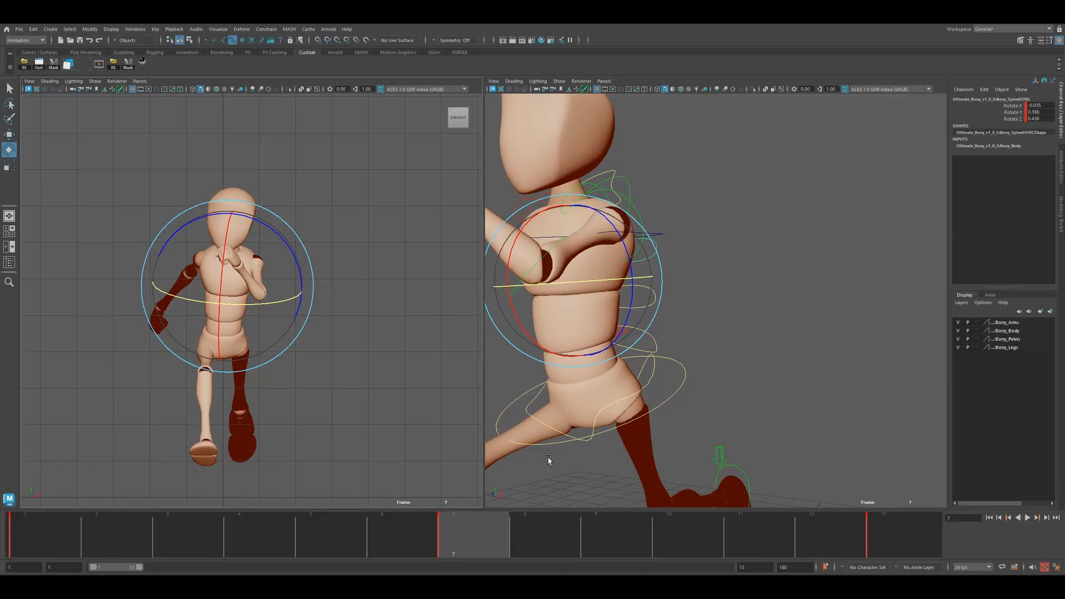
{"action": "key", "text": "alt+v"}
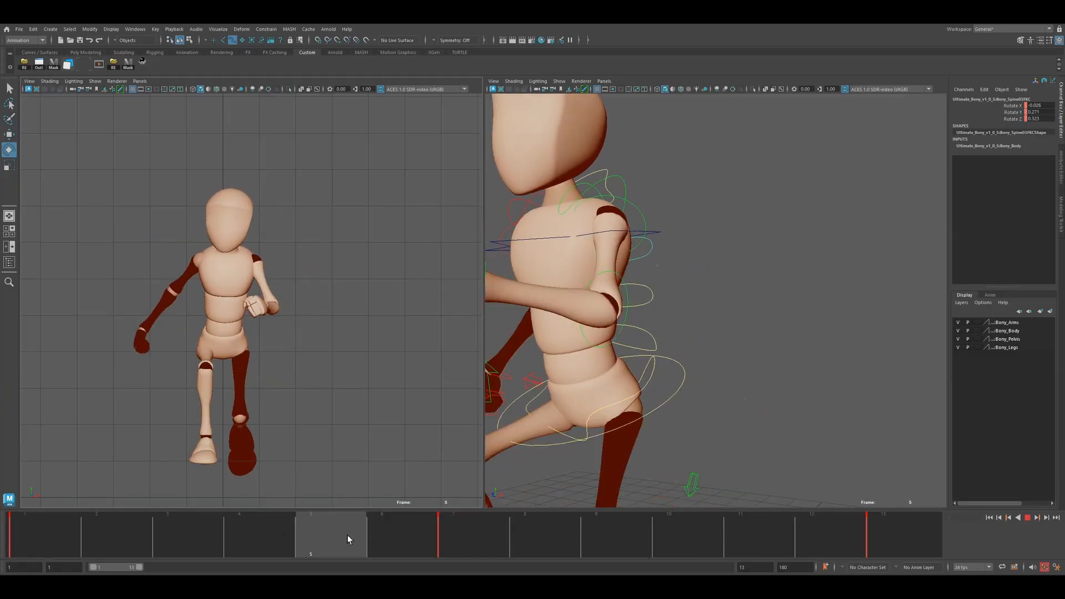
{"action": "key", "text": "alt+v"}
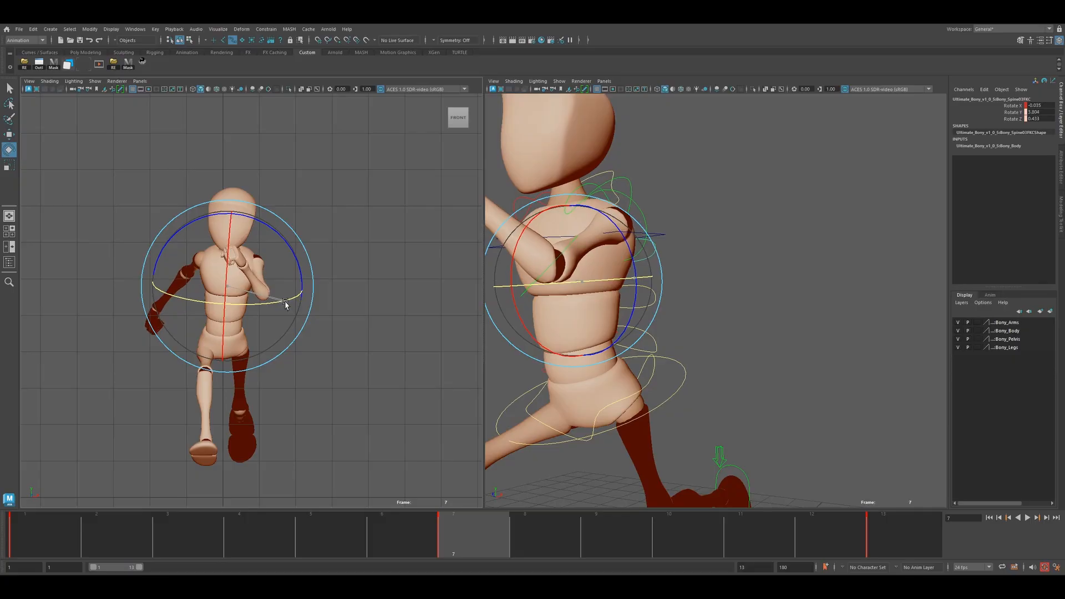
{"action": "left_click_drag", "start_coordinate": [300, 273], "coordinate": [293, 253]}
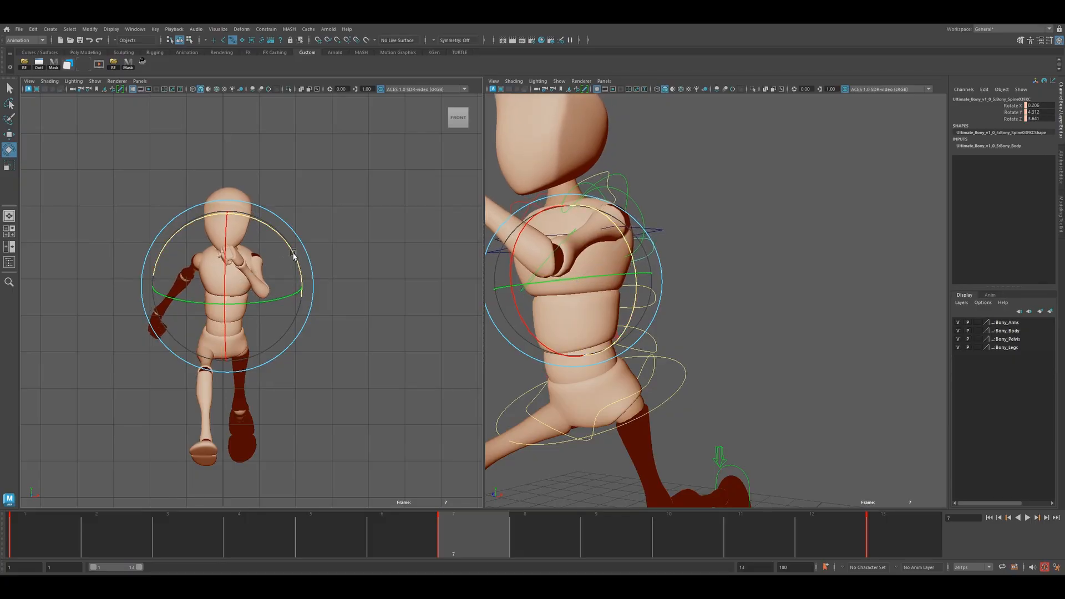
{"action": "key", "text": "alt+v"}
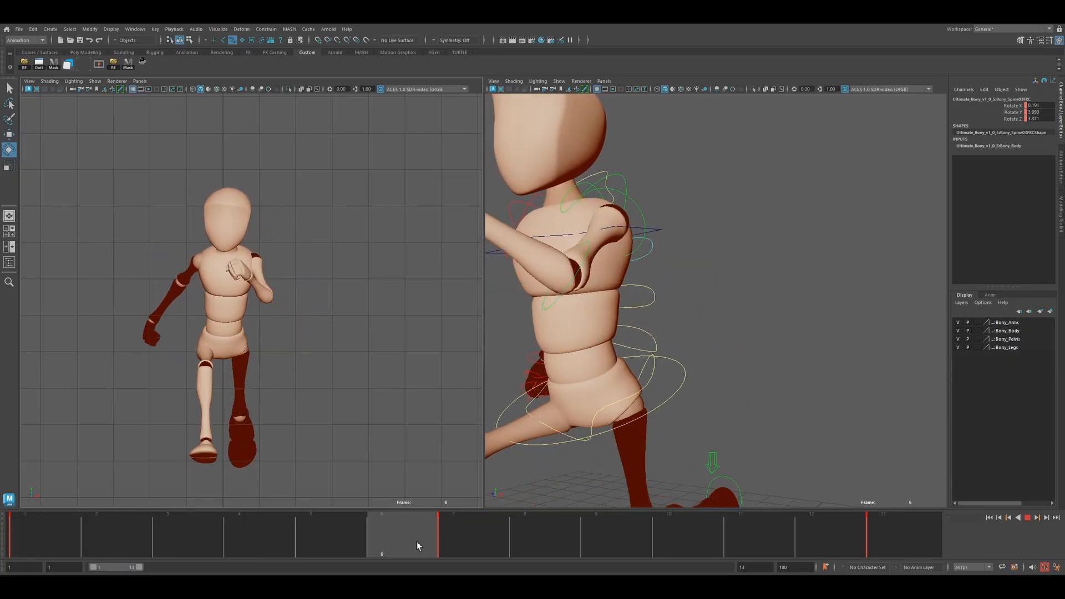
{"action": "key", "text": "alt+v"}
Refine the left shoulder control to about 11 degrees in X, -60 in Y and -55 in Z
{"action": "left_click", "coordinate": [643, 238]}
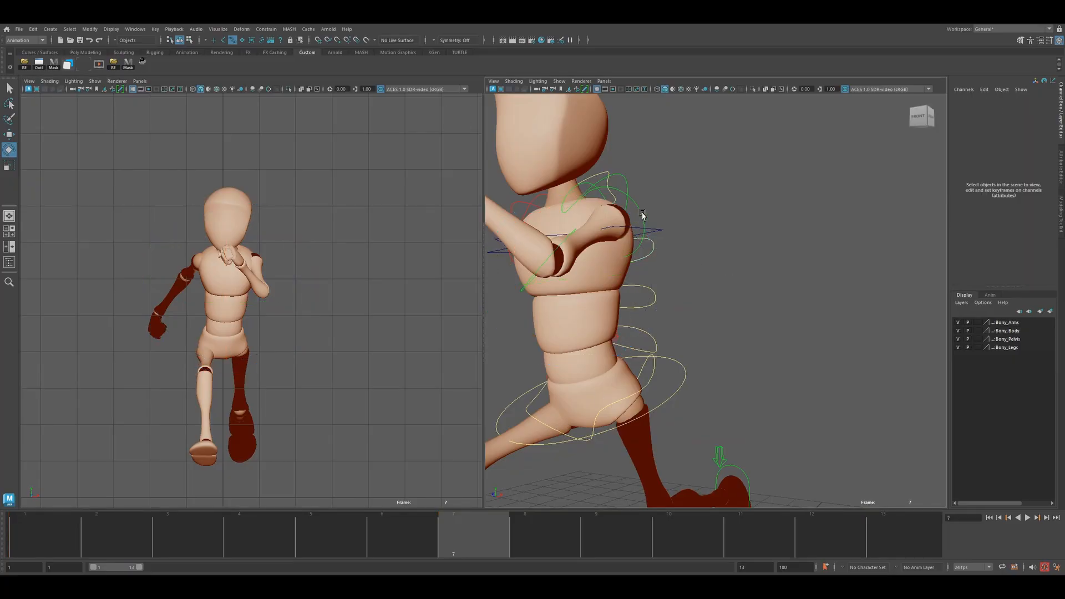
{"action": "left_click", "coordinate": [642, 215]}
{"action": "left_click", "coordinate": [263, 202]}
{"action": "left_click_drag", "start_coordinate": [244, 288], "coordinate": [253, 294]}
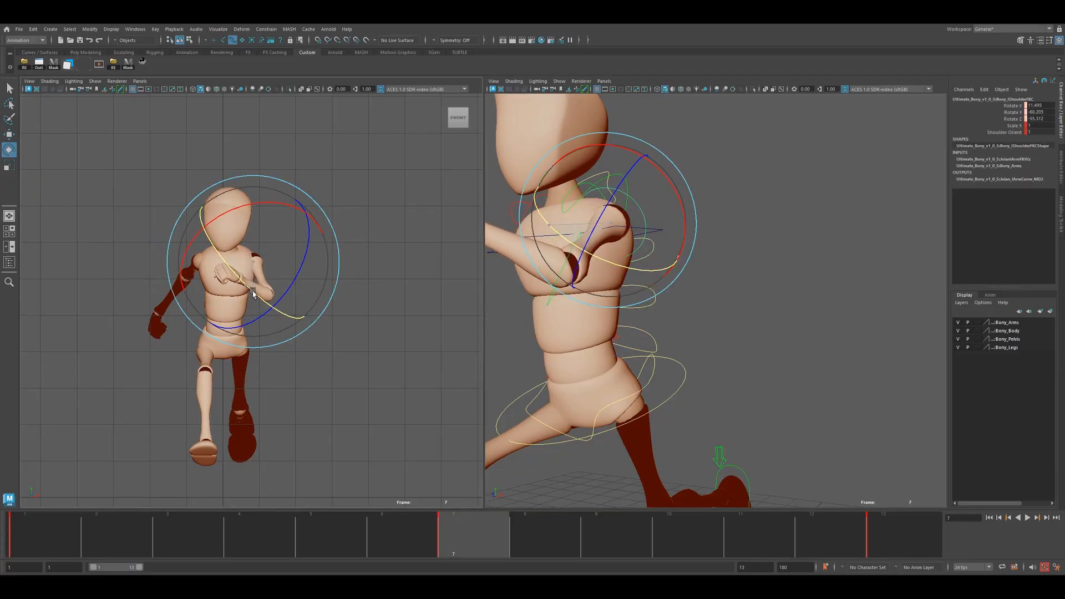
Rotate the head control so the face points forward and upright at frame 7, and play back the cycle to check it
{"action": "scroll", "coordinate": [577, 213], "scroll_direction": "down", "scroll_amount": 4}
{"action": "left_click", "coordinate": [648, 165]}
{"action": "left_click_drag", "start_coordinate": [271, 253], "coordinate": [287, 251]}
{"action": "left_click_drag", "start_coordinate": [230, 219], "coordinate": [263, 268]}
{"action": "key", "text": "alt+v"}
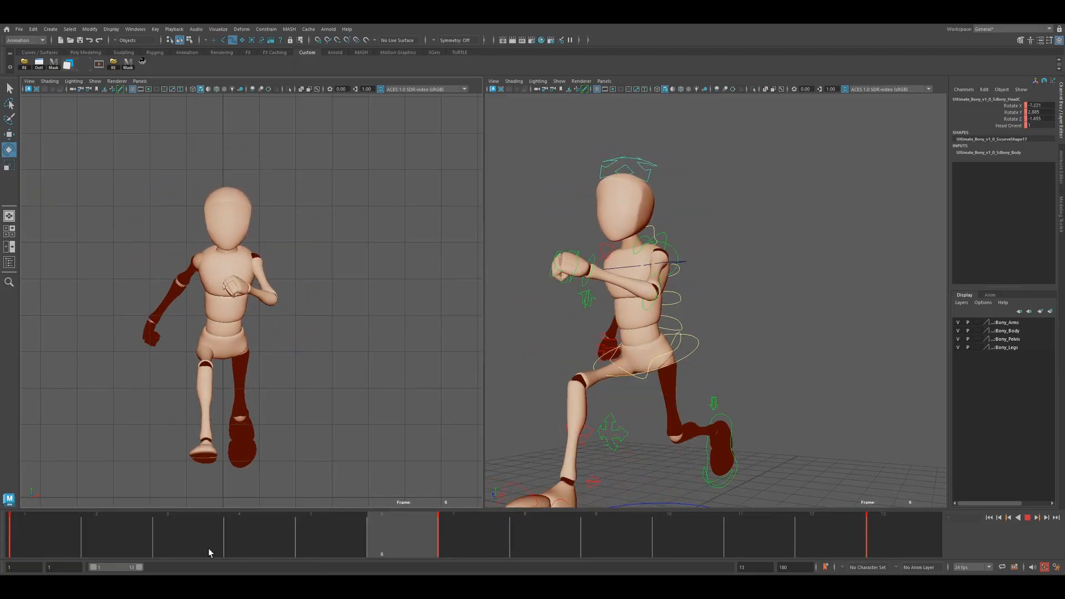
{"action": "key", "text": "alt+v"}
{"action": "scroll", "coordinate": [369, 292], "scroll_direction": "down", "scroll_amount": 3}
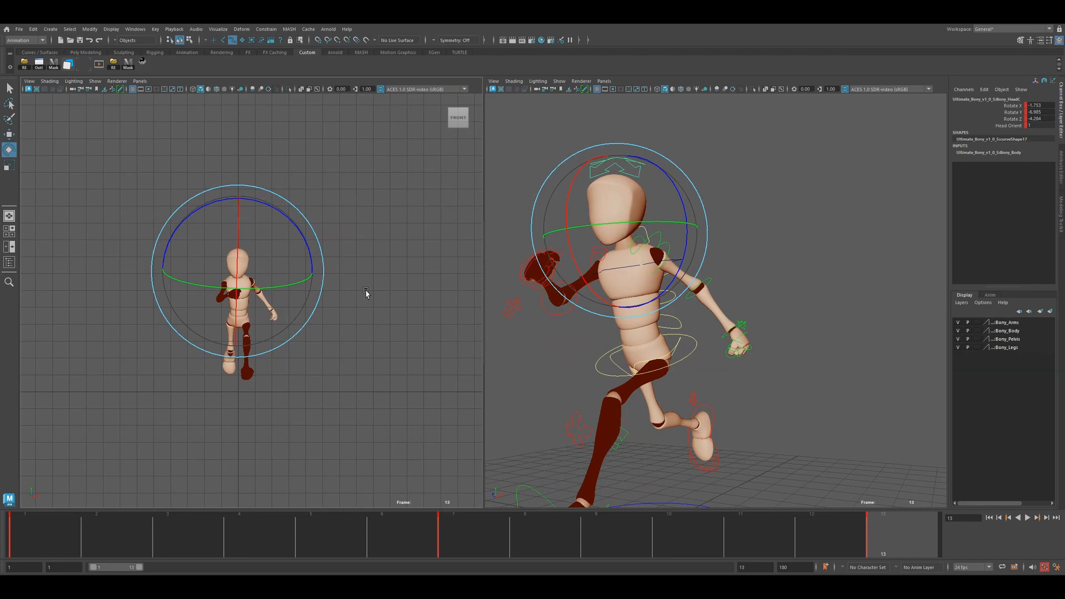
Play back the run cycle in the side view to check the motion
{"action": "left_click", "coordinate": [420, 157]}
{"action": "left_click", "coordinate": [440, 121]}
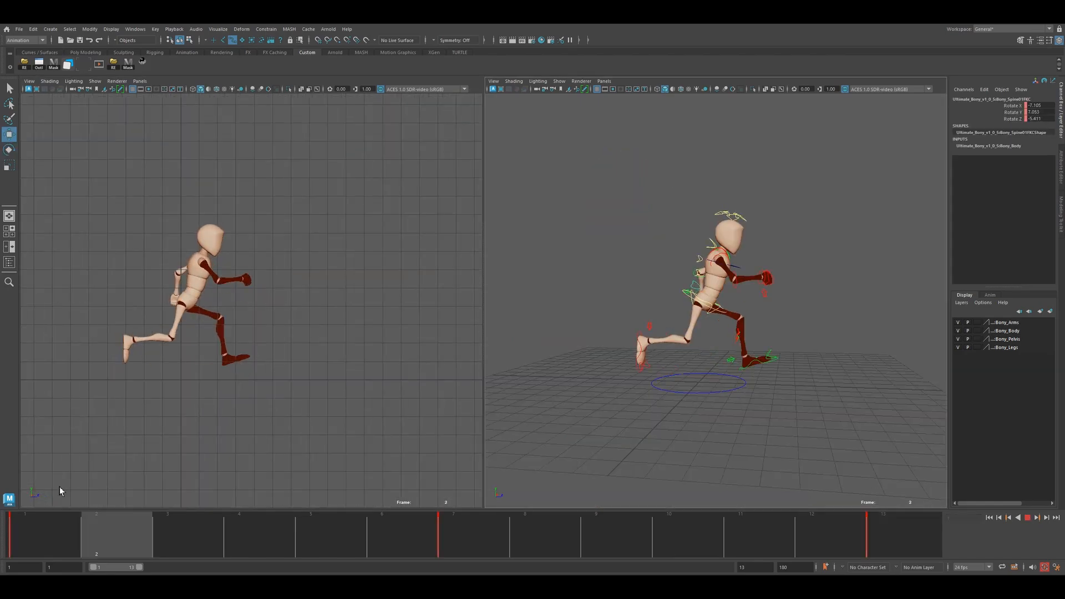
{"action": "key", "text": "alt+v"}
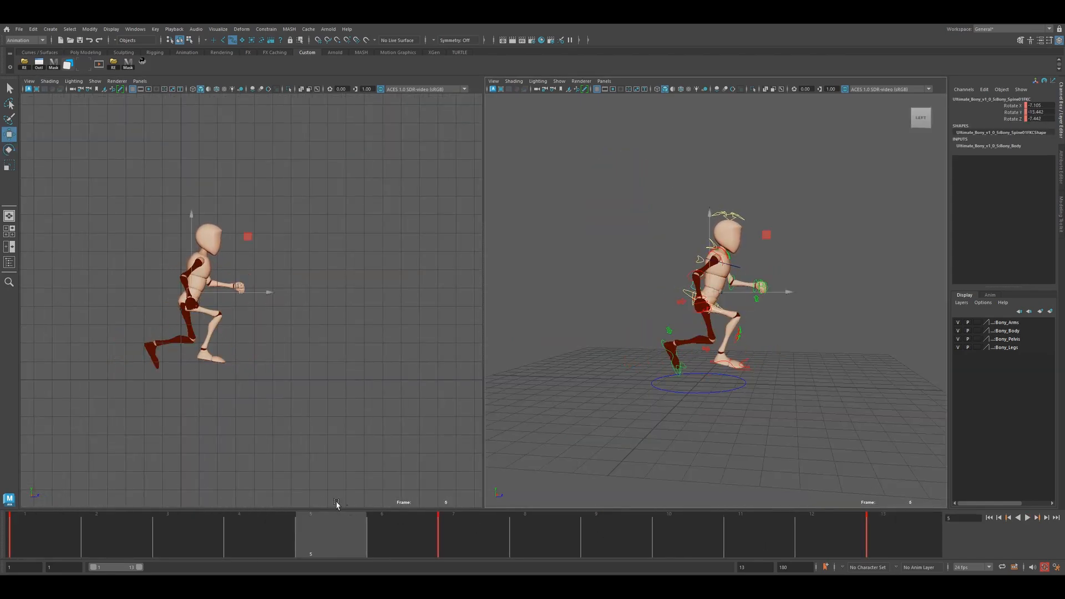
Playblast the run cycle from the side view, watch the rendered clip, and close the player
{"action": "left_click", "coordinate": [340, 500]}
{"action": "right_click", "coordinate": [315, 516]}
{"action": "left_click", "coordinate": [275, 515]}
{"action": "right_click", "coordinate": [270, 523]}
{"action": "left_click", "coordinate": [292, 520]}
{"action": "left_click", "coordinate": [513, 305]}
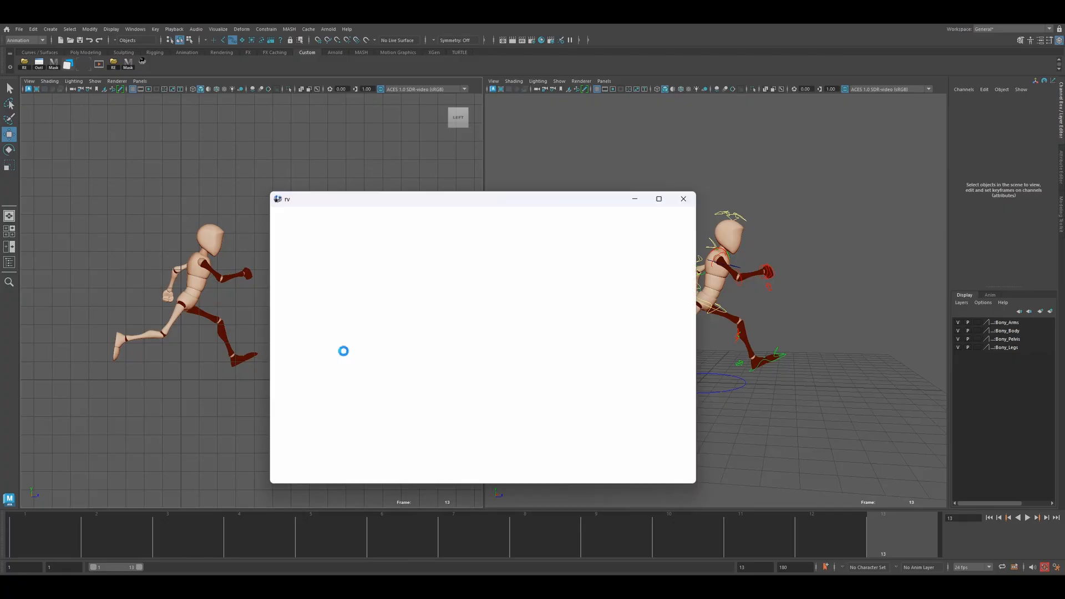
{"action": "left_click", "coordinate": [494, 476]}
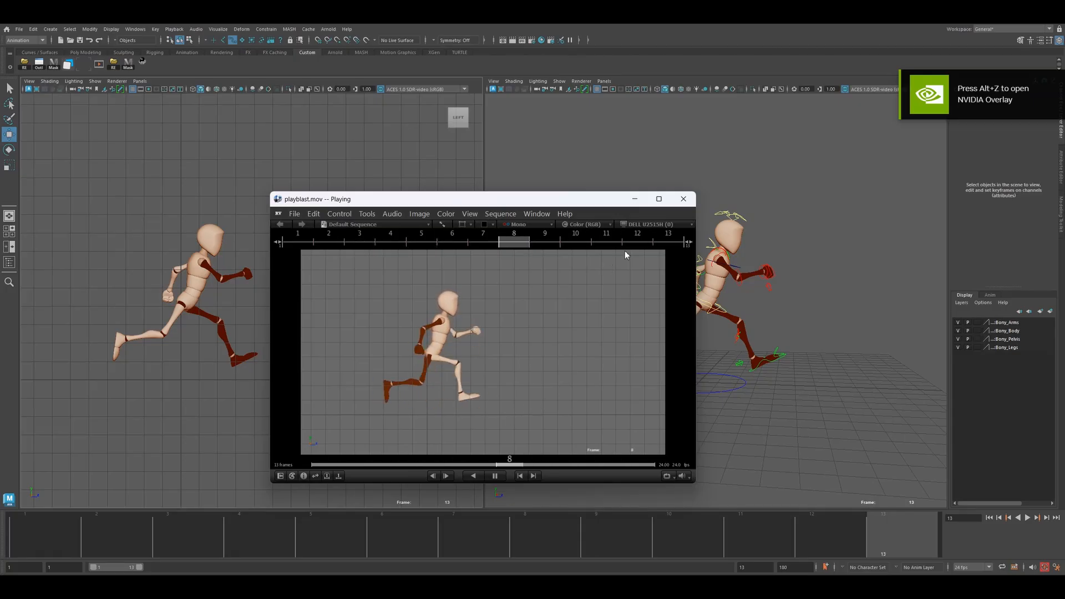
{"action": "left_click", "coordinate": [683, 199]}
Plant the left foot control flat at frame 4 by setting Translate Y, Translate Z and Rotate X to 0, and scrub to check
{"action": "key", "text": "alt+v"}
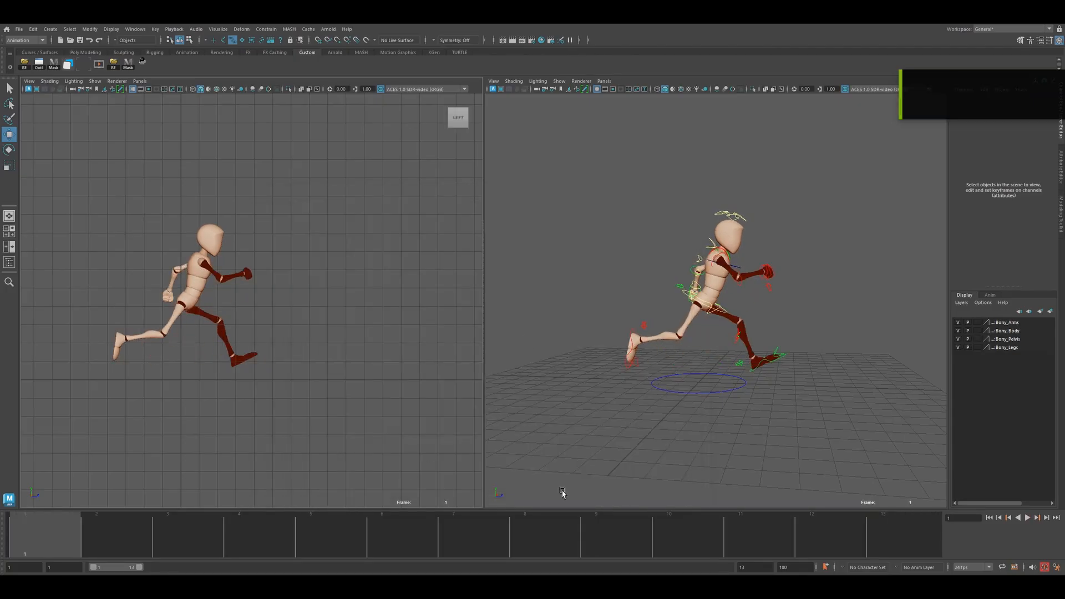
{"action": "left_click", "coordinate": [758, 400]}
{"action": "left_click", "coordinate": [762, 364]}
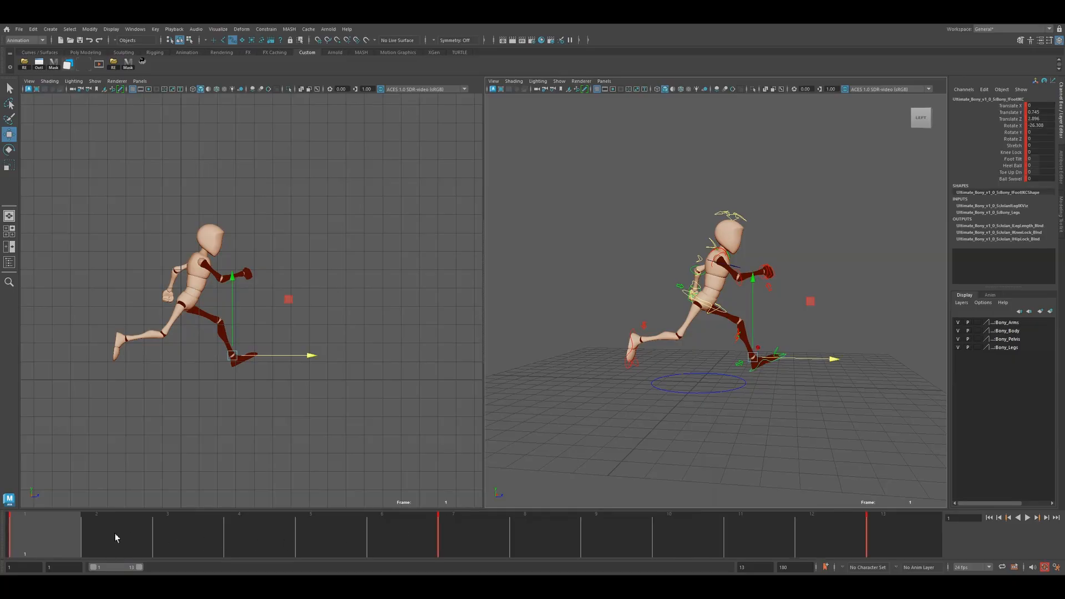
{"action": "key", "text": "alt+v"}
{"action": "left_click_drag", "start_coordinate": [99, 519], "coordinate": [228, 526]}
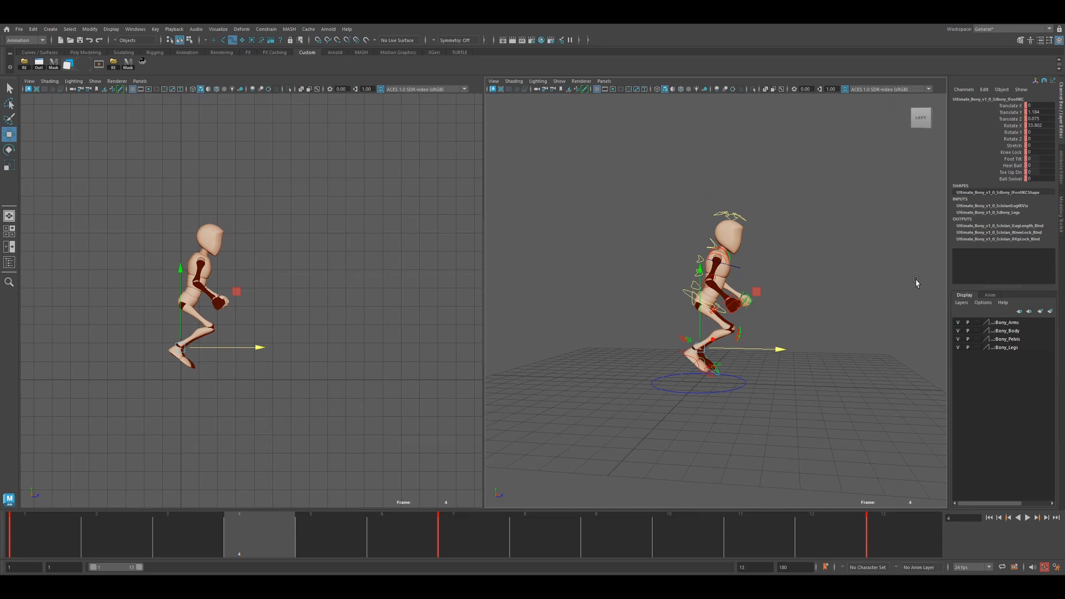
{"action": "type", "text": "0"}
{"action": "key", "text": "Return"}
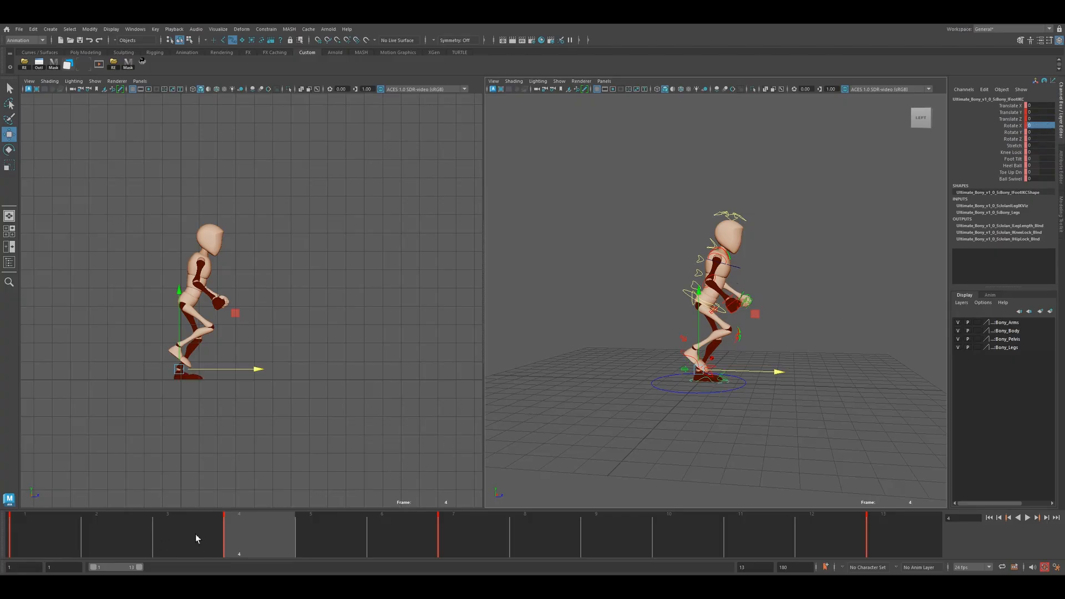
{"action": "key", "text": "alt+v"}
{"action": "left_click_drag", "start_coordinate": [127, 554], "coordinate": [442, 560]}
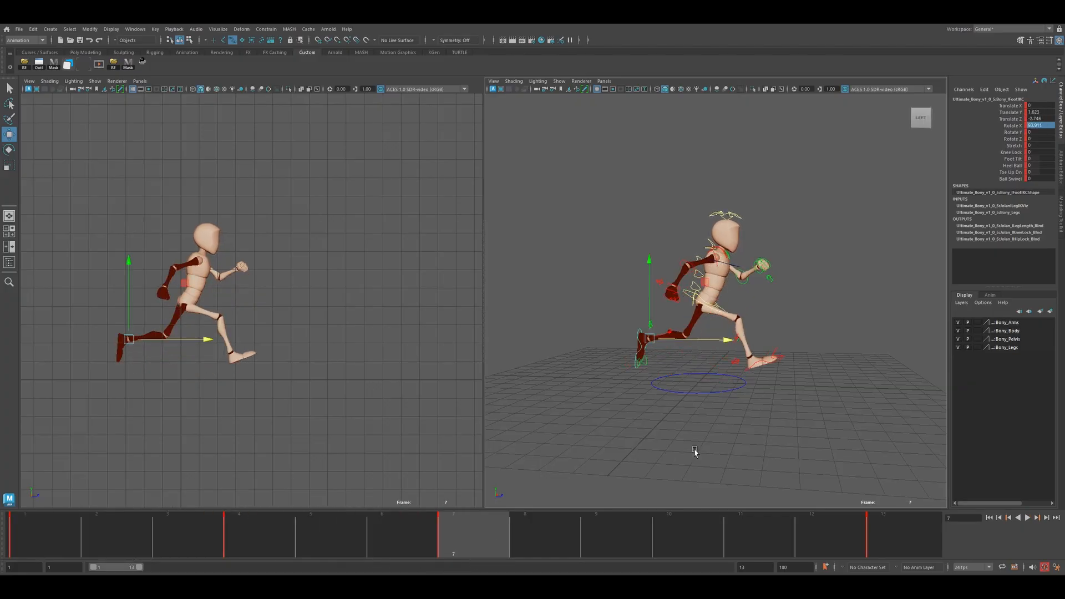
Plant the right foot control flat at frame 10 by setting Translate Y, Translate Z and Rotate X to 0
{"action": "left_click", "coordinate": [756, 382]}
{"action": "left_click", "coordinate": [755, 363]}
{"action": "left_click_drag", "start_coordinate": [94, 542], "coordinate": [674, 564]}
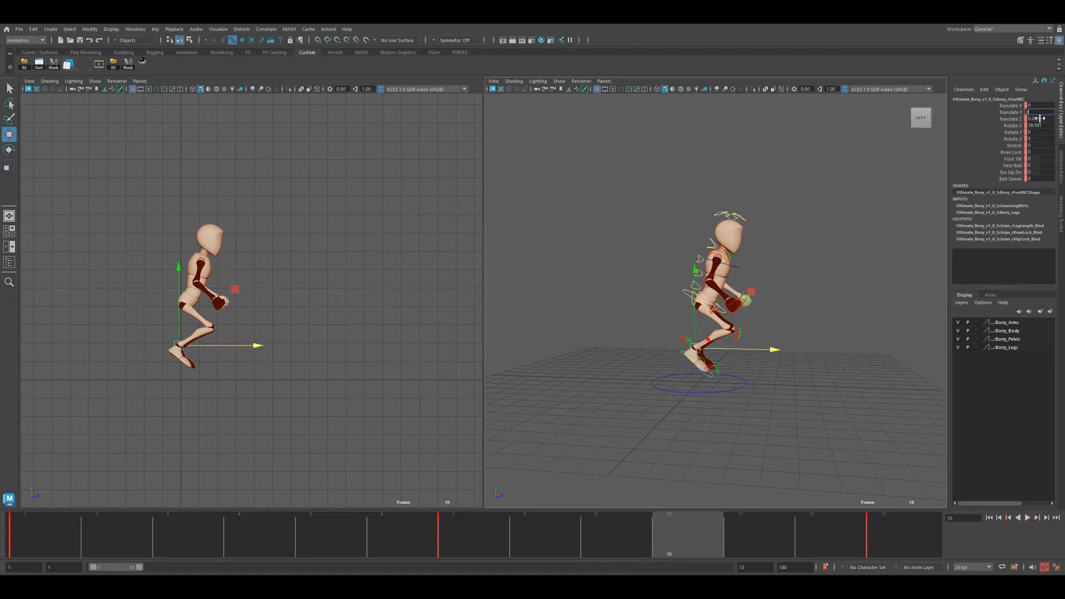
{"action": "key", "text": "Return"}
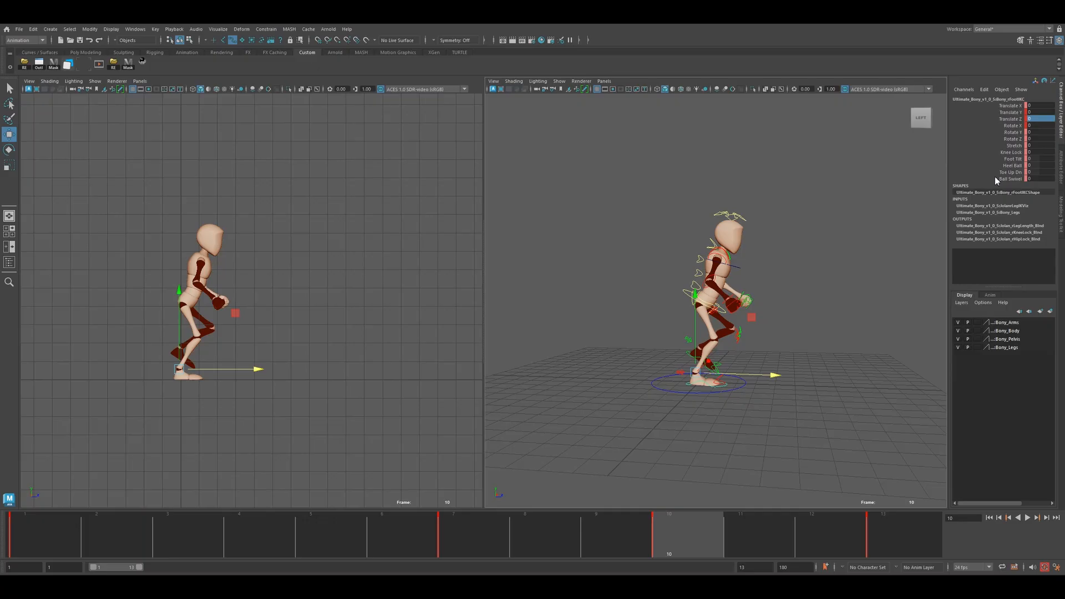
Lower the root control at frame 4 to about -0.76 in Translate Y so the body sinks over the planted foot
{"action": "left_click", "coordinate": [801, 283]}
{"action": "left_click", "coordinate": [689, 298]}
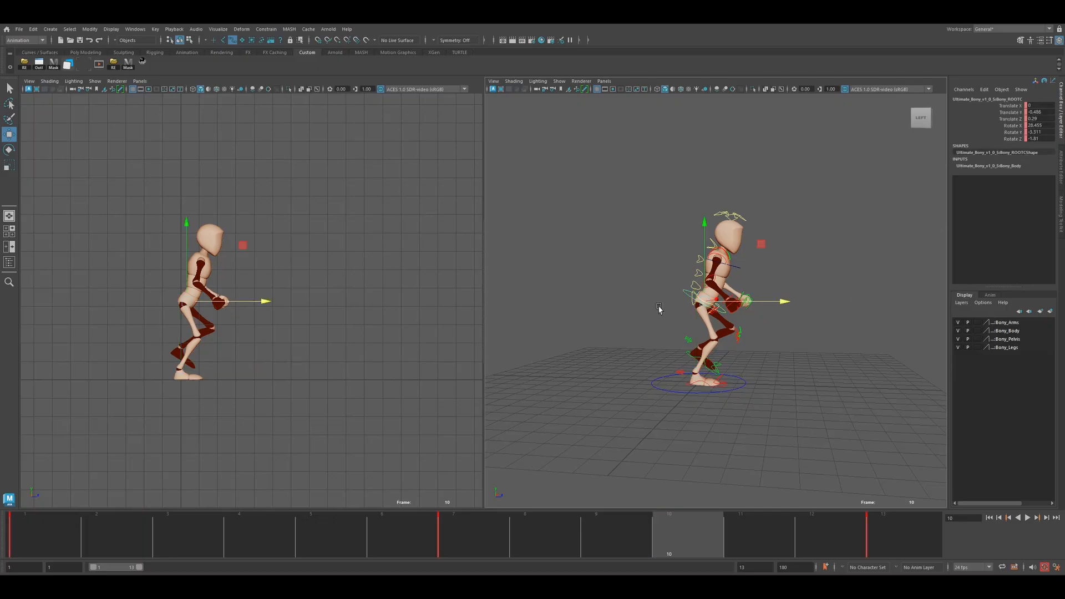
{"action": "left_click_drag", "start_coordinate": [172, 544], "coordinate": [270, 543]}
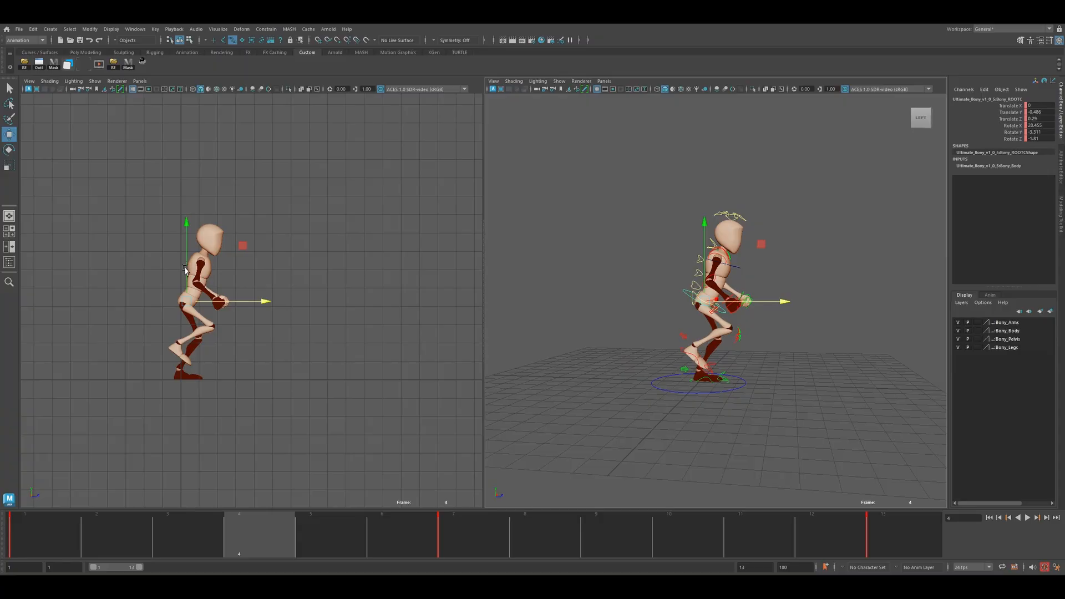
{"action": "mouse_move", "coordinate": [228, 541]}
{"action": "left_mouse_down"}
{"action": "mouse_move", "coordinate": [13, 535]}
{"action": "mouse_move", "coordinate": [244, 535]}
{"action": "left_mouse_up"}
{"action": "left_click_drag", "start_coordinate": [186, 247], "coordinate": [187, 252]}
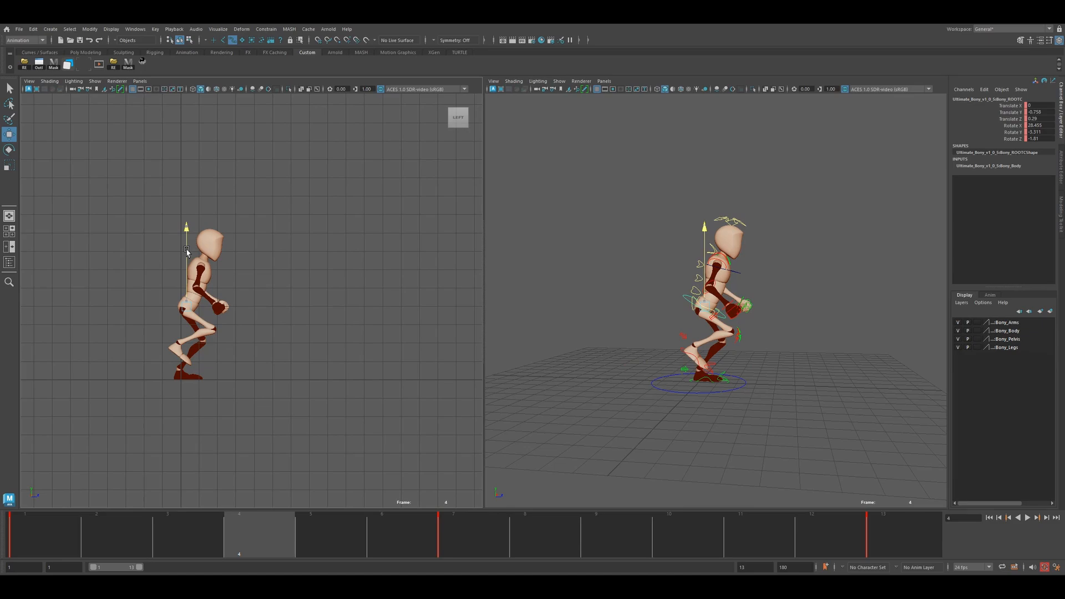
Lower the root control at frame 10 to match the frame 4 dip, and scrub the timeline to compare both poses
{"action": "left_click_drag", "start_coordinate": [202, 547], "coordinate": [686, 557]}
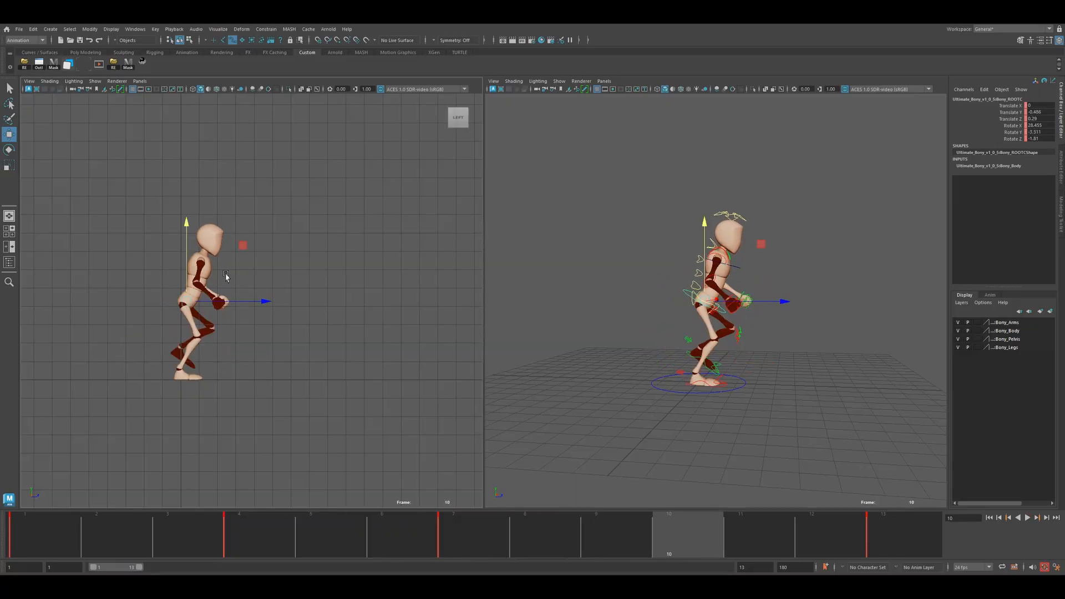
{"action": "left_click_drag", "start_coordinate": [184, 268], "coordinate": [188, 273]}
{"action": "left_click_drag", "start_coordinate": [257, 549], "coordinate": [661, 548]}
{"action": "left_click_drag", "start_coordinate": [46, 540], "coordinate": [823, 556]}
Tilt the root control forward at frame 7 to about 33 degrees in Rotate X, and scrub through the cycle
{"action": "left_click_drag", "start_coordinate": [218, 534], "coordinate": [457, 544]}
{"action": "key", "text": "e"}
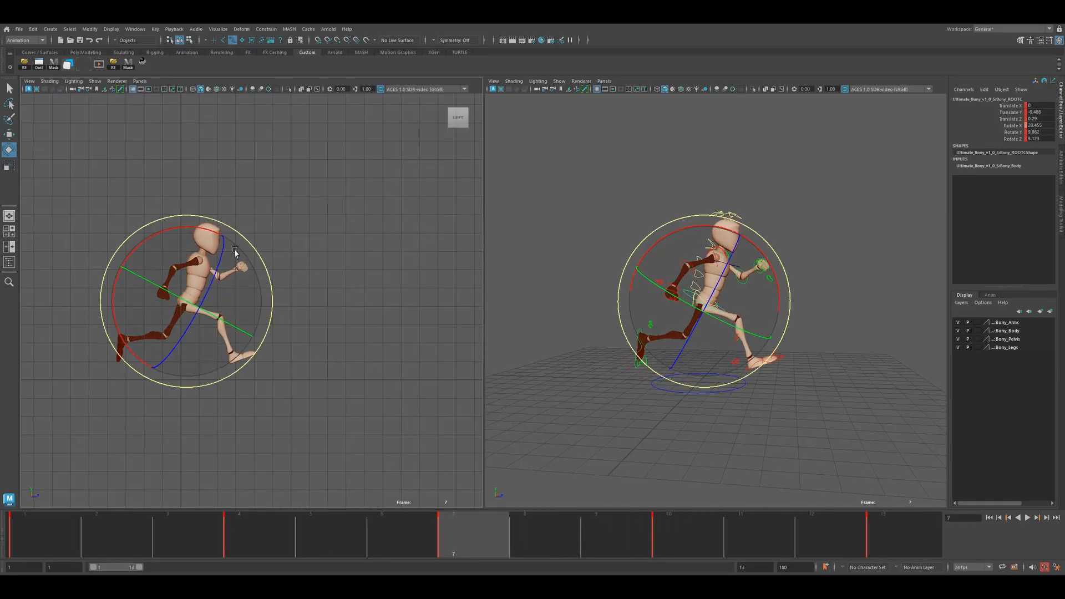
{"action": "left_click_drag", "start_coordinate": [214, 232], "coordinate": [220, 235]}
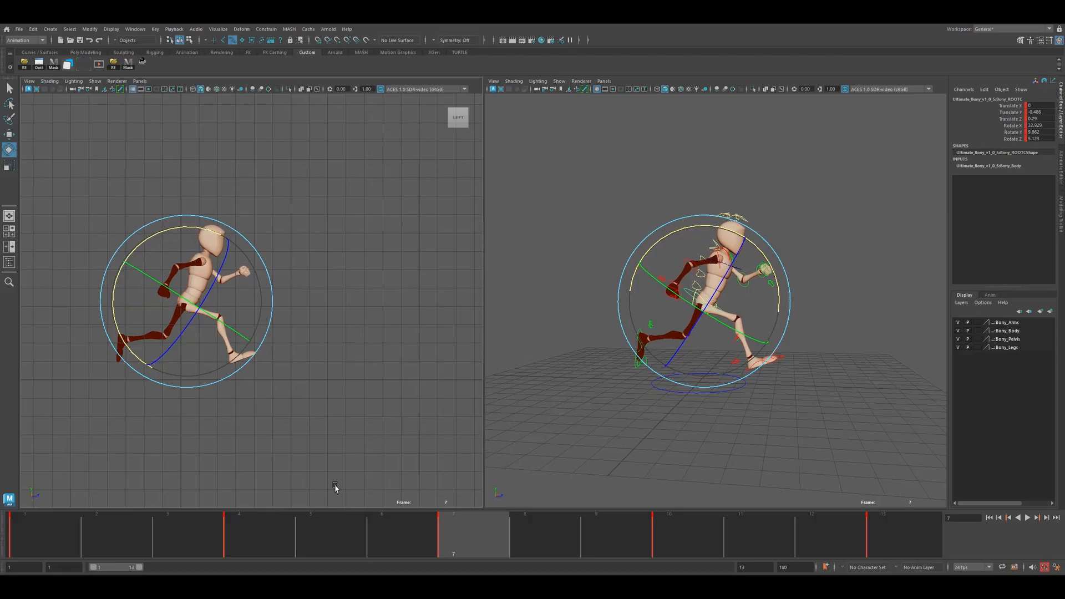
{"action": "left_click_drag", "start_coordinate": [62, 539], "coordinate": [901, 554]}
{"action": "left_click_drag", "start_coordinate": [485, 528], "coordinate": [610, 527]}
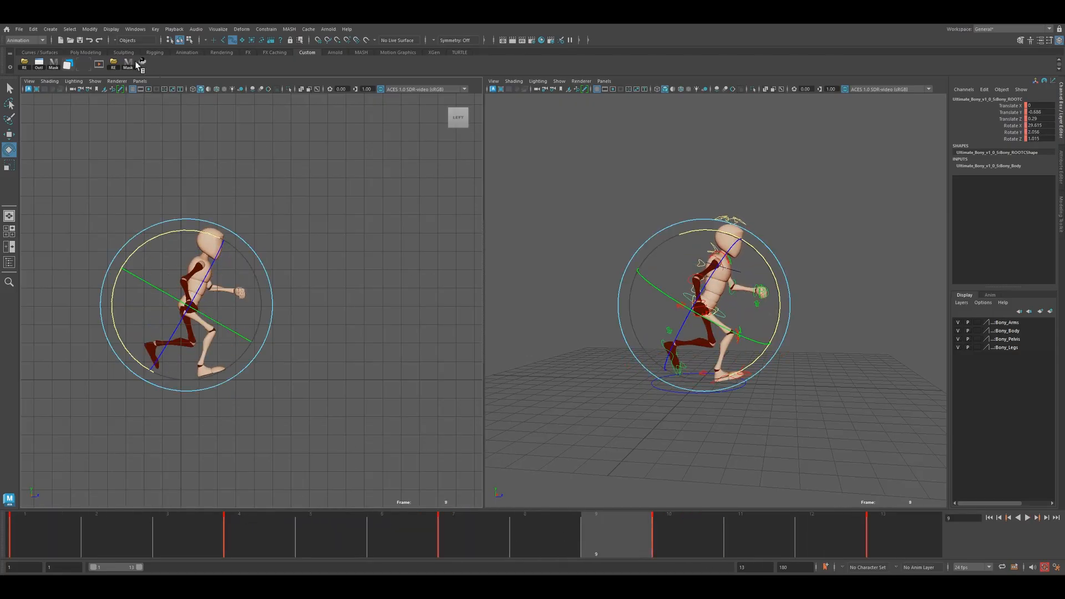
Delete the root control's Rotate X key at frame 10 in the Graph Editor, scrub to check, and close the editor
{"action": "left_click", "coordinate": [81, 64]}
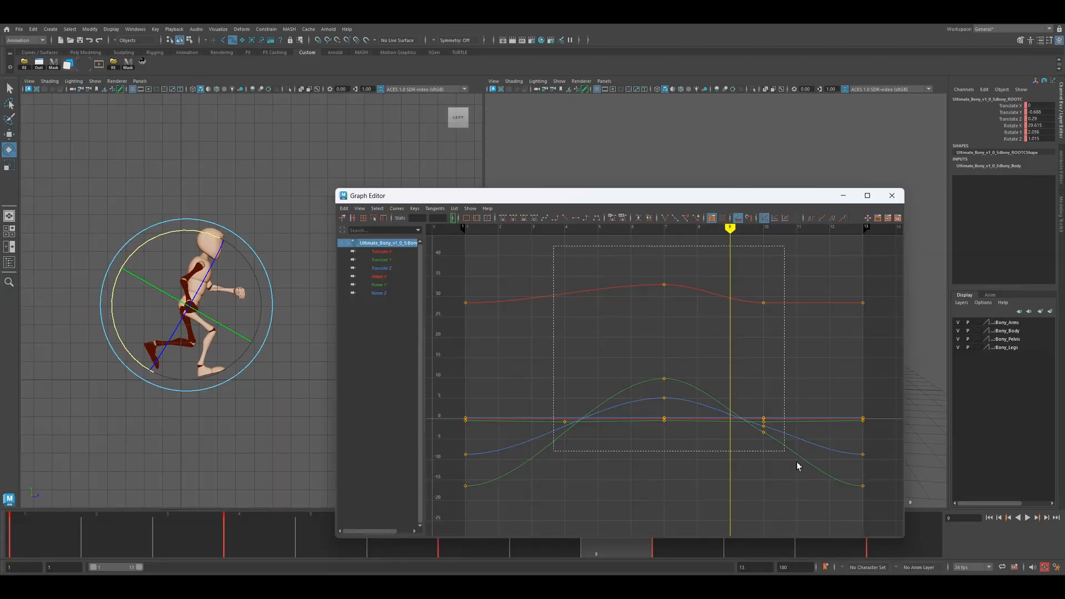
{"action": "left_click_drag", "start_coordinate": [797, 465], "coordinate": [797, 466]}
{"action": "left_click", "coordinate": [629, 263]}
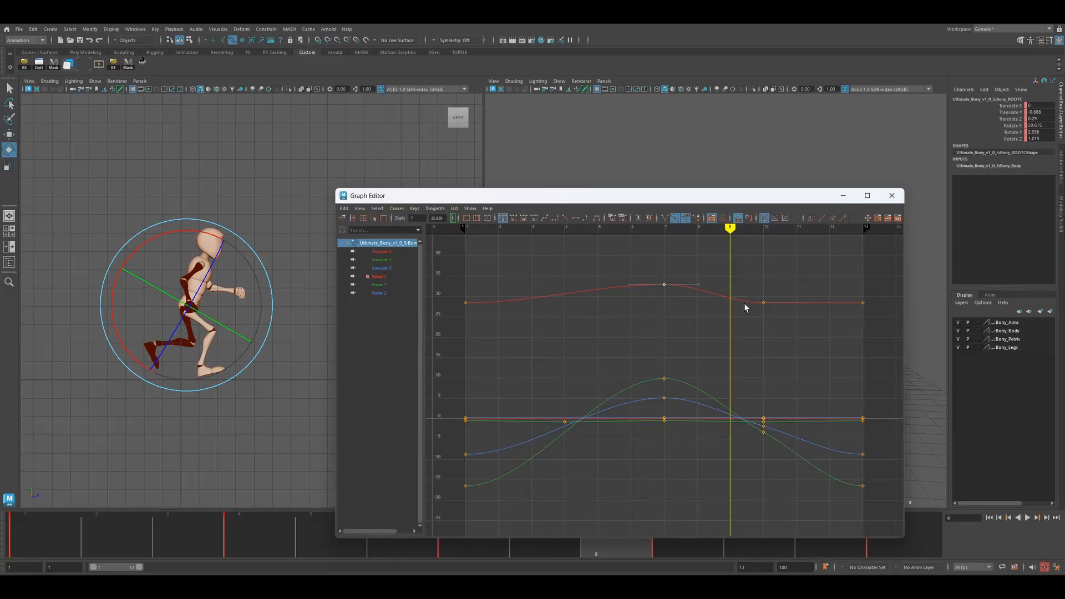
{"action": "key", "text": "Delete"}
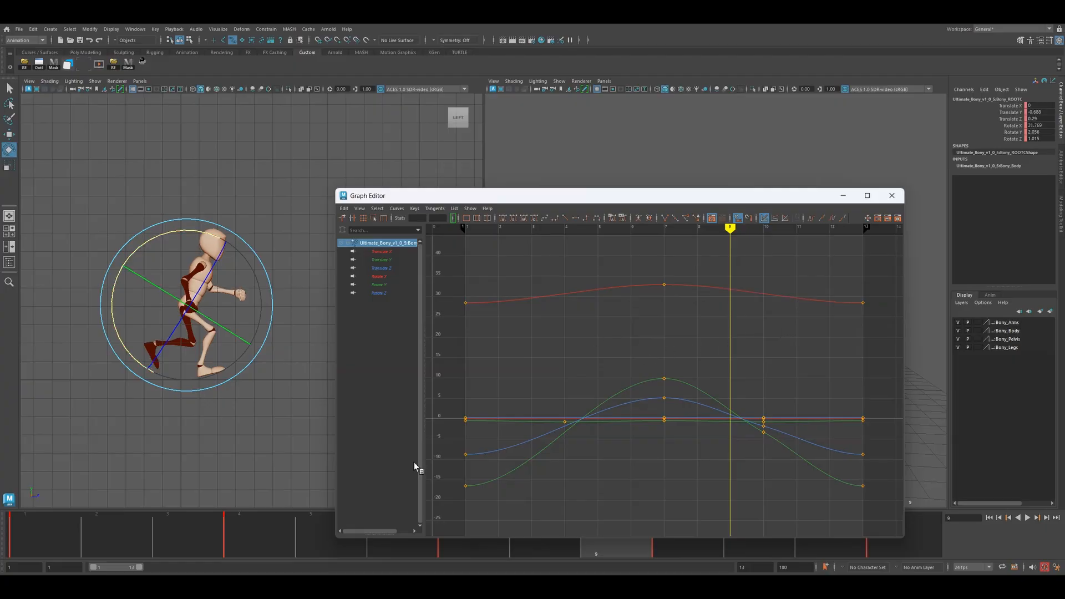
{"action": "mouse_move", "coordinate": [55, 544]}
{"action": "left_mouse_down"}
{"action": "mouse_move", "coordinate": [630, 553]}
{"action": "mouse_move", "coordinate": [1038, 538]}
{"action": "left_mouse_up"}
{"action": "left_click", "coordinate": [891, 195]}
Playblast the updated cycle from the side view, review it full screen, and close the player
{"action": "left_click", "coordinate": [349, 467]}
{"action": "right_click", "coordinate": [394, 534]}
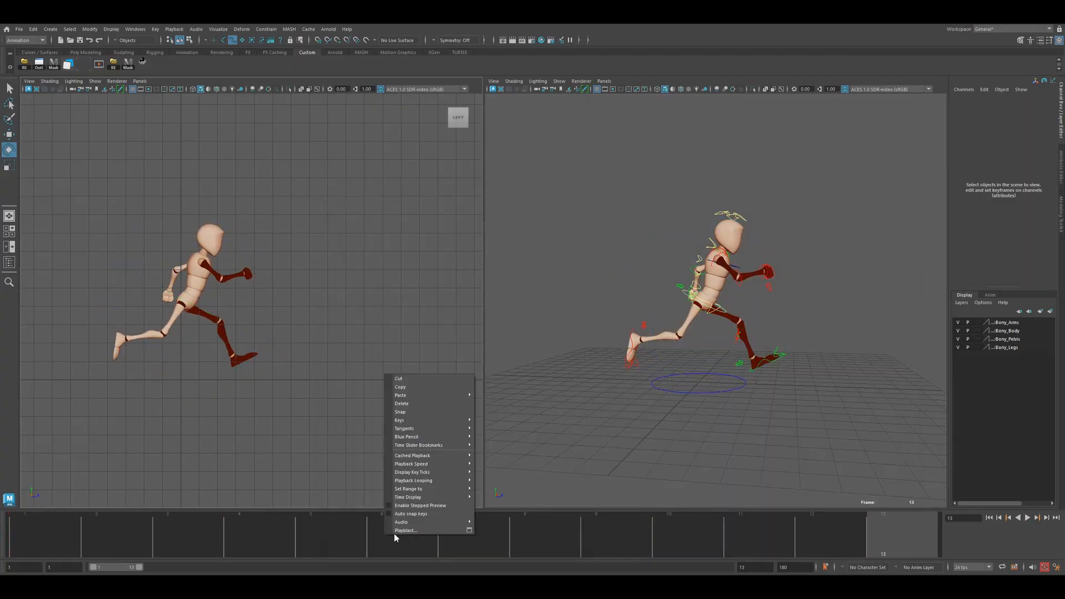
{"action": "left_click", "coordinate": [473, 372]}
{"action": "left_click", "coordinate": [514, 306]}
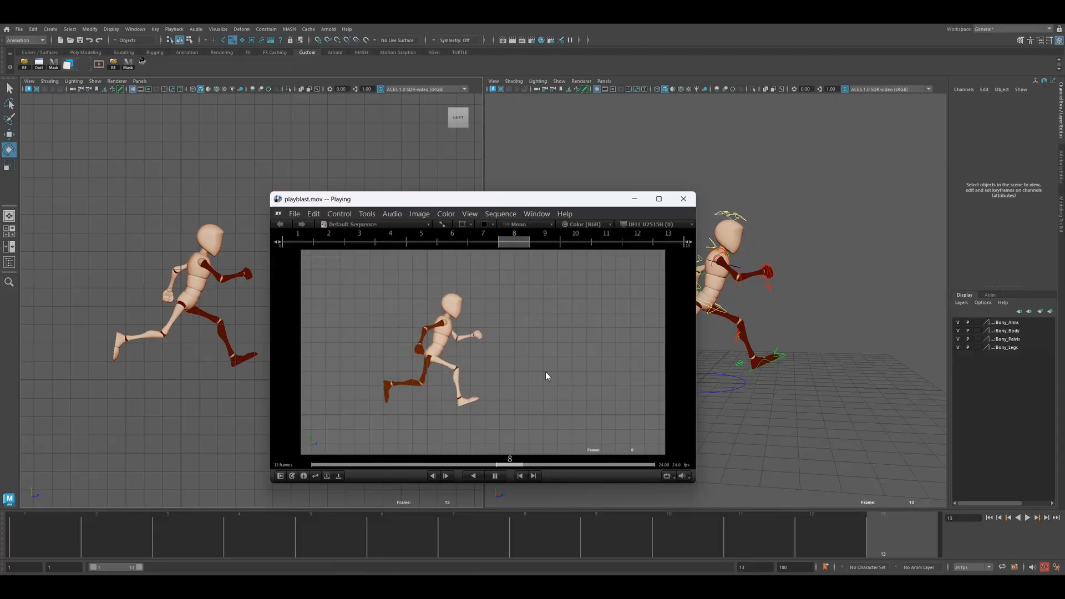
{"action": "left_click", "coordinate": [657, 199]}
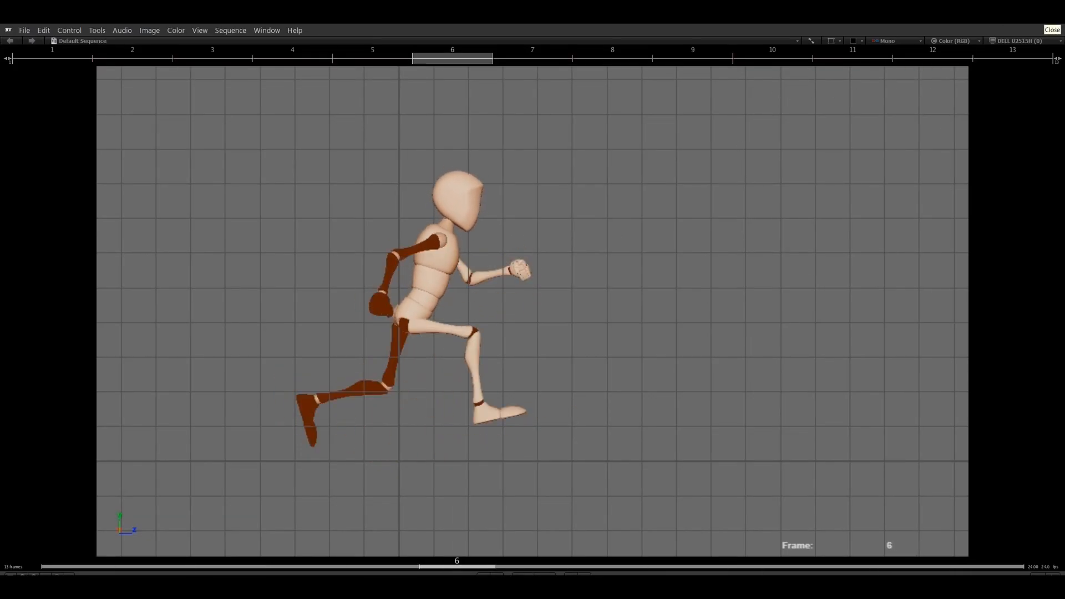
{"action": "left_click", "coordinate": [1052, 18]}
Select all of the character's rig controls and review the whole cycle by scrubbing and playing it back
{"action": "left_click_drag", "start_coordinate": [573, 155], "coordinate": [884, 454]}
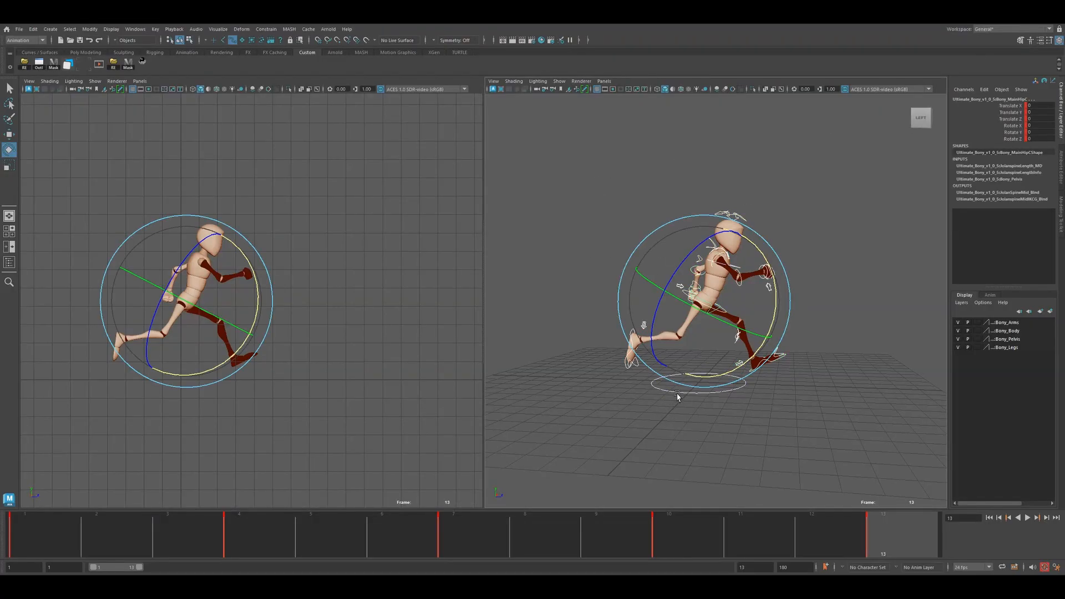
{"action": "left_click", "coordinate": [660, 419]}
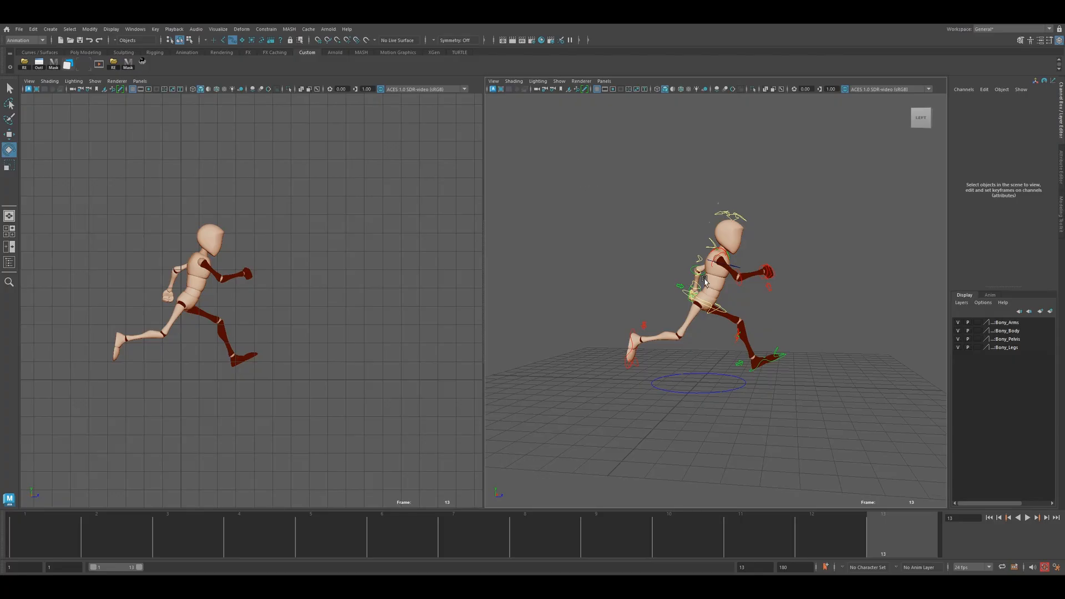
{"action": "right_click_drag", "start_coordinate": [704, 280], "coordinate": [655, 242], "text": "alt"}
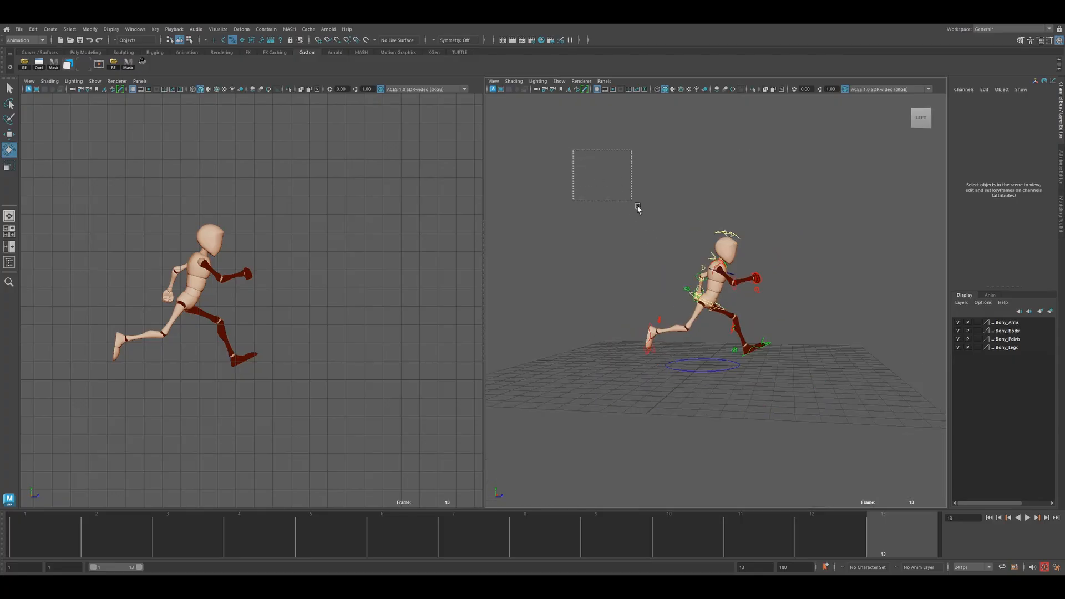
{"action": "left_click_drag", "start_coordinate": [771, 321], "coordinate": [847, 407]}
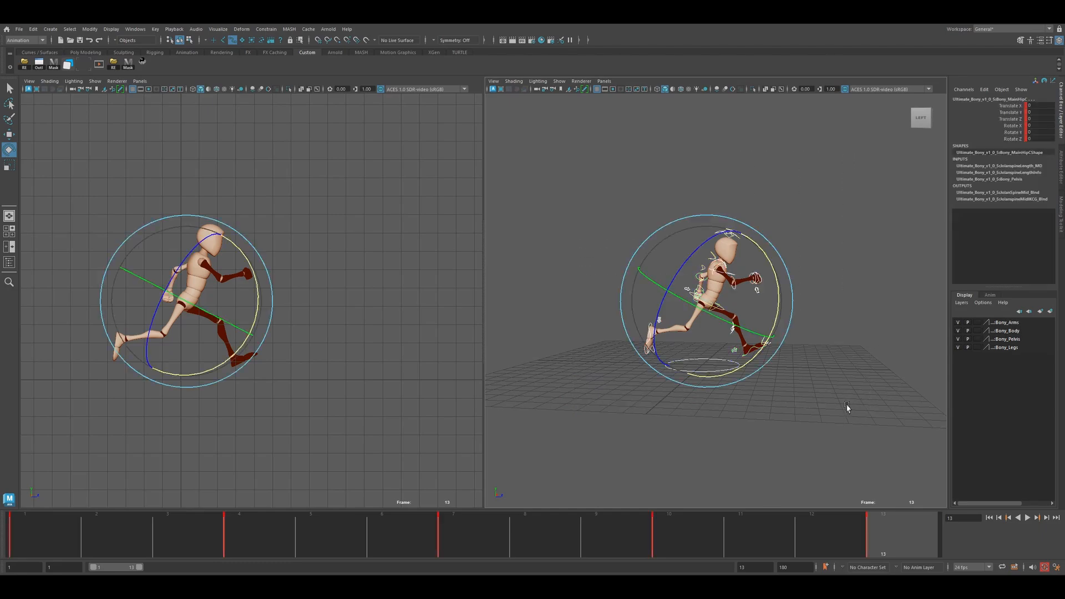
{"action": "left_click_drag", "start_coordinate": [521, 533], "coordinate": [893, 541]}
{"action": "key", "text": "alt+v"}
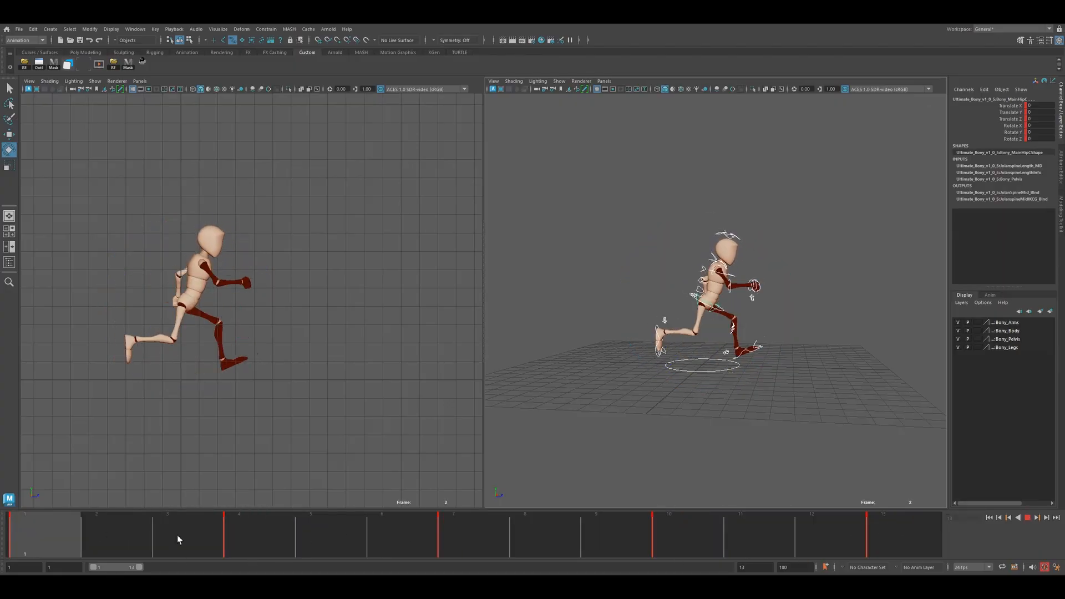
{"action": "left_click", "coordinate": [50, 537]}
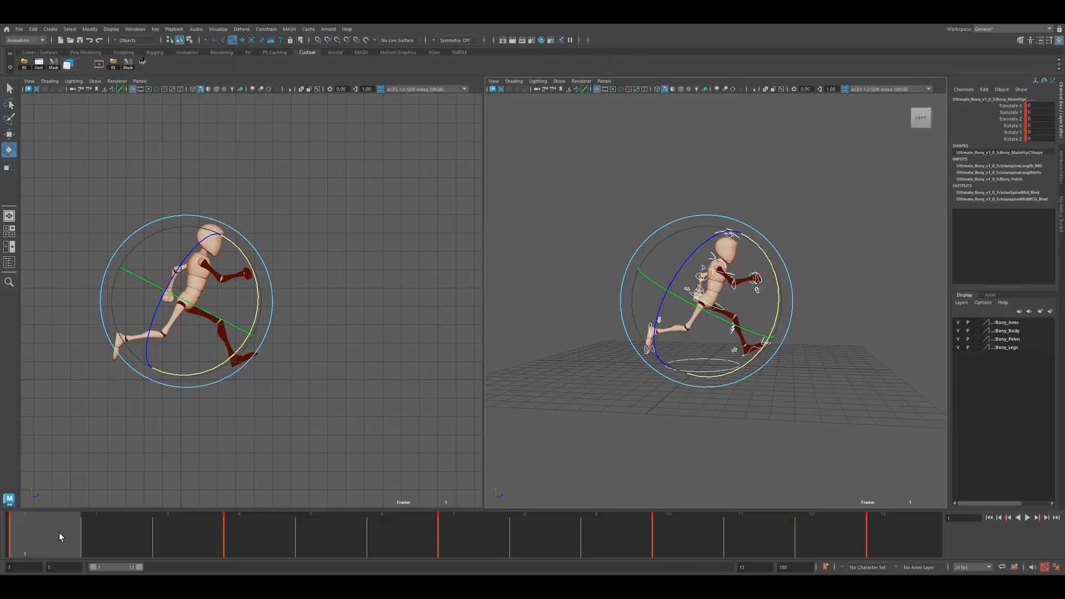
{"action": "key", "text": "alt+v"}
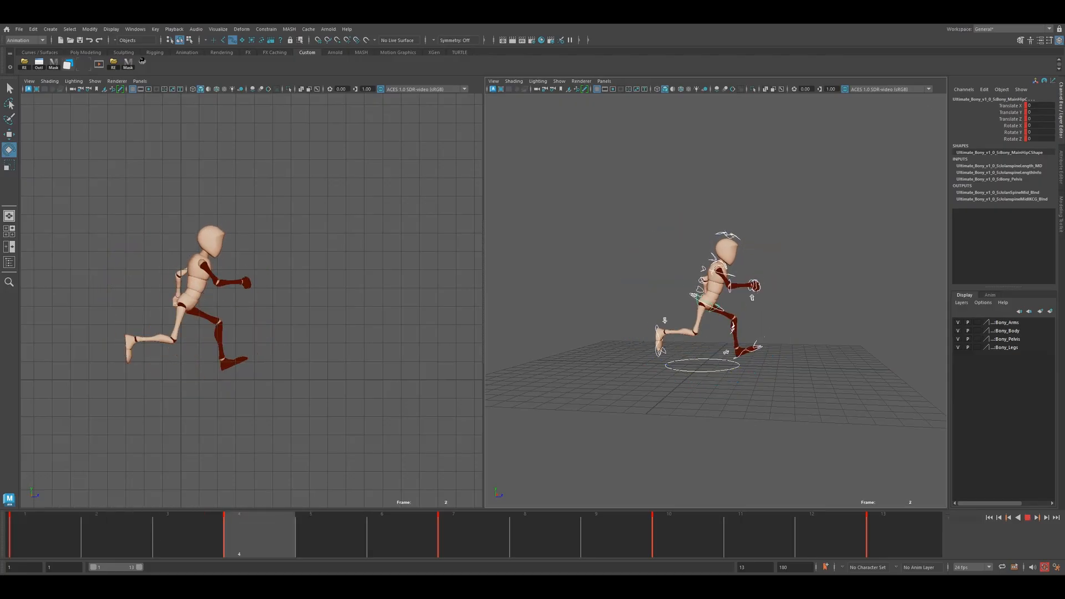
Examine the frame 4 contact pose and the following frames close up in the side view while scrubbing and playing the cycle
{"action": "left_click_drag", "start_coordinate": [11, 528], "coordinate": [234, 506]}
{"action": "scroll", "coordinate": [183, 346], "scroll_direction": "up", "scroll_amount": 5}
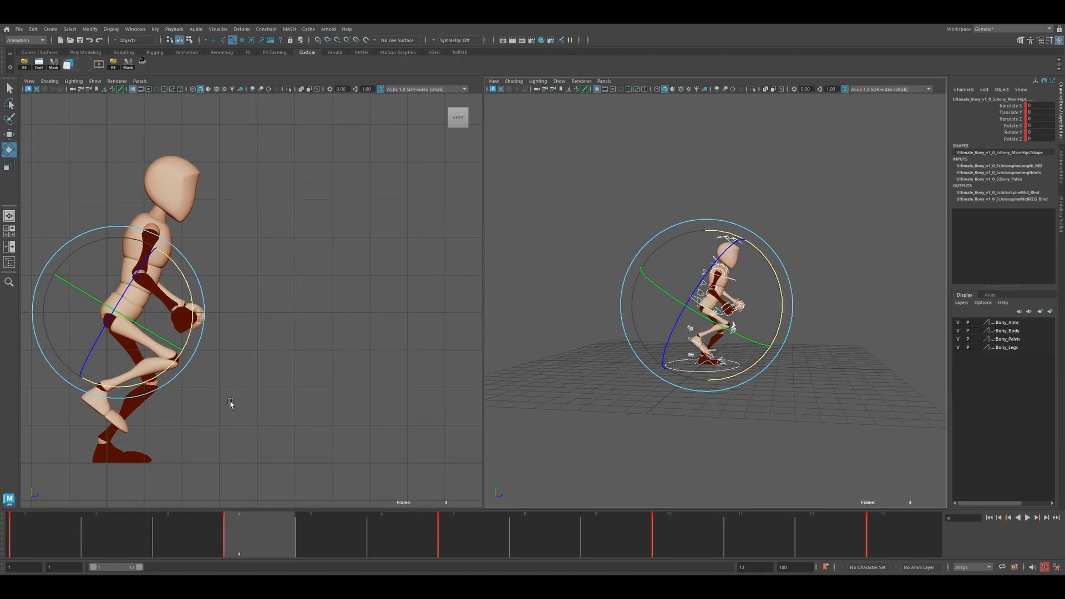
{"action": "middle_click_drag", "start_coordinate": [196, 450], "coordinate": [292, 428], "text": "alt"}
{"action": "left_click_drag", "start_coordinate": [186, 541], "coordinate": [741, 555]}
{"action": "key", "text": "alt+v"}
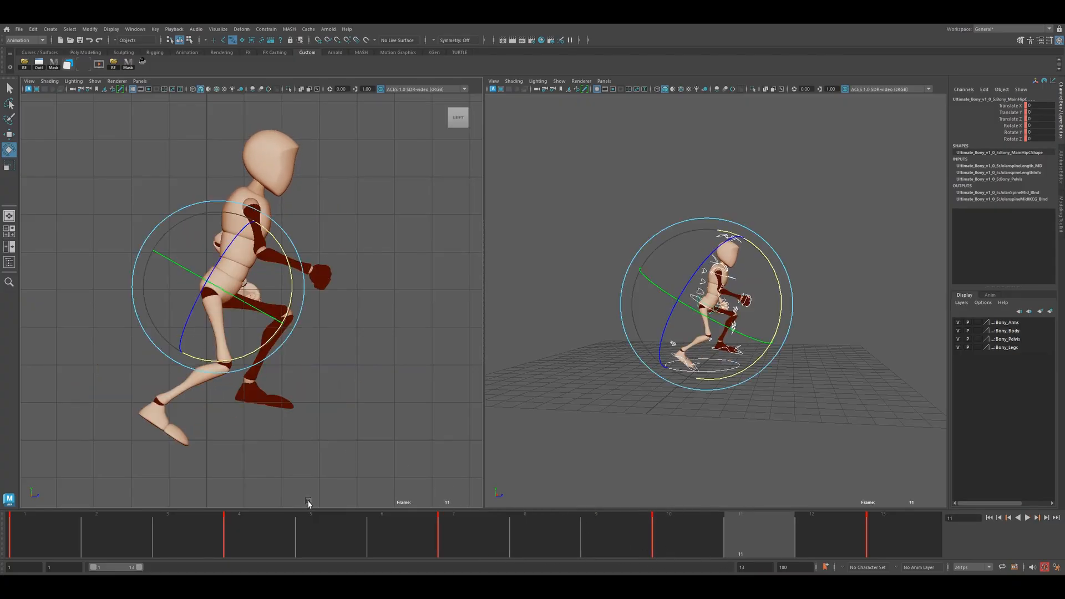
{"action": "key", "text": "alt+v"}
{"action": "key", "text": "alt+v"}
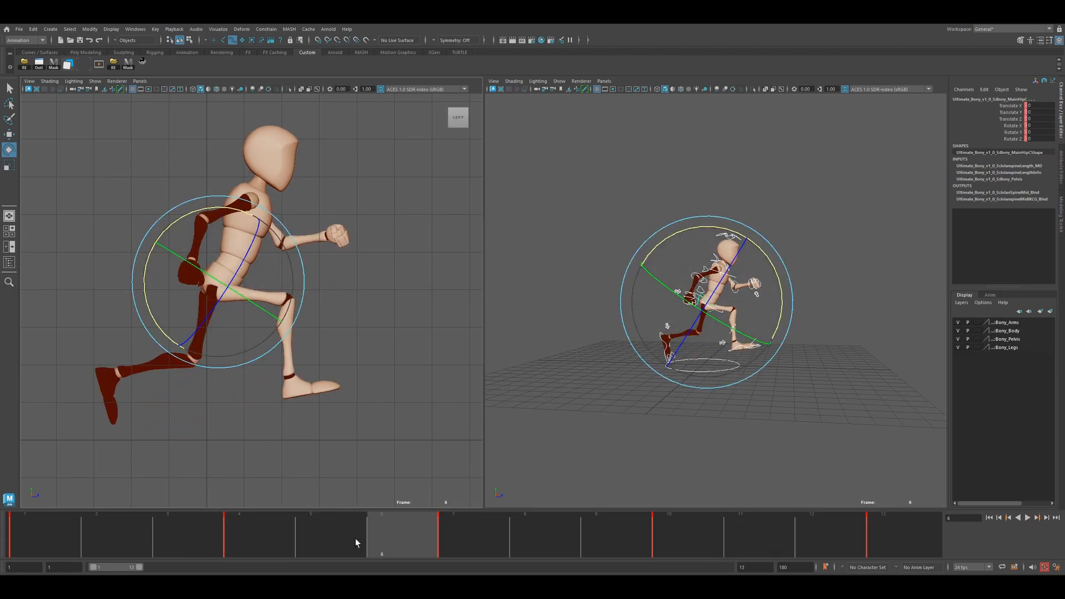
{"action": "key", "text": "alt+v"}
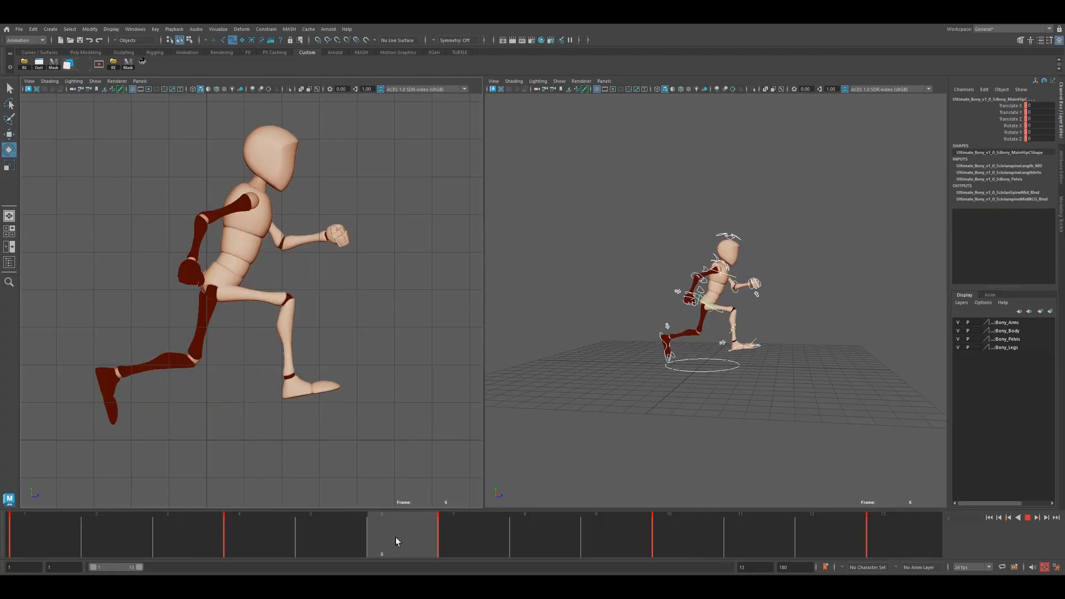
Play and scrub the run cycle to examine how the poses change just after frame 1
{"action": "key", "text": "alt+v"}
{"action": "left_click_drag", "start_coordinate": [370, 518], "coordinate": [272, 529]}
{"action": "key", "text": "Escape"}
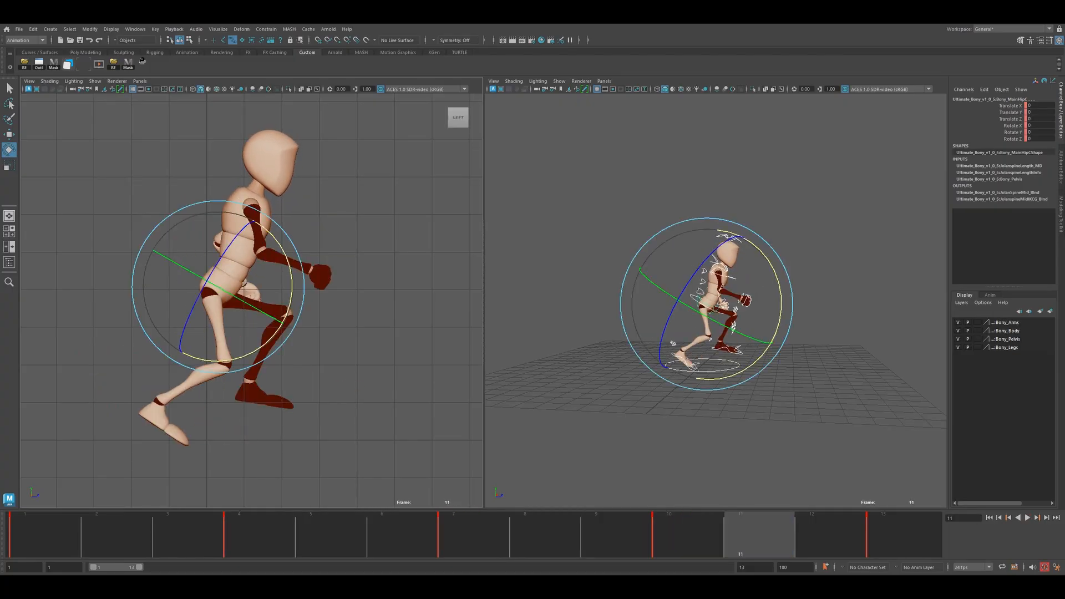
{"action": "left_click_drag", "start_coordinate": [114, 537], "coordinate": [54, 532]}
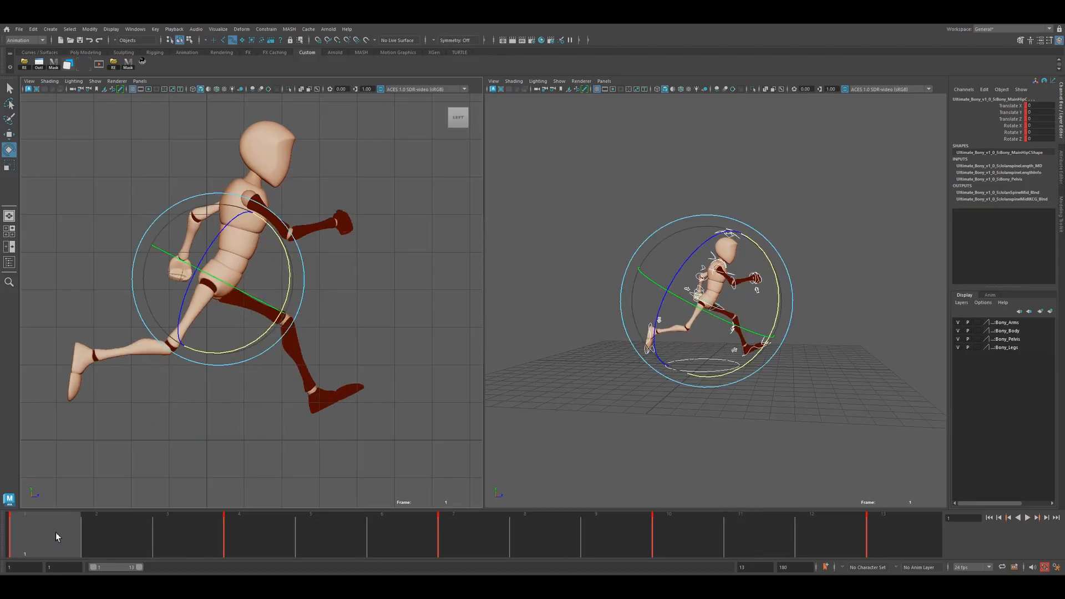
{"action": "key", "text": "alt+v"}
{"action": "key", "text": "Escape"}
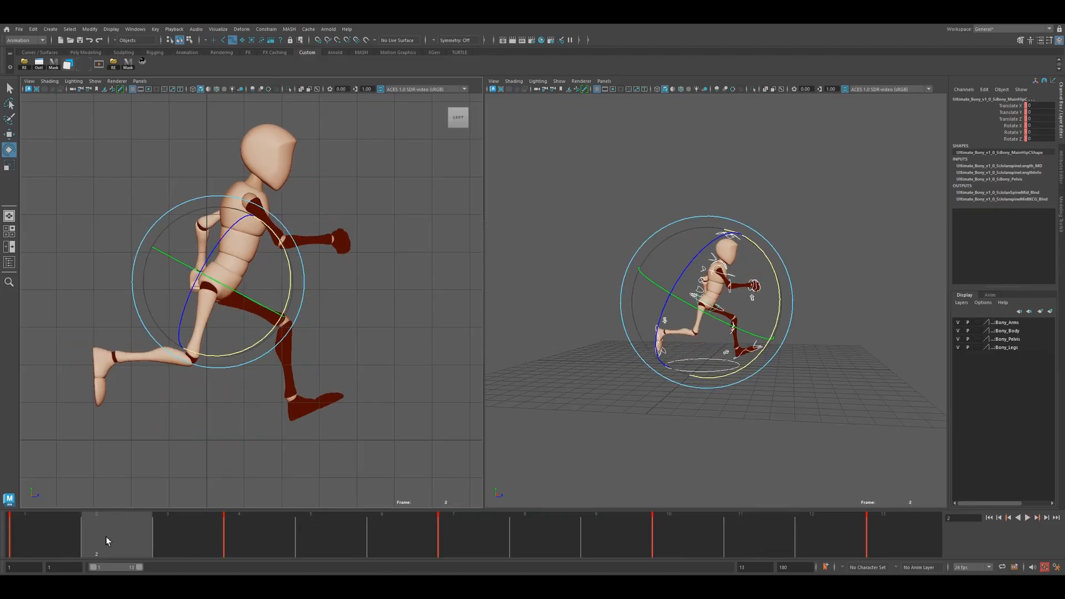
Key all controls at frame 2, extend the playback range to frame 22, and shift the keys from frame 2 onward forward by one frame
{"action": "mouse_move", "coordinate": [101, 537]}
{"action": "left_mouse_down"}
{"action": "mouse_move", "coordinate": [17, 537]}
{"action": "mouse_move", "coordinate": [111, 536]}
{"action": "mouse_move", "coordinate": [94, 536]}
{"action": "left_mouse_up"}
{"action": "mouse_move", "coordinate": [94, 534]}
{"action": "left_mouse_down"}
{"action": "mouse_move", "coordinate": [51, 534]}
{"action": "mouse_move", "coordinate": [133, 534]}
{"action": "mouse_move", "coordinate": [25, 538]}
{"action": "mouse_move", "coordinate": [103, 531]}
{"action": "left_mouse_up"}
{"action": "key", "text": "s"}
{"action": "left_click_drag", "start_coordinate": [141, 566], "coordinate": [173, 569]}
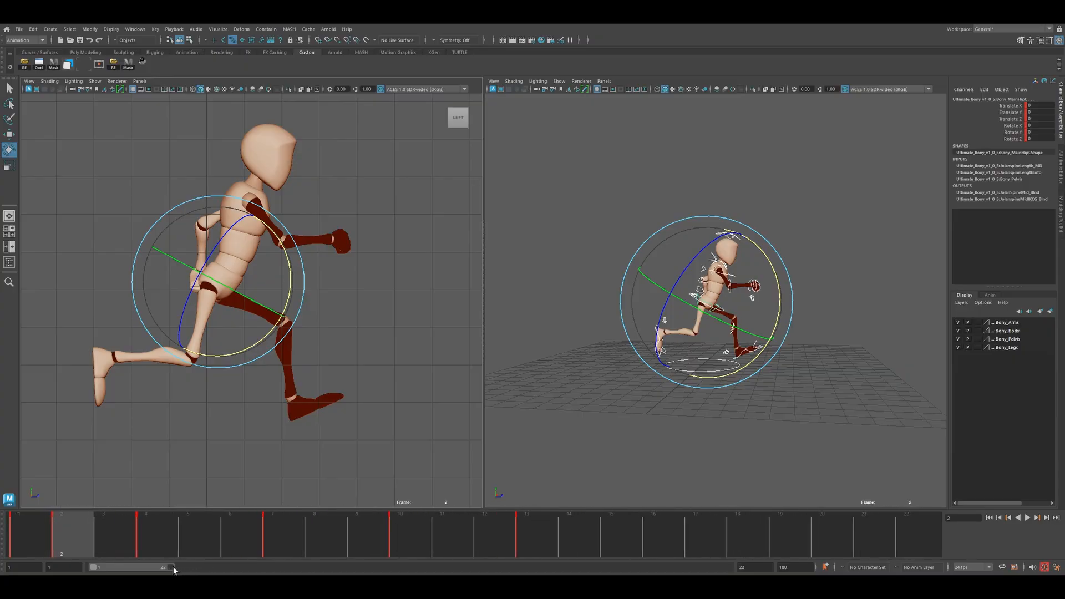
{"action": "left_click_drag", "start_coordinate": [92, 535], "coordinate": [557, 540], "text": "shift"}
{"action": "left_click_drag", "start_coordinate": [304, 553], "coordinate": [345, 552]}
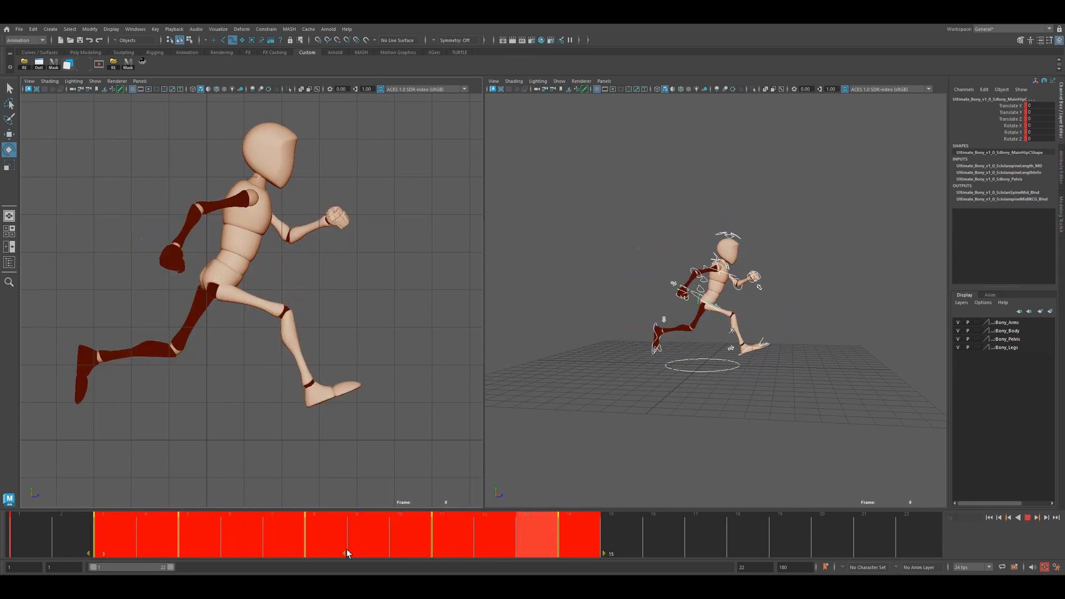
Key all controls at frame 7 and shift the keys from frame 8 onward forward by one frame
{"action": "left_click_drag", "start_coordinate": [41, 544], "coordinate": [272, 549]}
{"action": "left_click_drag", "start_coordinate": [100, 555], "coordinate": [307, 555]}
{"action": "left_click_drag", "start_coordinate": [16, 537], "coordinate": [283, 547]}
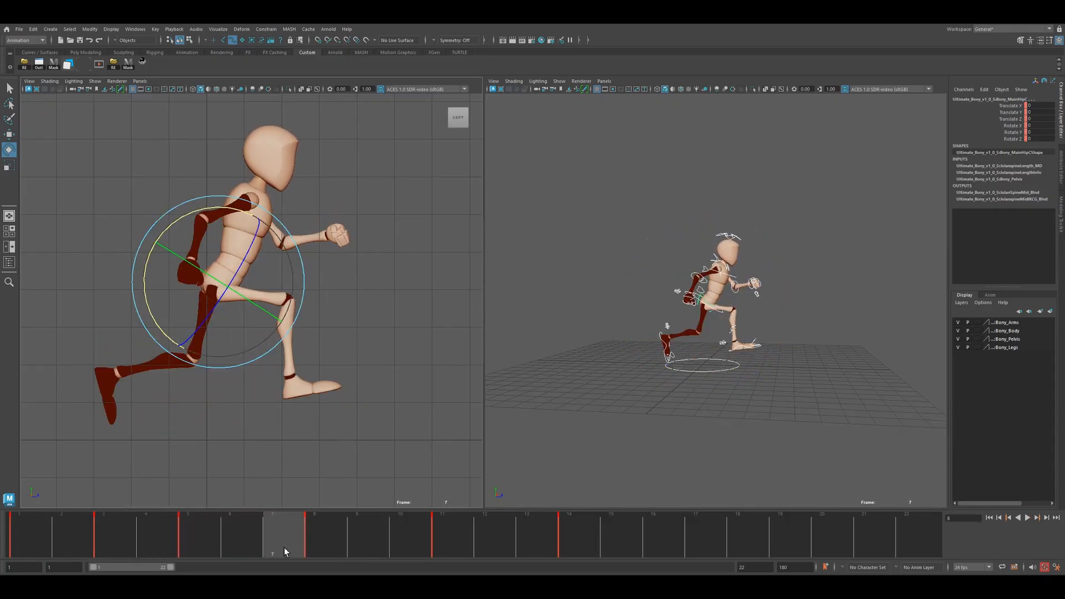
{"action": "left_click_drag", "start_coordinate": [33, 538], "coordinate": [298, 557]}
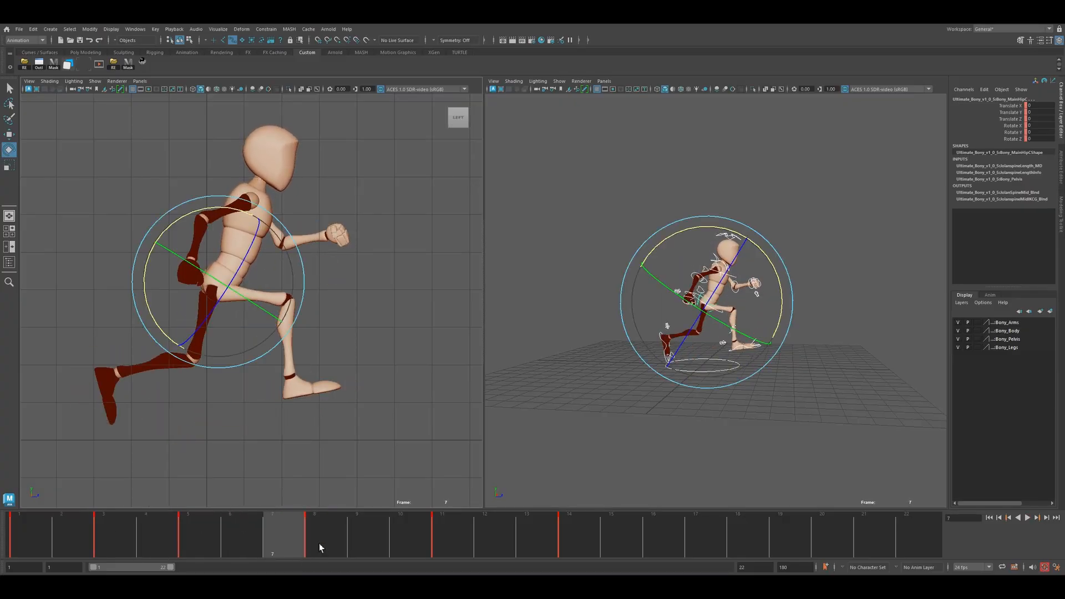
{"action": "key", "text": "s"}
{"action": "left_click_drag", "start_coordinate": [293, 539], "coordinate": [617, 568]}
{"action": "left_click_drag", "start_coordinate": [461, 554], "coordinate": [503, 555]}
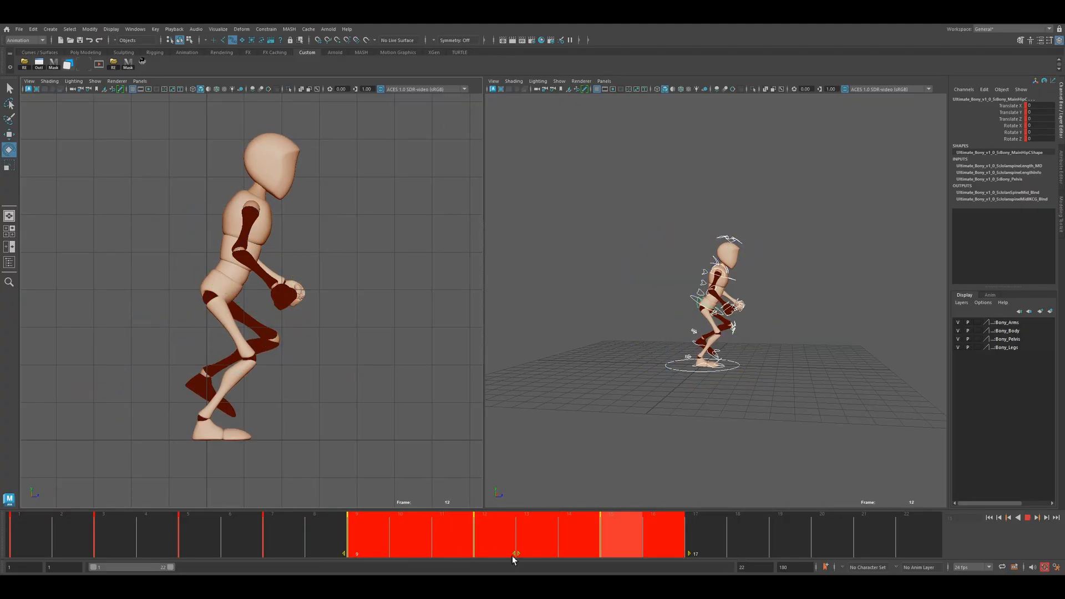
Key all controls at frame 10 and shift the keys from frame 10 onward forward by one frame
{"action": "left_click_drag", "start_coordinate": [42, 535], "coordinate": [383, 560]}
{"action": "left_click", "coordinate": [413, 542]}
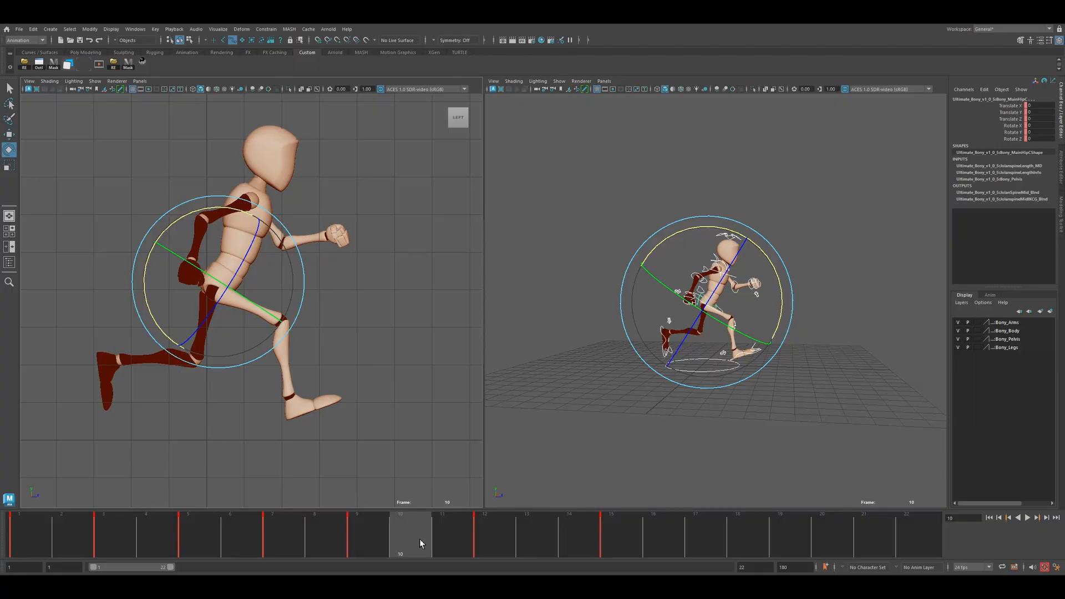
{"action": "left_click_drag", "start_coordinate": [405, 539], "coordinate": [368, 539]}
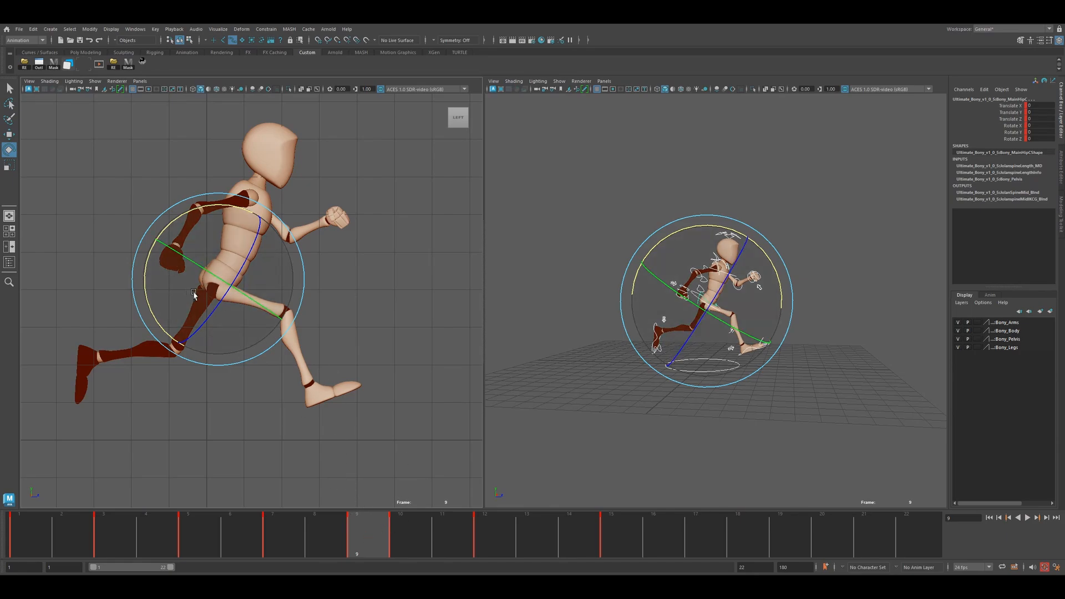
{"action": "left_click_drag", "start_coordinate": [362, 531], "coordinate": [621, 535]}
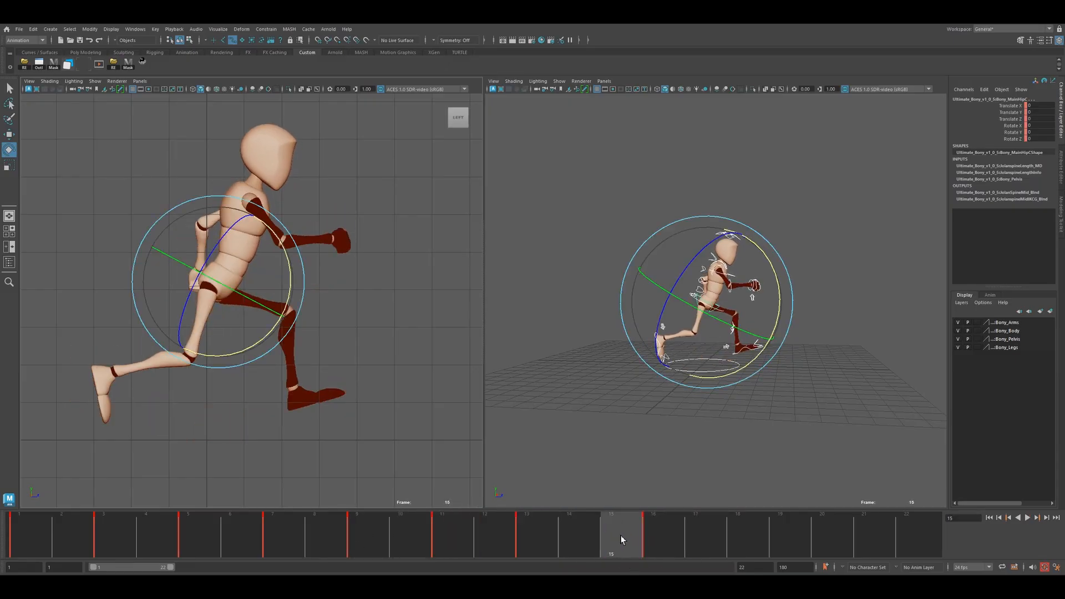
Key all controls at frame 15, move the final key to frame 17, and end the playback range there
{"action": "left_click", "coordinate": [653, 532]}
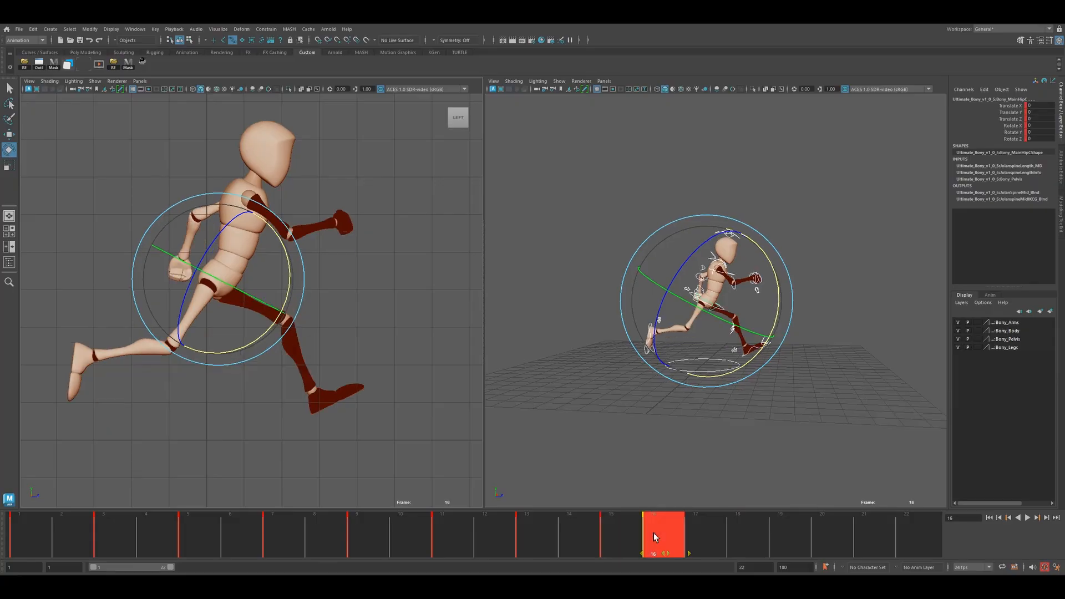
{"action": "left_click_drag", "start_coordinate": [666, 552], "coordinate": [700, 544]}
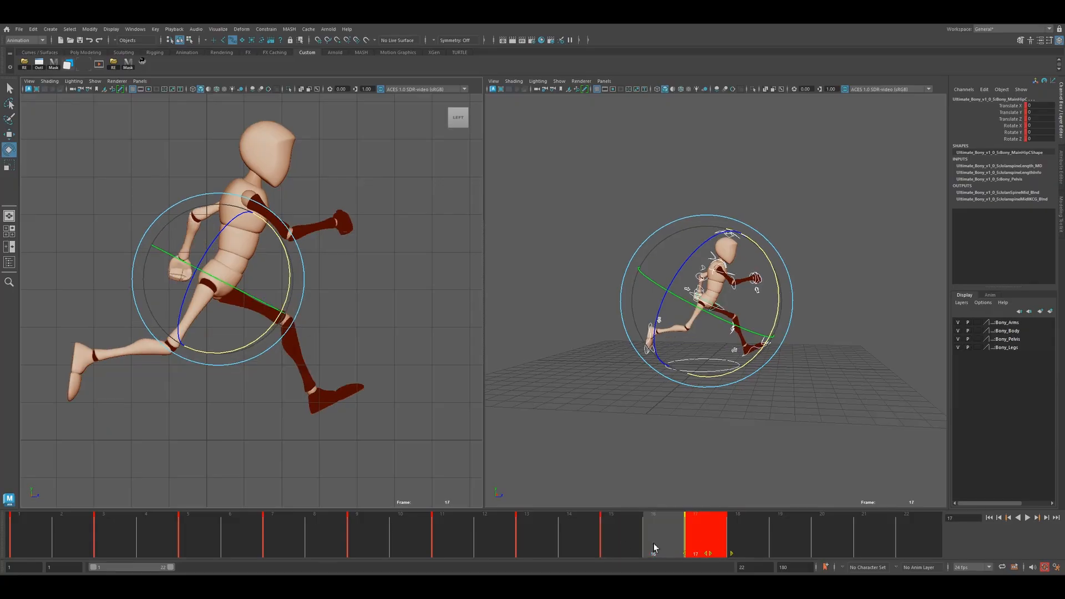
{"action": "left_click", "coordinate": [624, 543]}
{"action": "left_click_drag", "start_coordinate": [172, 569], "coordinate": [154, 571]}
{"action": "left_click_drag", "start_coordinate": [105, 528], "coordinate": [909, 532]}
Deselect the controls, playblast the retimed cycle from the side view, review it full screen, and close the player
{"action": "left_click", "coordinate": [288, 492]}
{"action": "right_click", "coordinate": [322, 554]}
{"action": "left_click", "coordinate": [383, 549]}
{"action": "left_click", "coordinate": [516, 306]}
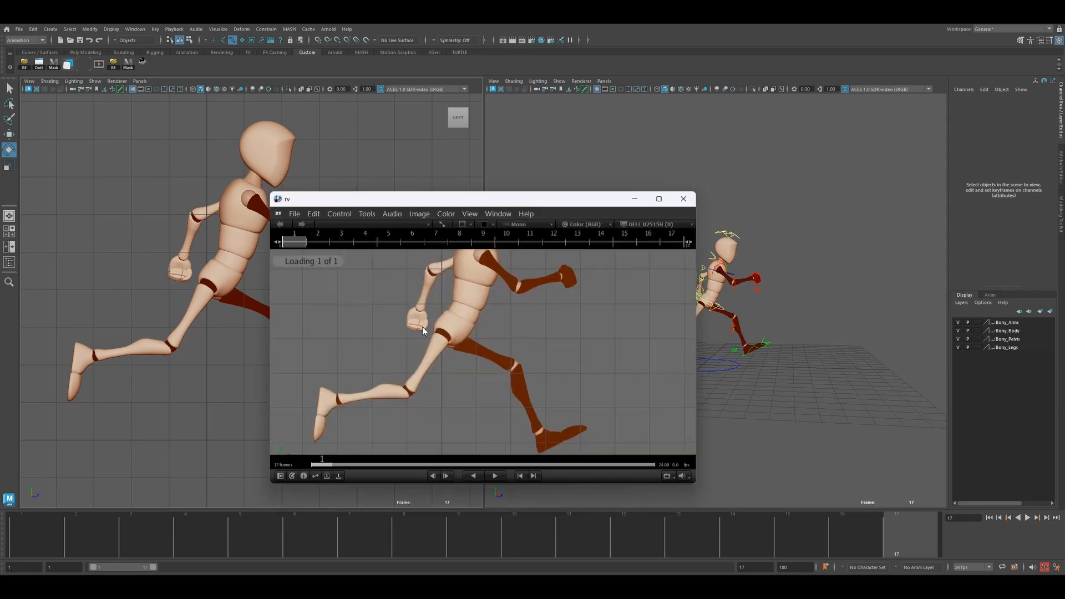
{"action": "left_click", "coordinate": [658, 200]}
{"action": "key", "text": "space"}
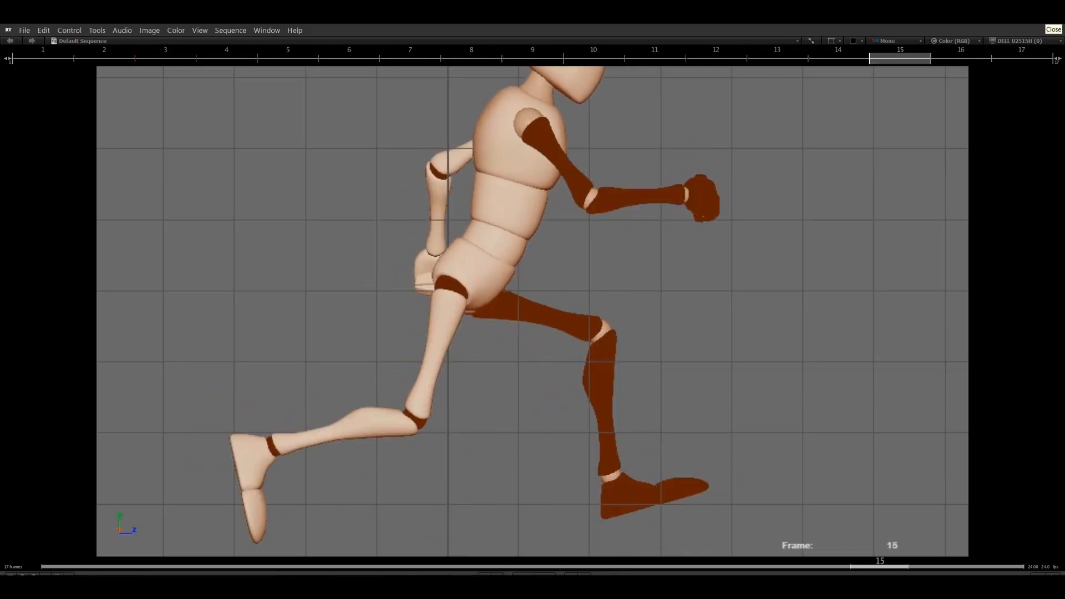
{"action": "left_click", "coordinate": [1053, 16]}
{"action": "left_click", "coordinate": [801, 304]}
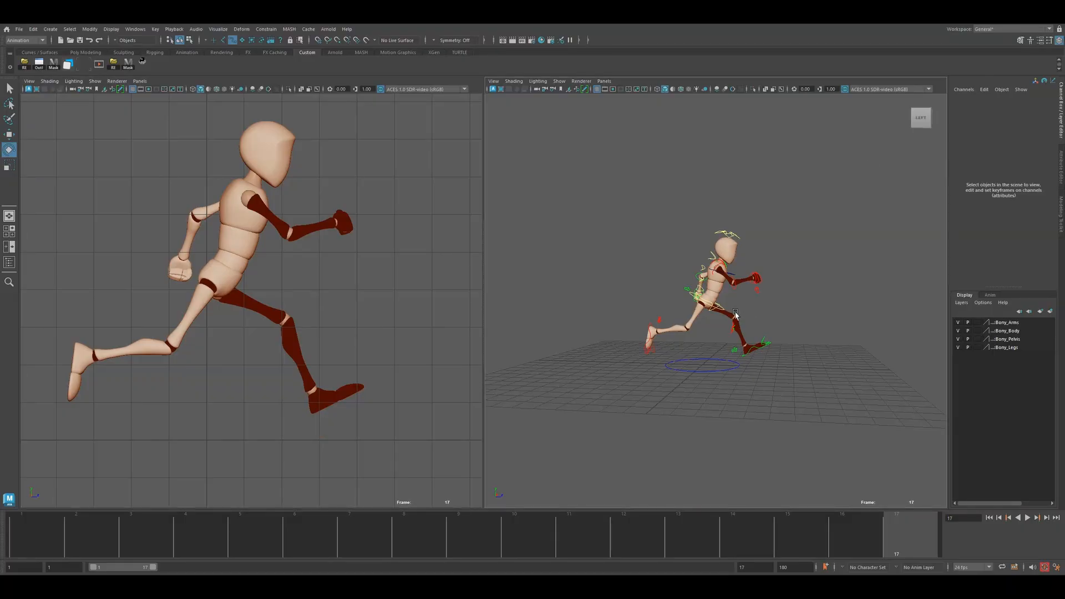
Select the root control and reframe the side view so the character's whole body fits with room around it
{"action": "left_click", "coordinate": [721, 311]}
{"action": "key", "text": "f"}
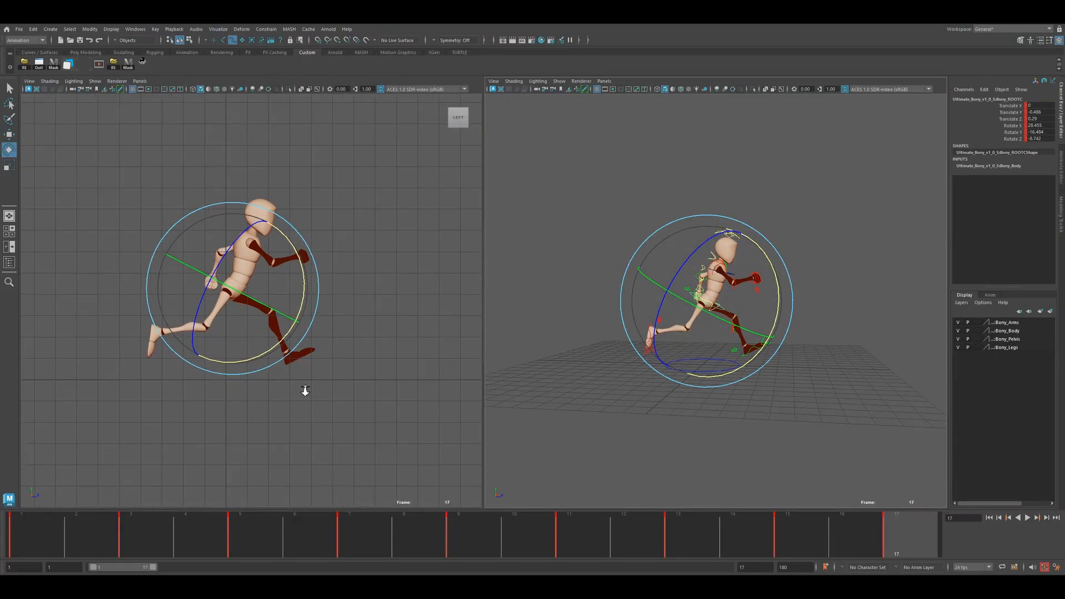
{"action": "scroll", "coordinate": [319, 393], "scroll_direction": "up", "scroll_amount": 2}
{"action": "scroll", "coordinate": [317, 391], "scroll_direction": "up", "scroll_amount": 1}
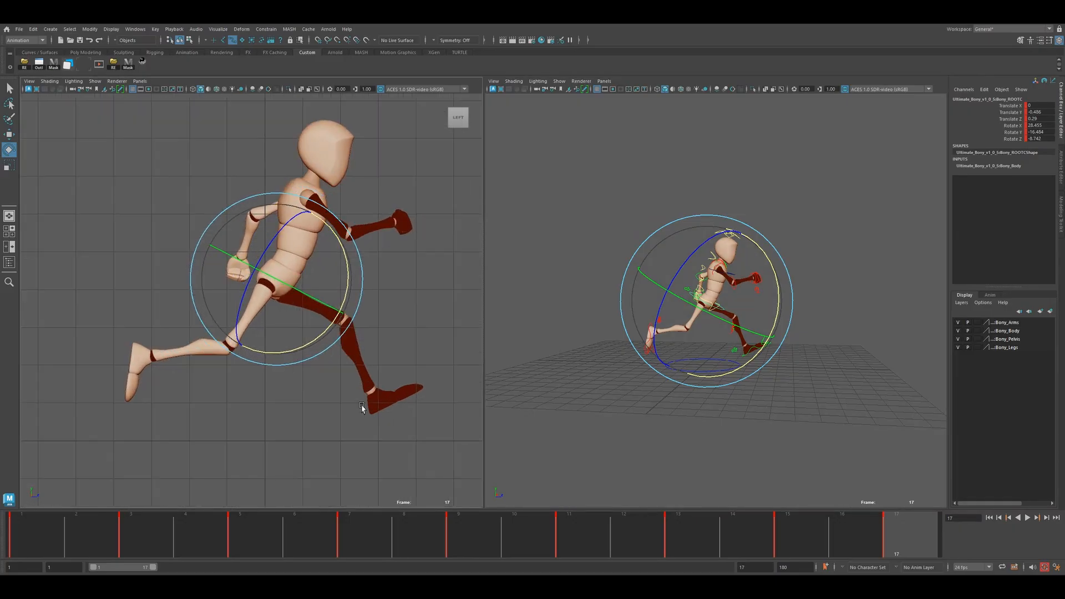
{"action": "scroll", "coordinate": [316, 391], "scroll_direction": "up", "scroll_amount": 1}
{"action": "scroll", "coordinate": [317, 391], "scroll_direction": "up", "scroll_amount": 1}
{"action": "scroll", "coordinate": [303, 404], "scroll_direction": "down", "scroll_amount": 4}
{"action": "scroll", "coordinate": [321, 399], "scroll_direction": "up", "scroll_amount": 2}
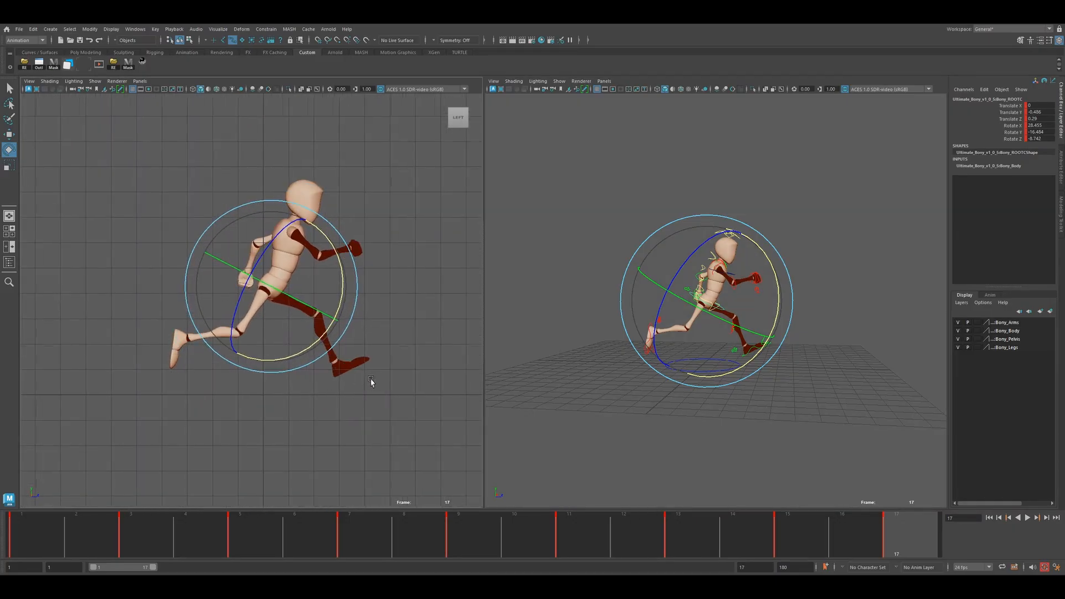
{"action": "middle_click_drag", "start_coordinate": [371, 381], "coordinate": [283, 409], "text": "alt"}
{"action": "scroll", "coordinate": [283, 410], "scroll_direction": "up", "scroll_amount": 1}
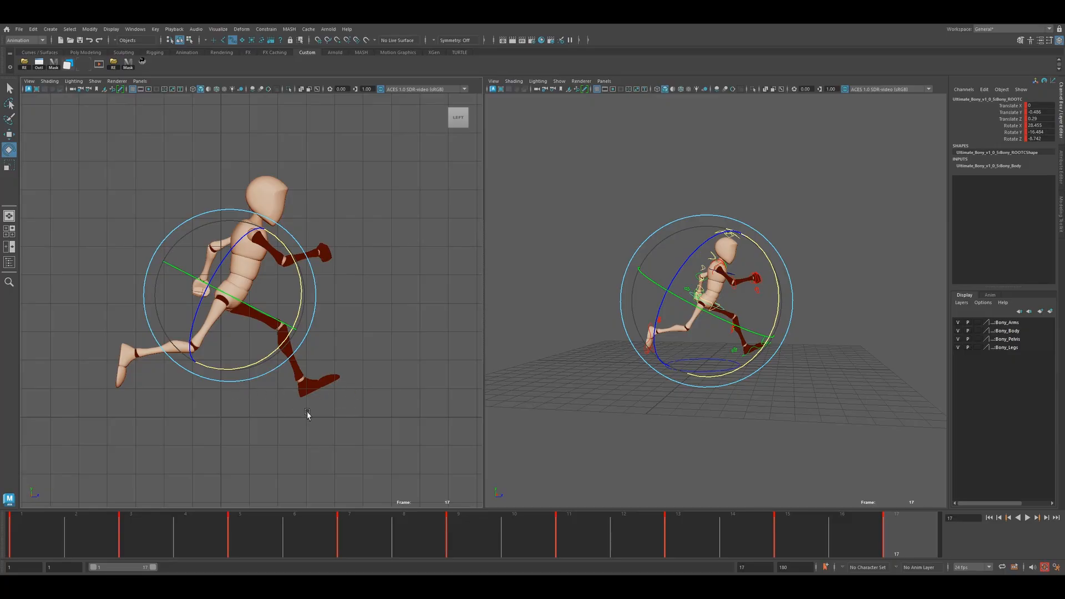
Open the root control's Translate Y curve in the Graph Editor and examine the up-and-down motion around frame 3
{"action": "left_click_drag", "start_coordinate": [81, 528], "coordinate": [132, 554]}
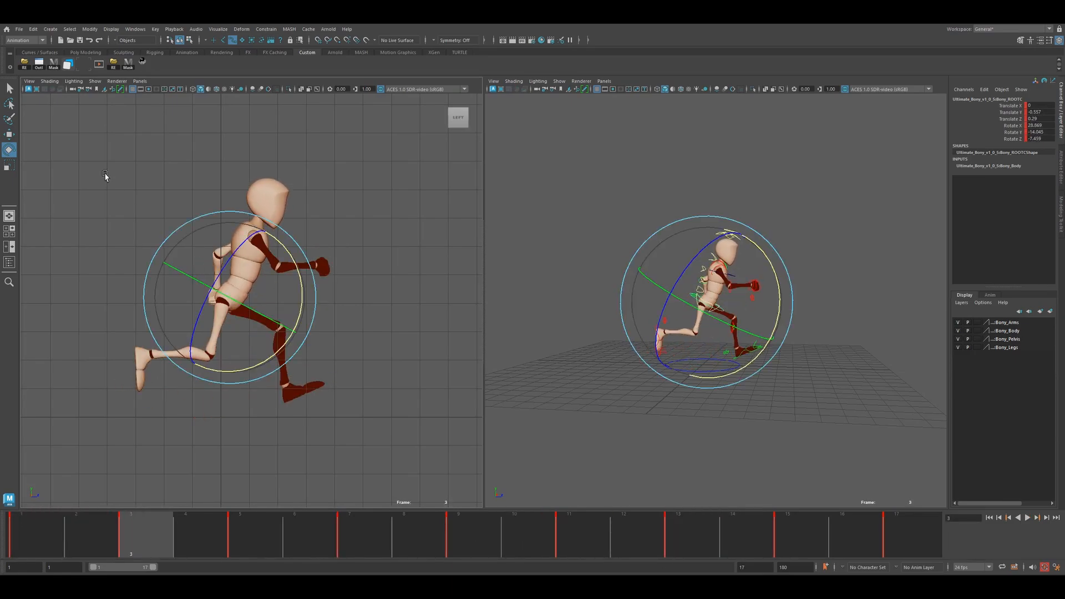
{"action": "left_click", "coordinate": [96, 64]}
{"action": "left_click", "coordinate": [387, 260]}
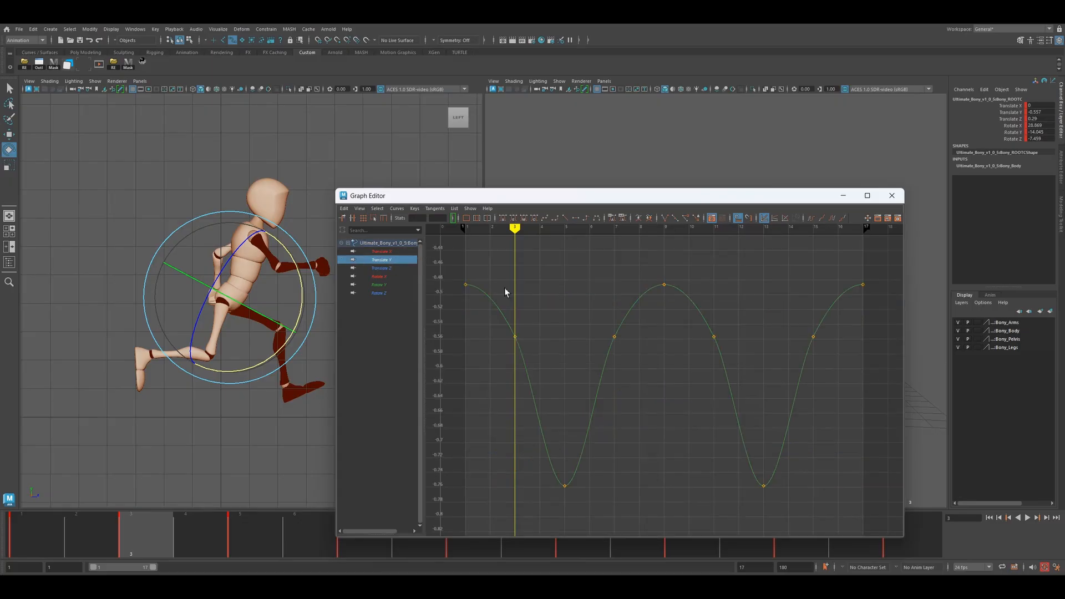
{"action": "scroll", "coordinate": [690, 341], "scroll_direction": "down", "scroll_amount": 3}
{"action": "left_click_drag", "start_coordinate": [544, 297], "coordinate": [859, 516]}
{"action": "mouse_move", "coordinate": [135, 536]}
{"action": "left_mouse_down"}
{"action": "mouse_move", "coordinate": [86, 542]}
{"action": "mouse_move", "coordinate": [148, 542]}
{"action": "left_mouse_up"}
{"action": "left_click", "coordinate": [627, 499]}
{"action": "left_click_drag", "start_coordinate": [535, 300], "coordinate": [829, 478]}
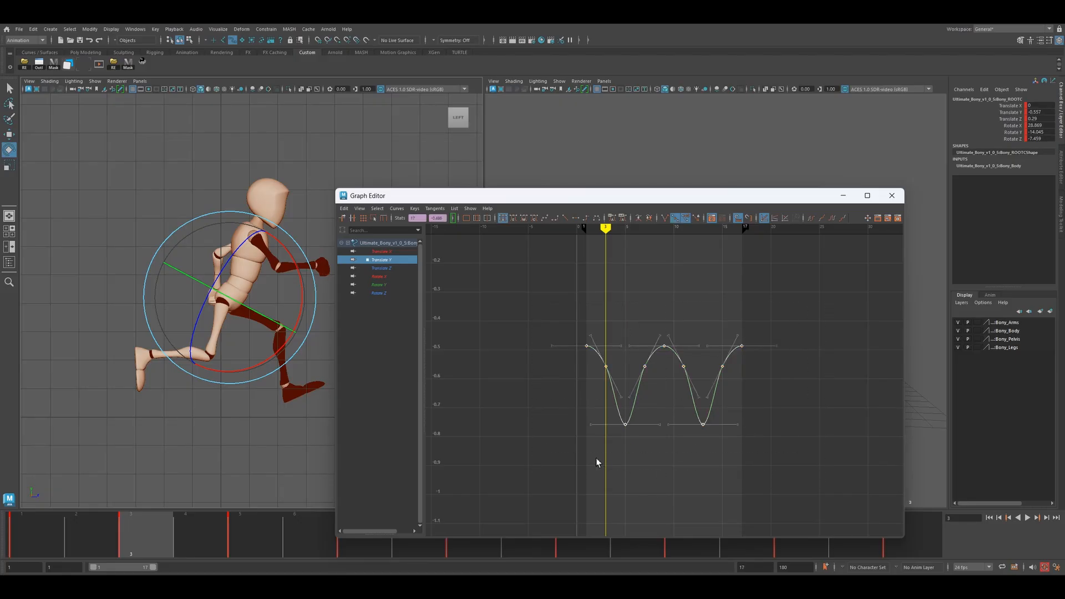
Try raising the root's Translate Y key at frame 3 on the curve, and undo the move
{"action": "left_click", "coordinate": [606, 367]}
{"action": "middle_click_drag", "start_coordinate": [614, 361], "coordinate": [626, 309]}
{"action": "key", "text": "ctrl+z"}
Shift the root's whole Translate Y curve two frames forward, scrub to check the motion, and close the Graph Editor
{"action": "left_click_drag", "start_coordinate": [527, 314], "coordinate": [826, 467]}
{"action": "left_click_drag", "start_coordinate": [132, 538], "coordinate": [188, 546]}
{"action": "middle_click_drag", "start_coordinate": [661, 471], "coordinate": [681, 467], "text": "shift"}
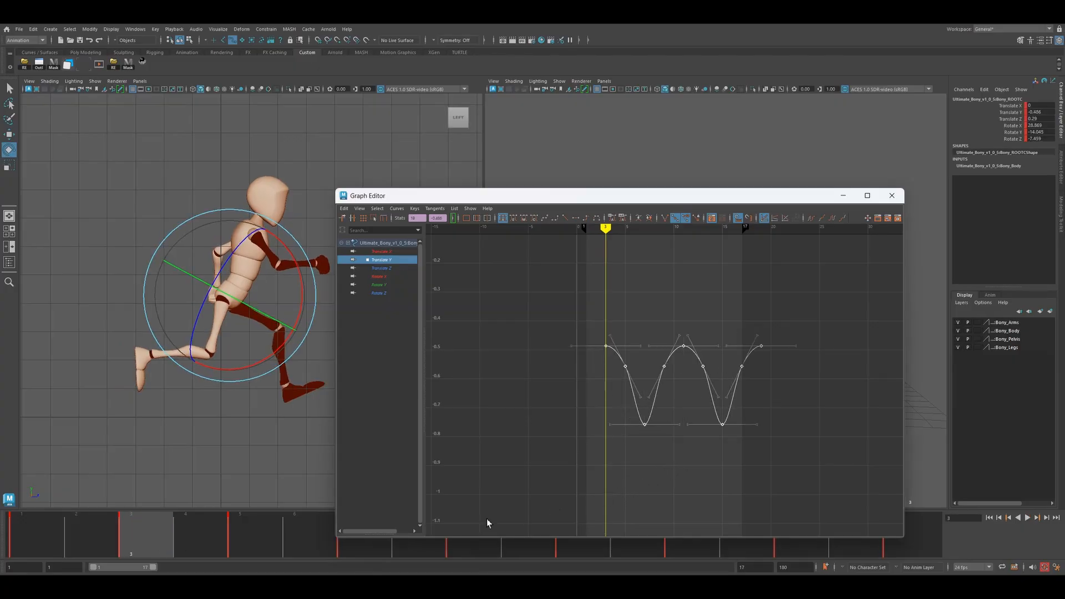
{"action": "left_click_drag", "start_coordinate": [193, 544], "coordinate": [921, 545]}
{"action": "left_click", "coordinate": [861, 506]}
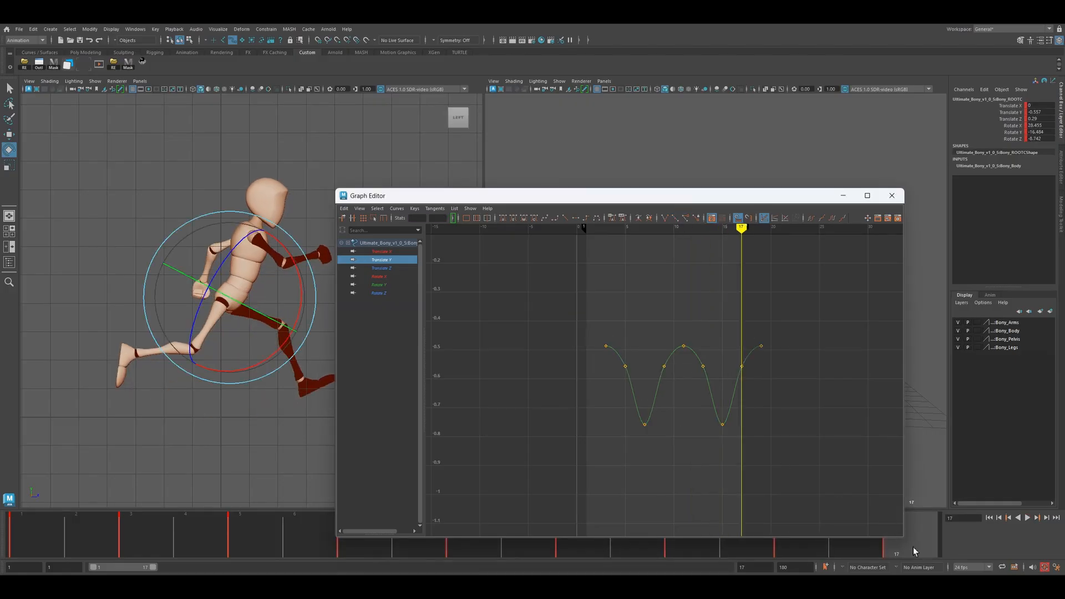
{"action": "left_click_drag", "start_coordinate": [913, 547], "coordinate": [459, 572]}
{"action": "left_click", "coordinate": [891, 196]}
Playblast the cycle with the offset root motion from the side view, review it, and close the player
{"action": "right_click", "coordinate": [341, 515]}
{"action": "left_click", "coordinate": [355, 519]}
{"action": "left_click", "coordinate": [518, 305]}
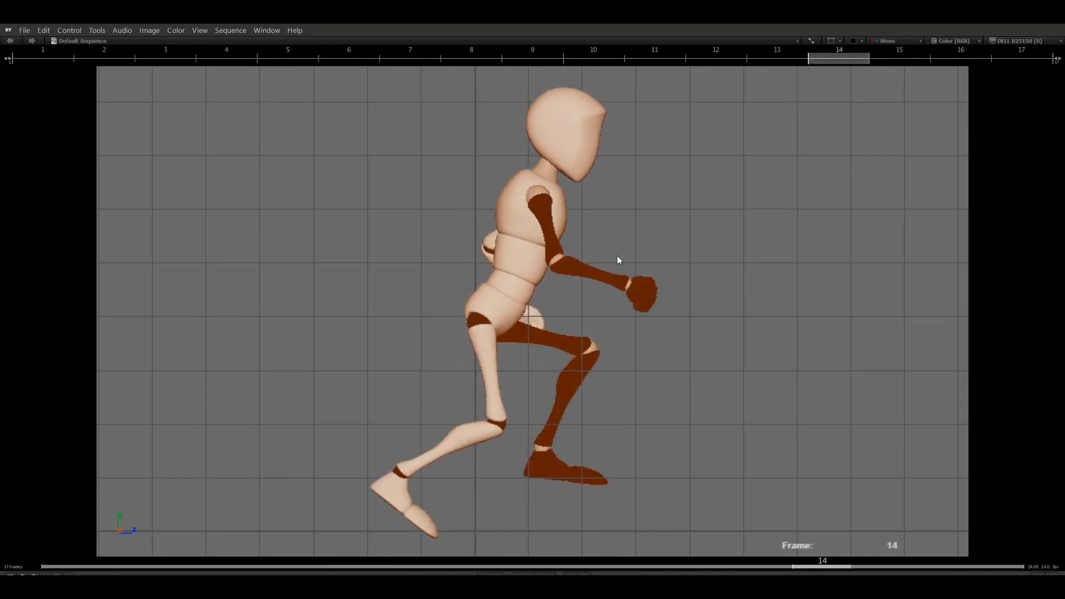
{"action": "left_click", "coordinate": [268, 66]}
{"action": "left_click_drag", "start_coordinate": [268, 65], "coordinate": [777, 133]}
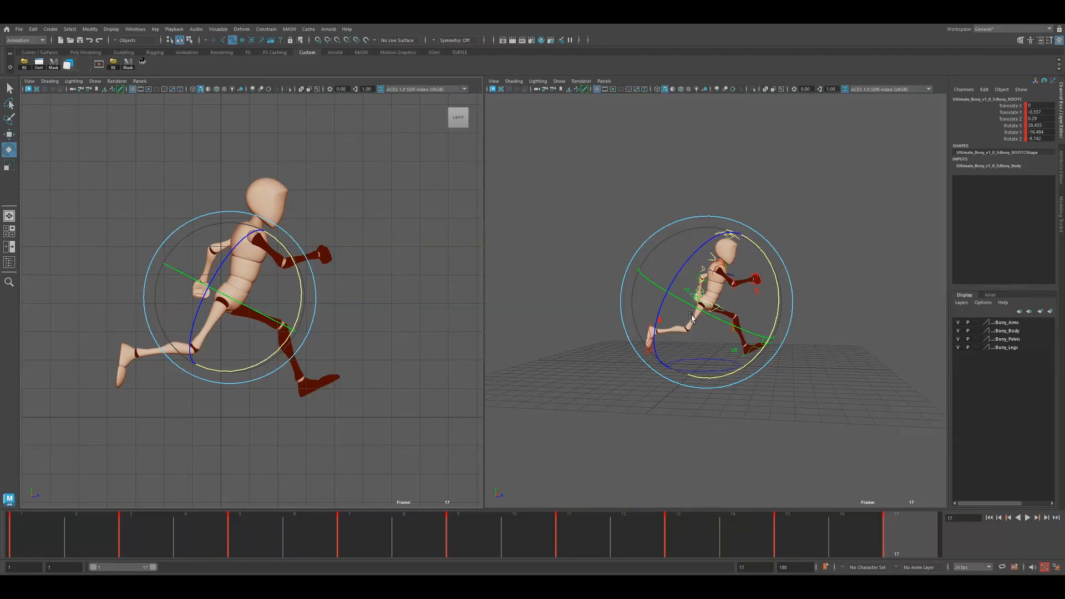
At frame 3, plant the character's forward left foot by setting its control's Translate Y and Rotate X to 0
{"action": "left_click", "coordinate": [758, 352]}
{"action": "scroll", "coordinate": [730, 371], "scroll_direction": "up", "scroll_amount": 5}
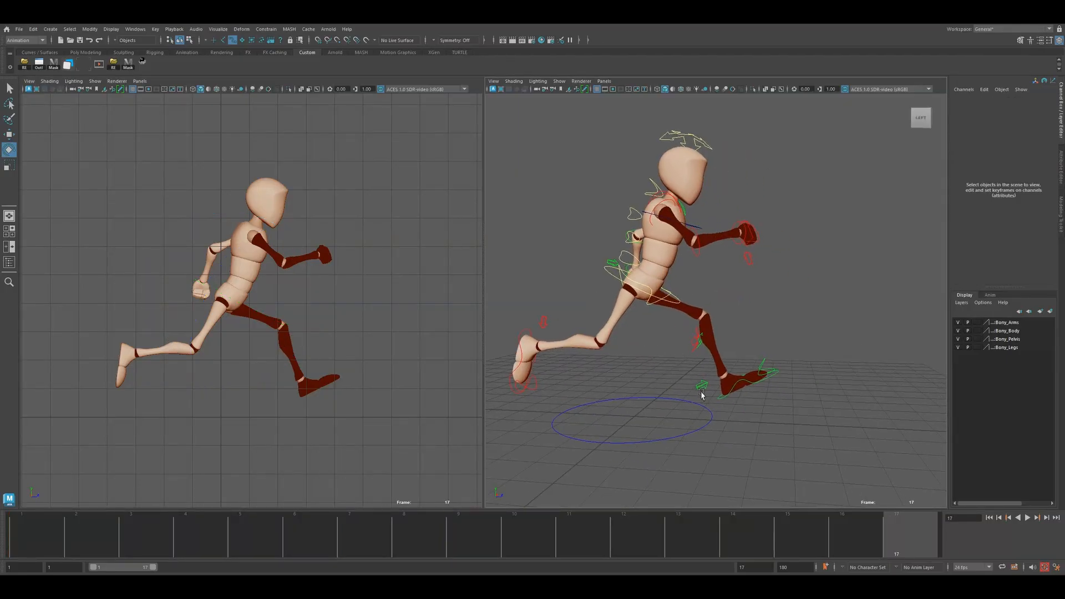
{"action": "left_click", "coordinate": [520, 333]}
{"action": "left_click_drag", "start_coordinate": [84, 538], "coordinate": [161, 546]}
{"action": "key", "text": "e"}
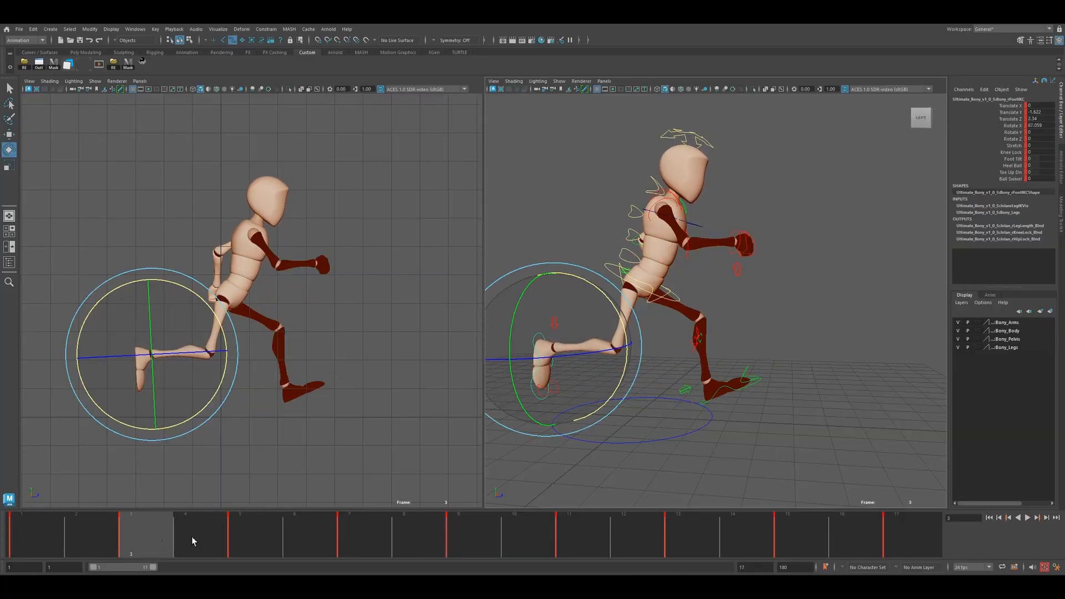
{"action": "left_click", "coordinate": [739, 412]}
{"action": "left_click", "coordinate": [727, 391]}
{"action": "double_click", "coordinate": [1045, 112]}
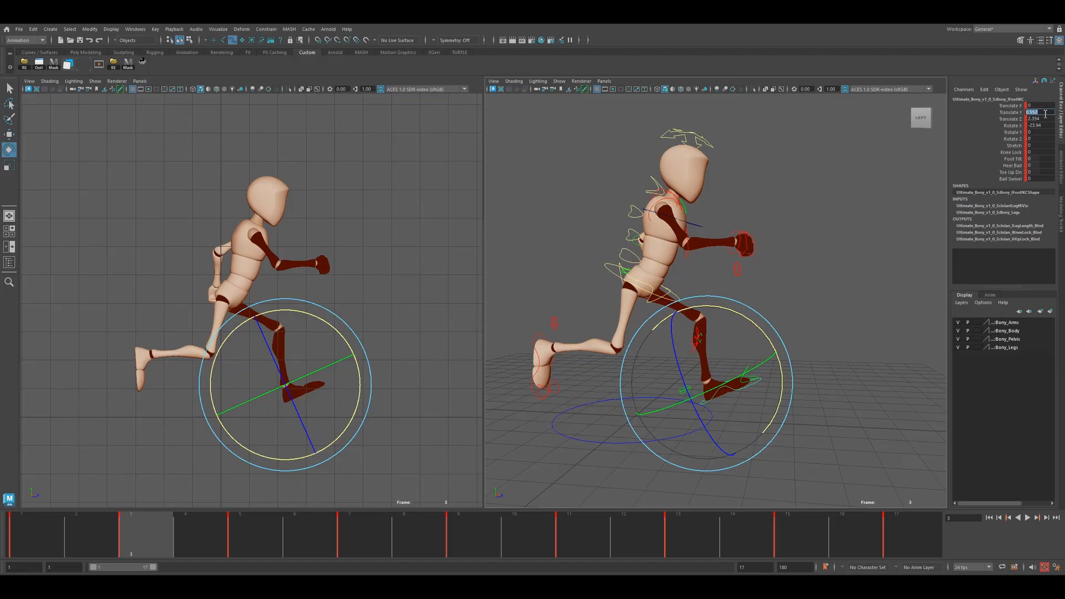
{"action": "type", "text": "0"}
{"action": "key", "text": "Return"}
{"action": "double_click", "coordinate": [1045, 126]}
{"action": "key", "text": "Return"}
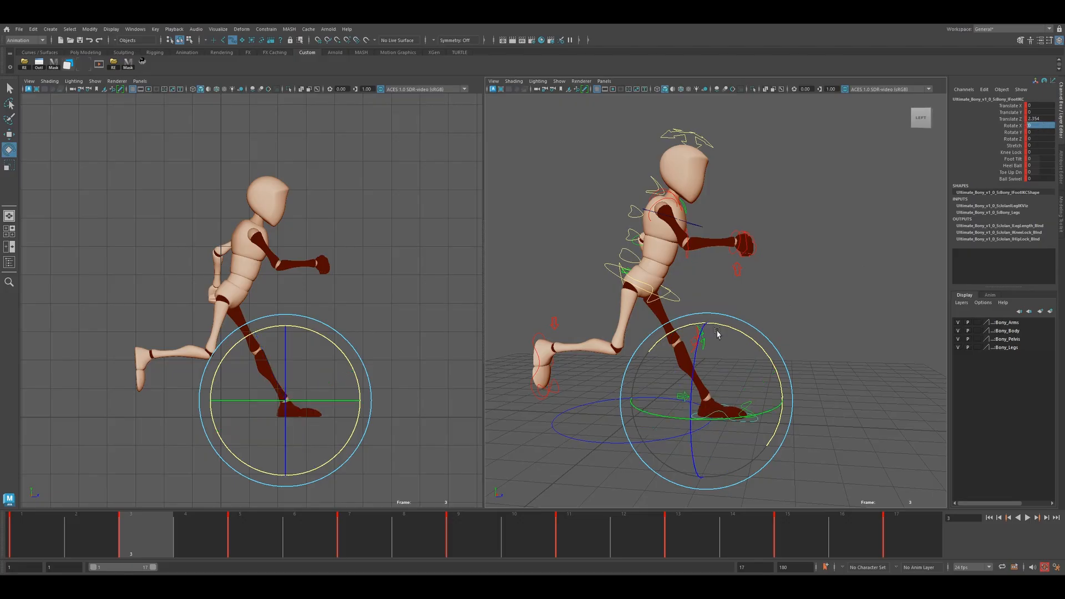
At frame 7, flatten the trailing left foot on the ground by setting its control's Rotate X and Translate Y to 0
{"action": "key", "text": "alt+v"}
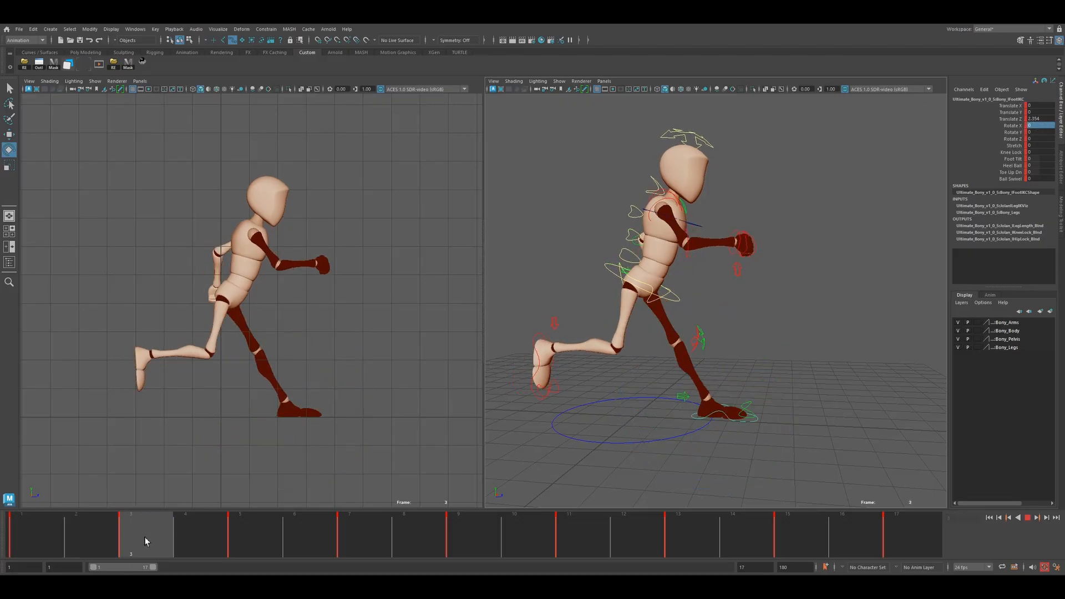
{"action": "left_click_drag", "start_coordinate": [221, 546], "coordinate": [372, 549]}
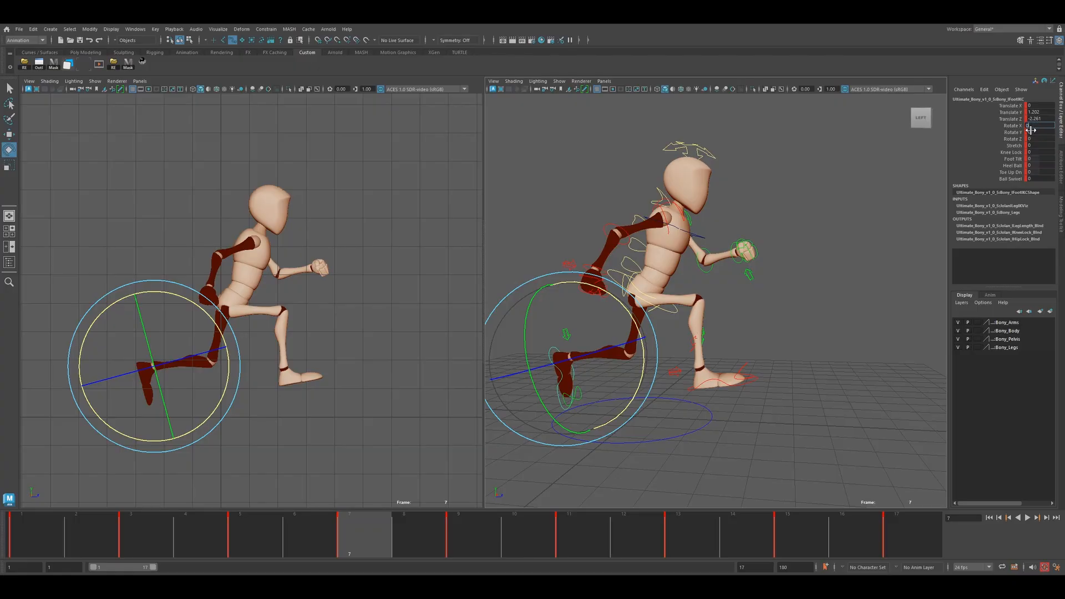
{"action": "key", "text": "Return"}
{"action": "left_click", "coordinate": [1037, 112]}
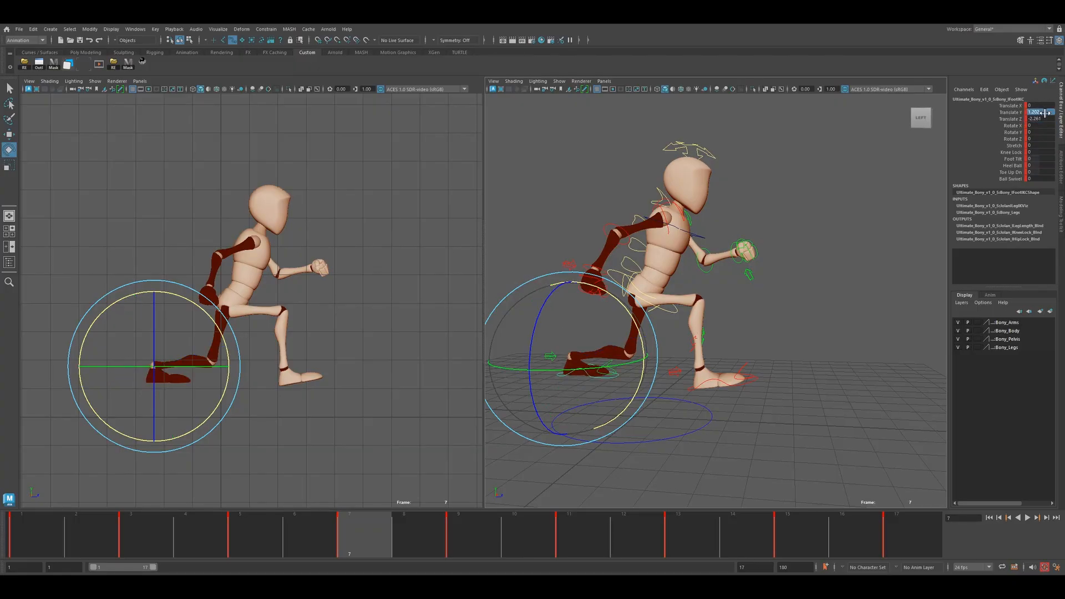
{"action": "key", "text": "Return"}
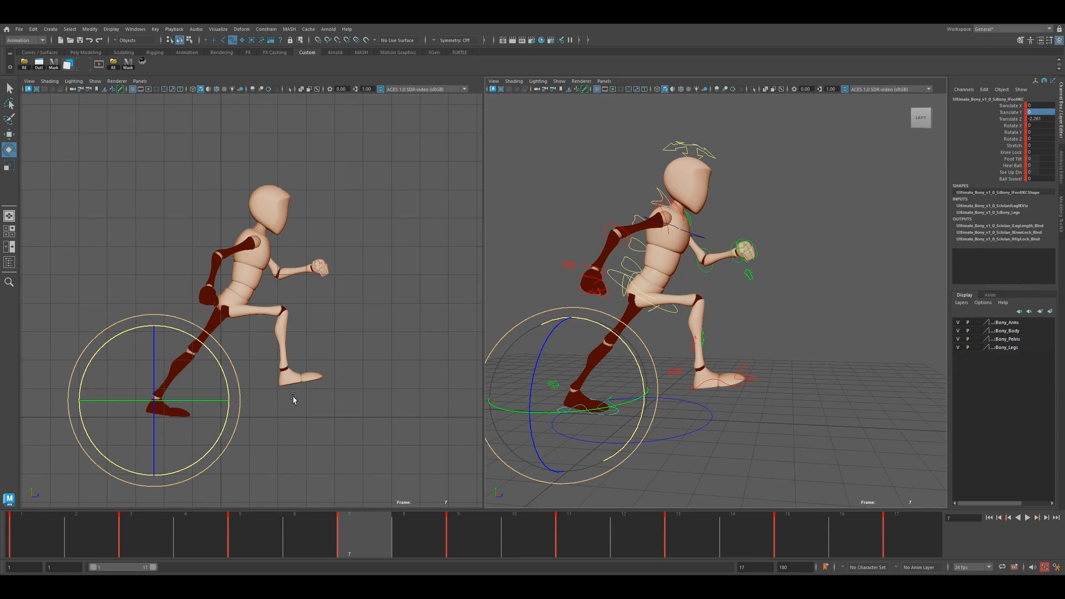
At frame 11, plant the character's forward right foot by setting its control's Translate Y and Rotate X to 0
{"action": "mouse_move", "coordinate": [49, 547]}
{"action": "left_mouse_down"}
{"action": "mouse_move", "coordinate": [78, 537]}
{"action": "mouse_move", "coordinate": [478, 540]}
{"action": "mouse_move", "coordinate": [354, 526]}
{"action": "mouse_move", "coordinate": [890, 530]}
{"action": "mouse_move", "coordinate": [879, 518]}
{"action": "left_mouse_up"}
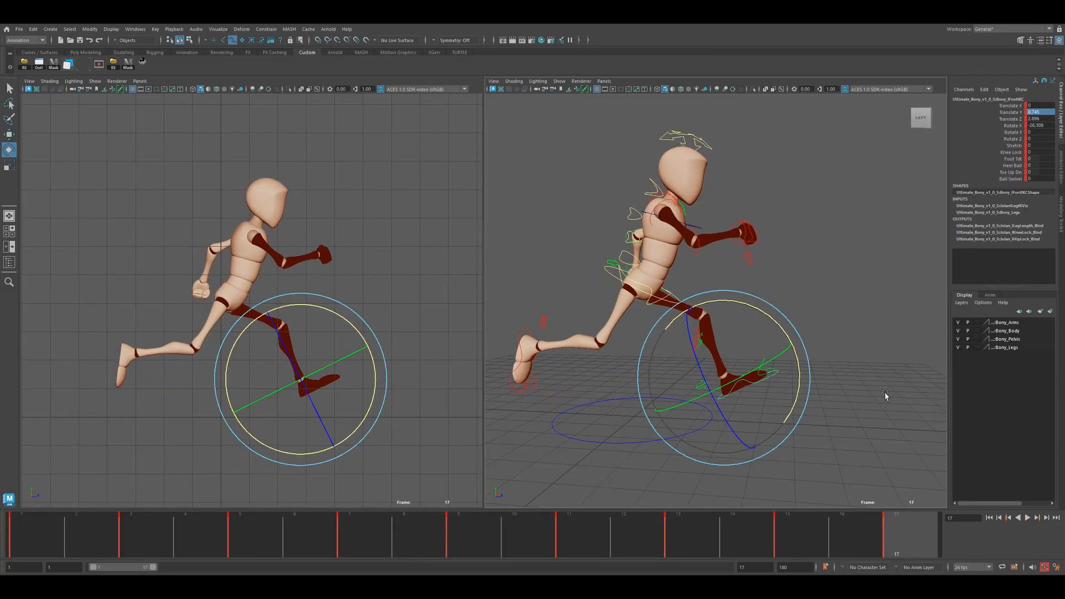
{"action": "left_click", "coordinate": [910, 396]}
{"action": "left_click", "coordinate": [521, 364]}
{"action": "left_click_drag", "start_coordinate": [56, 543], "coordinate": [577, 541]}
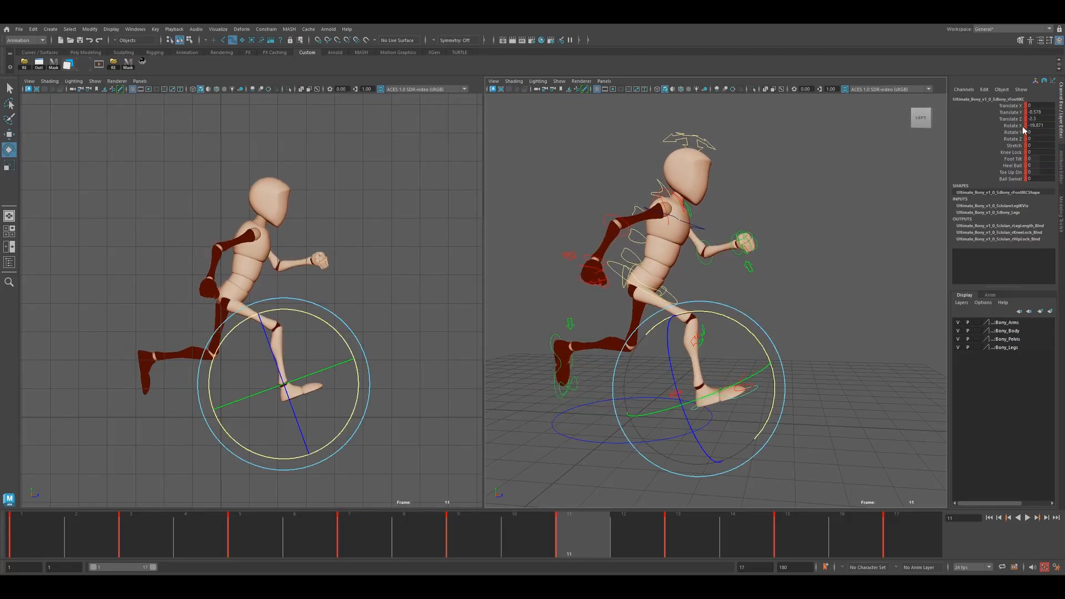
{"action": "key", "text": "Return"}
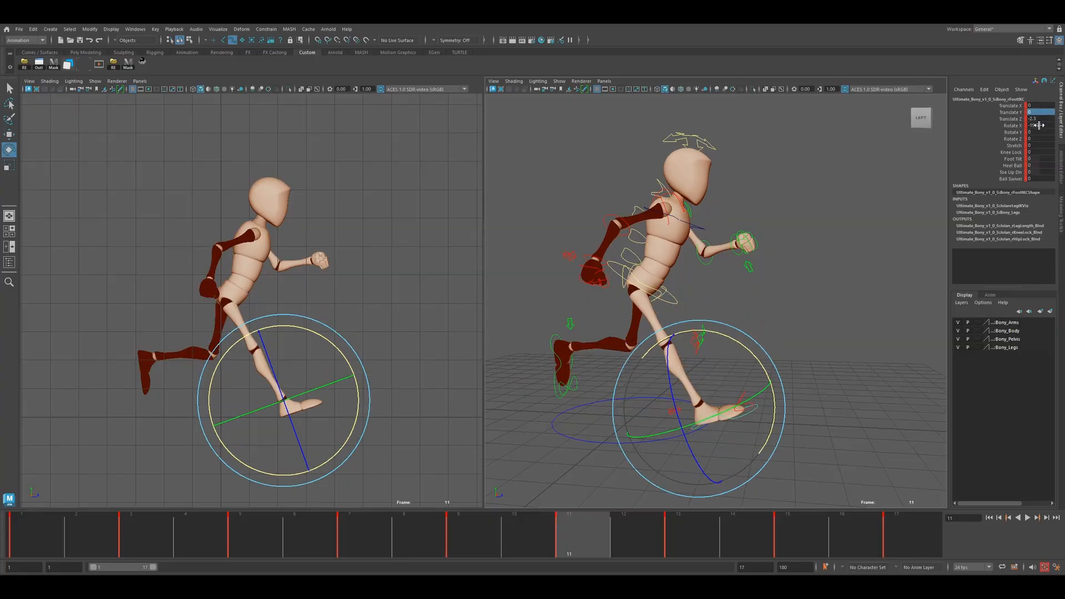
{"action": "key", "text": "Return"}
At frame 15, flatten the trailing right foot by setting its control's Translate Y and Rotate X to 0, and play back the cycle
{"action": "key", "text": "alt+v"}
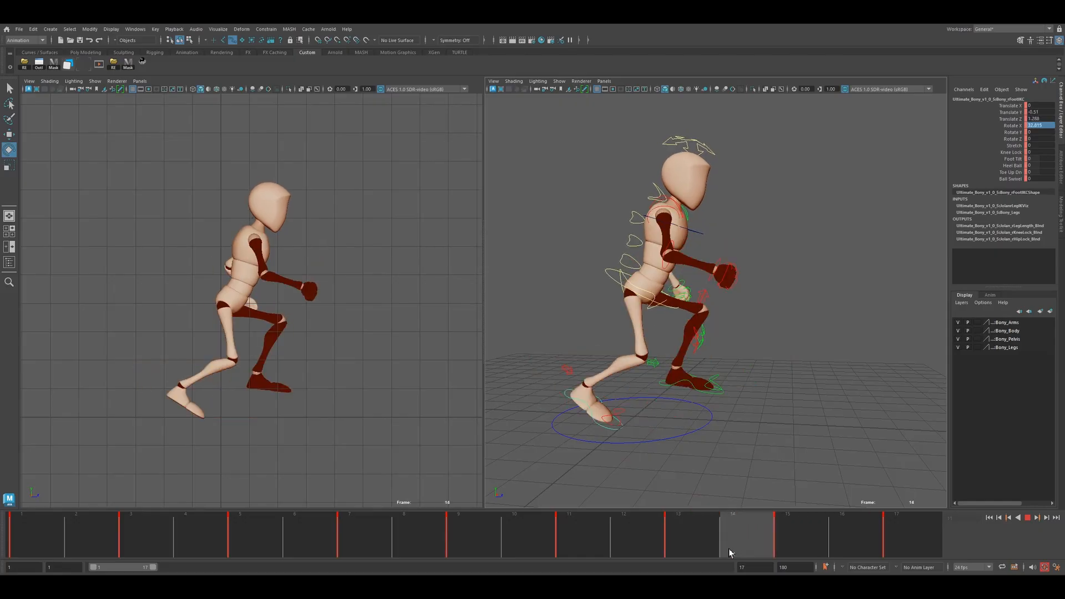
{"action": "left_click", "coordinate": [800, 548]}
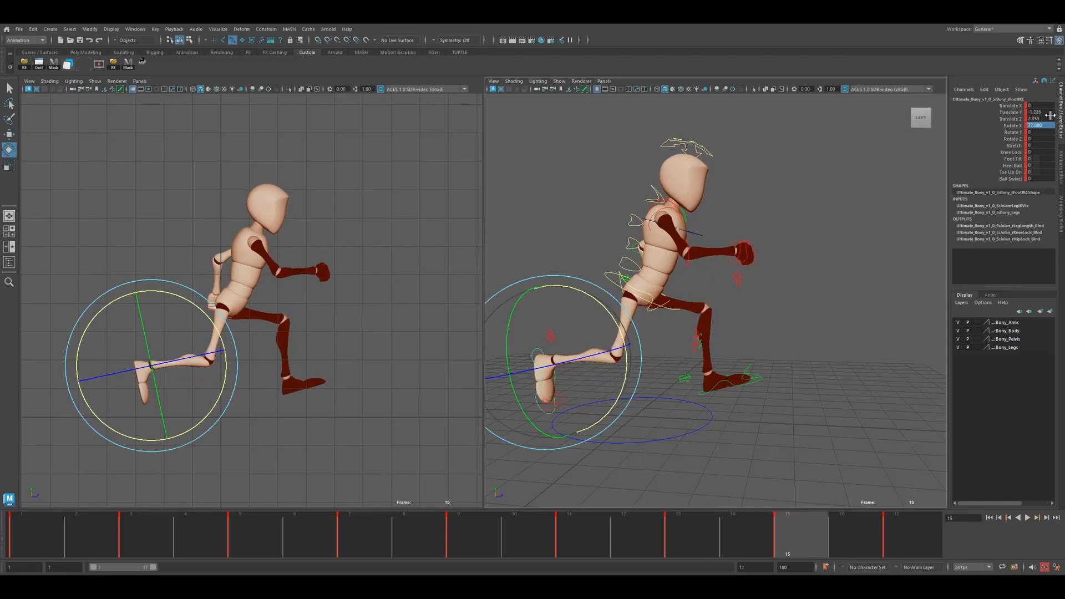
{"action": "type", "text": "0"}
{"action": "key", "text": "Return"}
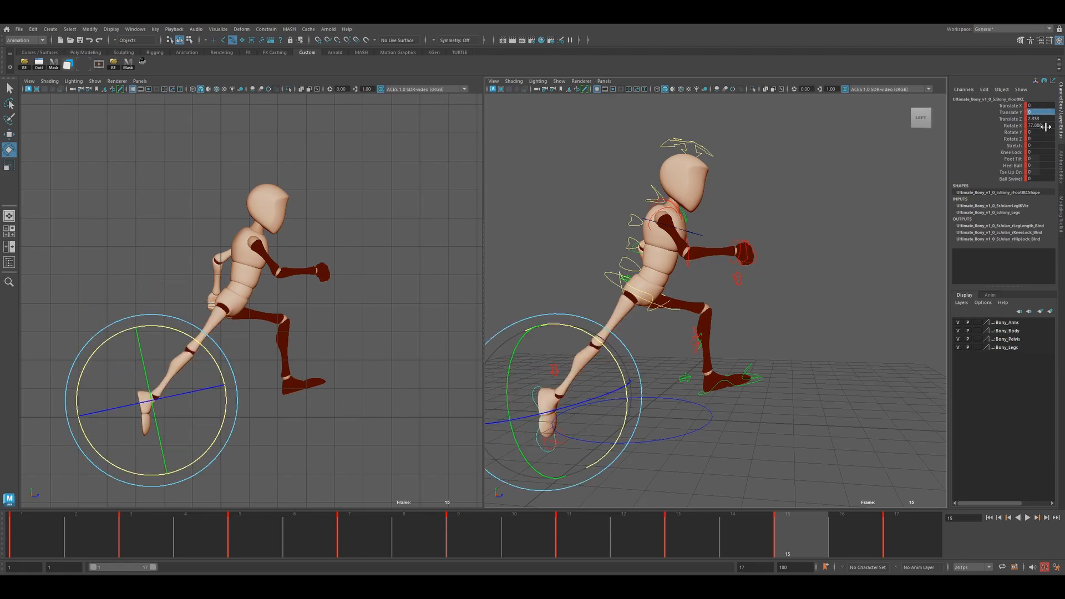
{"action": "key", "text": "Return"}
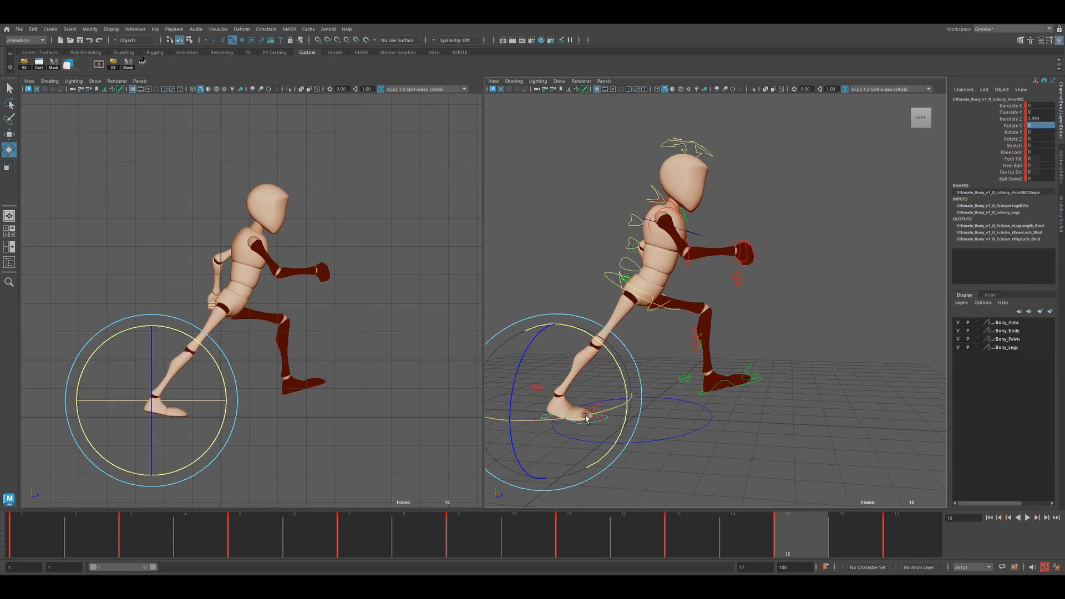
{"action": "key", "text": "alt+v"}
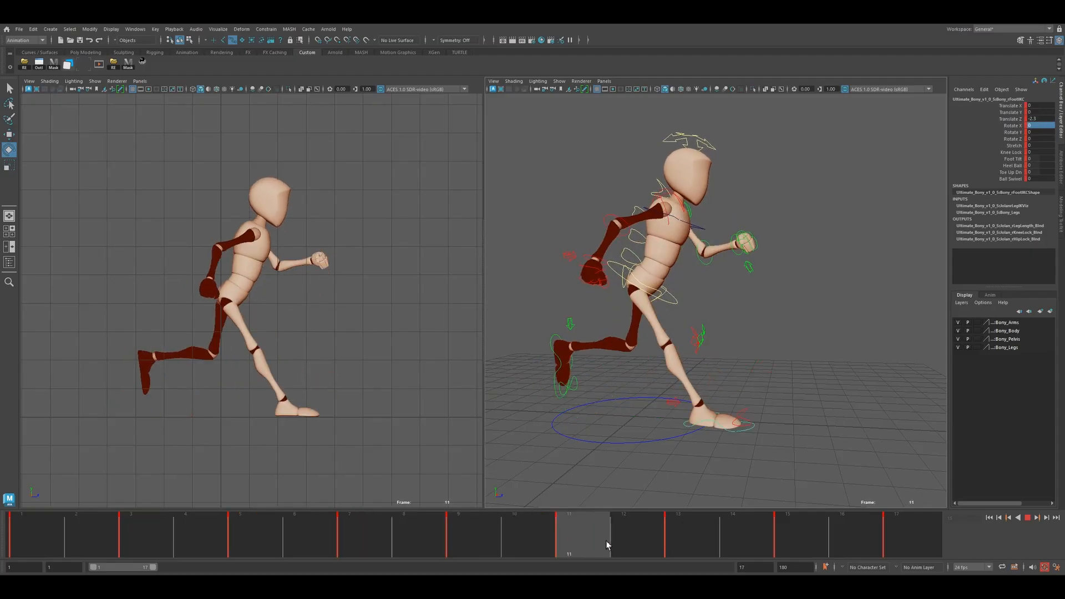
{"action": "left_click", "coordinate": [907, 544]}
{"action": "left_click", "coordinate": [772, 315]}
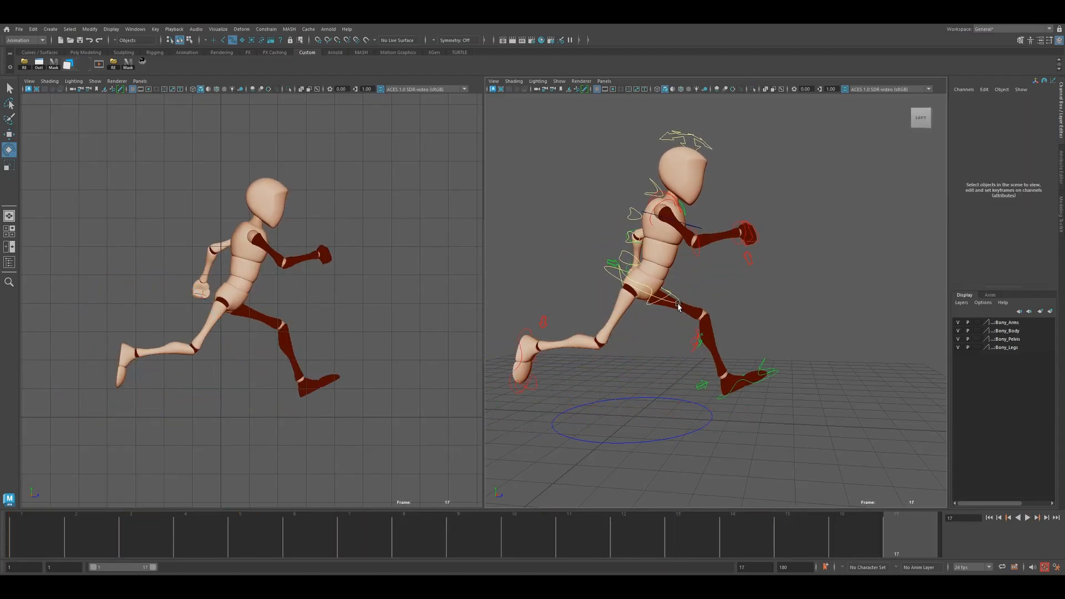
Lower the root's whole Translate Y curve slightly in the Graph Editor, to about -0.535 at frame 3
{"action": "left_click", "coordinate": [677, 301]}
{"action": "left_click_drag", "start_coordinate": [45, 536], "coordinate": [171, 531]}
{"action": "left_click", "coordinate": [98, 64]}
{"action": "left_click", "coordinate": [383, 259]}
{"action": "key", "text": "f"}
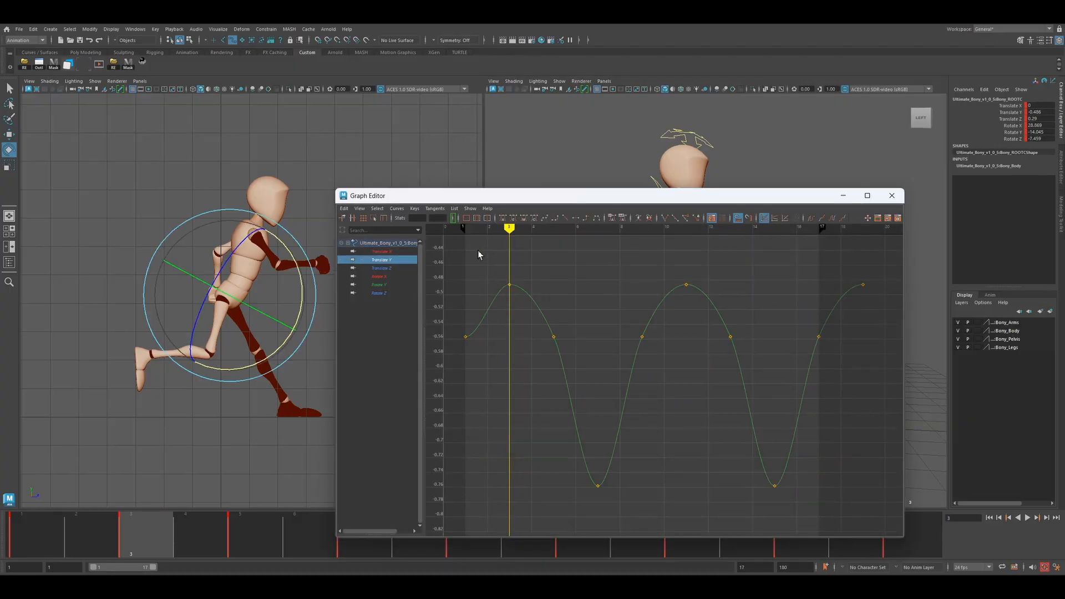
{"action": "left_click_drag", "start_coordinate": [674, 325], "coordinate": [754, 358]}
{"action": "left_click", "coordinate": [593, 326]}
{"action": "scroll", "coordinate": [574, 309], "scroll_direction": "down", "scroll_amount": 4}
{"action": "left_click_drag", "start_coordinate": [521, 284], "coordinate": [801, 460]}
{"action": "middle_click_drag", "start_coordinate": [775, 407], "coordinate": [772, 420]}
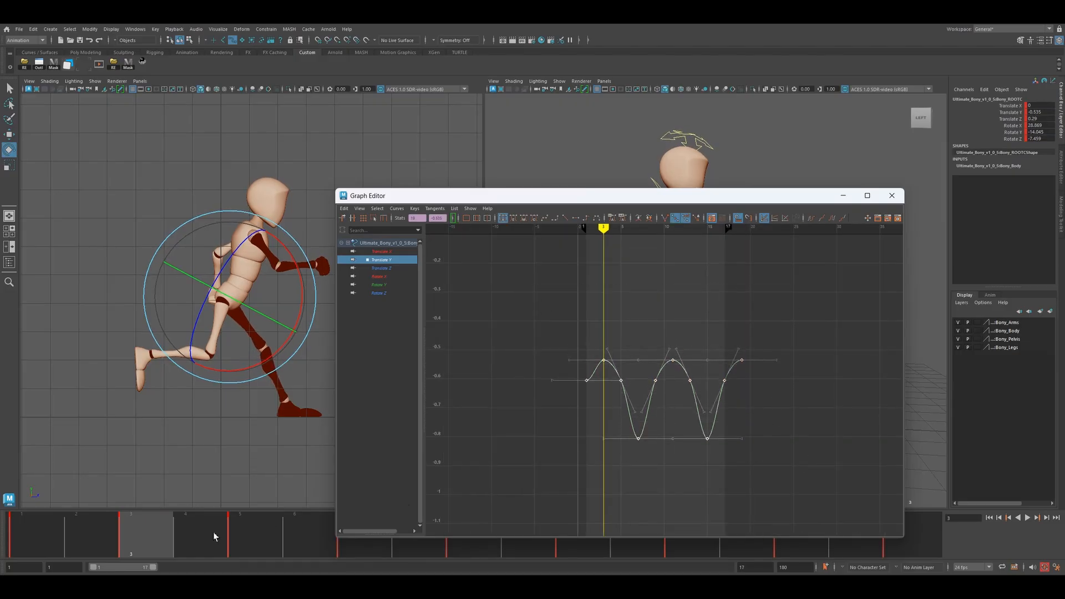
Scrub the cycle to check the lowered root against both foot contacts, and close the Graph Editor
{"action": "left_click", "coordinate": [50, 543]}
{"action": "mouse_move", "coordinate": [50, 543]}
{"action": "left_mouse_down"}
{"action": "mouse_move", "coordinate": [782, 553]}
{"action": "mouse_move", "coordinate": [501, 559]}
{"action": "mouse_move", "coordinate": [568, 558]}
{"action": "left_mouse_up"}
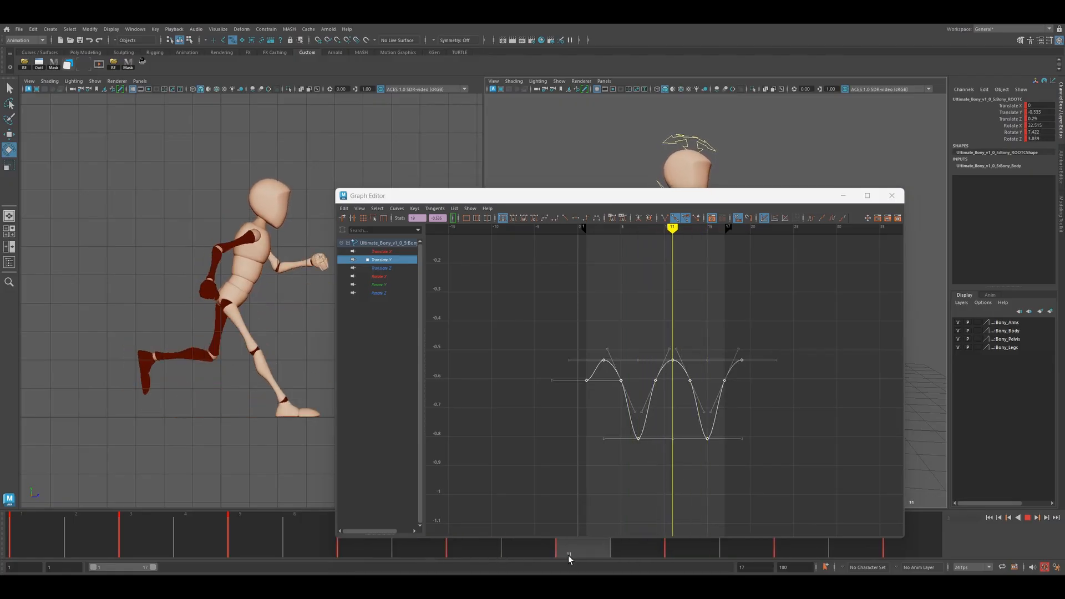
{"action": "left_click", "coordinate": [642, 498]}
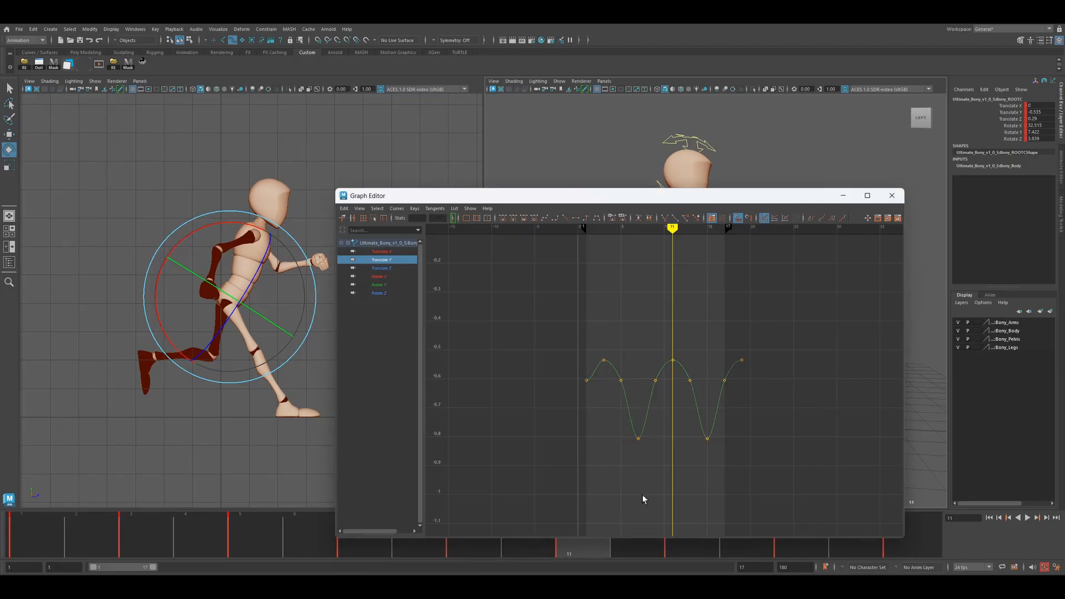
{"action": "left_click_drag", "start_coordinate": [671, 412], "coordinate": [753, 422]}
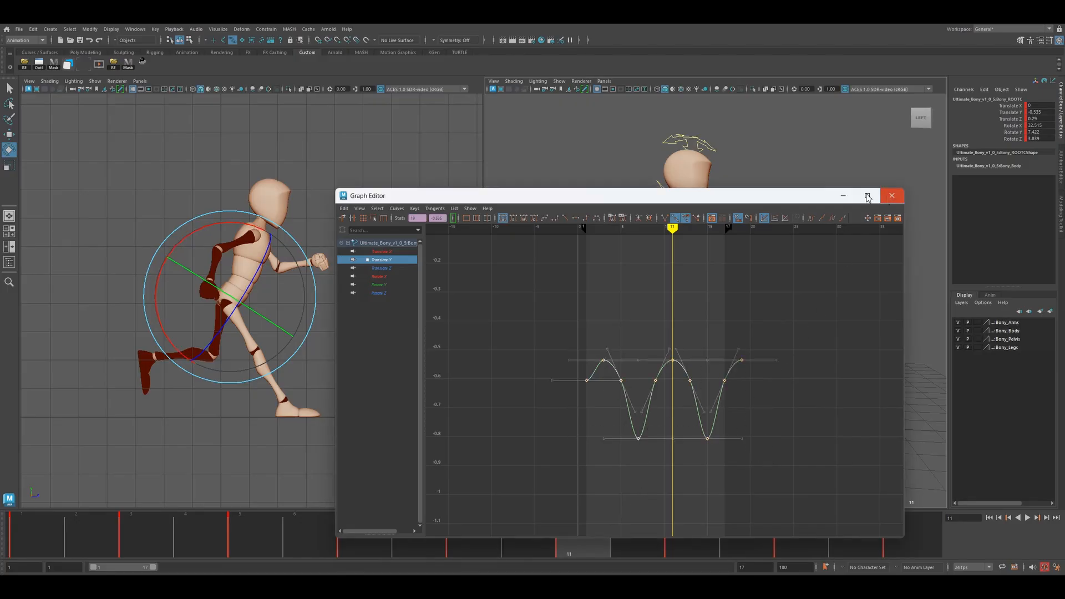
{"action": "left_click", "coordinate": [891, 196]}
Switch the clean viewport to the front view and scrub the cycle to examine the body's side-to-side balance
{"action": "left_click", "coordinate": [409, 167]}
{"action": "left_click", "coordinate": [471, 122]}
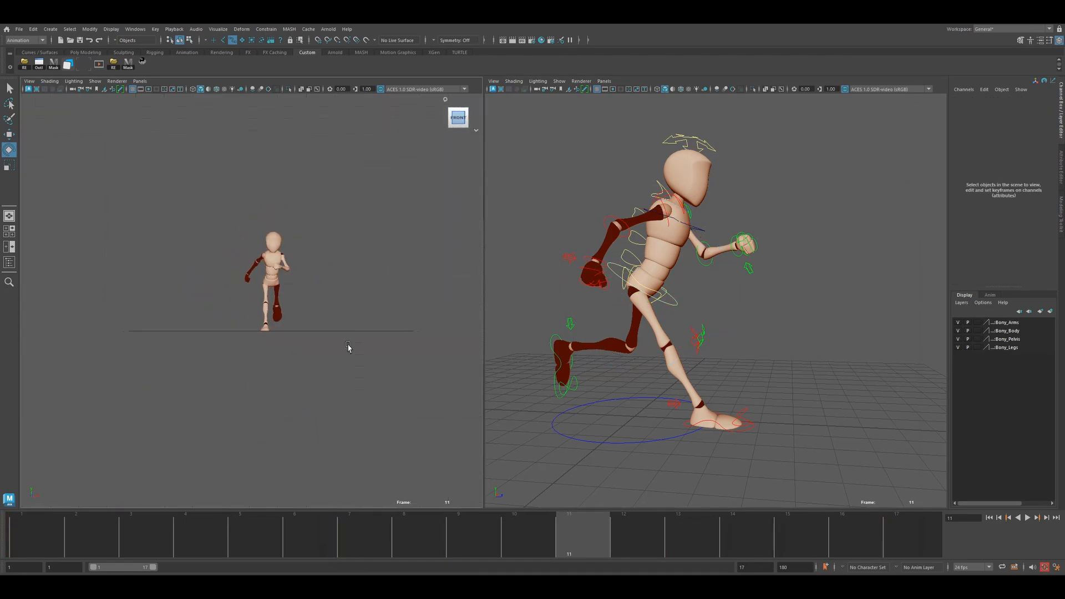
{"action": "left_click", "coordinate": [85, 531]}
{"action": "left_click_drag", "start_coordinate": [86, 531], "coordinate": [511, 523]}
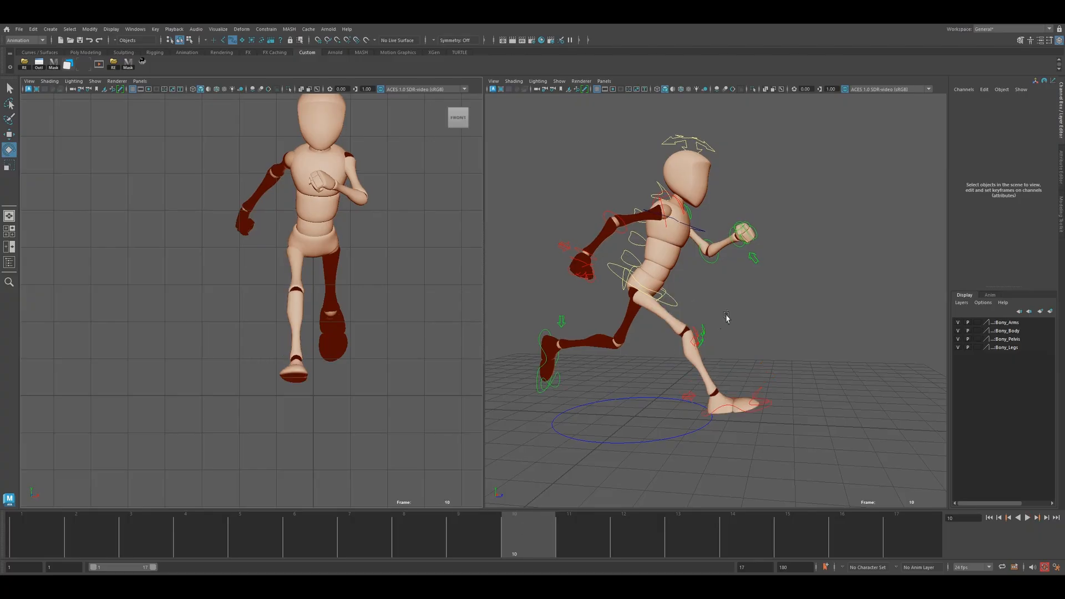
At frame 5, shift the root control sideways over the planted left foot, to a Translate X of 0.28
{"action": "left_click", "coordinate": [686, 300]}
{"action": "left_click", "coordinate": [676, 302]}
{"action": "left_click_drag", "start_coordinate": [125, 536], "coordinate": [238, 538]}
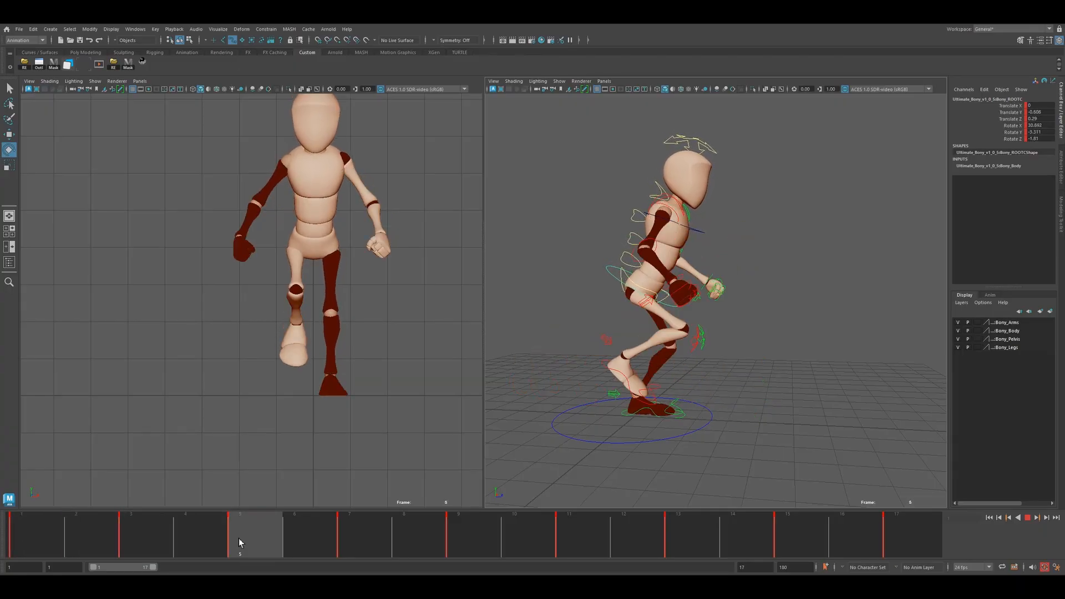
{"action": "key", "text": "w"}
{"action": "left_click_drag", "start_coordinate": [354, 242], "coordinate": [365, 242]}
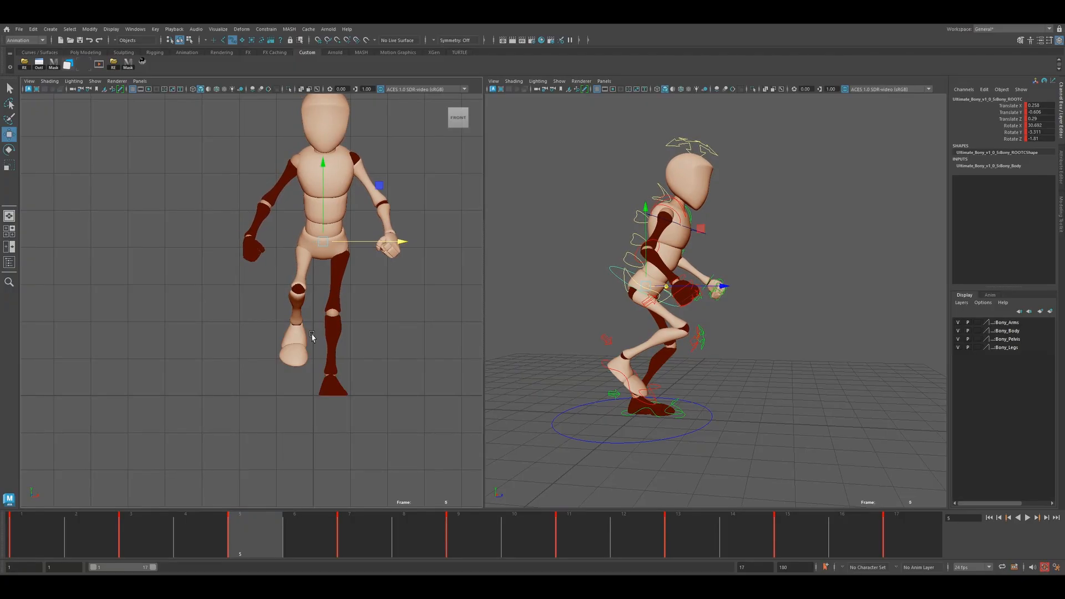
{"action": "left_click_drag", "start_coordinate": [355, 243], "coordinate": [356, 243]}
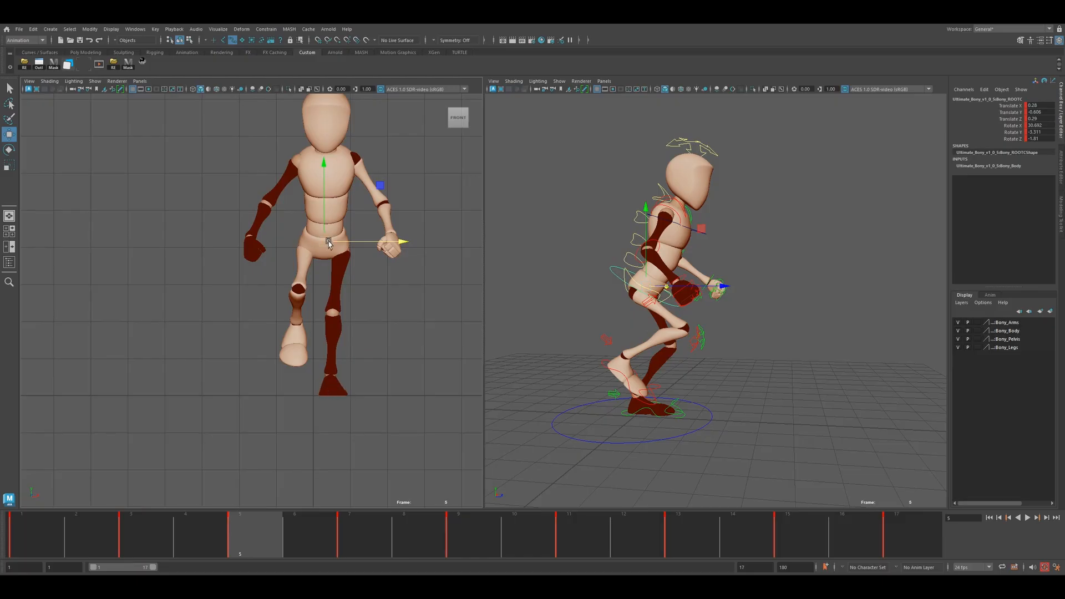
At frame 11, shift the root sideways toward the planted right foot, to a Translate X of about -0.2, and scrub the cycle
{"action": "left_click_drag", "start_coordinate": [257, 524], "coordinate": [564, 509]}
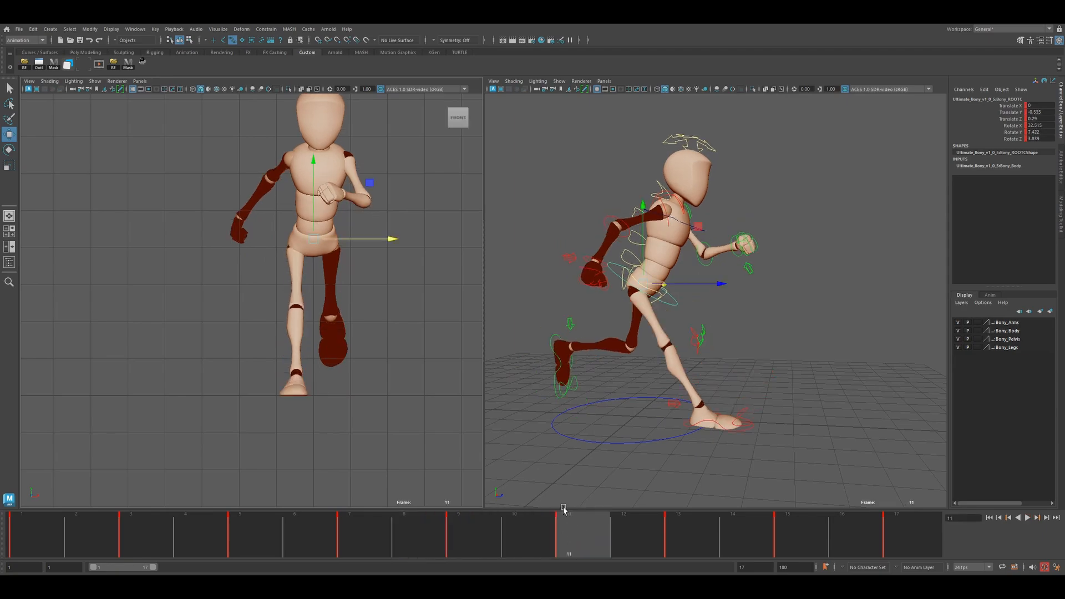
{"action": "left_click_drag", "start_coordinate": [367, 240], "coordinate": [359, 242]}
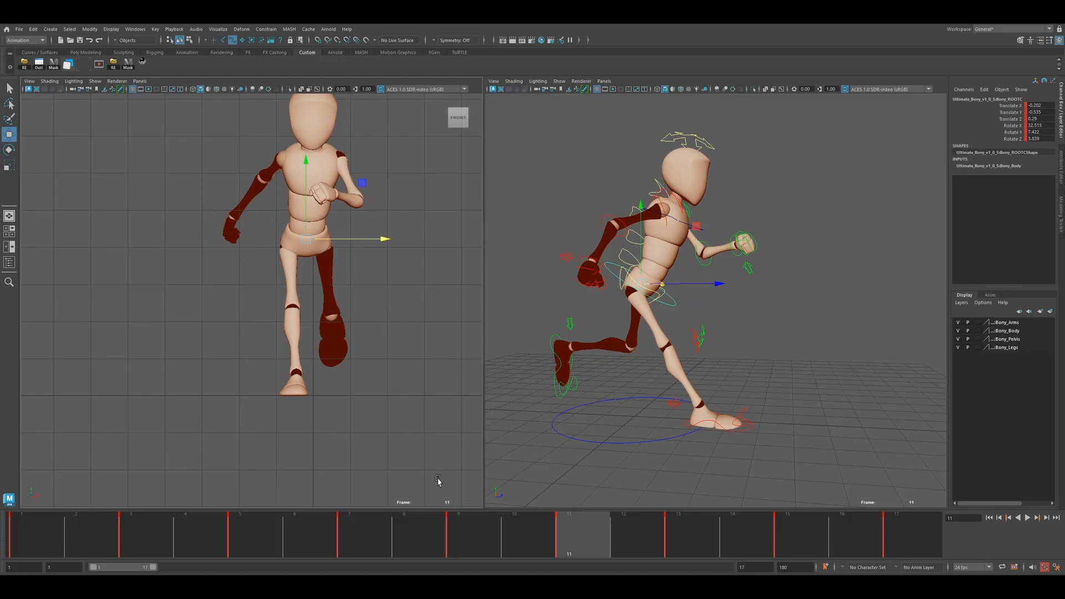
{"action": "left_click_drag", "start_coordinate": [99, 531], "coordinate": [921, 554]}
Delete the root's Translate X keys at frames 3, 7, 13 and 15 in the Graph Editor
{"action": "left_click", "coordinate": [87, 65]}
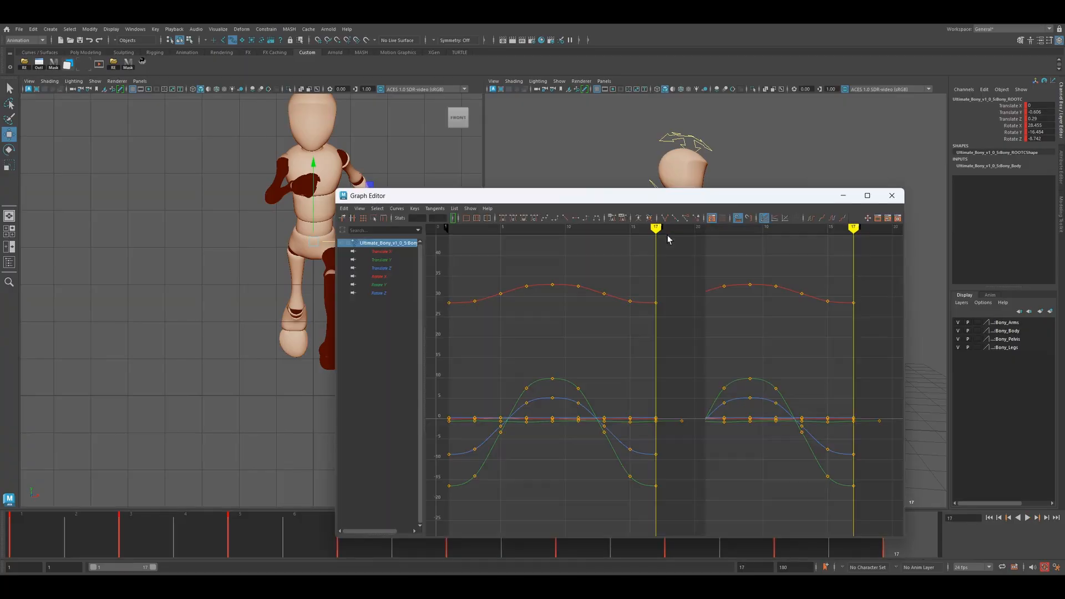
{"action": "left_click", "coordinate": [996, 106]}
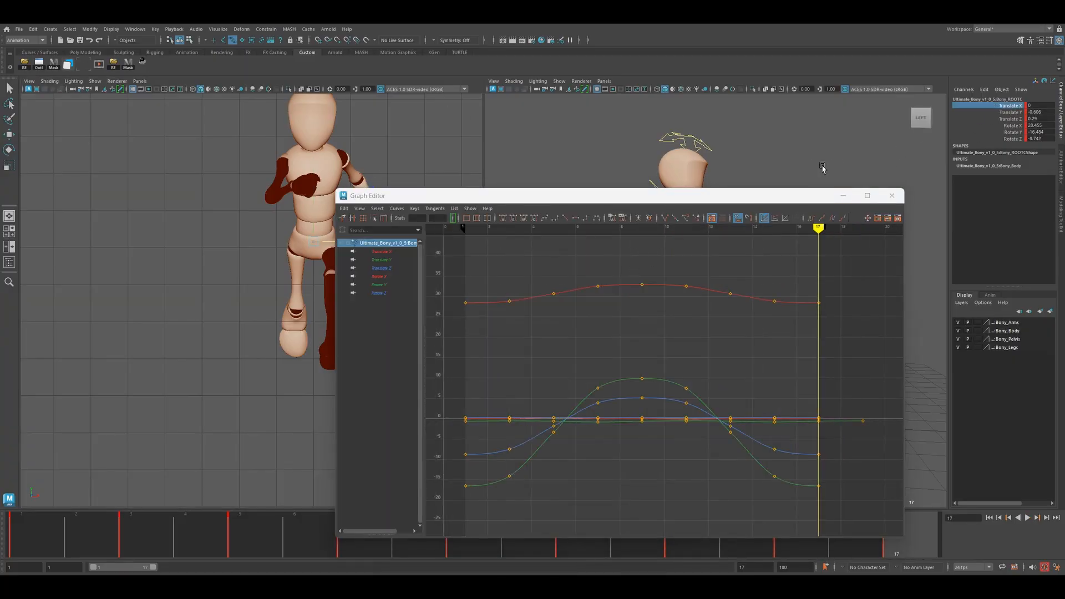
{"action": "left_click", "coordinate": [389, 251]}
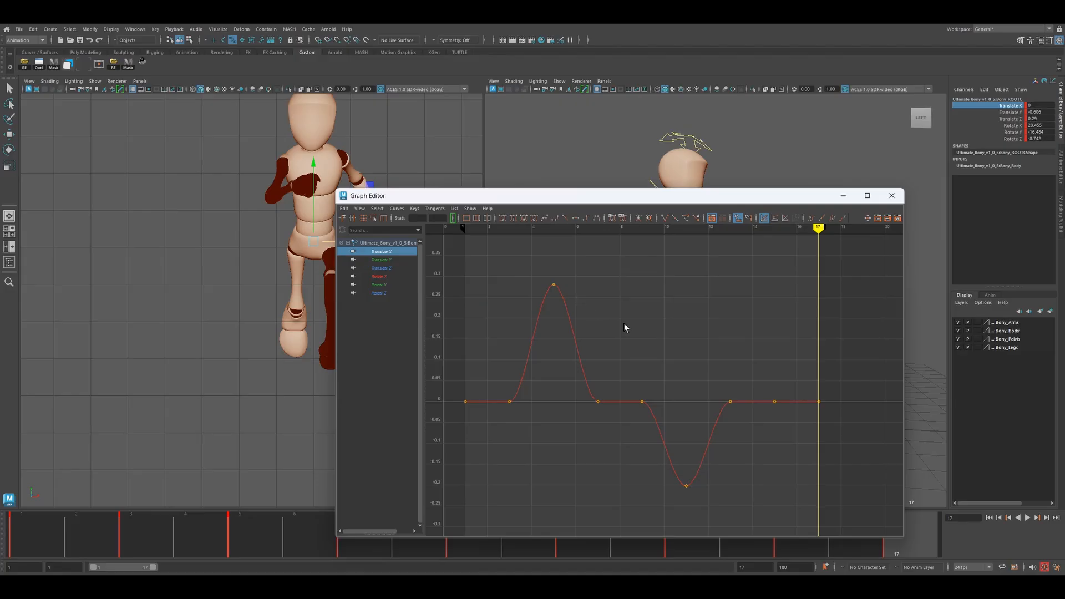
{"action": "left_click_drag", "start_coordinate": [818, 228], "coordinate": [488, 321]}
{"action": "left_click_drag", "start_coordinate": [624, 428], "coordinate": [618, 429]}
{"action": "key", "text": "Delete"}
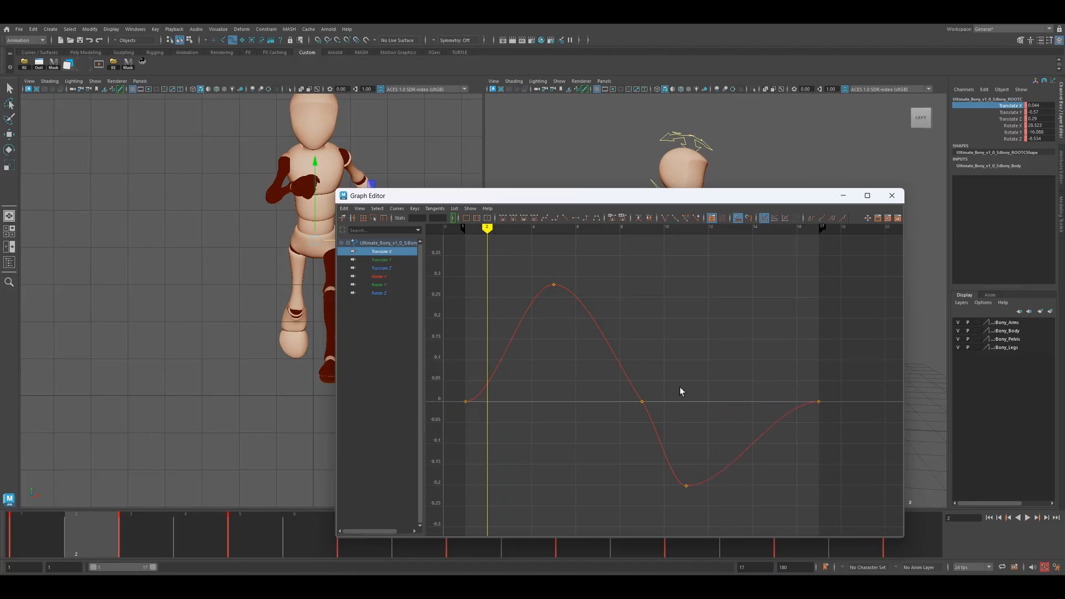
Close the Graph Editor, then scrub and play the cycle to check the root's sideways weight shift
{"action": "left_click", "coordinate": [891, 195]}
{"action": "left_click_drag", "start_coordinate": [50, 534], "coordinate": [915, 546]}
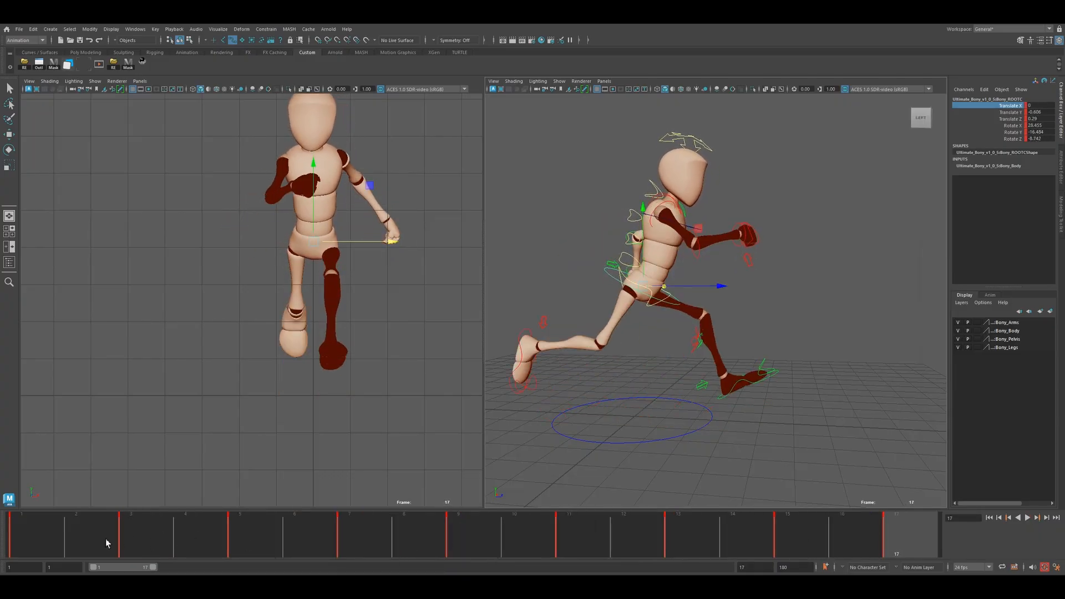
{"action": "key", "text": "alt+v"}
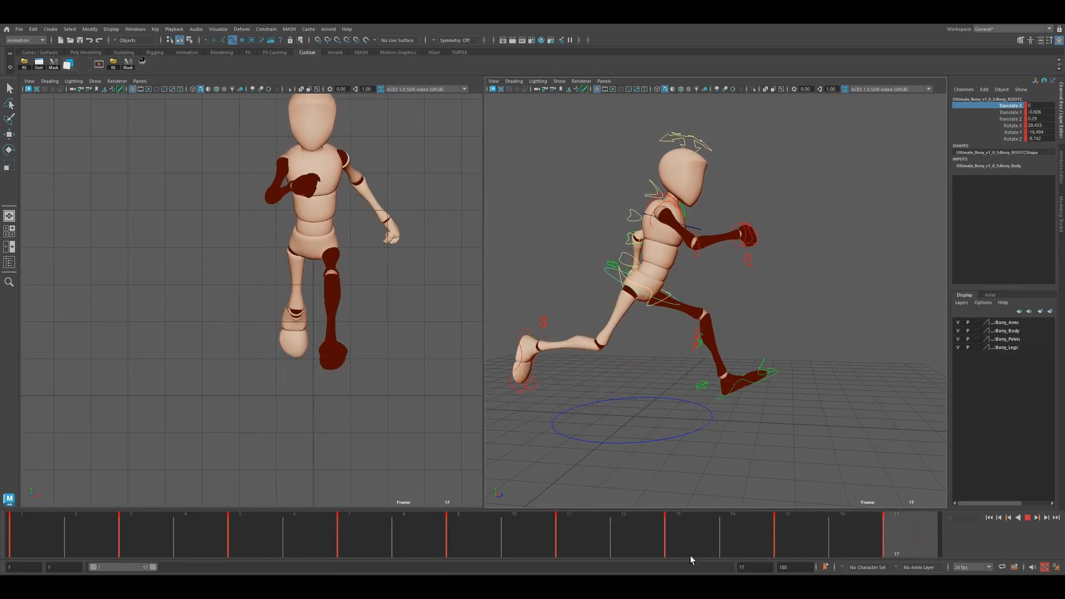
{"action": "left_click_drag", "start_coordinate": [874, 551], "coordinate": [910, 548]}
{"action": "left_click_drag", "start_coordinate": [253, 538], "coordinate": [902, 554]}
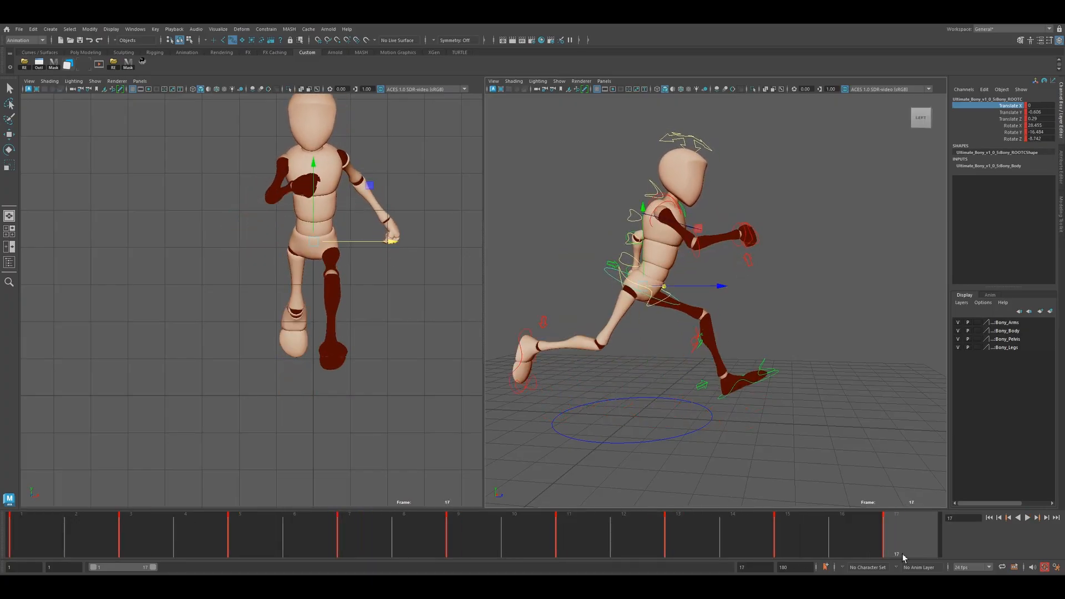
Playblast the cycle from the front view with the whole character framed, review it full-screen, and close the player
{"action": "scroll", "coordinate": [329, 381], "scroll_direction": "down", "scroll_amount": 3}
{"action": "middle_click_drag", "start_coordinate": [353, 369], "coordinate": [327, 393], "text": "alt"}
{"action": "scroll", "coordinate": [327, 393], "scroll_direction": "up", "scroll_amount": 1}
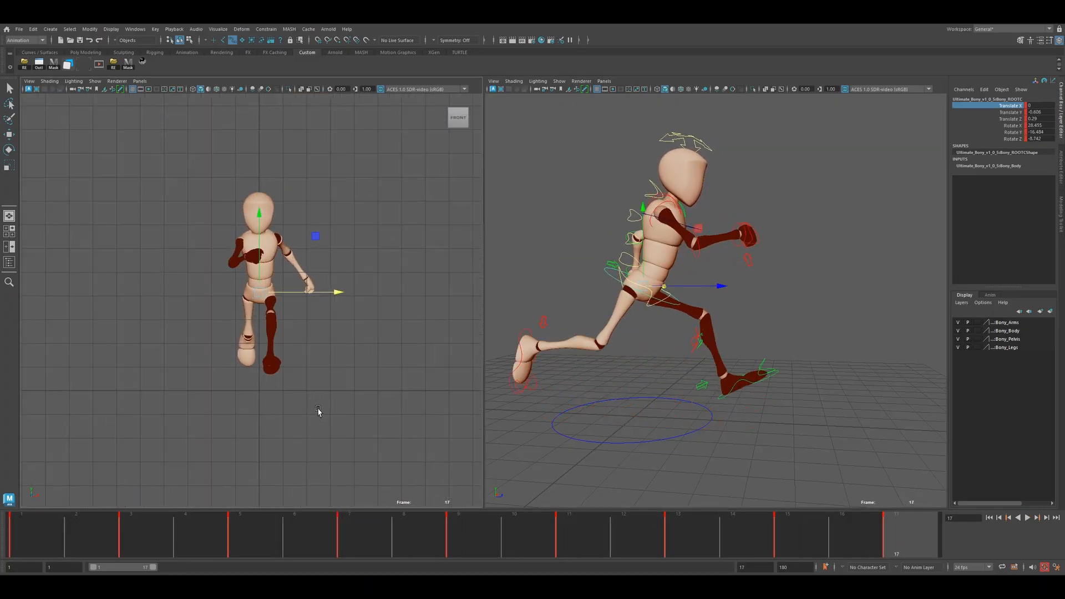
{"action": "left_click", "coordinate": [320, 412]}
{"action": "right_click", "coordinate": [351, 534]}
{"action": "left_click", "coordinate": [384, 502]}
{"action": "left_click", "coordinate": [511, 305]}
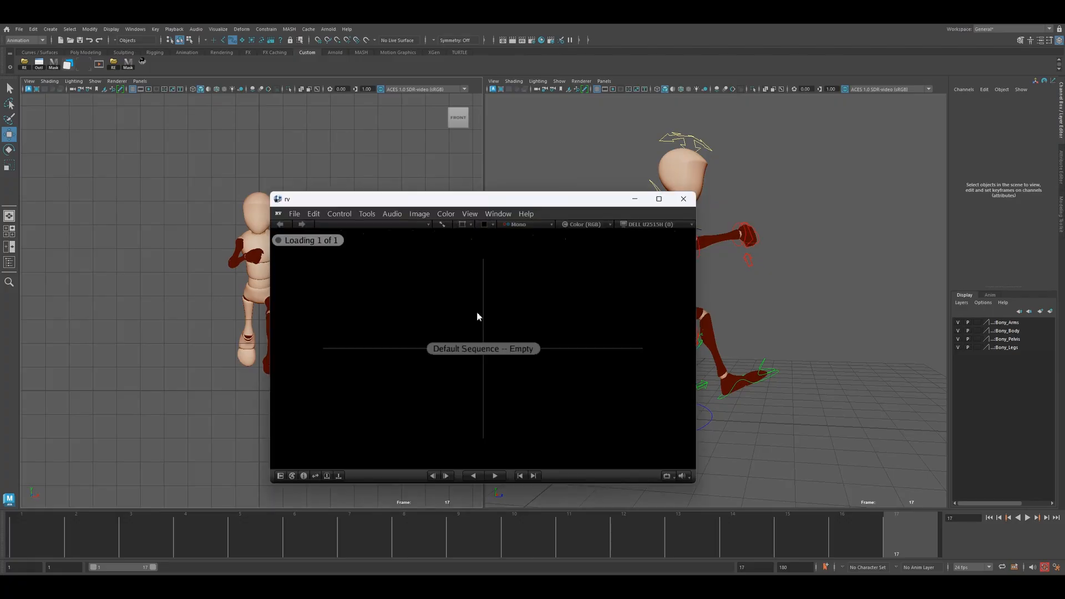
{"action": "left_click", "coordinate": [660, 199]}
{"action": "key", "text": "space"}
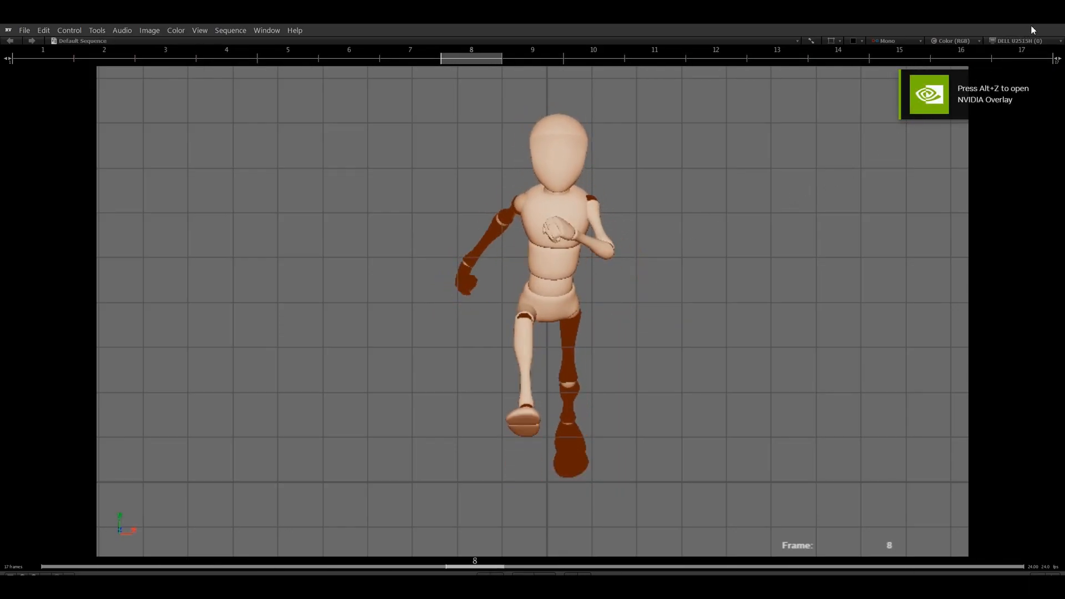
{"action": "left_click", "coordinate": [1051, 16]}
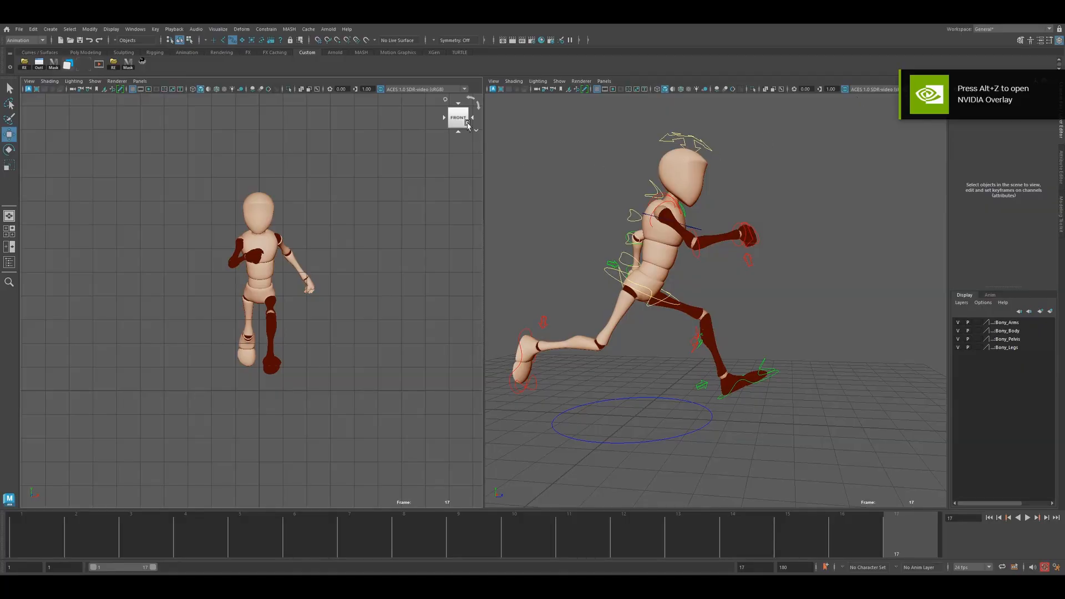
Return the clean viewport to the side view and play the cycle from the start to check the motion
{"action": "left_click", "coordinate": [443, 121]}
{"action": "scroll", "coordinate": [240, 414], "scroll_direction": "up", "scroll_amount": 3}
{"action": "middle_click_drag", "start_coordinate": [200, 396], "coordinate": [297, 390], "text": "alt"}
{"action": "scroll", "coordinate": [178, 488], "scroll_direction": "up", "scroll_amount": 3}
{"action": "left_click", "coordinate": [32, 535]}
{"action": "key", "text": "alt+v"}
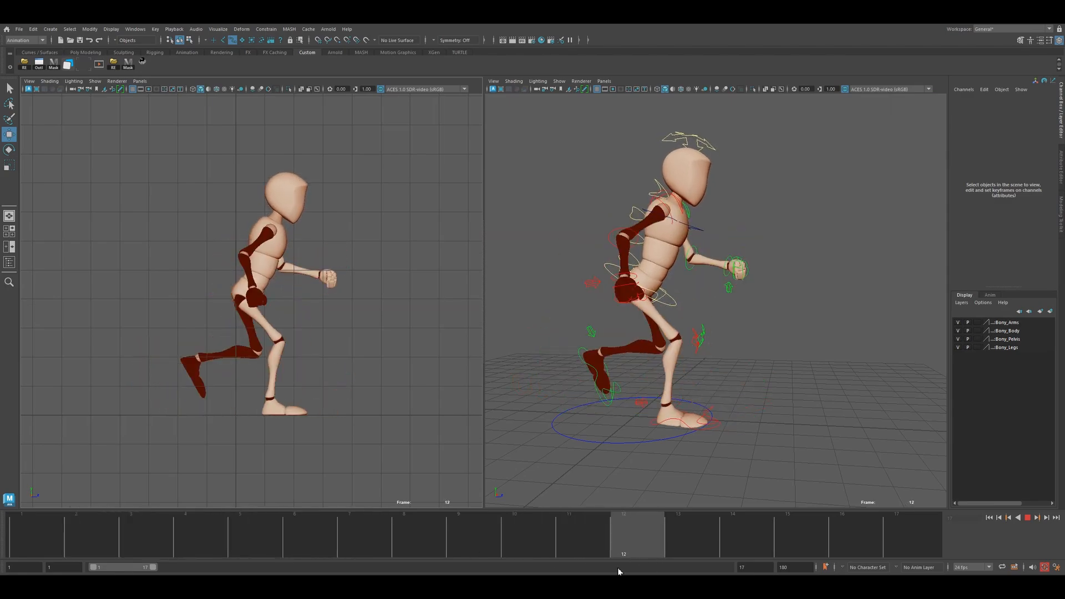
Select the root control at frame 3 and open its Translate Y curve in the Graph Editor
{"action": "left_click", "coordinate": [125, 519]}
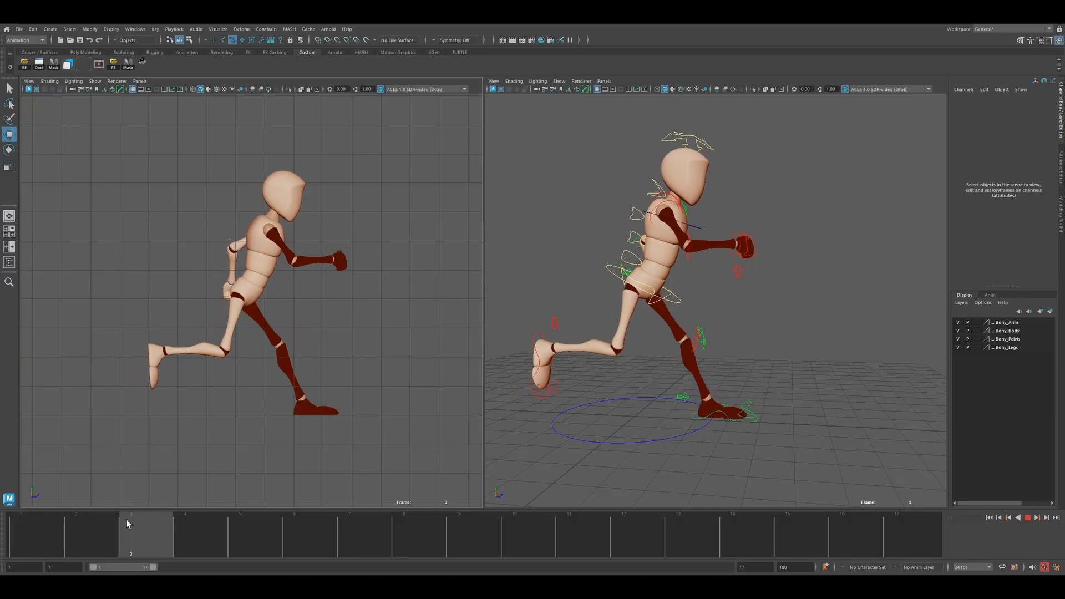
{"action": "left_click", "coordinate": [673, 302]}
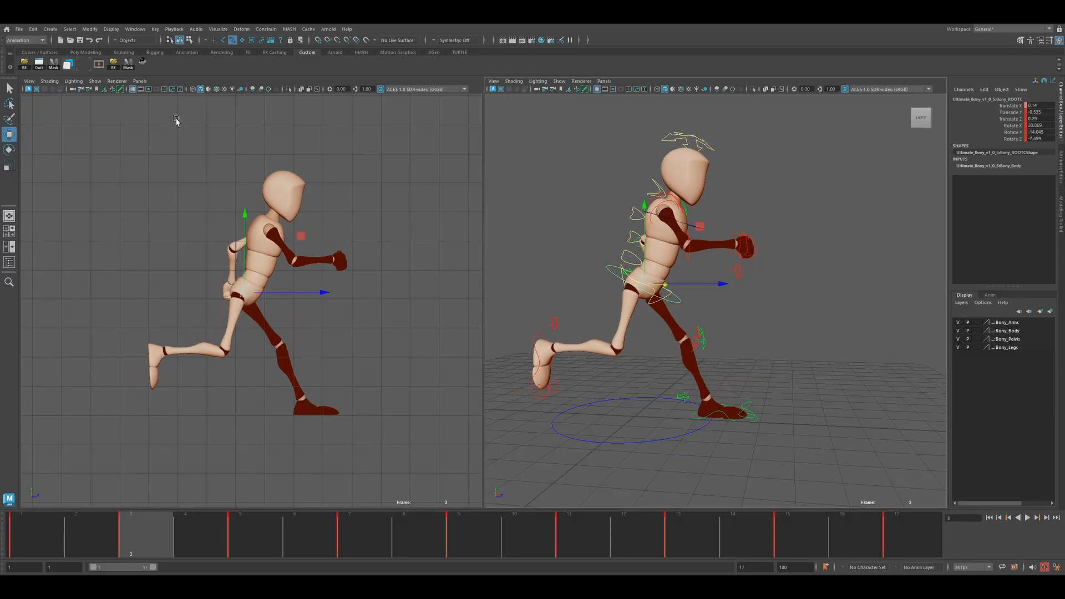
{"action": "left_click", "coordinate": [83, 65]}
{"action": "left_click", "coordinate": [415, 260]}
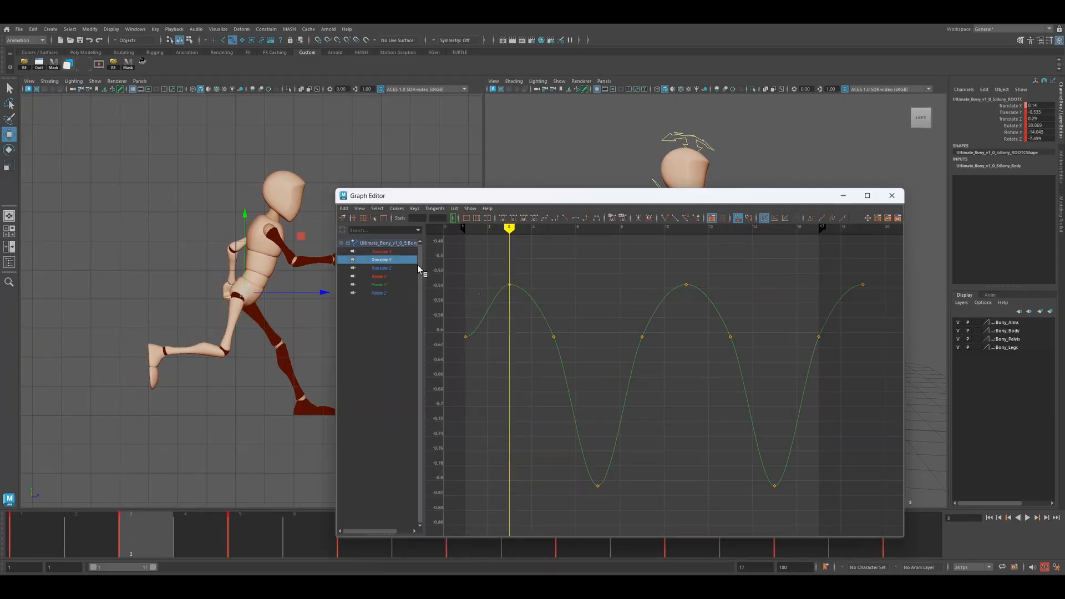
Try lowering the root's Translate Y peak at frame 3 and its low keys at frames 7 and 15
{"action": "left_click_drag", "start_coordinate": [488, 273], "coordinate": [526, 319]}
{"action": "middle_click_drag", "start_coordinate": [526, 319], "coordinate": [524, 336]}
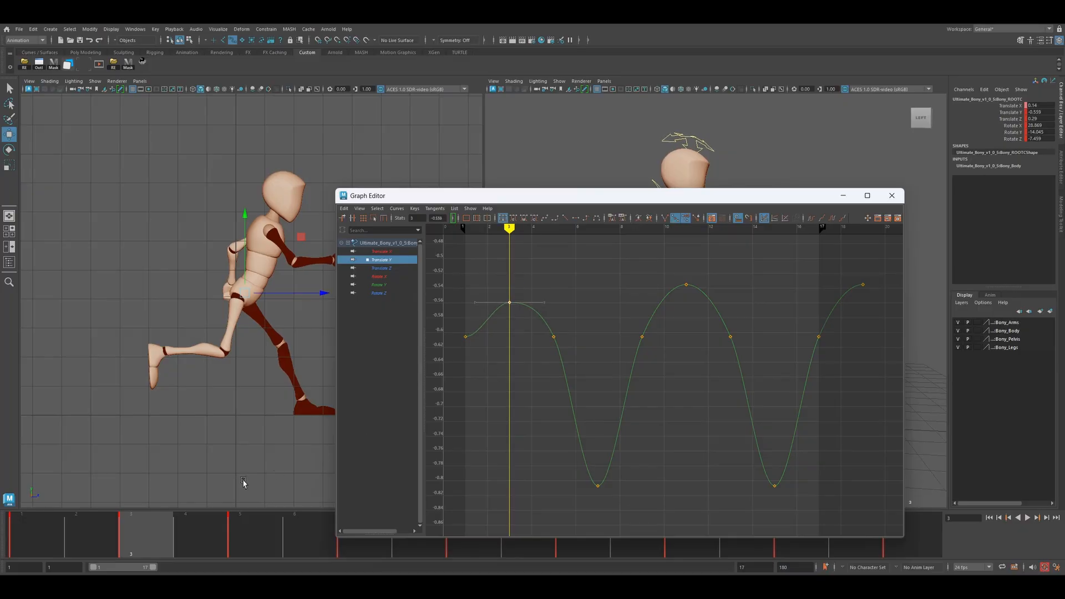
{"action": "key", "text": "ctrl+z"}
{"action": "mouse_move", "coordinate": [133, 536]}
{"action": "left_mouse_down"}
{"action": "mouse_move", "coordinate": [105, 540]}
{"action": "mouse_move", "coordinate": [181, 540]}
{"action": "mouse_move", "coordinate": [22, 539]}
{"action": "mouse_move", "coordinate": [131, 538]}
{"action": "left_mouse_up"}
{"action": "left_click_drag", "start_coordinate": [469, 262], "coordinate": [899, 312]}
{"action": "left_click_drag", "start_coordinate": [180, 538], "coordinate": [351, 546]}
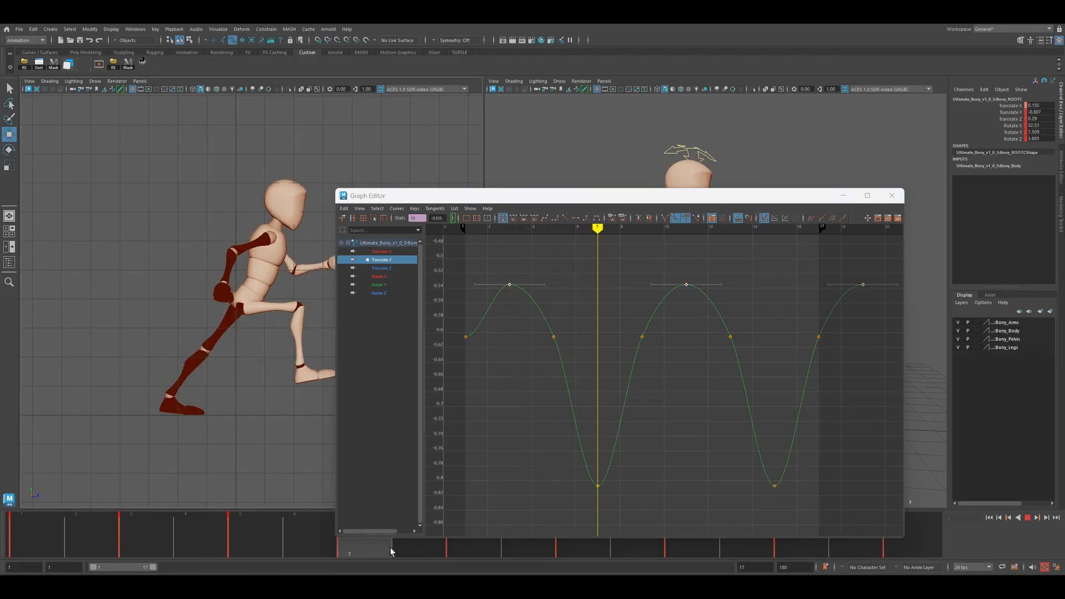
{"action": "left_click_drag", "start_coordinate": [506, 453], "coordinate": [771, 531]}
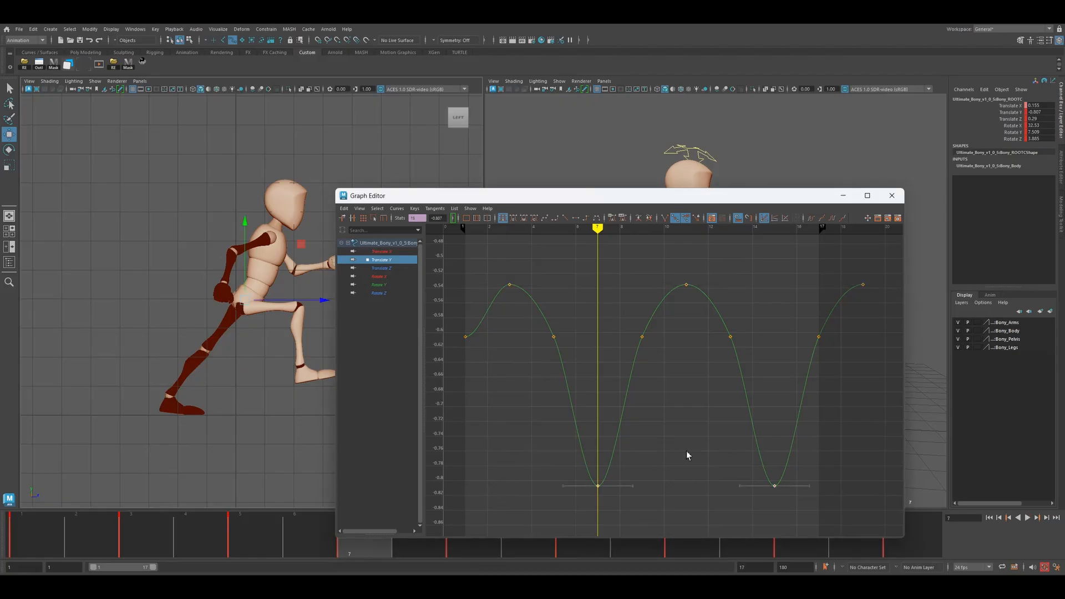
{"action": "middle_click_drag", "start_coordinate": [684, 462], "coordinate": [680, 518]}
{"action": "key", "text": "a"}
{"action": "key", "text": "ctrl+z"}
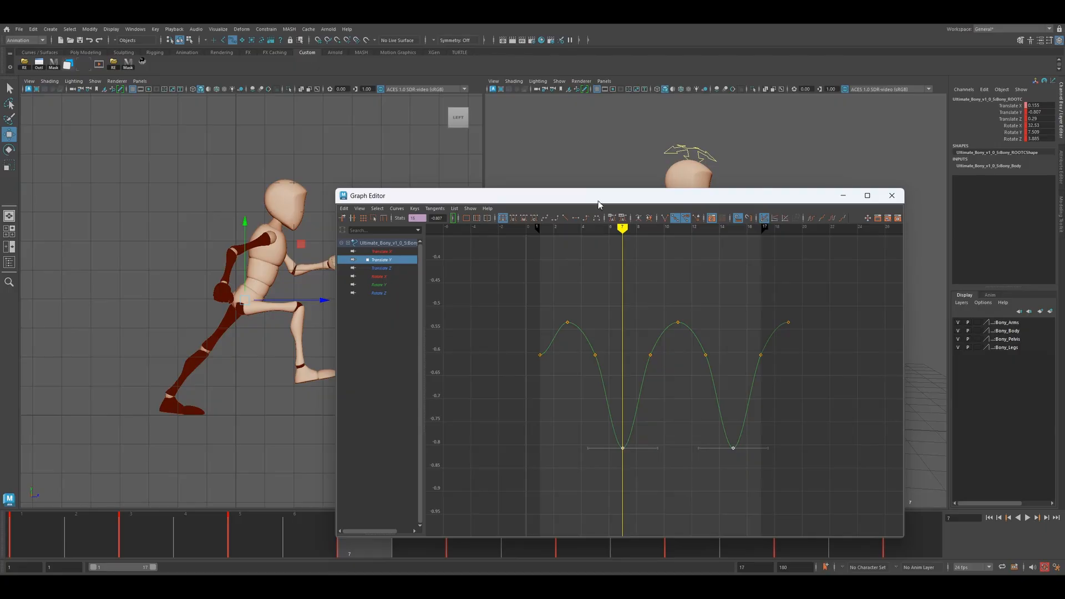
Try lowering the root's Translate Y peak keys at frames 3, 11 and 19 together, checking the poses against the timeline
{"action": "left_click_drag", "start_coordinate": [597, 203], "coordinate": [622, 113]}
{"action": "left_click_drag", "start_coordinate": [356, 531], "coordinate": [582, 536]}
{"action": "left_click_drag", "start_coordinate": [550, 202], "coordinate": [831, 246]}
{"action": "middle_click_drag", "start_coordinate": [797, 270], "coordinate": [801, 283], "text": "shift"}
{"action": "key", "text": "a"}
{"action": "mouse_move", "coordinate": [40, 547]}
{"action": "left_mouse_down"}
{"action": "mouse_move", "coordinate": [247, 533]}
{"action": "mouse_move", "coordinate": [749, 535]}
{"action": "mouse_move", "coordinate": [418, 522]}
{"action": "mouse_move", "coordinate": [497, 524]}
{"action": "mouse_move", "coordinate": [83, 531]}
{"action": "mouse_move", "coordinate": [158, 517]}
{"action": "mouse_move", "coordinate": [197, 520]}
{"action": "mouse_move", "coordinate": [33, 531]}
{"action": "left_mouse_up"}
{"action": "left_click", "coordinate": [650, 387]}
{"action": "key", "text": "ctrl+z"}
{"action": "key", "text": "ctrl+z"}
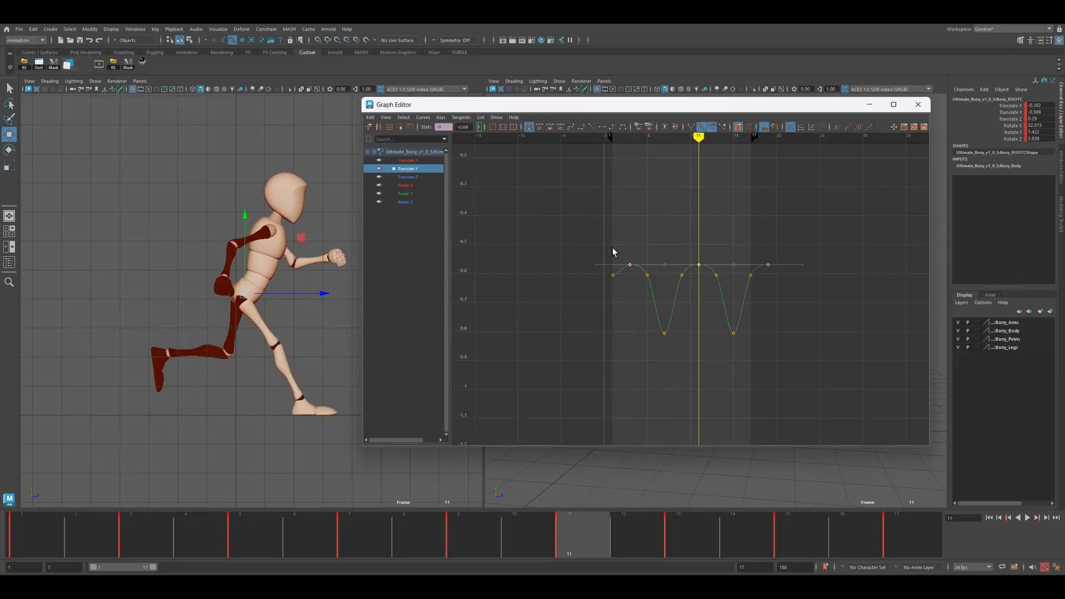
{"action": "middle_click_drag", "start_coordinate": [612, 259], "coordinate": [611, 250]}
Lower all keys of the root's Translate Y curve slightly, scrub the cycle to check, and close the Graph Editor
{"action": "left_click_drag", "start_coordinate": [594, 220], "coordinate": [813, 352]}
{"action": "middle_click_drag", "start_coordinate": [791, 316], "coordinate": [791, 323]}
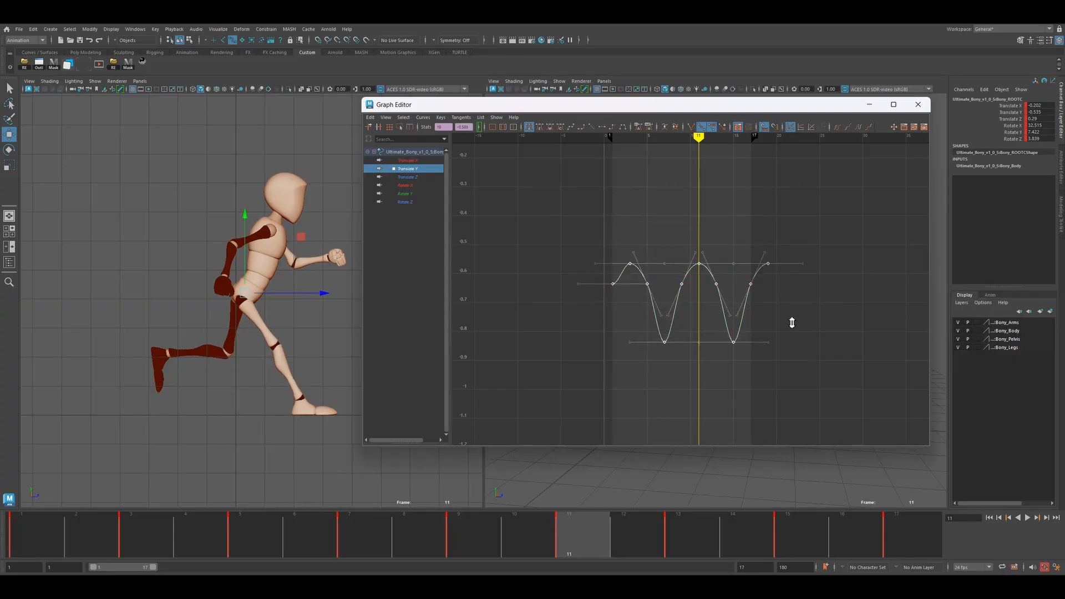
{"action": "left_click_drag", "start_coordinate": [139, 527], "coordinate": [896, 558]}
{"action": "left_click", "coordinate": [918, 104]}
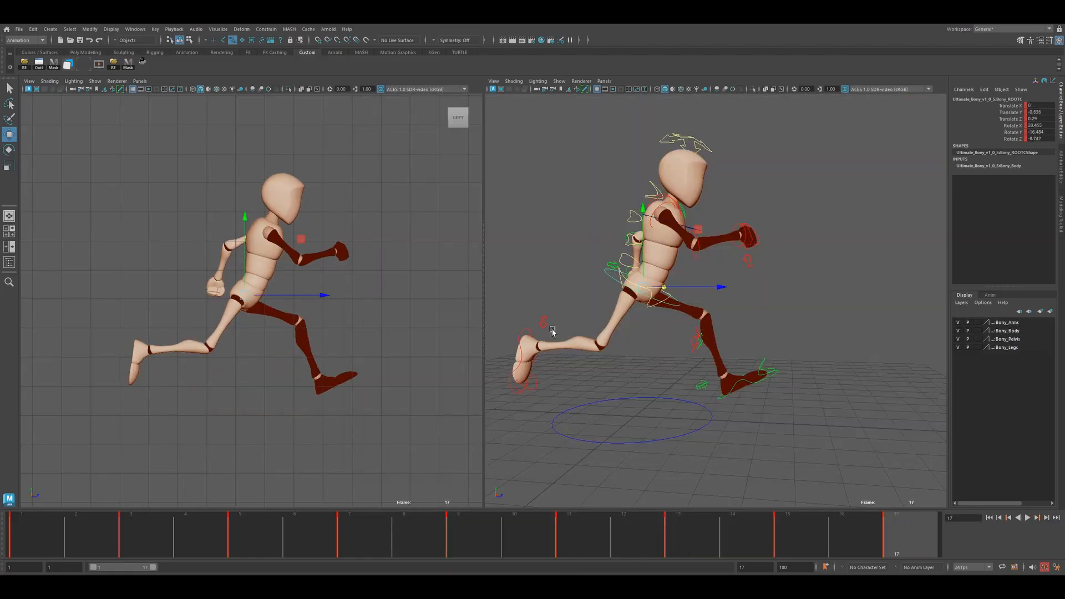
Playblast the cycle from the side view with the whole character framed, review it full-screen, and return to the scene
{"action": "left_click", "coordinate": [372, 399]}
{"action": "scroll", "coordinate": [298, 420], "scroll_direction": "down", "scroll_amount": 3}
{"action": "middle_click_drag", "start_coordinate": [312, 399], "coordinate": [322, 400], "text": "alt"}
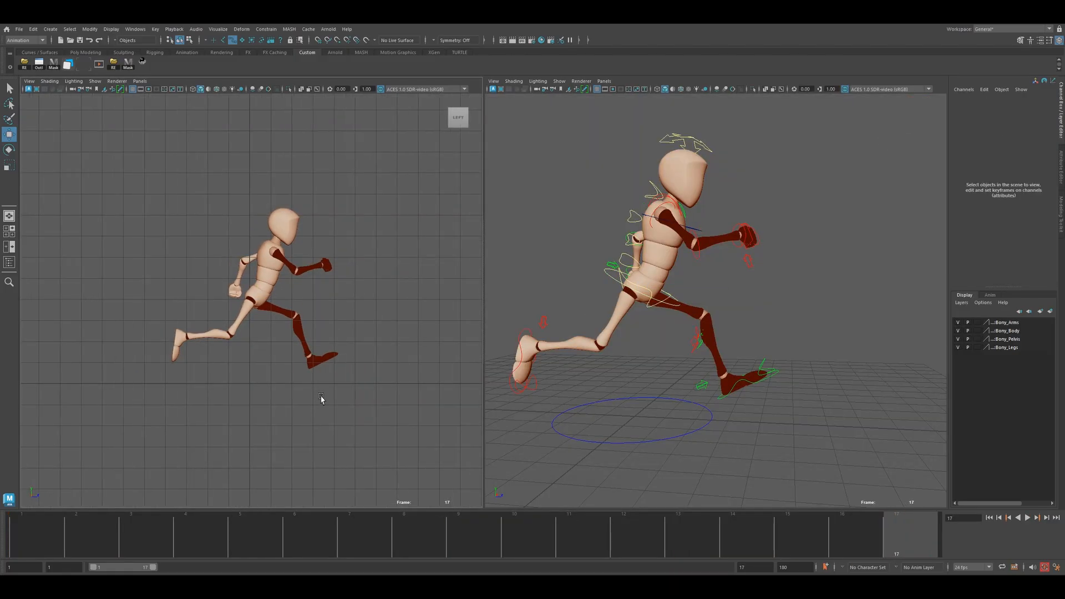
{"action": "right_click", "coordinate": [331, 524]}
{"action": "left_click", "coordinate": [369, 484]}
{"action": "left_click", "coordinate": [503, 306]}
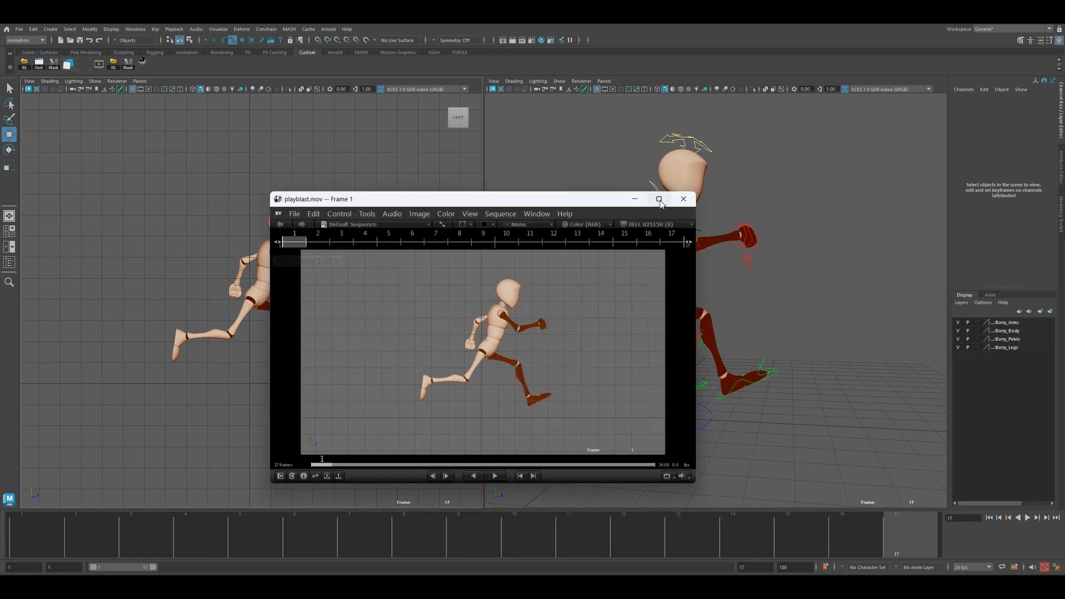
{"action": "left_click", "coordinate": [659, 200]}
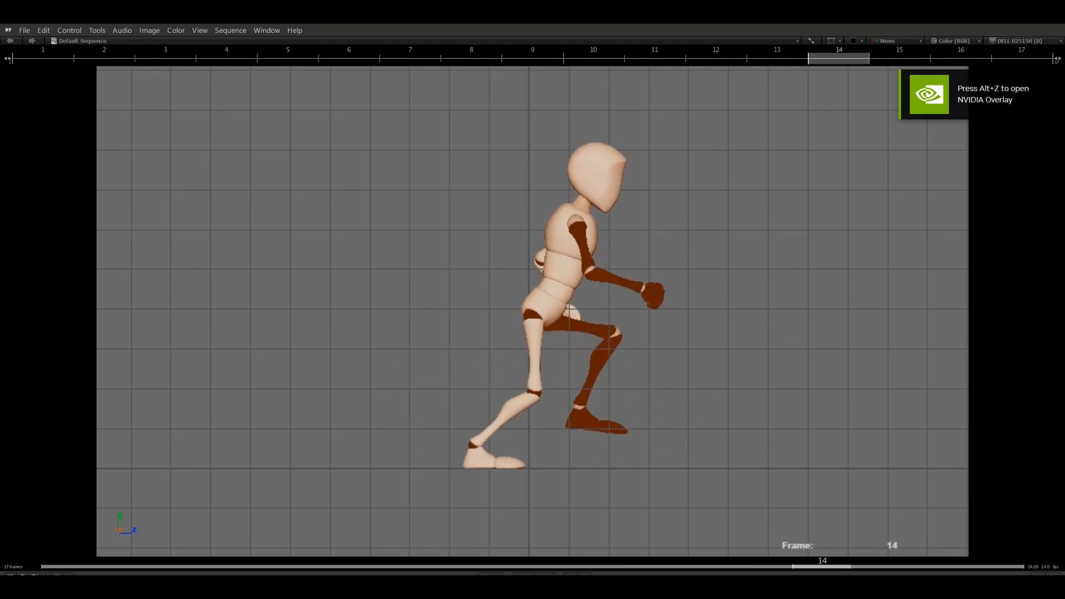
{"action": "key", "text": "alt+Tab"}
{"action": "left_click", "coordinate": [579, 394]}
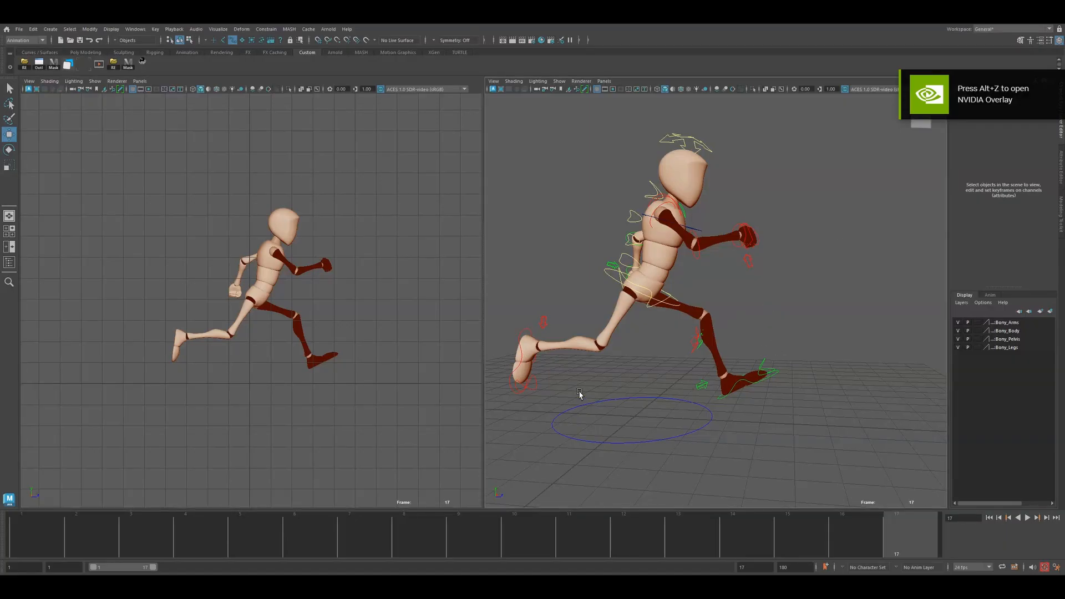
Select the right foot control, then scrub and play the cycle to examine how the trailing foot swings around frame 3
{"action": "left_click", "coordinate": [521, 341]}
{"action": "scroll", "coordinate": [230, 411], "scroll_direction": "up", "scroll_amount": 4}
{"action": "scroll", "coordinate": [273, 425], "scroll_direction": "up", "scroll_amount": 1}
{"action": "middle_click_drag", "start_coordinate": [273, 424], "coordinate": [275, 375], "text": "alt"}
{"action": "scroll", "coordinate": [244, 370], "scroll_direction": "down", "scroll_amount": 4}
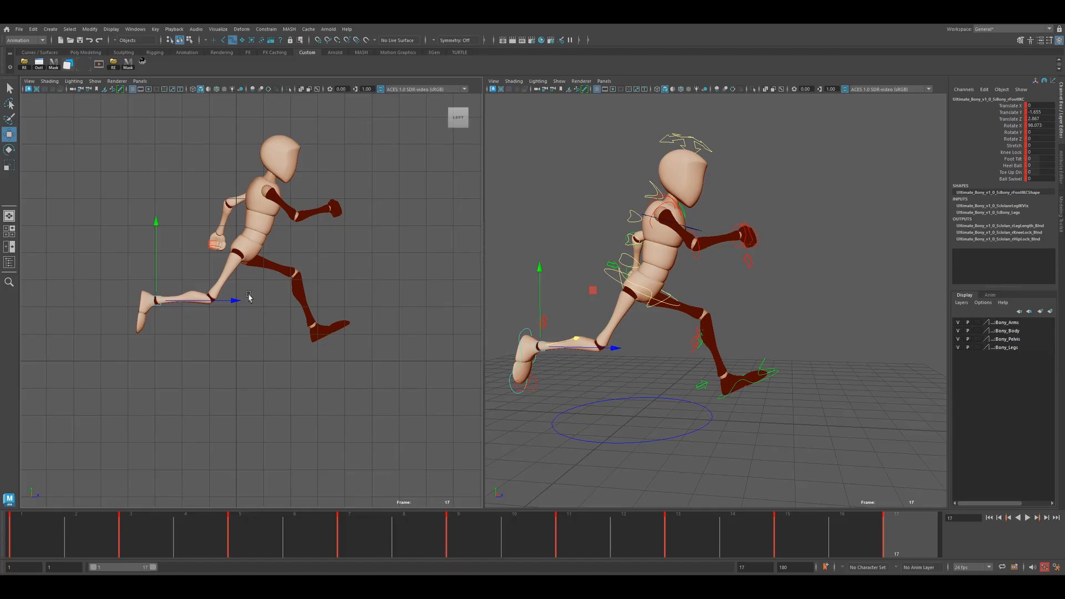
{"action": "left_click_drag", "start_coordinate": [97, 535], "coordinate": [142, 528]}
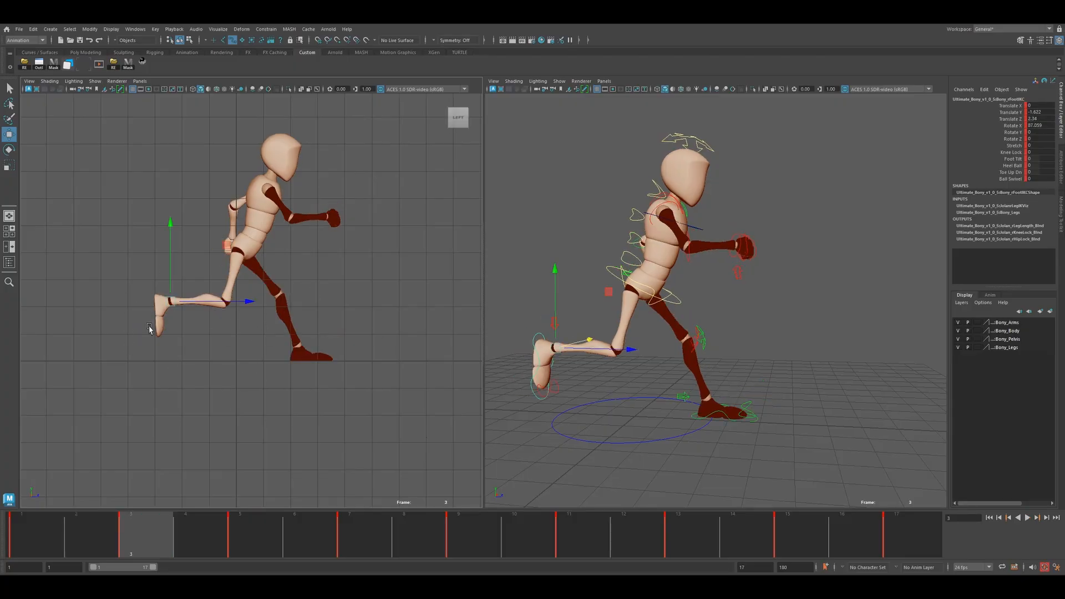
{"action": "left_click_drag", "start_coordinate": [100, 538], "coordinate": [356, 544]}
{"action": "key", "text": "alt+v"}
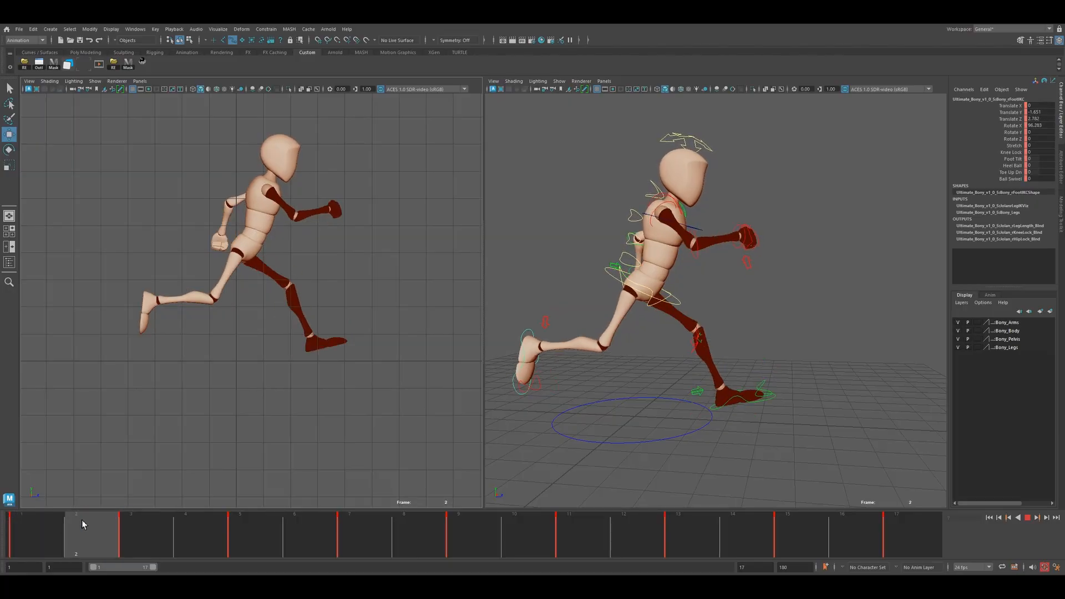
{"action": "key", "text": "alt+v"}
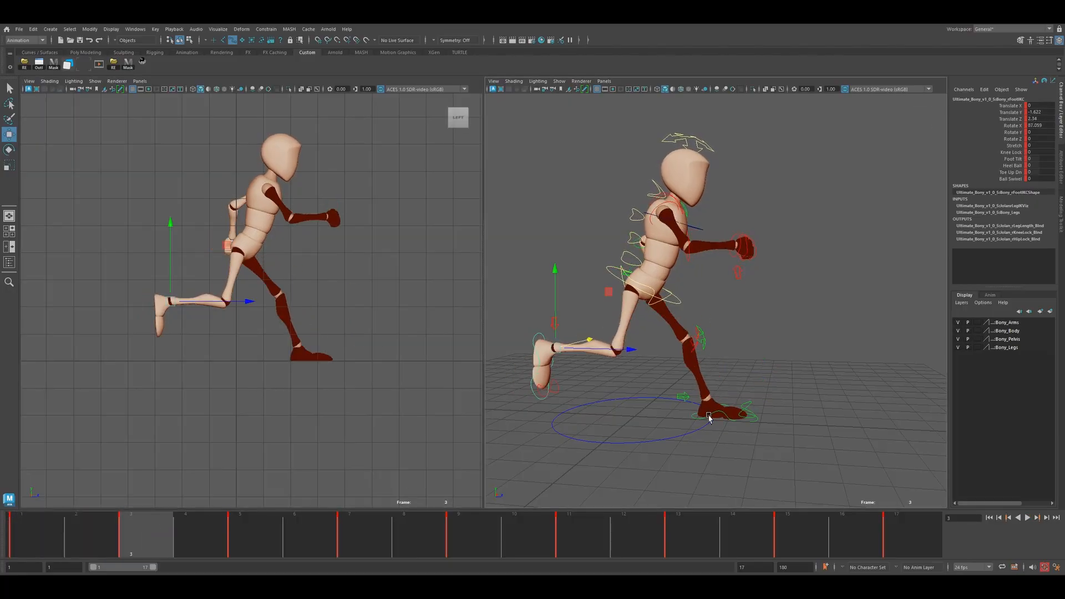
Raise the left heel at frame 7 by increasing the left foot control's Heel Ball value, and scrub to check
{"action": "key", "text": "alt+v"}
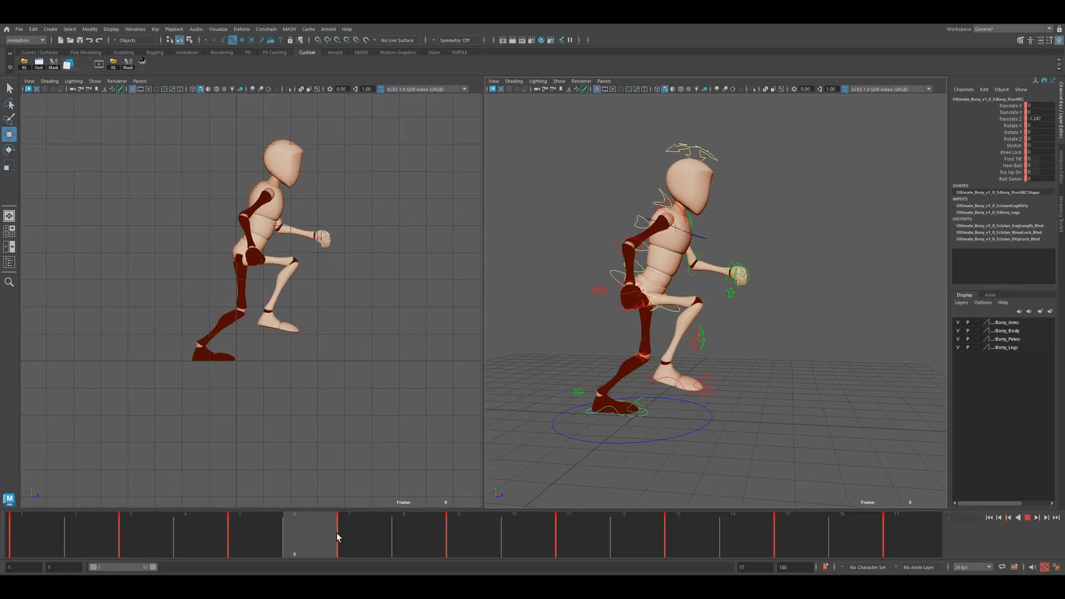
{"action": "left_click", "coordinate": [383, 524]}
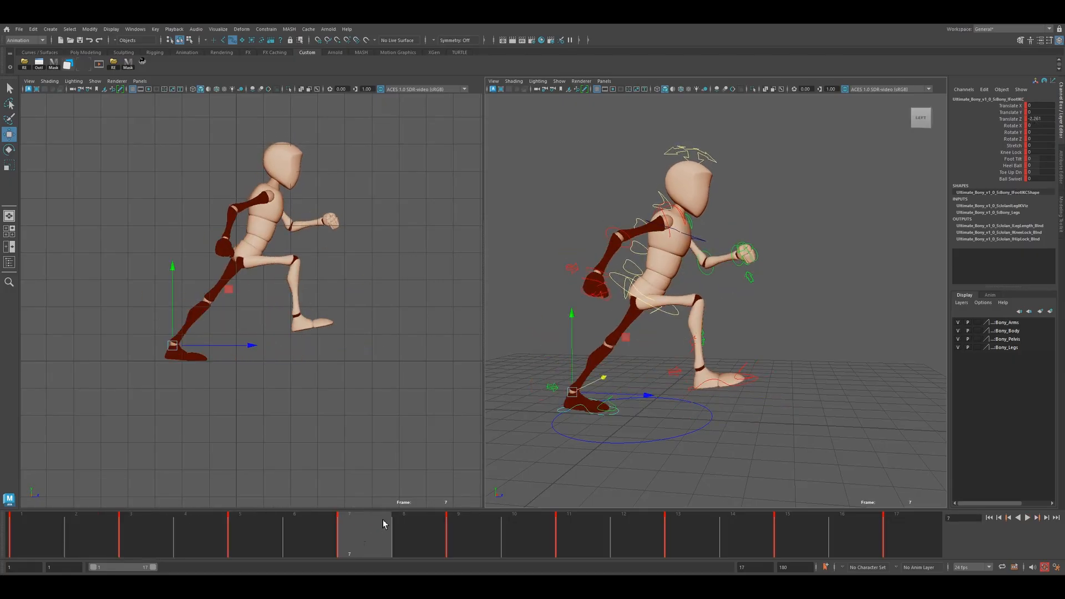
{"action": "left_click", "coordinate": [1011, 164]}
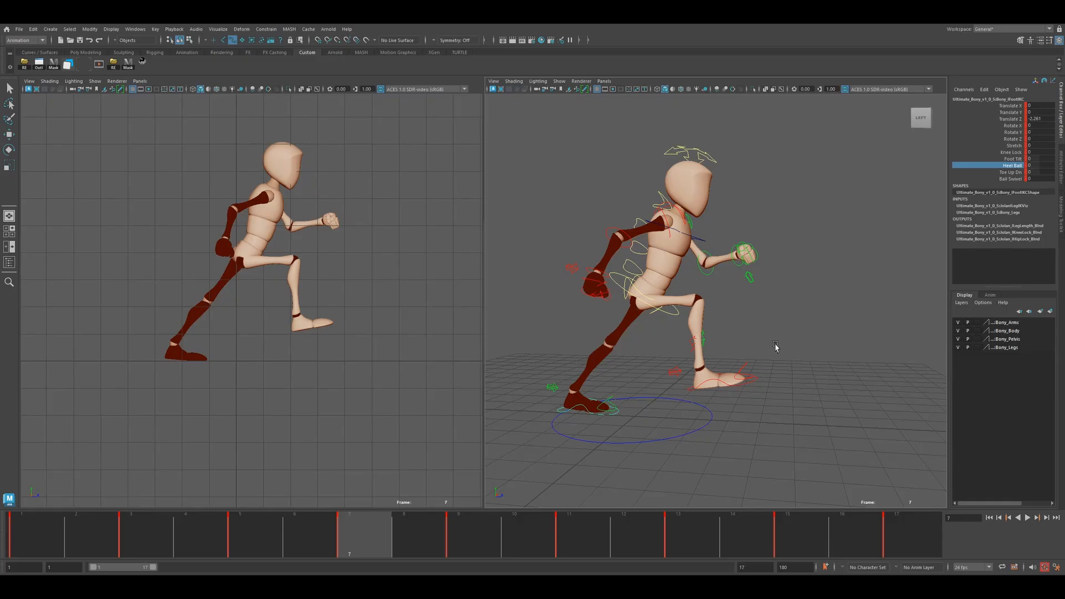
{"action": "middle_click_drag", "start_coordinate": [751, 358], "coordinate": [765, 357]}
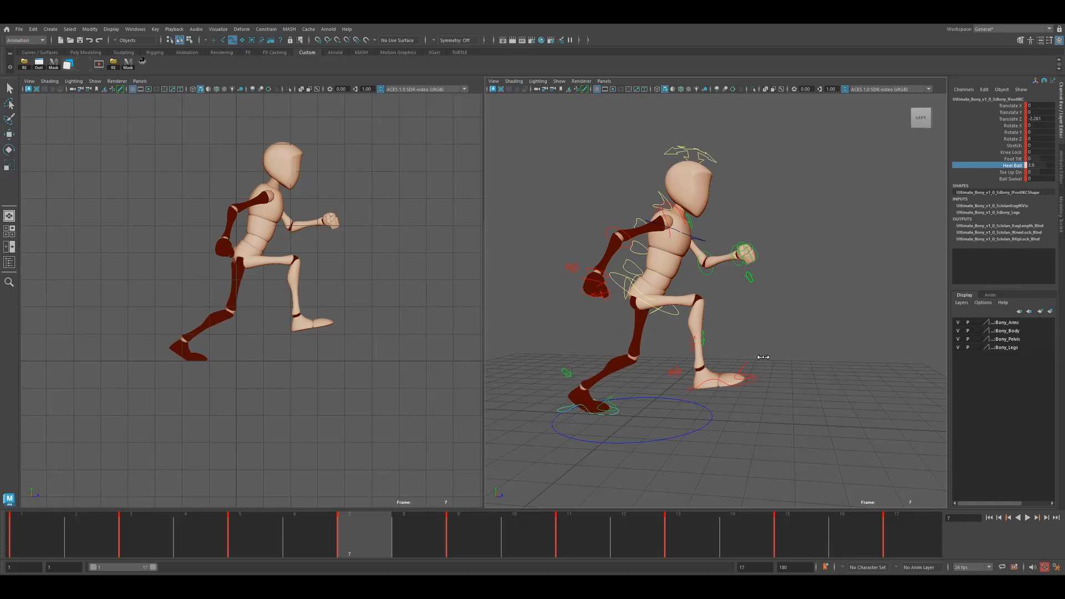
{"action": "left_click_drag", "start_coordinate": [314, 533], "coordinate": [578, 540]}
At frame 11, rotate the left foot control to about 113° in X, raise it, nudge it forward, and scrub to check
{"action": "left_click_drag", "start_coordinate": [494, 533], "coordinate": [583, 539]}
{"action": "key", "text": "e"}
{"action": "left_click_drag", "start_coordinate": [239, 264], "coordinate": [249, 306]}
{"action": "key", "text": "w"}
{"action": "left_click_drag", "start_coordinate": [175, 278], "coordinate": [173, 265]}
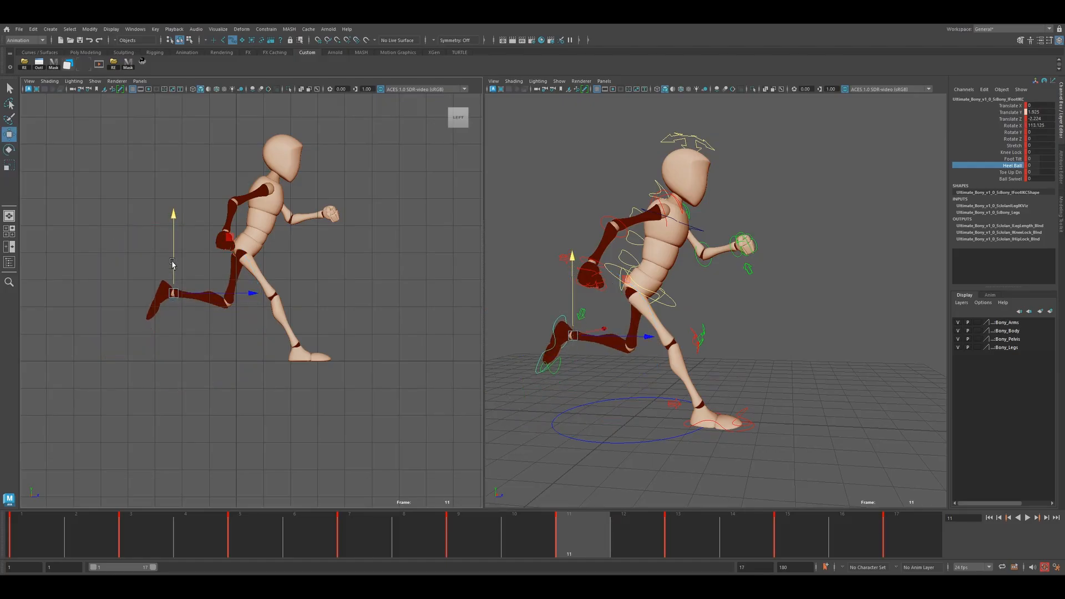
{"action": "left_click_drag", "start_coordinate": [220, 295], "coordinate": [227, 297]}
{"action": "left_click_drag", "start_coordinate": [363, 538], "coordinate": [701, 565]}
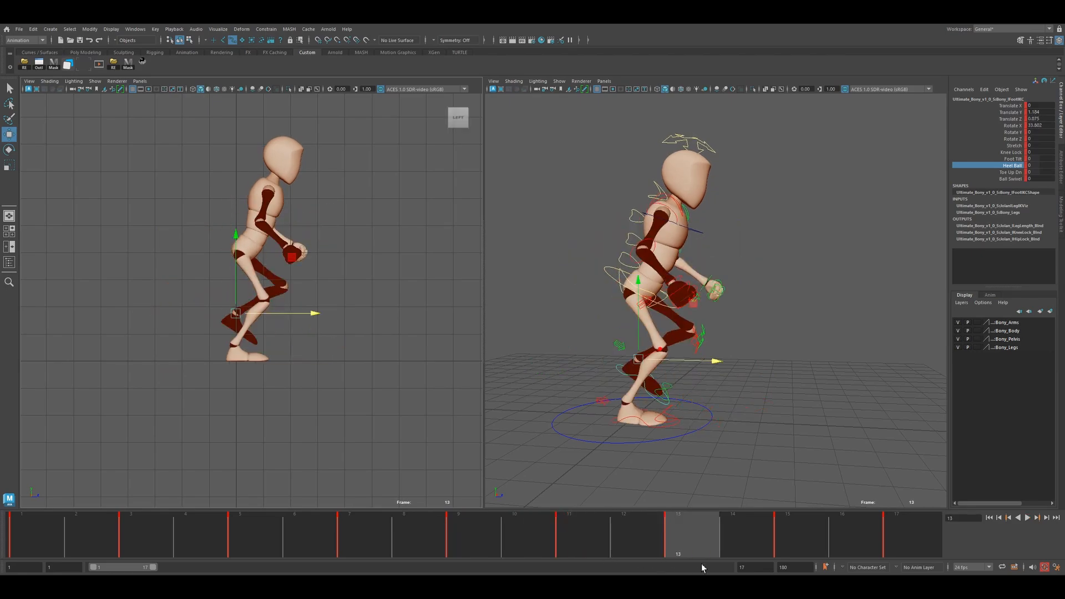
Rotate the left foot's toes downward at frame 15 and scrub the whole cycle to check the foot's swing
{"action": "left_click_drag", "start_coordinate": [501, 544], "coordinate": [813, 543]}
{"action": "key", "text": "e"}
{"action": "left_click_drag", "start_coordinate": [335, 278], "coordinate": [322, 325]}
{"action": "key", "text": "w"}
{"action": "left_click_drag", "start_coordinate": [396, 537], "coordinate": [920, 555]}
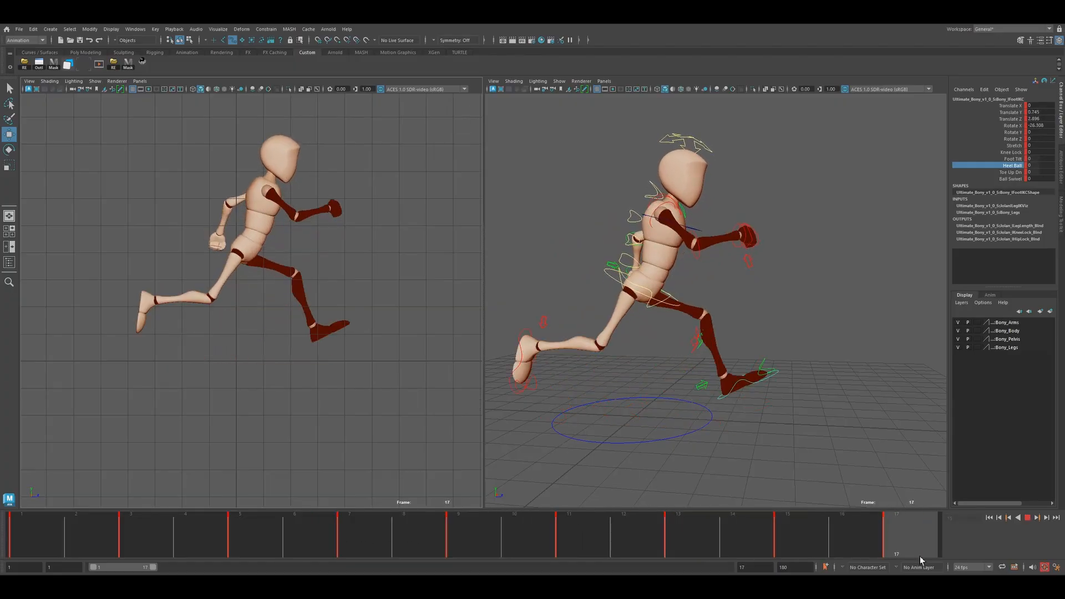
{"action": "left_click_drag", "start_coordinate": [135, 535], "coordinate": [914, 555]}
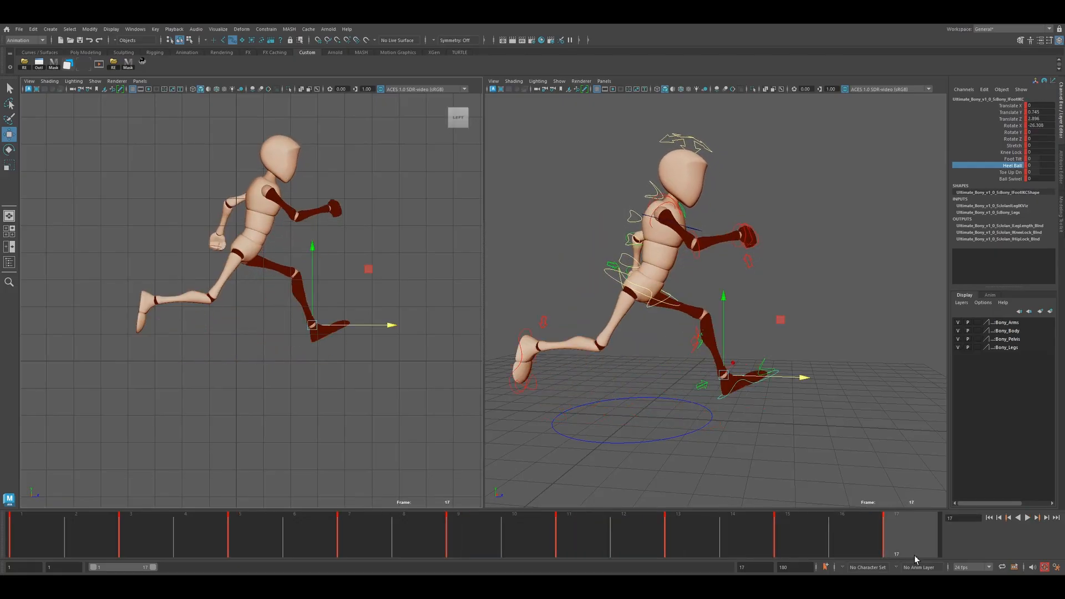
At frame 3, nudge the right foot control forward to Translate Z 2.31 and rotate it to about 101° in X
{"action": "left_click", "coordinate": [521, 340]}
{"action": "left_click_drag", "start_coordinate": [64, 530], "coordinate": [138, 530]}
{"action": "left_click_drag", "start_coordinate": [238, 305], "coordinate": [243, 302]}
{"action": "key", "text": "e"}
{"action": "key", "text": "w"}
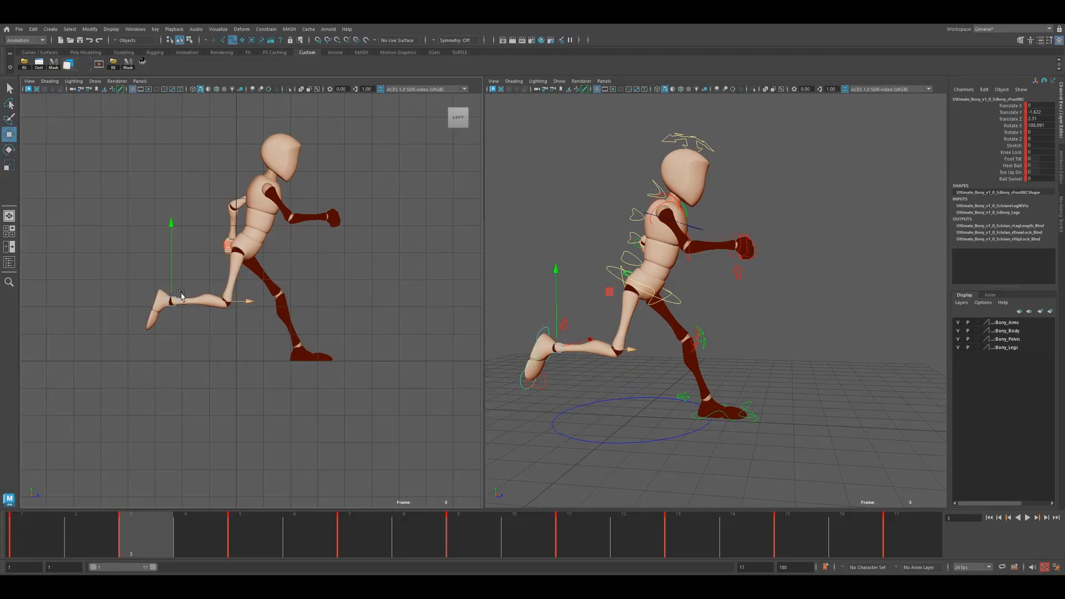
Raise the right foot slightly at frame 3, and at frame 7 reposition it and tilt it to about 41 in Rotate X
{"action": "left_click_drag", "start_coordinate": [170, 271], "coordinate": [174, 264]}
{"action": "left_click_drag", "start_coordinate": [79, 527], "coordinate": [380, 557]}
{"action": "left_click_drag", "start_coordinate": [297, 277], "coordinate": [298, 284]}
{"action": "left_click_drag", "start_coordinate": [335, 321], "coordinate": [316, 320]}
{"action": "key", "text": "e"}
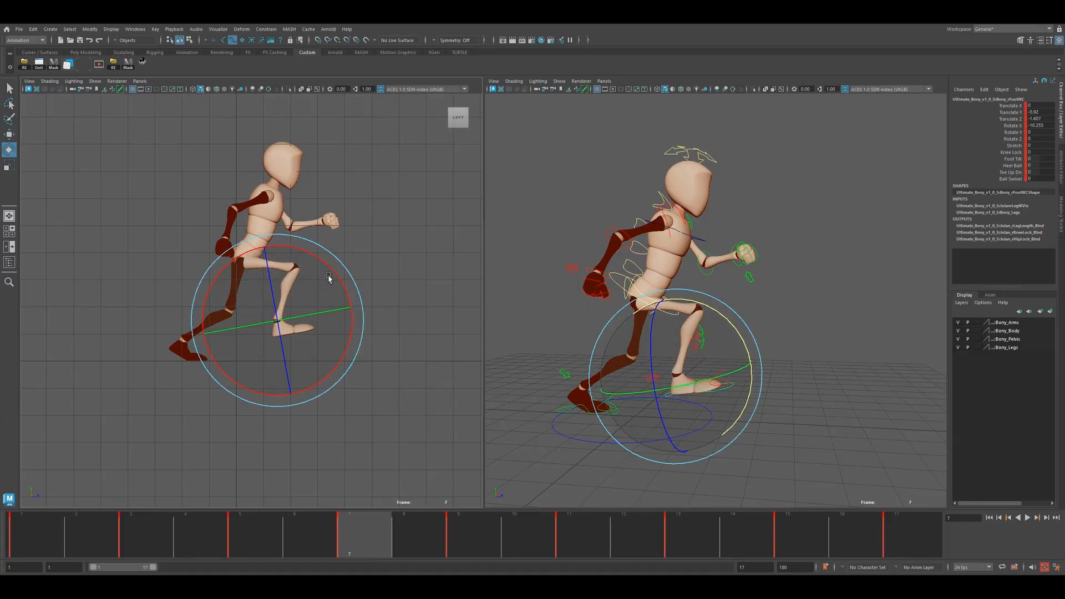
{"action": "left_click_drag", "start_coordinate": [331, 294], "coordinate": [311, 355]}
{"action": "key", "text": "w"}
Lift the right foot's heel at frame 15 by setting Heel Ball to about 4
{"action": "left_click_drag", "start_coordinate": [27, 538], "coordinate": [880, 535]}
{"action": "left_click_drag", "start_coordinate": [678, 530], "coordinate": [775, 527]}
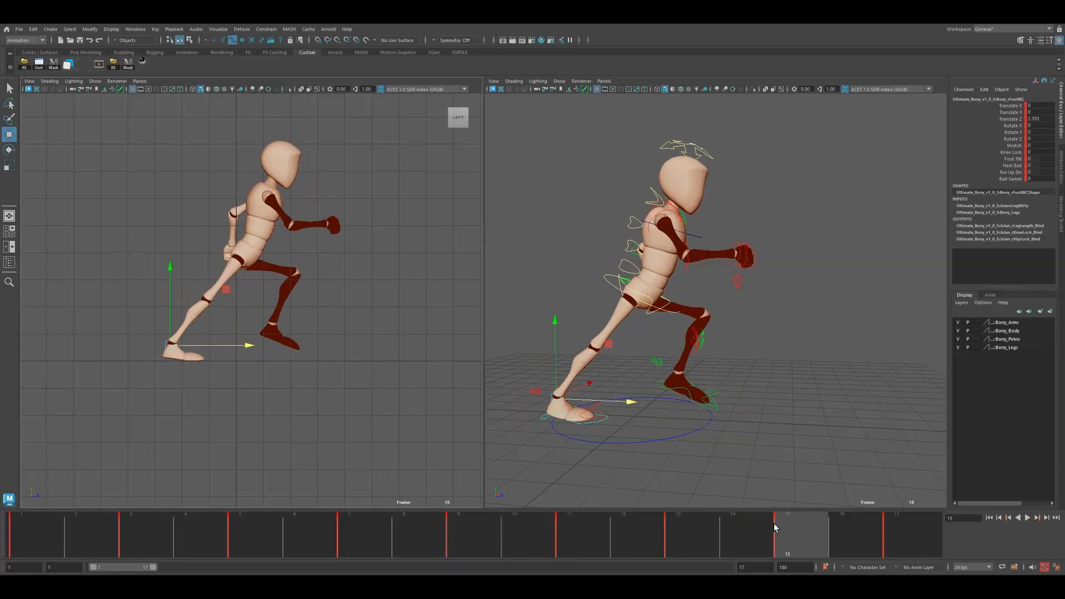
{"action": "middle_click_drag", "start_coordinate": [744, 347], "coordinate": [748, 352]}
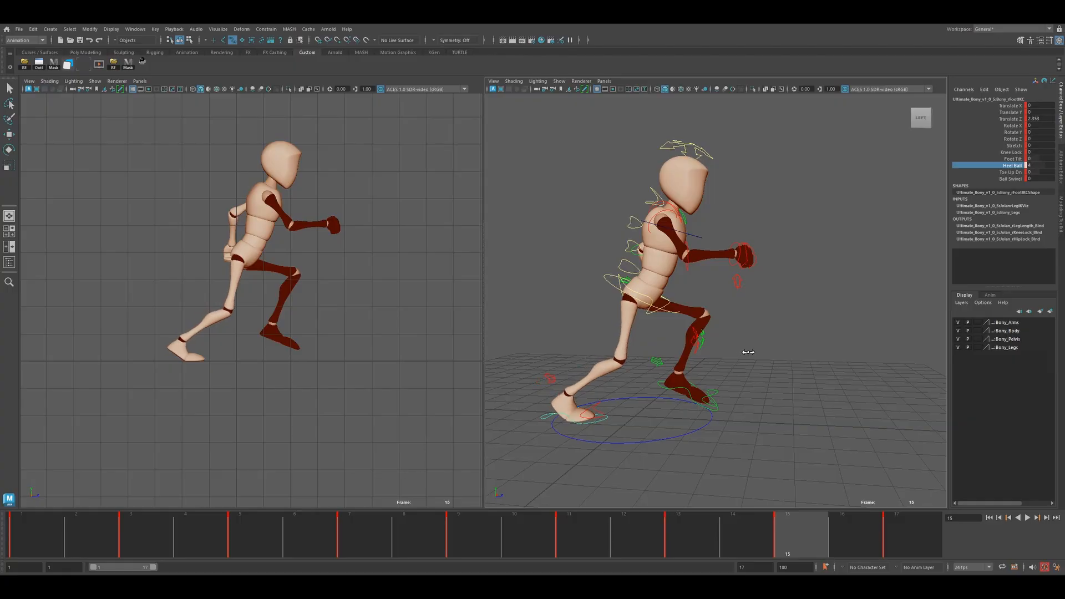
{"action": "left_click_drag", "start_coordinate": [799, 533], "coordinate": [893, 531]}
At frame 5, kick the right foot up and back behind the knee, with Rotate X at about 109
{"action": "left_click_drag", "start_coordinate": [102, 520], "coordinate": [241, 531]}
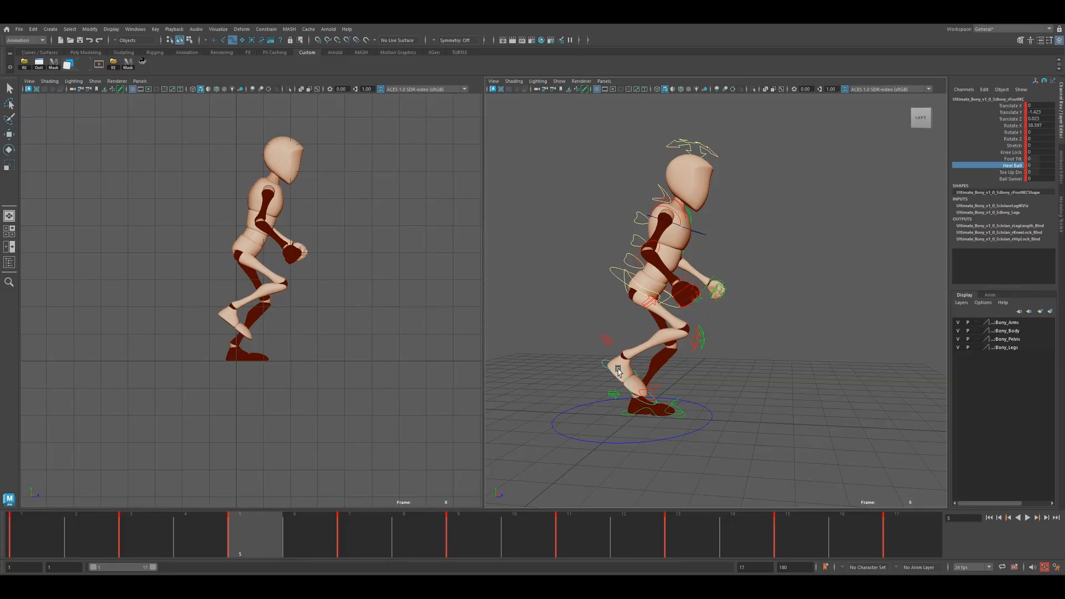
{"action": "key", "text": "w"}
{"action": "left_click_drag", "start_coordinate": [296, 309], "coordinate": [275, 310]}
{"action": "key", "text": "e"}
{"action": "key", "text": "w"}
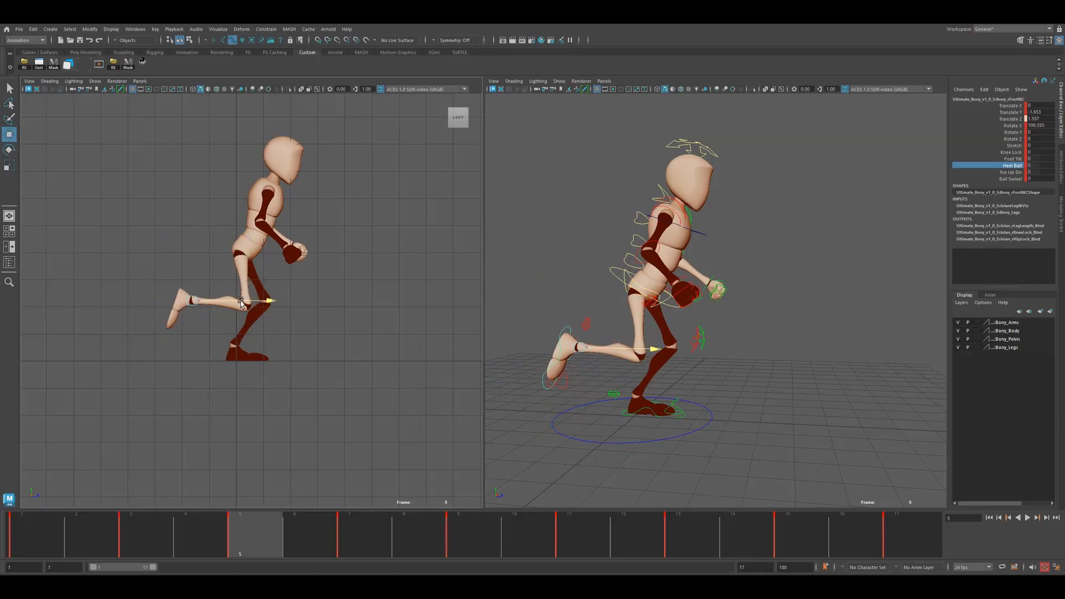
Refine the right foot at frame 5 to about 1.5 in Translate Z and about 115 in Rotate X
{"action": "left_click_drag", "start_coordinate": [251, 516], "coordinate": [384, 532]}
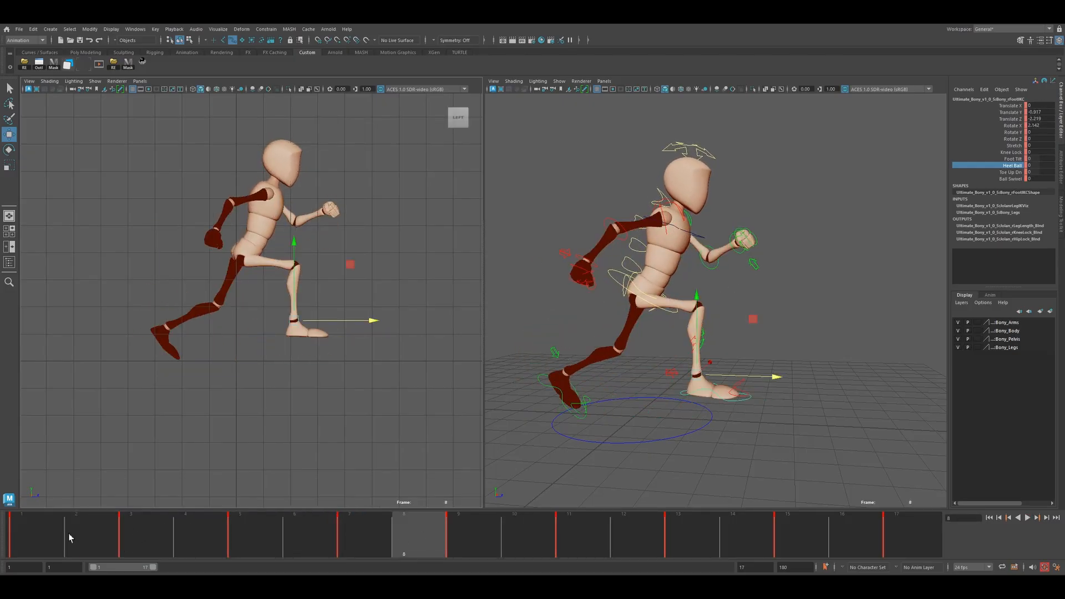
{"action": "left_click_drag", "start_coordinate": [39, 541], "coordinate": [267, 531]}
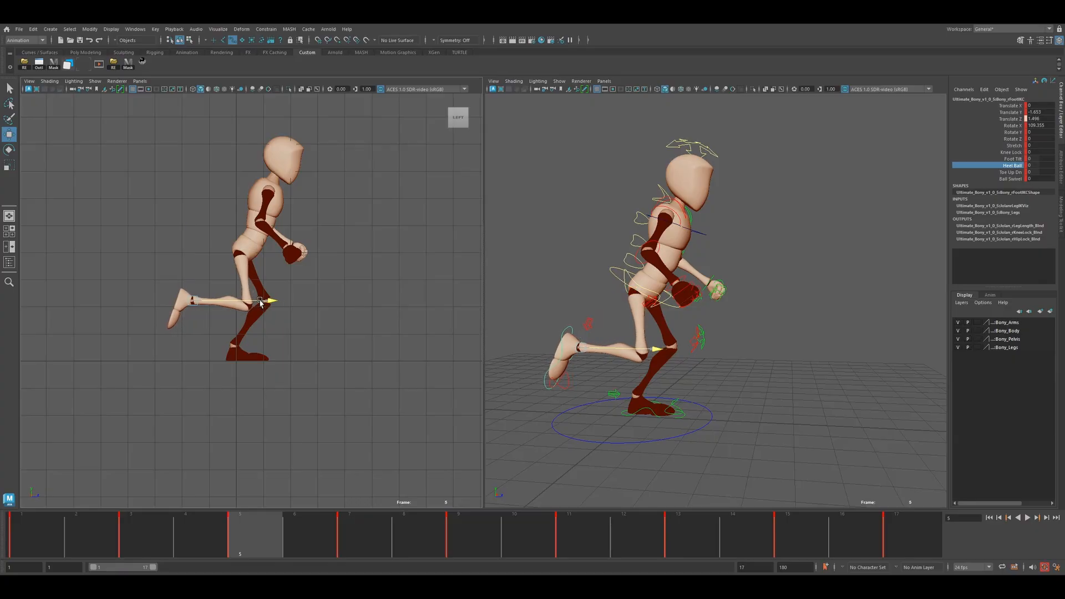
{"action": "left_click_drag", "start_coordinate": [204, 519], "coordinate": [257, 547]}
{"action": "key", "text": "e"}
{"action": "left_click_drag", "start_coordinate": [120, 528], "coordinate": [452, 523]}
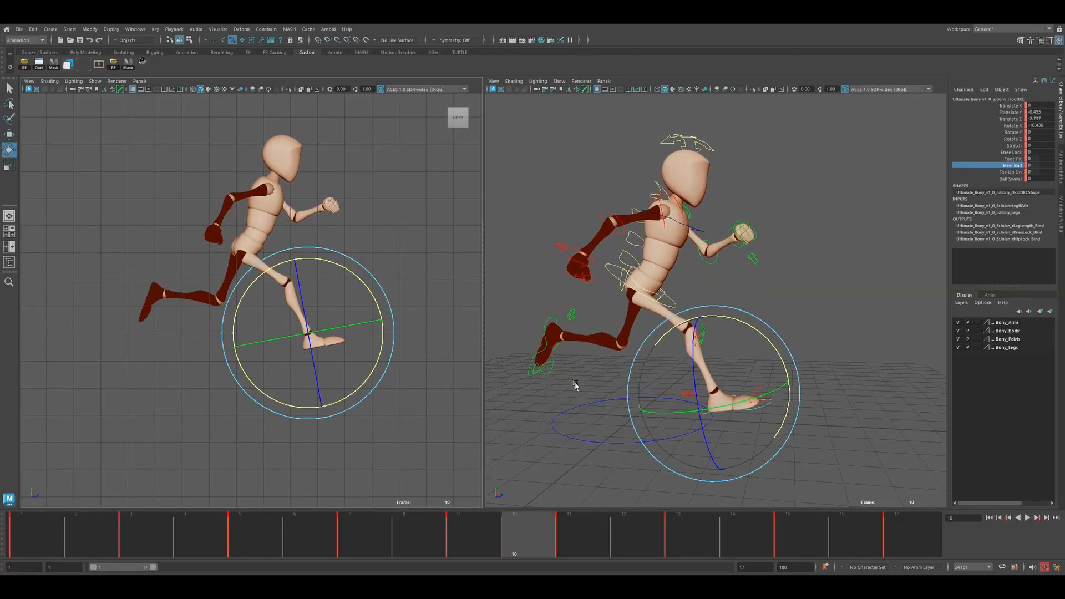
At frame 13, move the left foot back behind the knee and rotate it so the toes point down
{"action": "left_click", "coordinate": [545, 335]}
{"action": "left_click_drag", "start_coordinate": [281, 534], "coordinate": [672, 553]}
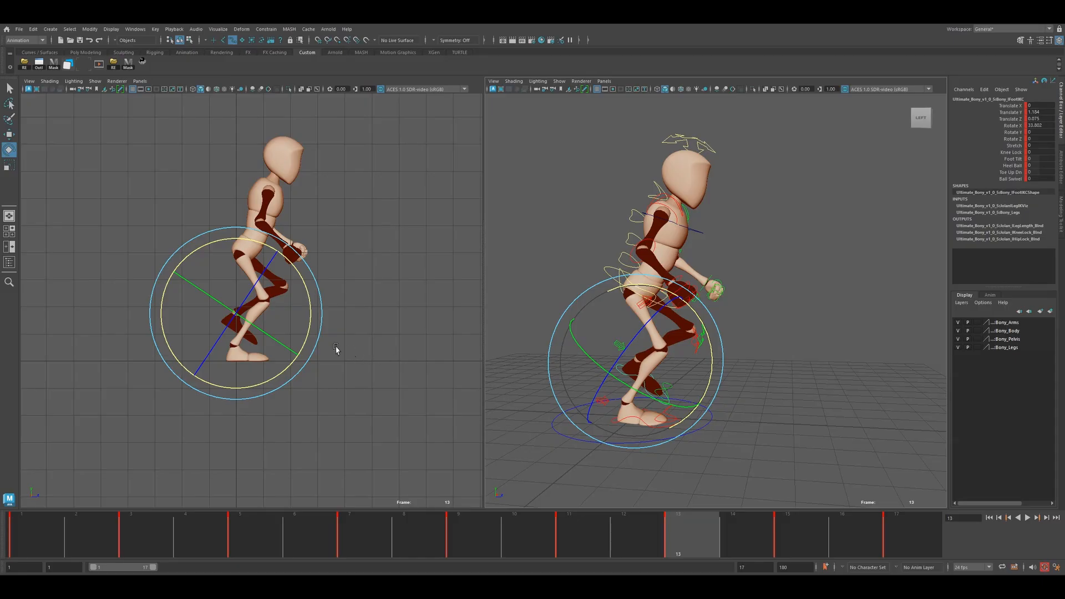
{"action": "key", "text": "w"}
{"action": "left_click_drag", "start_coordinate": [271, 314], "coordinate": [242, 313]}
{"action": "key", "text": "e"}
{"action": "left_click_drag", "start_coordinate": [255, 260], "coordinate": [261, 299]}
{"action": "key", "text": "w"}
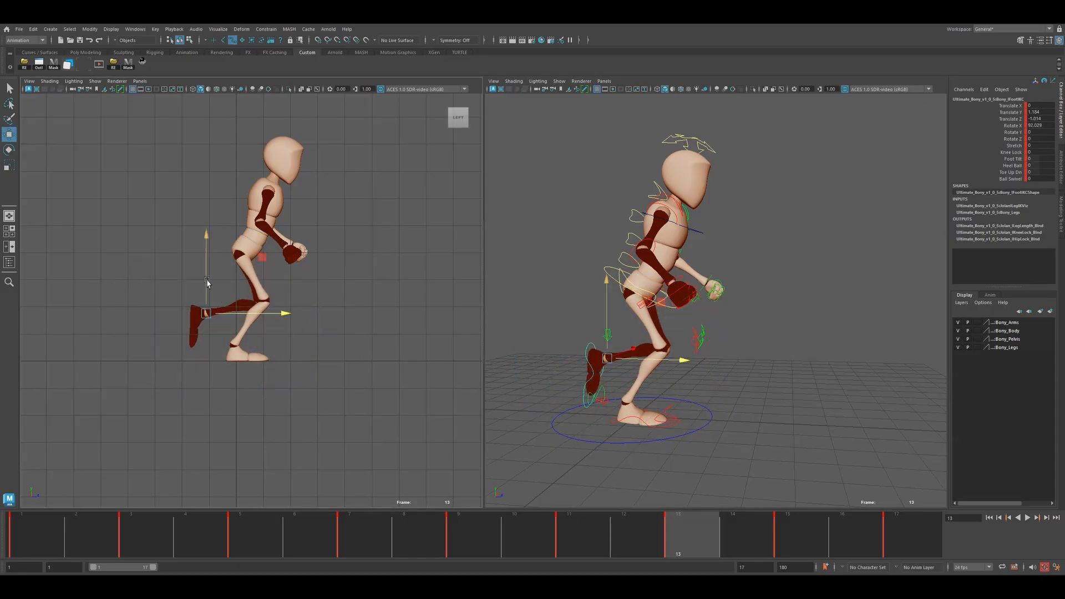
{"action": "key", "text": "e"}
{"action": "left_click_drag", "start_coordinate": [206, 266], "coordinate": [250, 302]}
{"action": "key", "text": "w"}
Deselect the controls and playblast the side view, overwriting the existing playblast.mov
{"action": "left_click_drag", "start_coordinate": [405, 535], "coordinate": [898, 564]}
{"action": "left_click", "coordinate": [412, 465]}
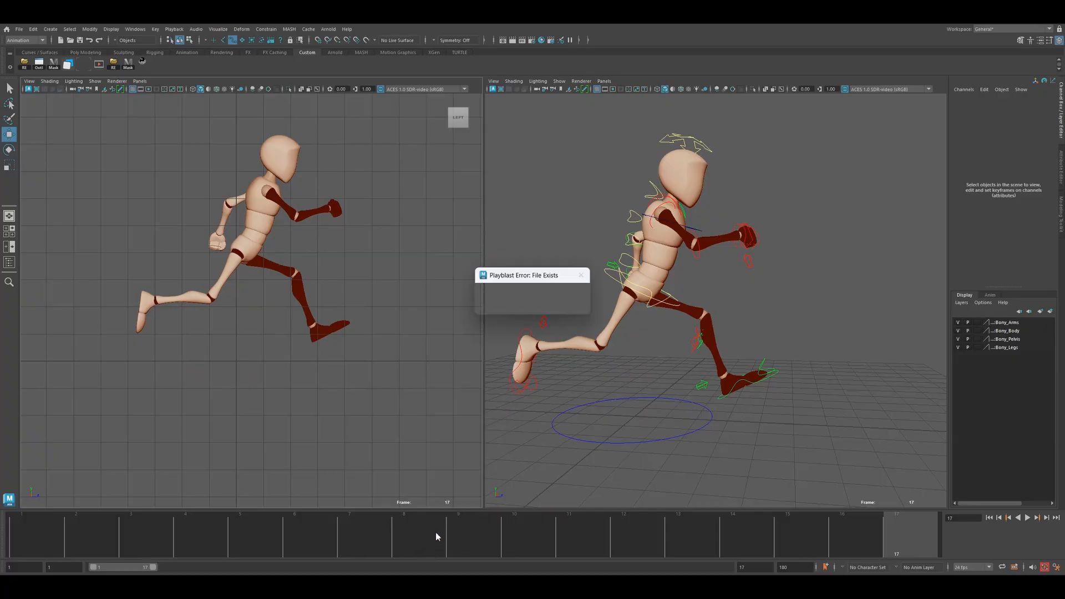
{"action": "left_click", "coordinate": [511, 305]}
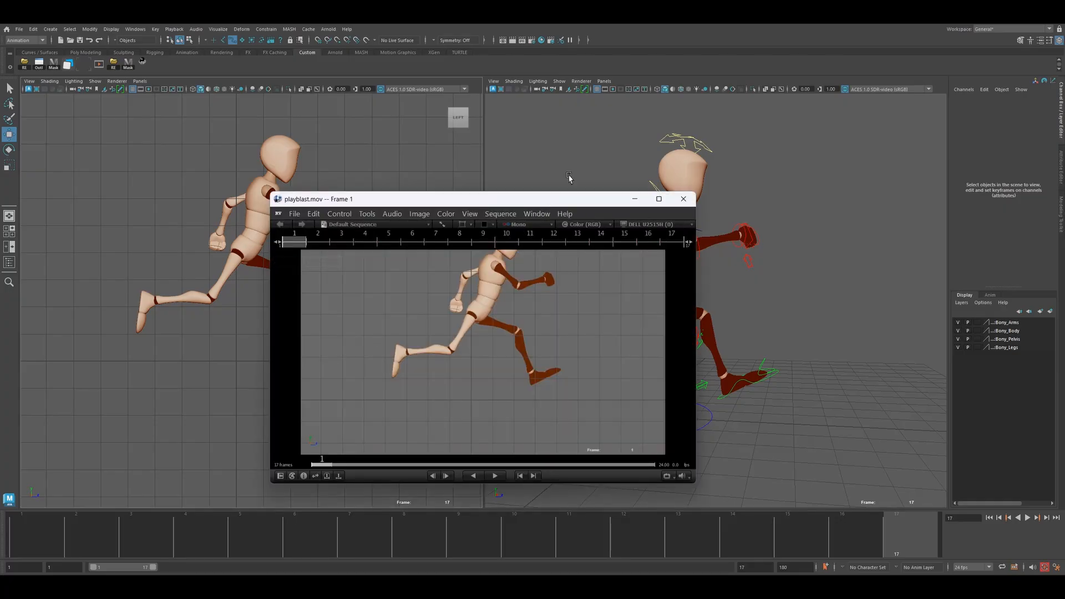
Play the run cycle playblast in the enlarged RV viewer and return it to frame 1
{"action": "left_click", "coordinate": [659, 199]}
{"action": "key", "text": "space"}
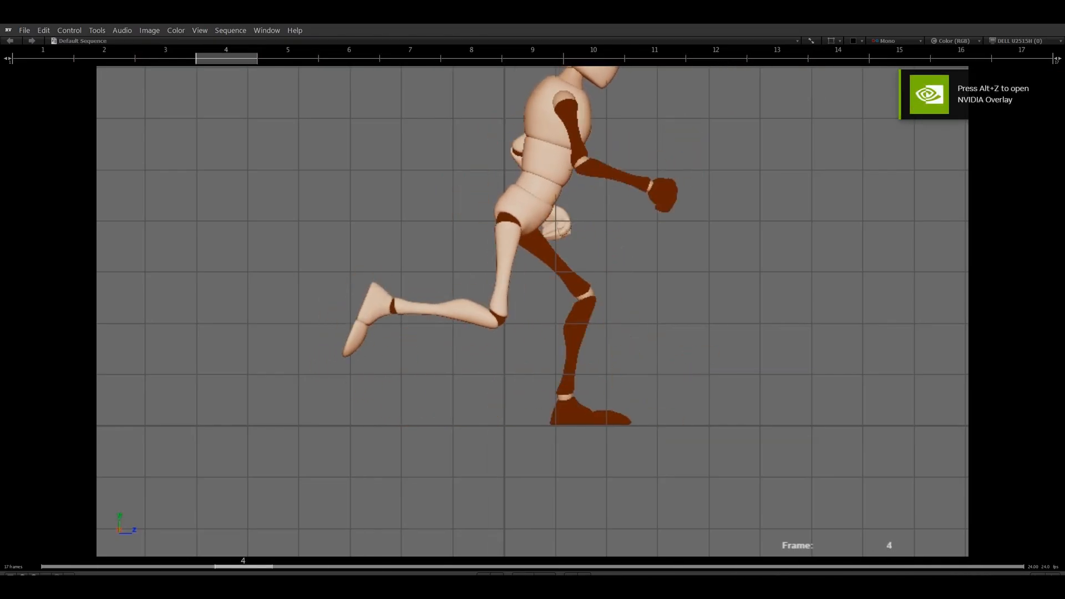
{"action": "key", "text": "space"}
{"action": "left_click_drag", "start_coordinate": [297, 80], "coordinate": [1, 85]}
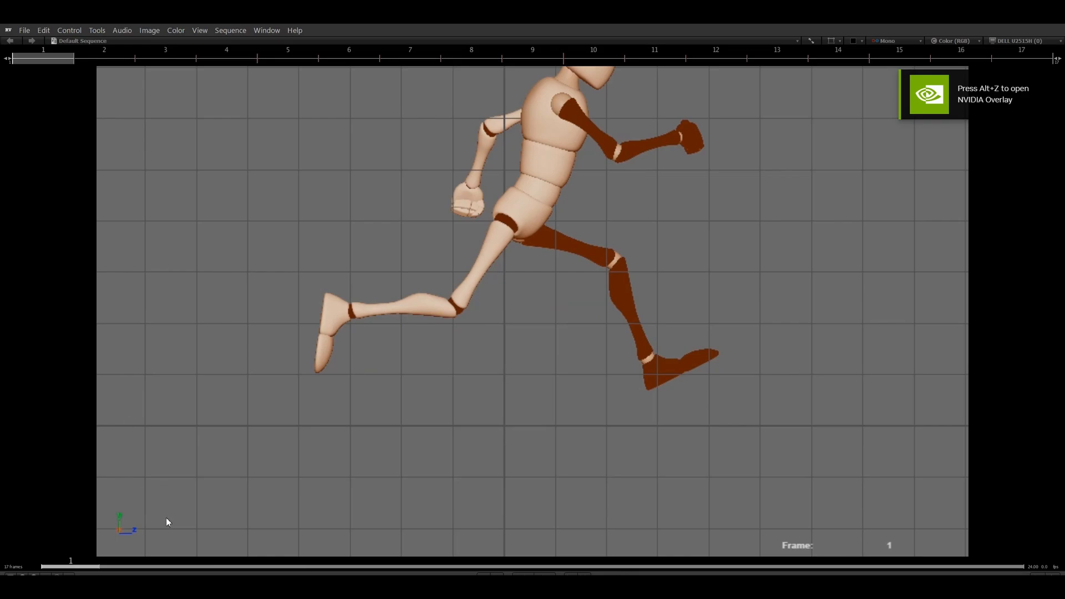
{"action": "left_click", "coordinate": [1027, 17]}
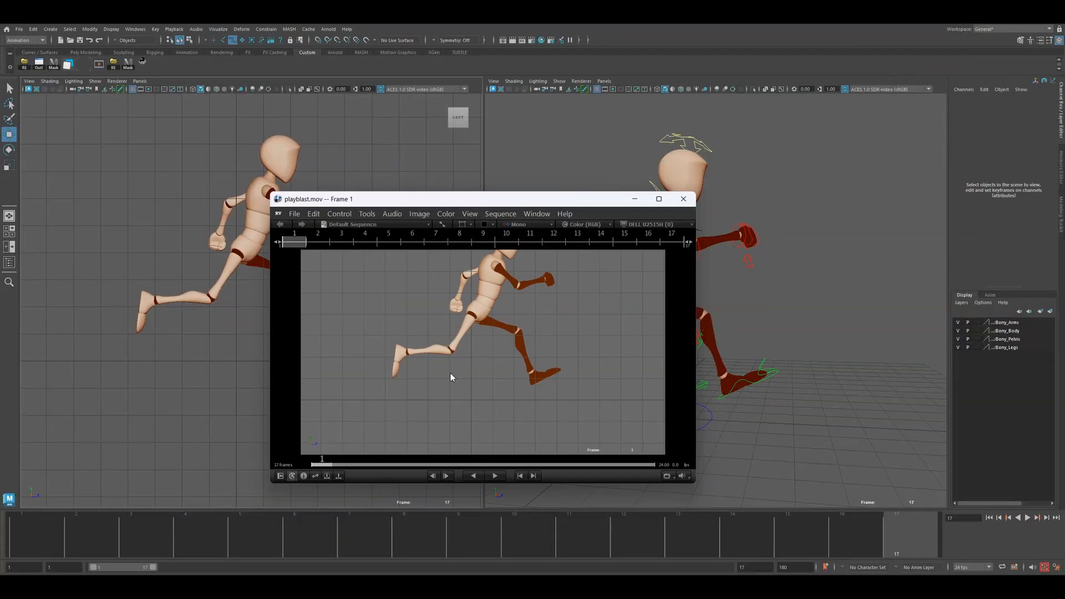
Turn on annotation in the enlarged RV viewer and draw two white arcs tracing the foot's path through the run cycle
{"action": "key", "text": "F10"}
{"action": "left_click", "coordinate": [657, 199]}
{"action": "left_click_drag", "start_coordinate": [302, 210], "coordinate": [130, 216]}
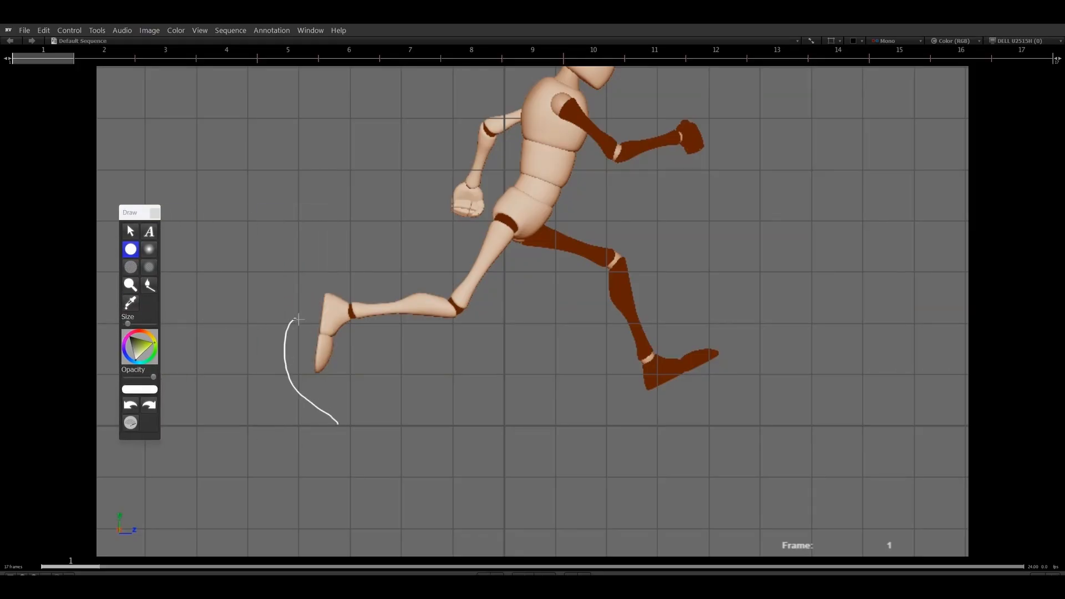
{"action": "left_click_drag", "start_coordinate": [501, 363], "coordinate": [610, 374]}
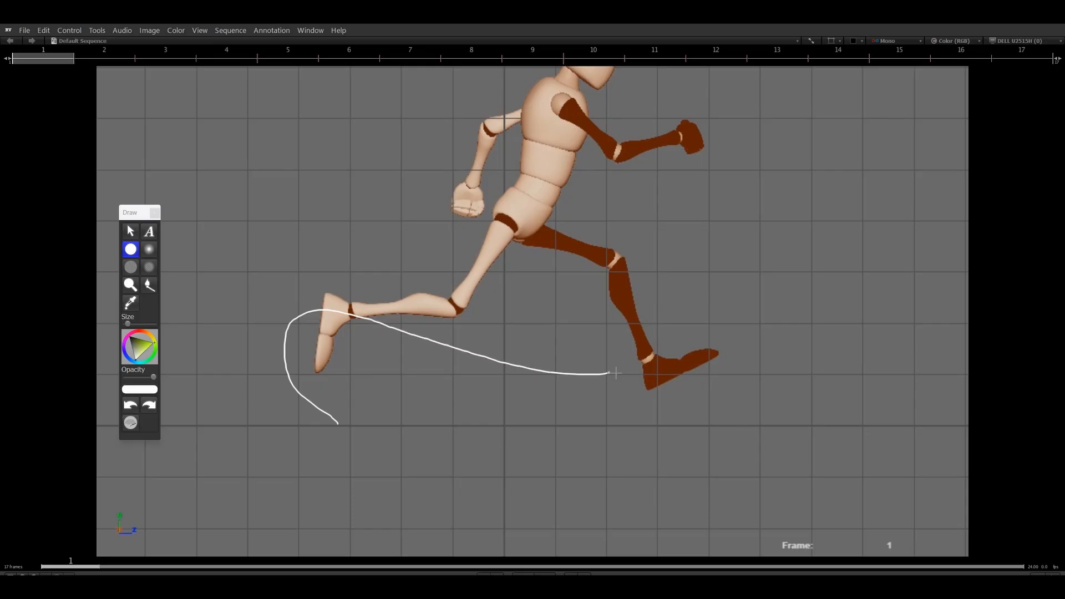
{"action": "left_click_drag", "start_coordinate": [757, 362], "coordinate": [665, 424]}
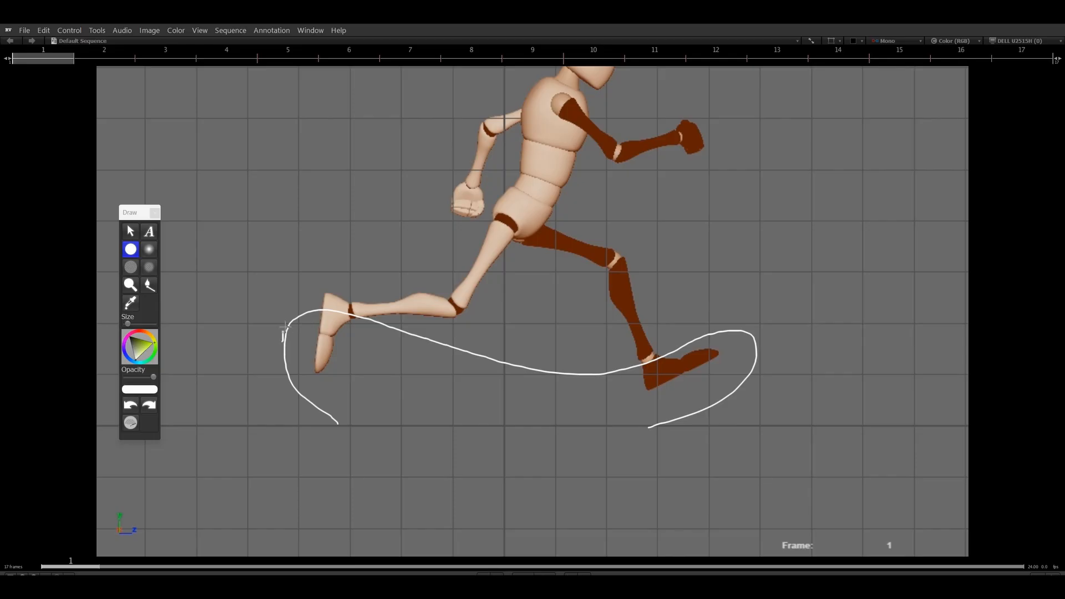
{"action": "left_click_drag", "start_coordinate": [468, 387], "coordinate": [595, 383]}
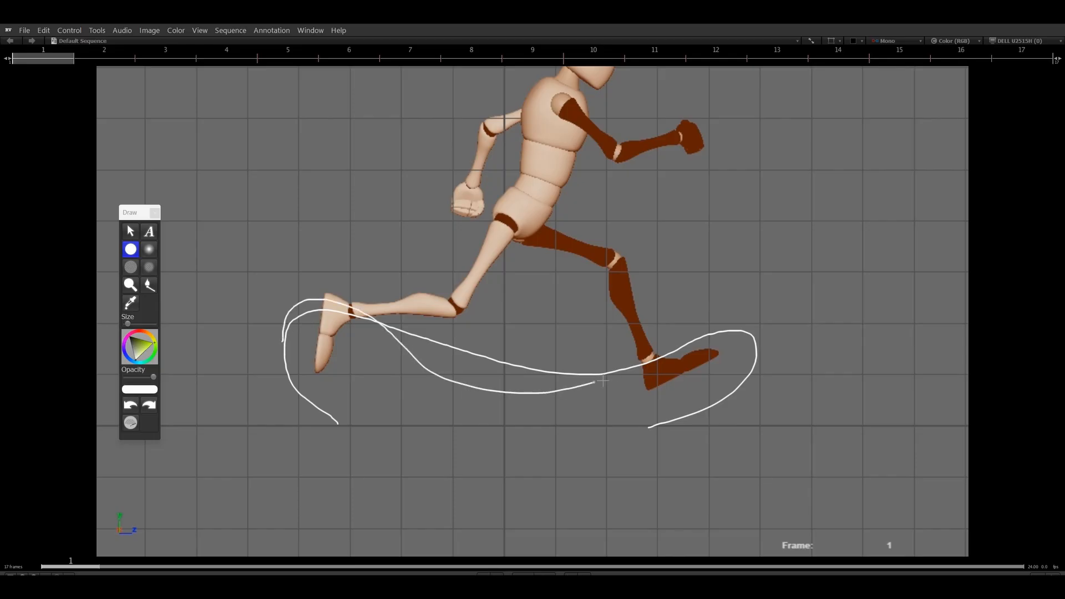
{"action": "left_click_drag", "start_coordinate": [748, 388], "coordinate": [670, 433]}
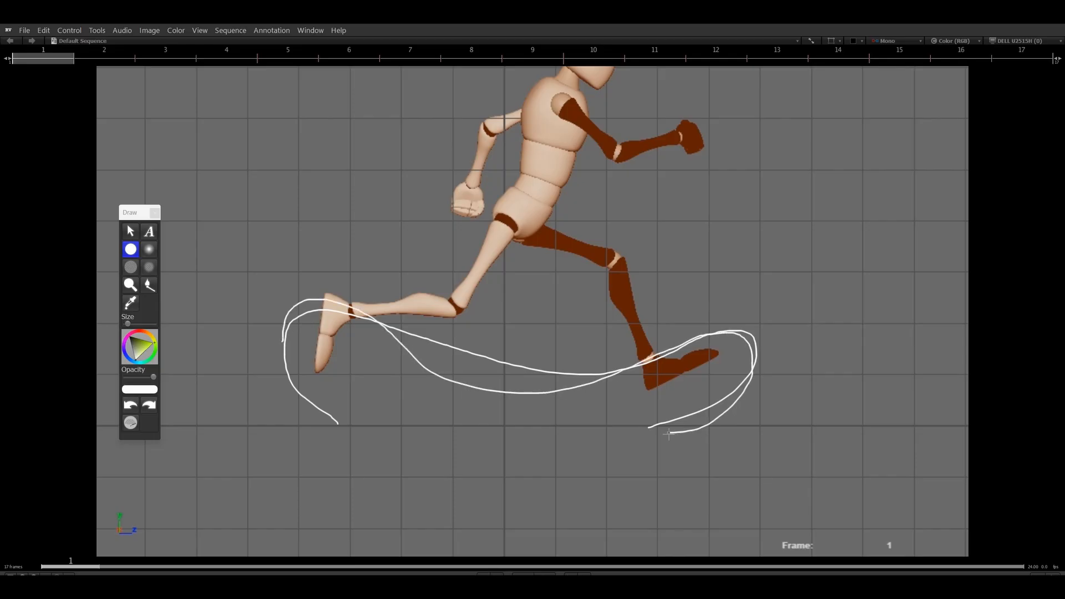
{"action": "mouse_move", "coordinate": [393, 320]}
{"action": "left_mouse_down"}
{"action": "mouse_move", "coordinate": [527, 378]}
{"action": "mouse_move", "coordinate": [704, 338]}
{"action": "left_mouse_up"}
Scrub through the playblast frames to compare the feet's path across the run cycle
{"action": "mouse_move", "coordinate": [37, 57]}
{"action": "left_mouse_down"}
{"action": "mouse_move", "coordinate": [142, 60]}
{"action": "mouse_move", "coordinate": [488, 127]}
{"action": "mouse_move", "coordinate": [618, 139]}
{"action": "left_mouse_up"}
{"action": "left_click", "coordinate": [128, 56]}
{"action": "left_click_drag", "start_coordinate": [128, 57], "coordinate": [909, 73]}
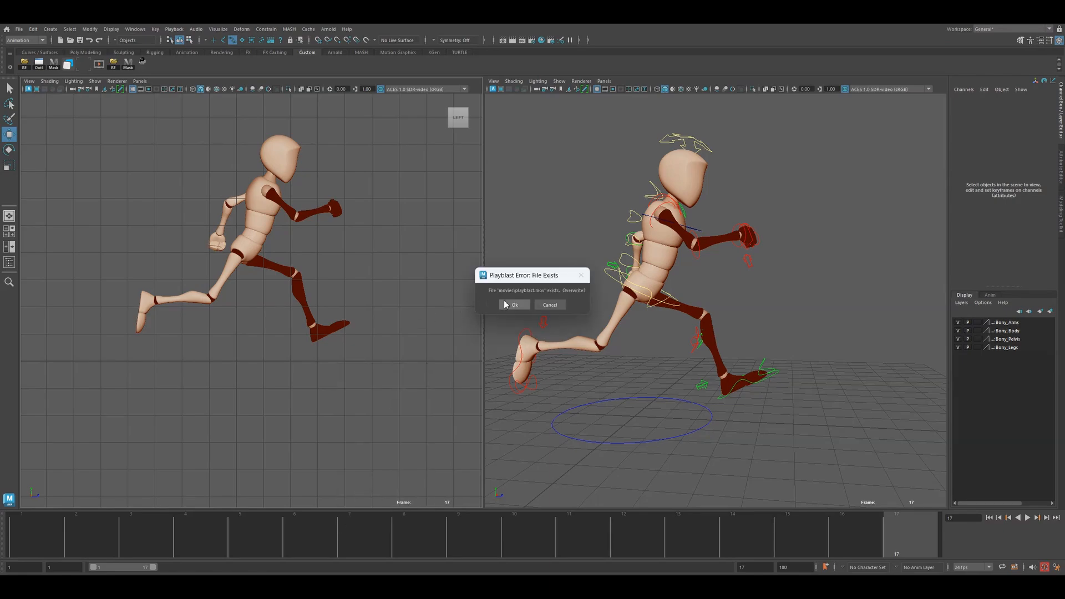
Overwrite playblast.mov with a new side-view playblast and play it back in the enlarged viewer
{"action": "left_click", "coordinate": [510, 304]}
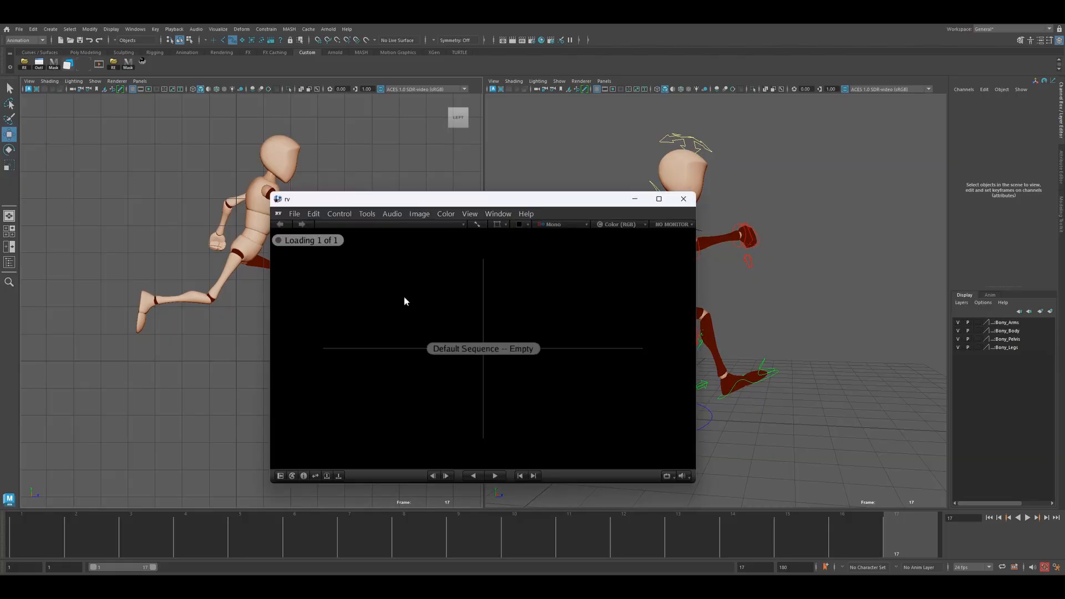
{"action": "left_click", "coordinate": [658, 199]}
{"action": "key", "text": "space"}
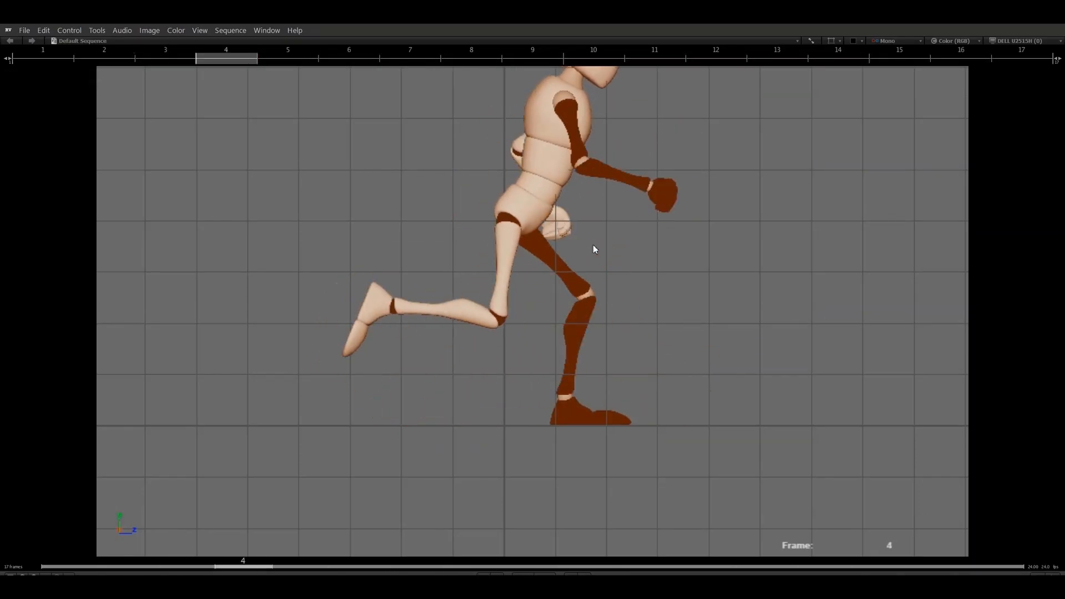
{"action": "left_click", "coordinate": [1052, 22]}
Select the right foot control at frame 17 and test its Translate X and Translate Z channels, undoing the trial moves
{"action": "left_click", "coordinate": [521, 352]}
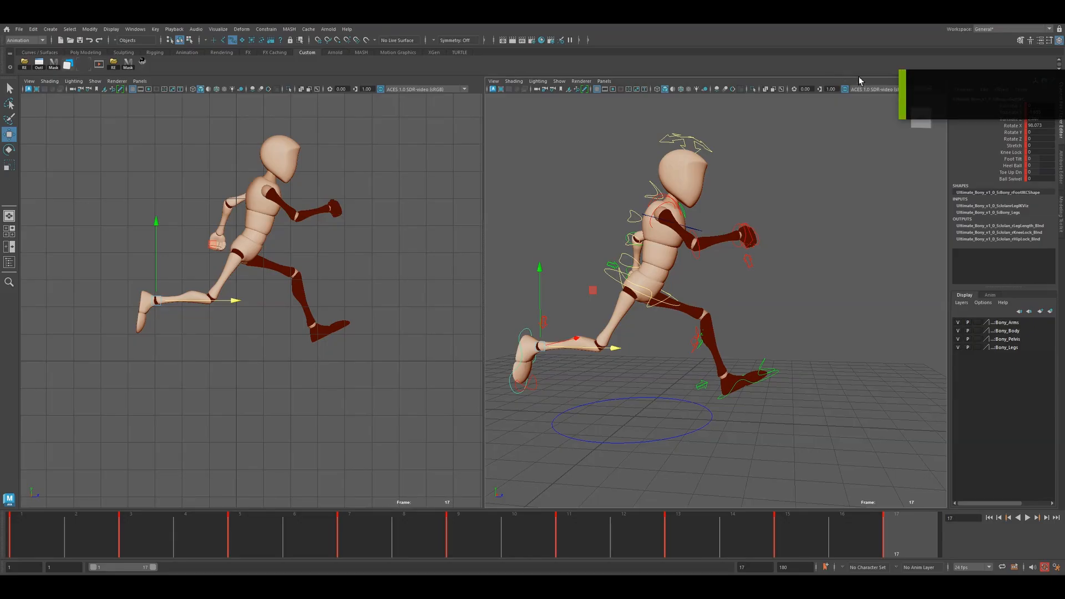
{"action": "left_click", "coordinate": [991, 105]}
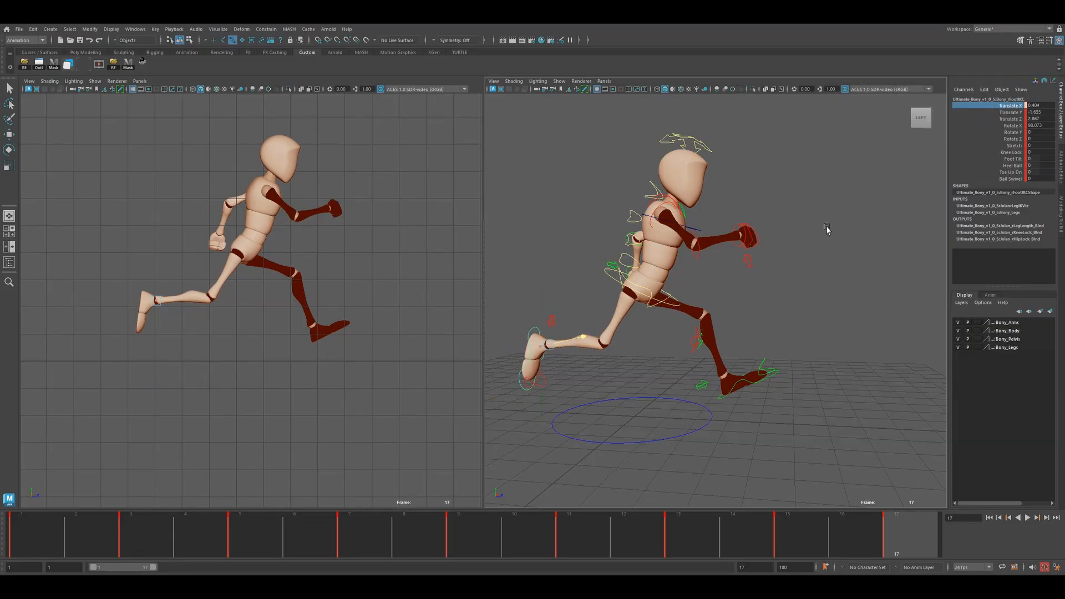
{"action": "left_click", "coordinate": [1004, 118]}
{"action": "middle_click_drag", "start_coordinate": [813, 218], "coordinate": [847, 230]}
{"action": "key", "text": "ctrl+z"}
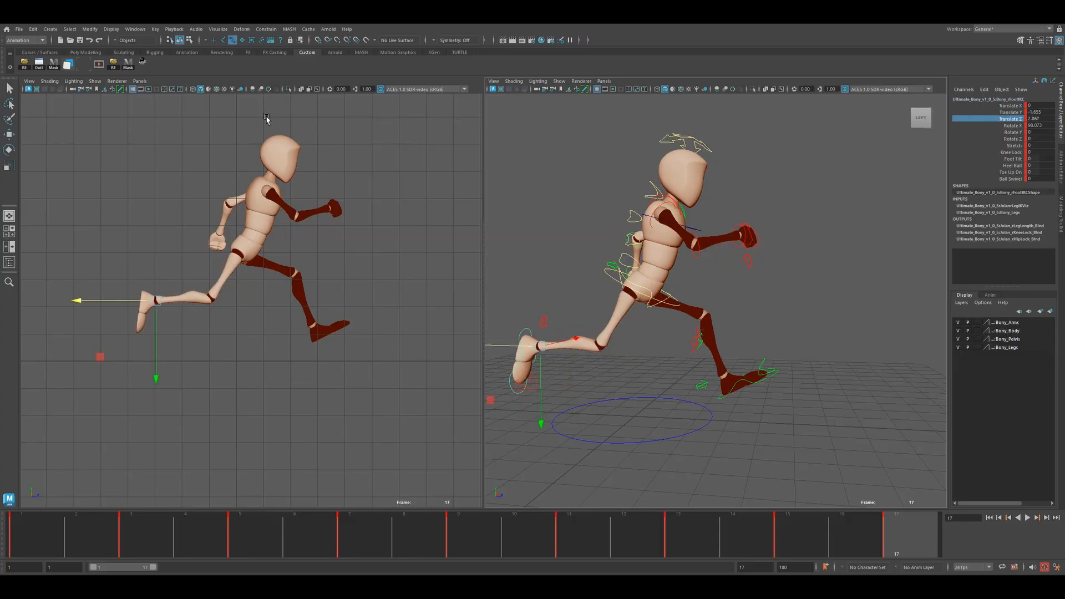
Isolate the right foot's Translate Z curve in the Graph Editor and lower its frame 5 key to about 1.4
{"action": "left_click", "coordinate": [87, 65]}
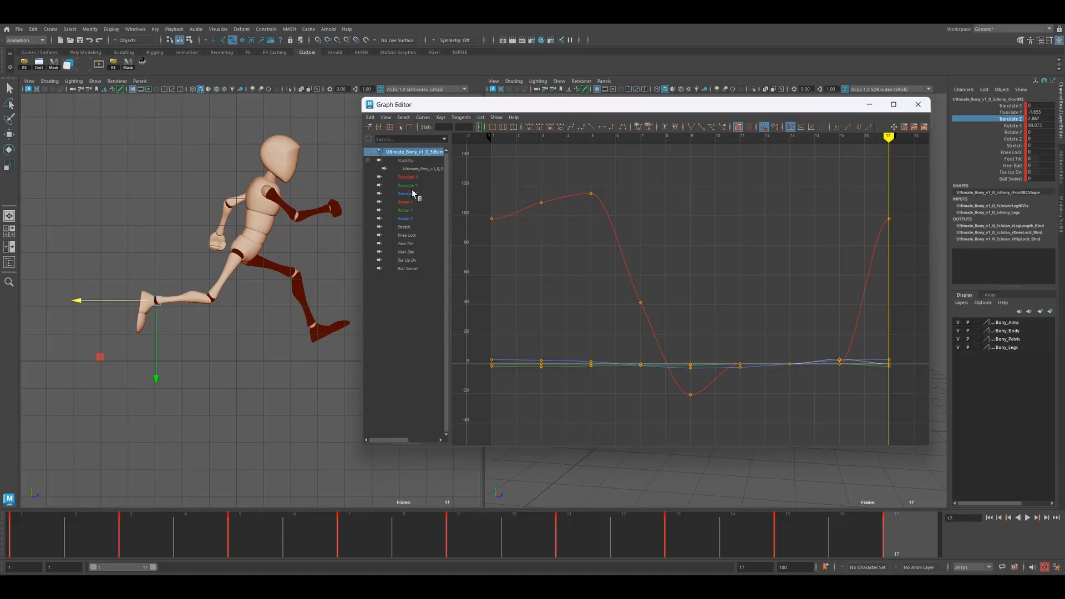
{"action": "left_click", "coordinate": [411, 193]}
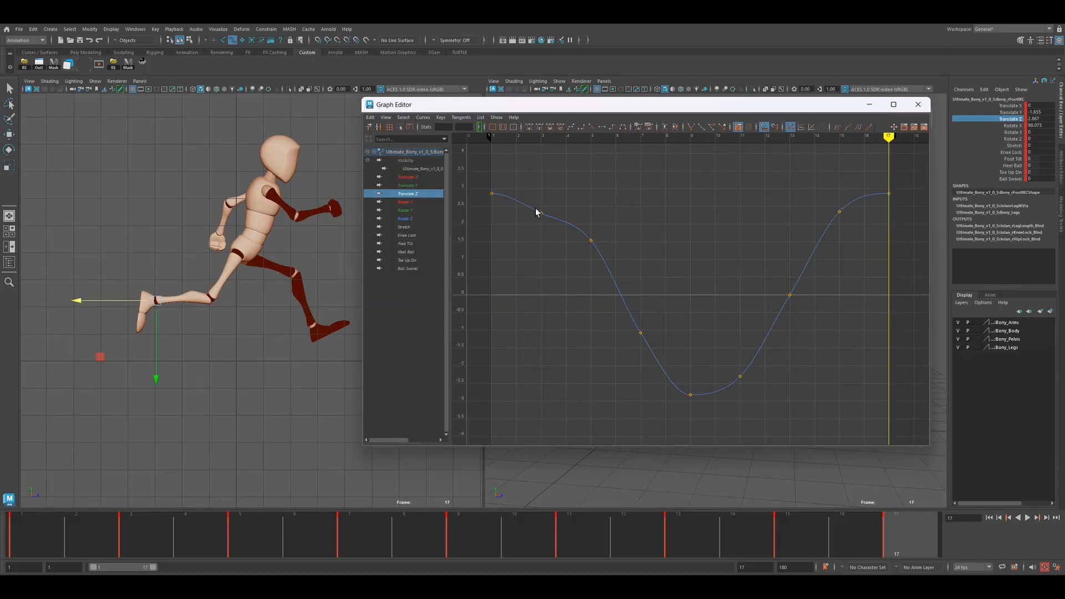
{"action": "left_click_drag", "start_coordinate": [19, 534], "coordinate": [251, 537]}
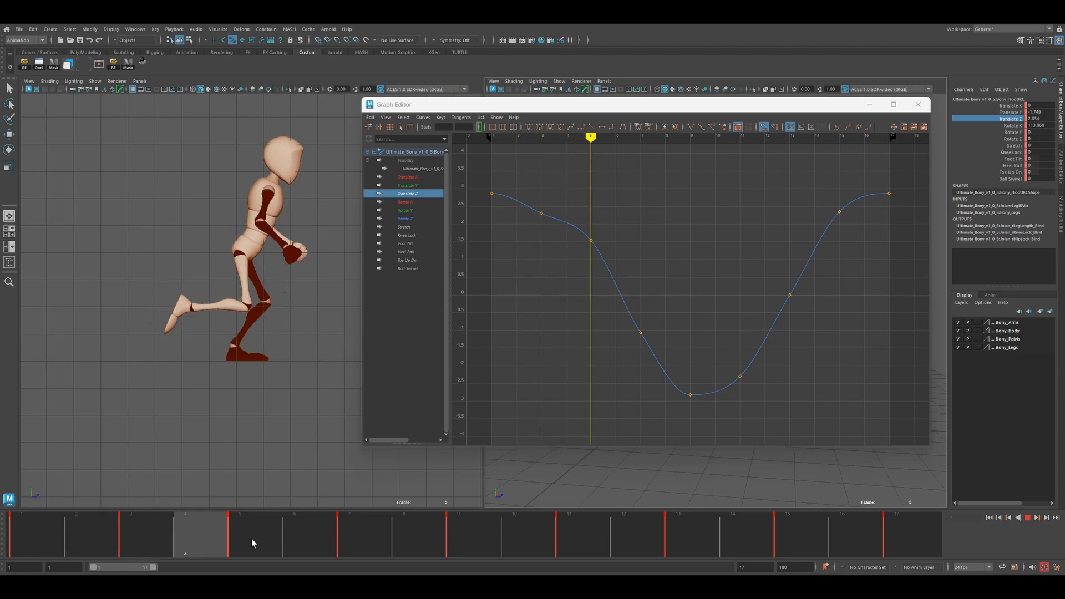
{"action": "left_click_drag", "start_coordinate": [568, 247], "coordinate": [601, 233]}
{"action": "middle_click_drag", "start_coordinate": [609, 224], "coordinate": [608, 230]}
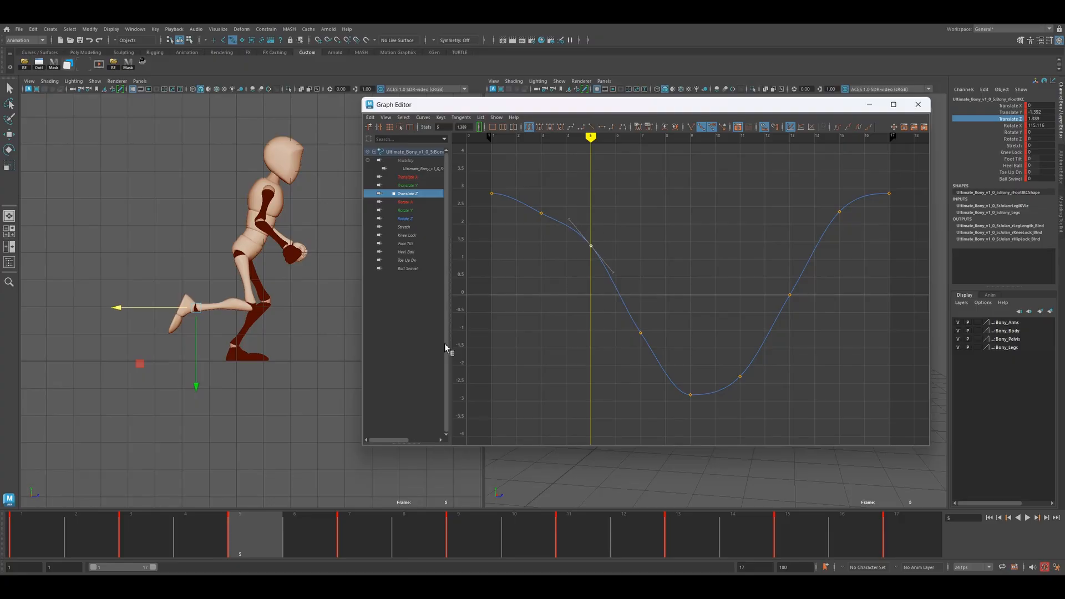
Raise the frame 3 key of the right foot's Translate Z curve to about 2.54
{"action": "left_click", "coordinate": [152, 549]}
{"action": "left_click_drag", "start_coordinate": [495, 238], "coordinate": [577, 191]}
{"action": "key", "text": "f"}
{"action": "middle_click_drag", "start_coordinate": [711, 259], "coordinate": [645, 297]}
{"action": "scroll", "coordinate": [717, 229], "scroll_direction": "down", "scroll_amount": 5}
{"action": "scroll", "coordinate": [588, 249], "scroll_direction": "down", "scroll_amount": 2}
{"action": "scroll", "coordinate": [674, 259], "scroll_direction": "down", "scroll_amount": 4}
{"action": "scroll", "coordinate": [693, 322], "scroll_direction": "up", "scroll_amount": 4}
{"action": "scroll", "coordinate": [577, 375], "scroll_direction": "down", "scroll_amount": 4}
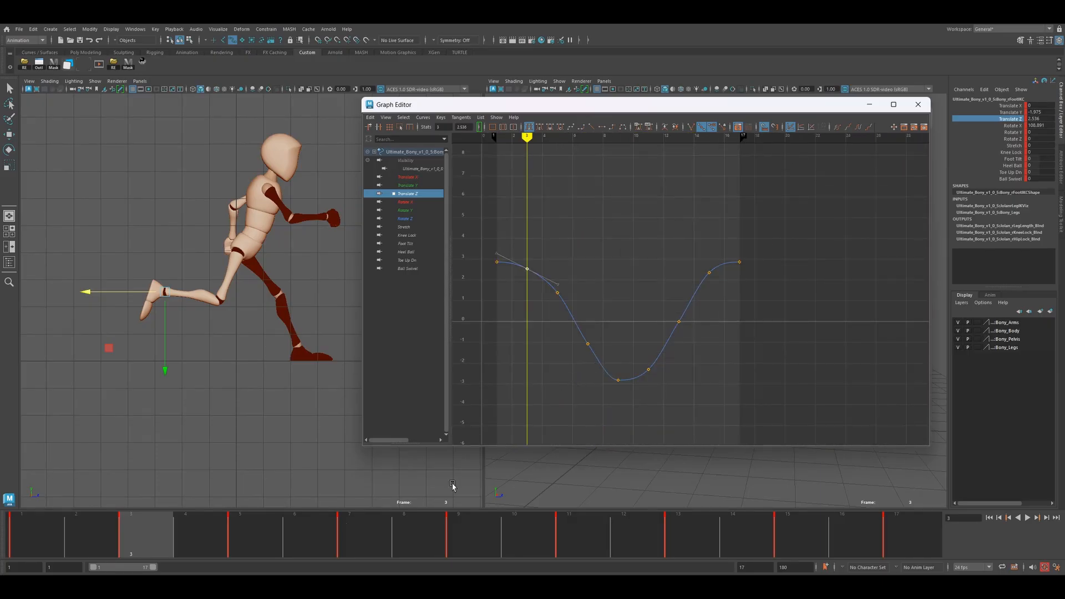
Raise the frame 7 key of the right foot's Translate Z curve to about -0.78
{"action": "left_click_drag", "start_coordinate": [255, 538], "coordinate": [345, 543]}
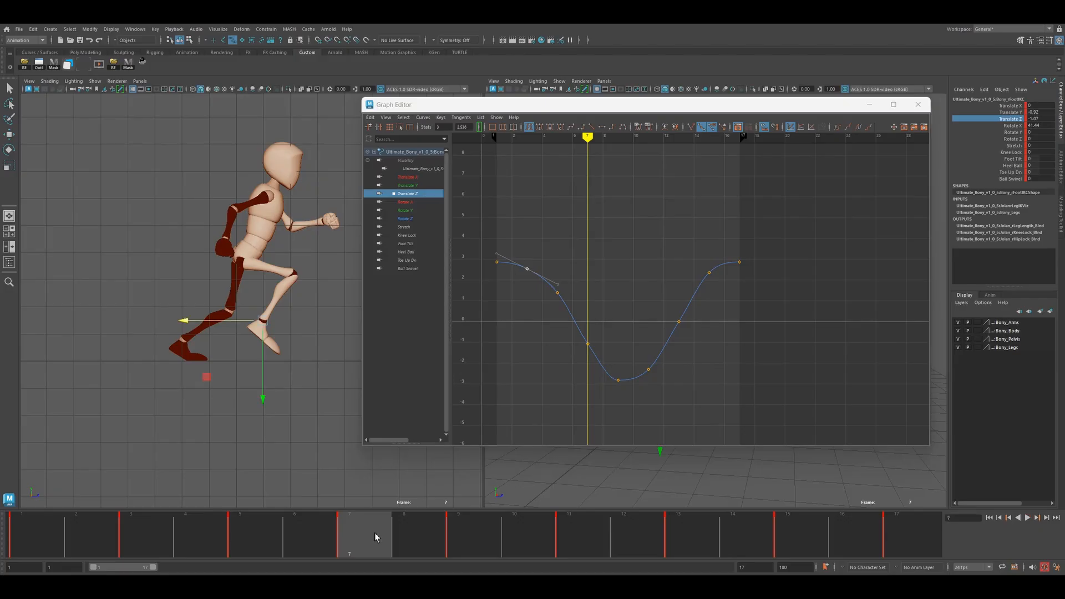
{"action": "left_click_drag", "start_coordinate": [540, 359], "coordinate": [612, 331]}
{"action": "mouse_move", "coordinate": [612, 331]}
{"action": "middle_mouse_down"}
{"action": "mouse_move", "coordinate": [608, 340]}
{"action": "mouse_move", "coordinate": [615, 326]}
{"action": "middle_mouse_up"}
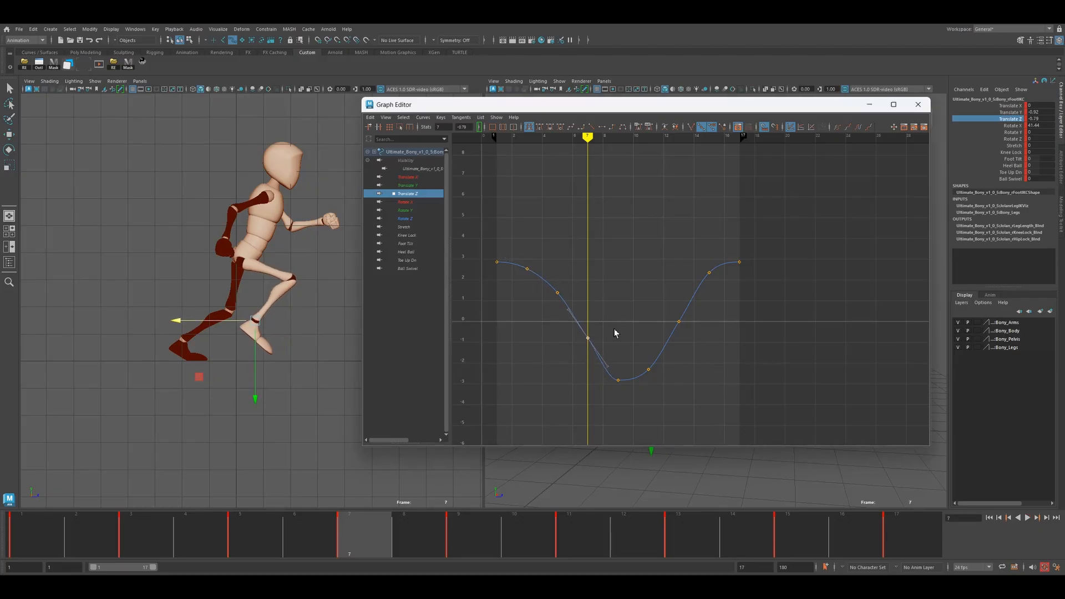
Lower the frame 13 key of the right foot's Translate Z curve to about -0.44 and review the leg motion
{"action": "left_click_drag", "start_coordinate": [246, 536], "coordinate": [671, 535]}
{"action": "left_click_drag", "start_coordinate": [675, 309], "coordinate": [685, 336]}
{"action": "middle_click_drag", "start_coordinate": [686, 336], "coordinate": [685, 345]}
{"action": "scroll", "coordinate": [685, 348], "scroll_direction": "up", "scroll_amount": 3}
{"action": "left_click_drag", "start_coordinate": [385, 538], "coordinate": [909, 535]}
{"action": "mouse_move", "coordinate": [24, 541]}
{"action": "left_mouse_down"}
{"action": "mouse_move", "coordinate": [282, 521]}
{"action": "mouse_move", "coordinate": [660, 547]}
{"action": "mouse_move", "coordinate": [594, 546]}
{"action": "mouse_move", "coordinate": [909, 535]}
{"action": "left_mouse_up"}
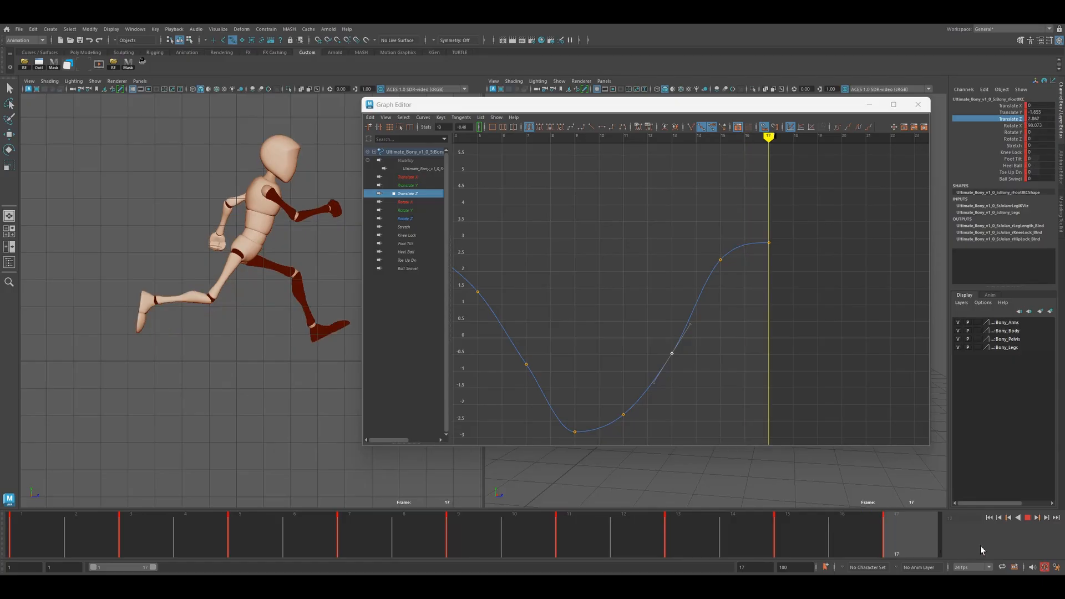
Fine-tune the tangent of the frame 7 key on the right foot's Translate Z curve and scrub the leg motion
{"action": "mouse_move", "coordinate": [600, 259]}
{"action": "middle_mouse_down", "text": "alt"}
{"action": "mouse_move", "coordinate": [618, 255]}
{"action": "mouse_move", "coordinate": [680, 298]}
{"action": "middle_mouse_up", "text": "alt"}
{"action": "left_click_drag", "start_coordinate": [572, 375], "coordinate": [629, 337]}
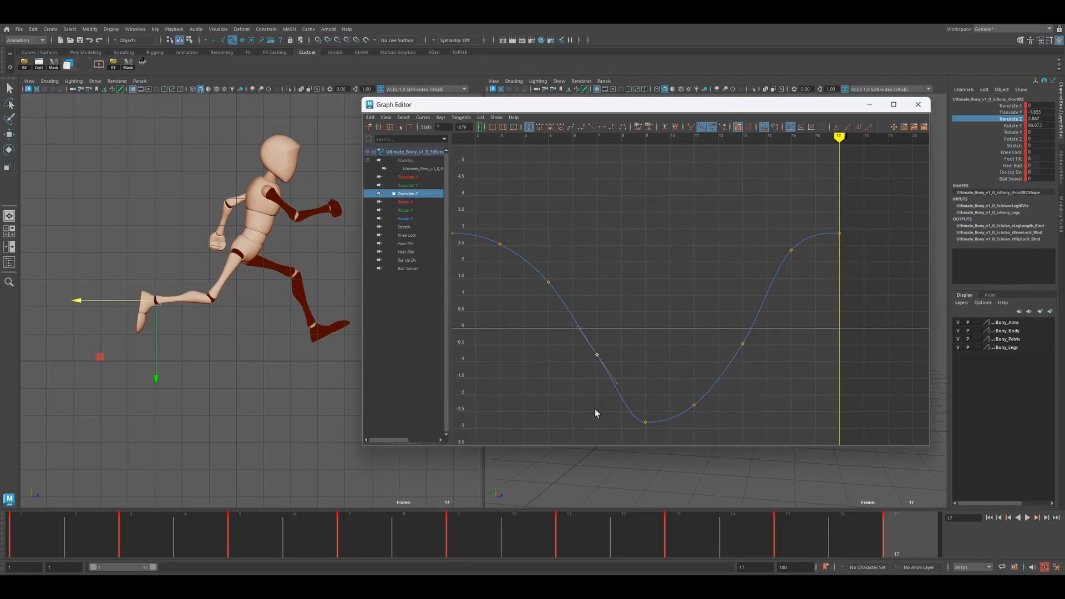
{"action": "middle_click_drag", "start_coordinate": [626, 373], "coordinate": [625, 373]}
{"action": "mouse_move", "coordinate": [240, 519]}
{"action": "left_mouse_down"}
{"action": "mouse_move", "coordinate": [211, 520]}
{"action": "mouse_move", "coordinate": [732, 518]}
{"action": "left_mouse_up"}
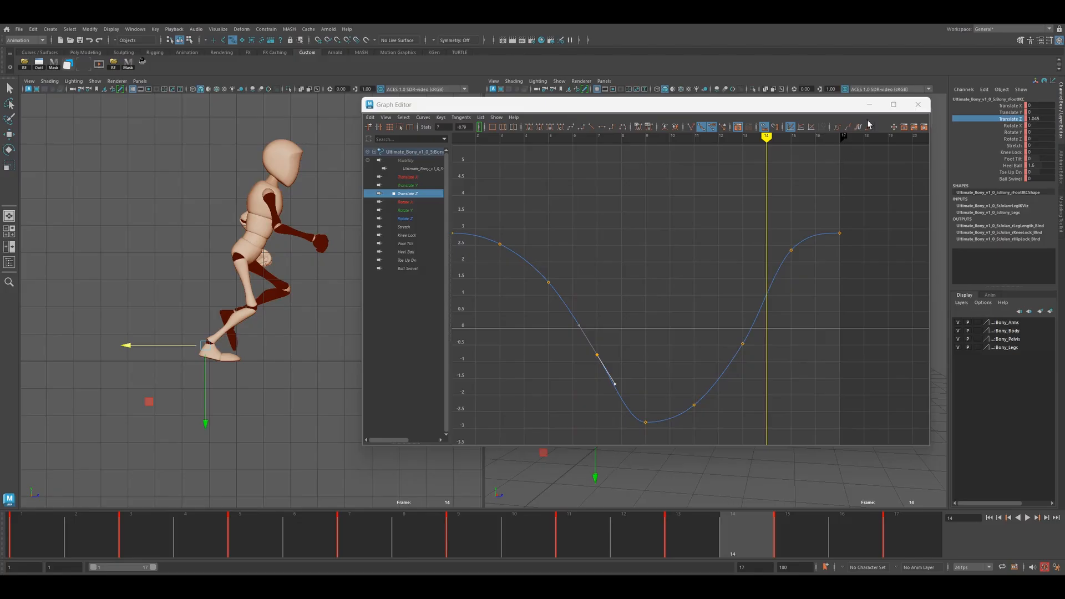
Select the left foot control and raise the frame 5 key of its Translate Z curve to about 0.4
{"action": "left_click_drag", "start_coordinate": [812, 113], "coordinate": [472, 350]}
{"action": "left_click", "coordinate": [657, 393]}
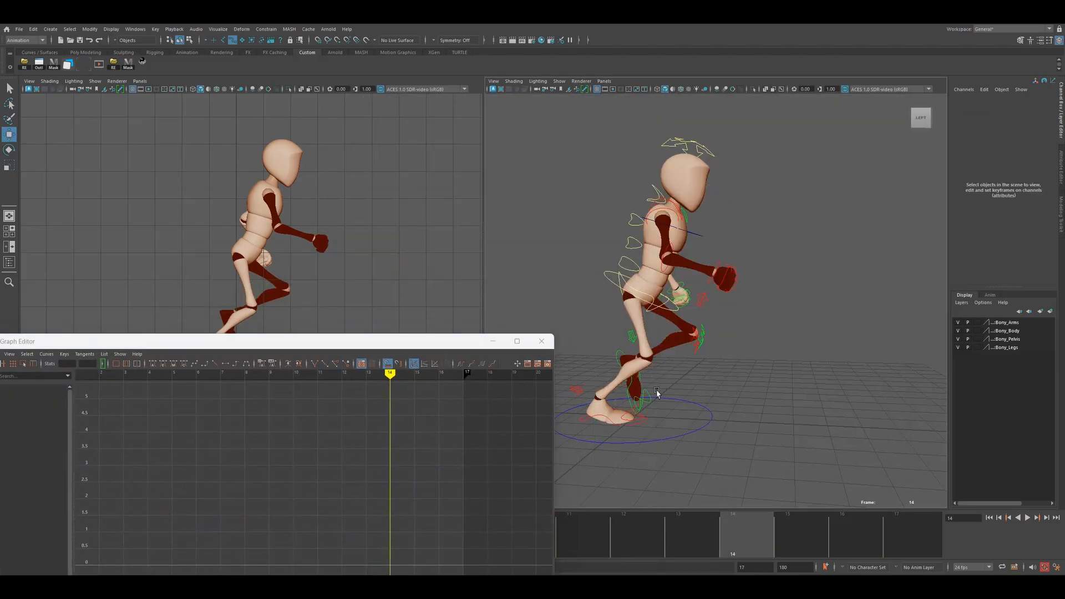
{"action": "left_click", "coordinate": [619, 359]}
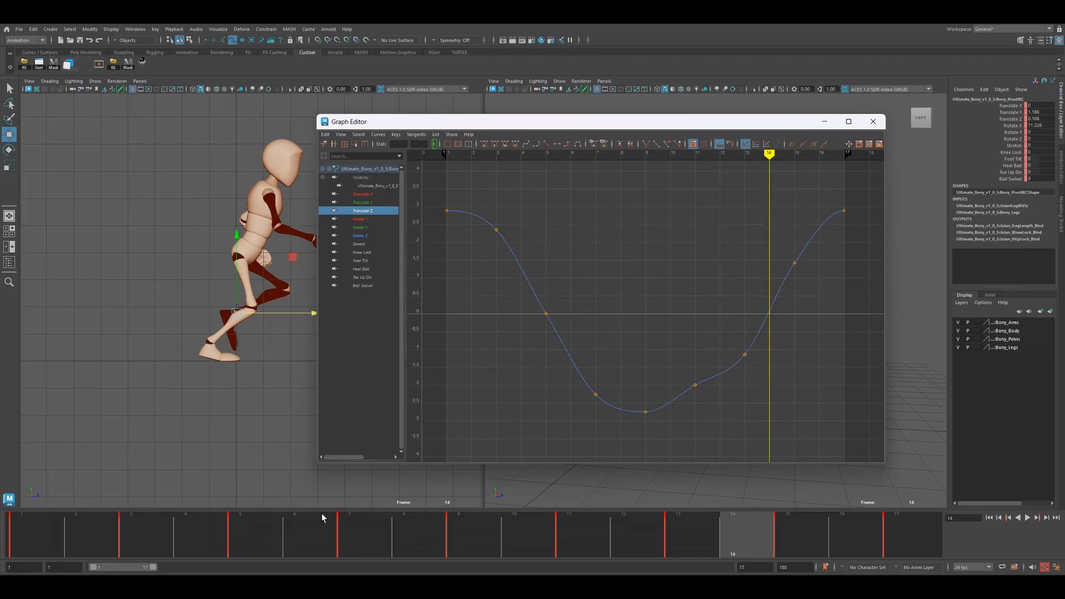
{"action": "mouse_move", "coordinate": [72, 535]}
{"action": "left_mouse_down"}
{"action": "mouse_move", "coordinate": [22, 535]}
{"action": "mouse_move", "coordinate": [223, 540]}
{"action": "left_mouse_up"}
{"action": "key", "text": "period"}
{"action": "left_click_drag", "start_coordinate": [510, 345], "coordinate": [570, 297]}
{"action": "middle_click_drag", "start_coordinate": [571, 297], "coordinate": [572, 282]}
Lower the frame 11 key of the left foot's Translate Z curve to about -2.29
{"action": "left_click_drag", "start_coordinate": [262, 528], "coordinate": [580, 544]}
{"action": "left_click_drag", "start_coordinate": [691, 365], "coordinate": [704, 398]}
{"action": "middle_click_drag", "start_coordinate": [704, 398], "coordinate": [708, 409]}
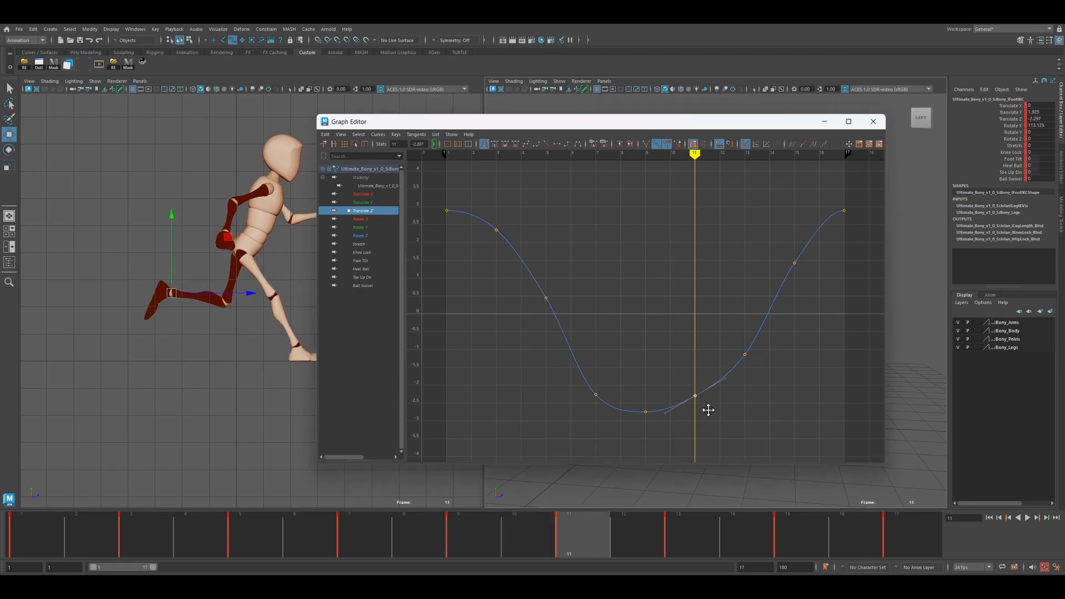
Adjust the left foot's Translate Z keys to about -1.04 at frame 13 and about 0.9 at frame 15, and review
{"action": "left_click_drag", "start_coordinate": [637, 531], "coordinate": [684, 537]}
{"action": "left_click_drag", "start_coordinate": [728, 347], "coordinate": [760, 365]}
{"action": "middle_click_drag", "start_coordinate": [760, 365], "coordinate": [758, 360]}
{"action": "left_click_drag", "start_coordinate": [720, 532], "coordinate": [790, 546]}
{"action": "left_click_drag", "start_coordinate": [766, 239], "coordinate": [807, 288]}
{"action": "middle_click_drag", "start_coordinate": [807, 289], "coordinate": [808, 309]}
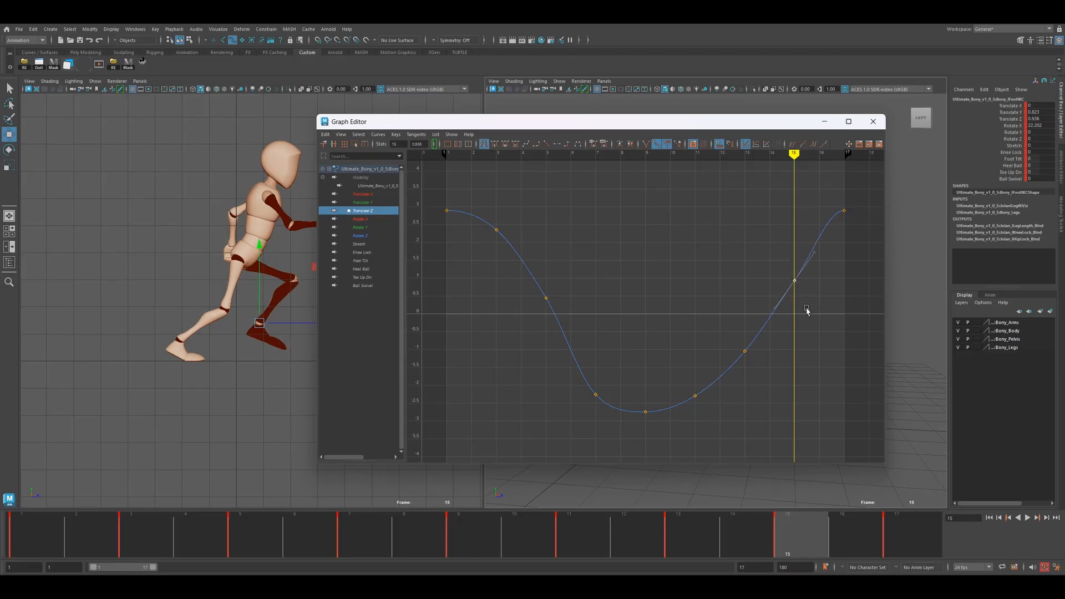
{"action": "left_click_drag", "start_coordinate": [59, 546], "coordinate": [887, 549]}
On the left foot's Rotate X curve, raise the frame 15 key to about 43 and lower the frame 13 key to about 98.7
{"action": "left_click", "coordinate": [361, 219]}
{"action": "left_click_drag", "start_coordinate": [767, 376], "coordinate": [804, 333]}
{"action": "left_click", "coordinate": [785, 530]}
{"action": "middle_click_drag", "start_coordinate": [819, 336], "coordinate": [819, 302]}
{"action": "left_click", "coordinate": [746, 219]}
{"action": "middle_click_drag", "start_coordinate": [755, 248], "coordinate": [754, 260]}
{"action": "left_click_drag", "start_coordinate": [249, 531], "coordinate": [865, 528]}
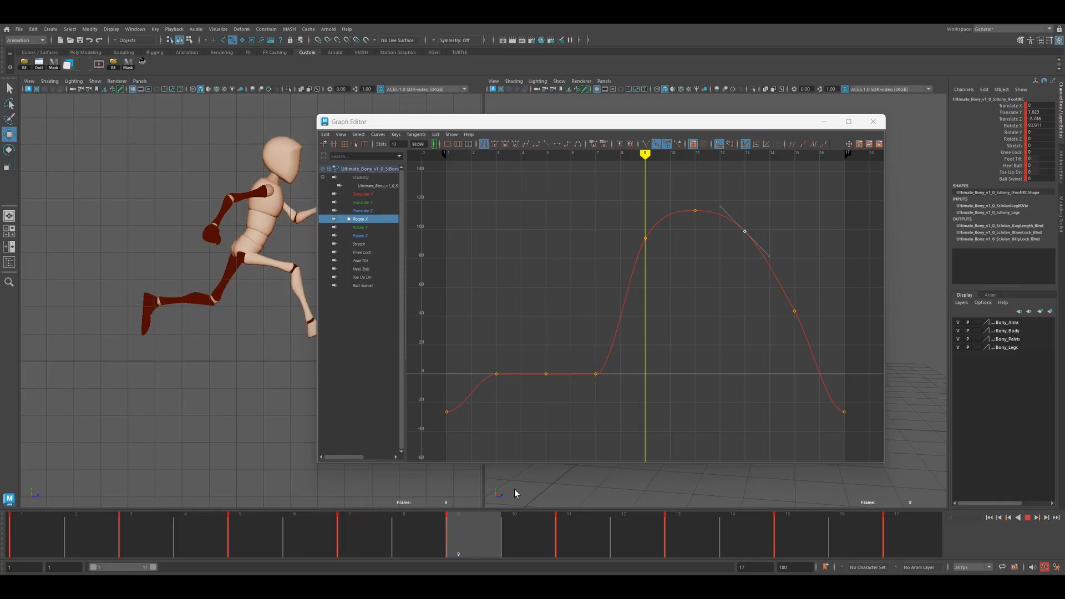
{"action": "key", "text": "Escape"}
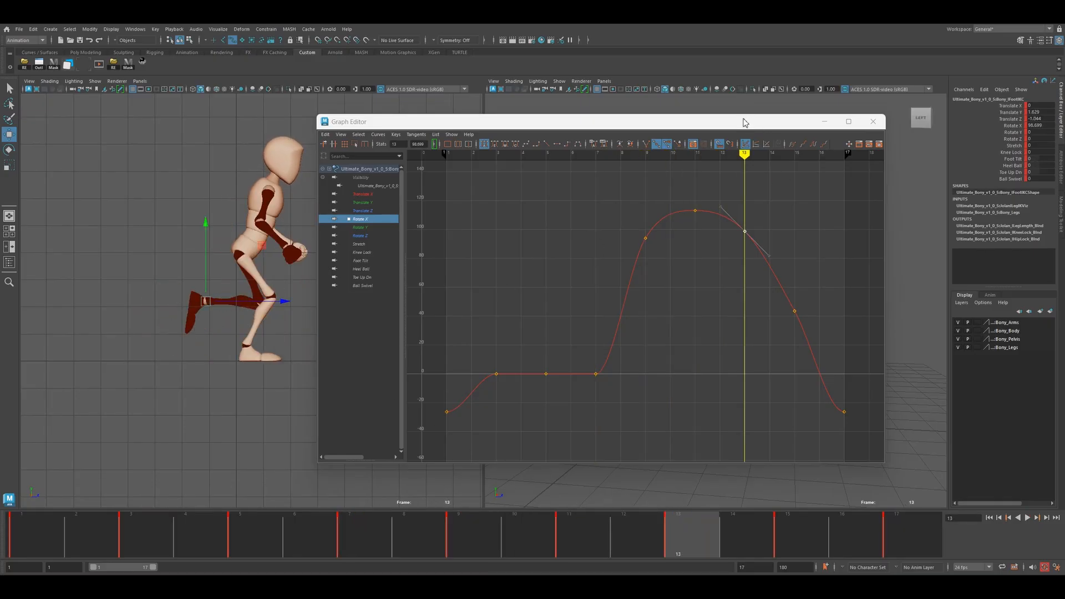
Select the right foot control and raise the frame 7 key of its Rotate X curve to about 58
{"action": "left_click_drag", "start_coordinate": [742, 126], "coordinate": [644, 372]}
{"action": "scroll", "coordinate": [706, 255], "scroll_direction": "up", "scroll_amount": 3}
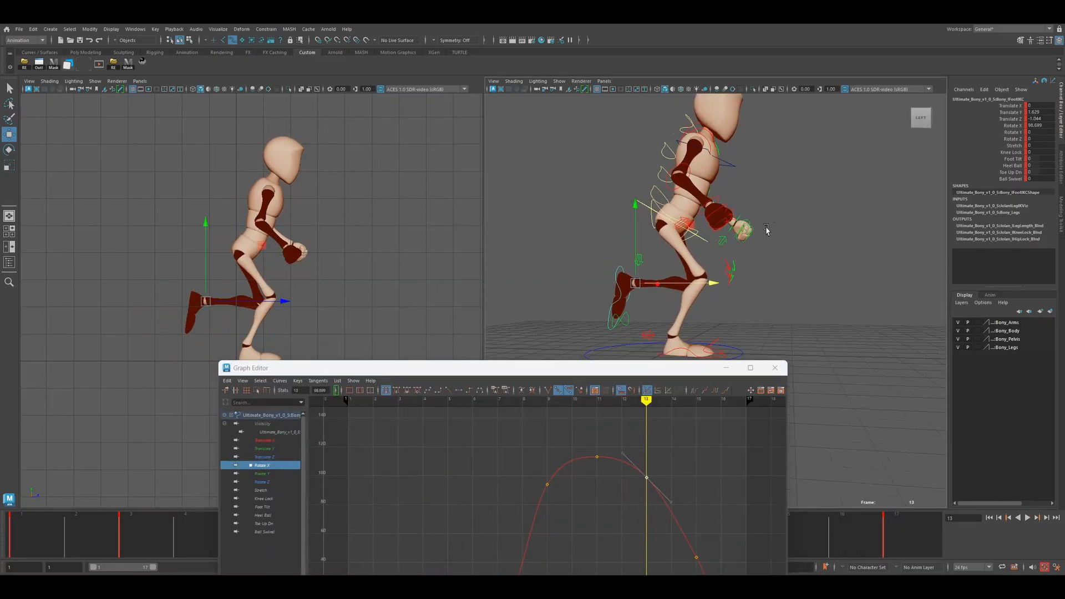
{"action": "left_click", "coordinate": [700, 302]}
{"action": "left_click_drag", "start_coordinate": [622, 367], "coordinate": [763, 142]}
{"action": "left_click", "coordinate": [408, 243]}
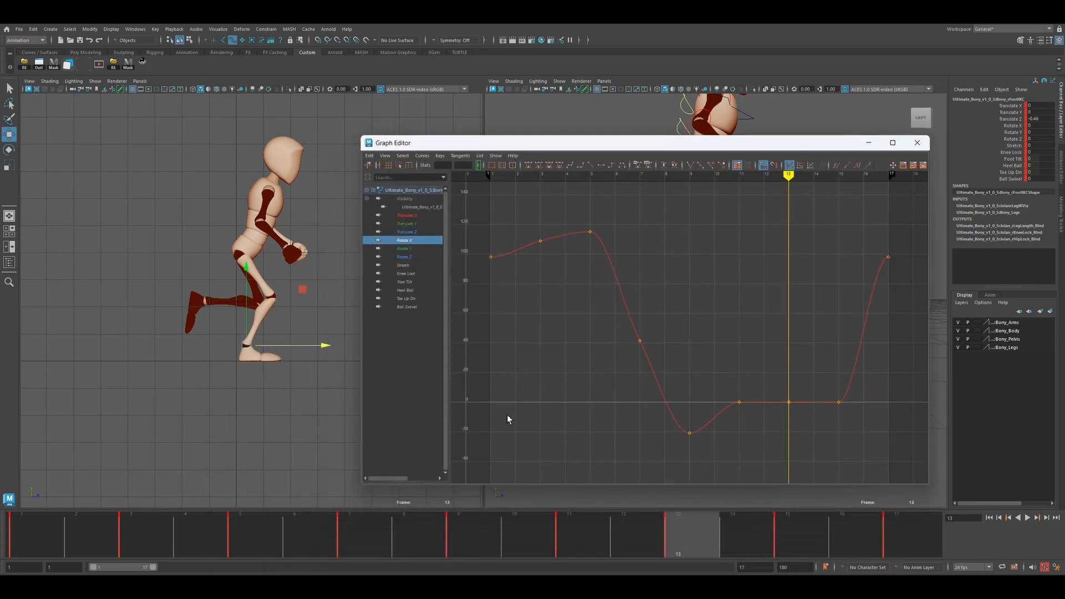
{"action": "key", "text": "alt+v"}
{"action": "left_click_drag", "start_coordinate": [5, 532], "coordinate": [348, 551]}
{"action": "left_click_drag", "start_coordinate": [596, 397], "coordinate": [668, 332]}
{"action": "middle_click_drag", "start_coordinate": [668, 332], "coordinate": [666, 300], "text": "shift"}
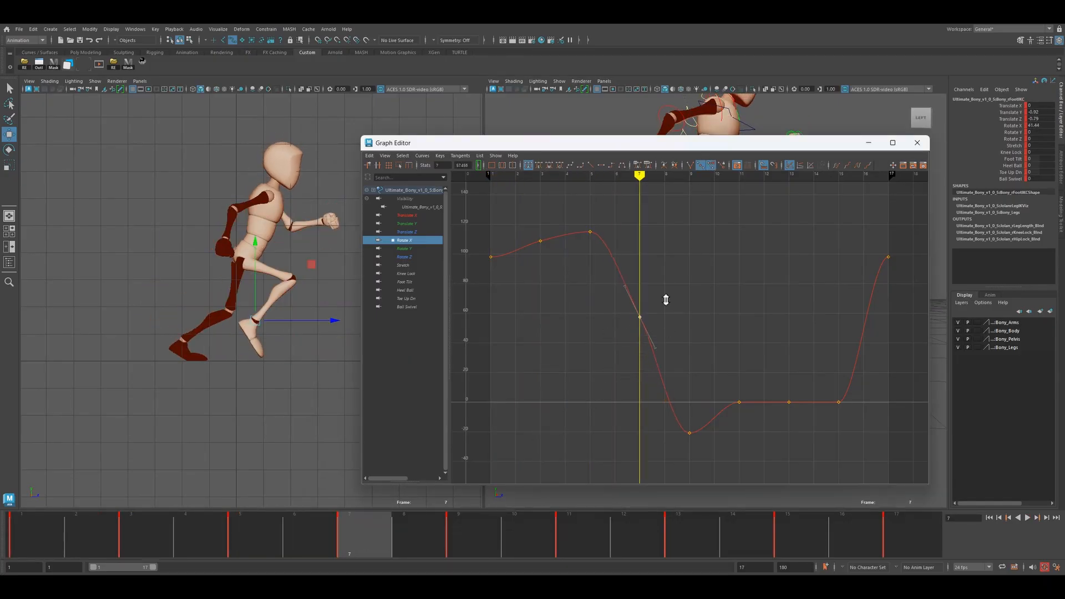
{"action": "left_click_drag", "start_coordinate": [401, 548], "coordinate": [918, 559]}
{"action": "left_click", "coordinate": [917, 142]}
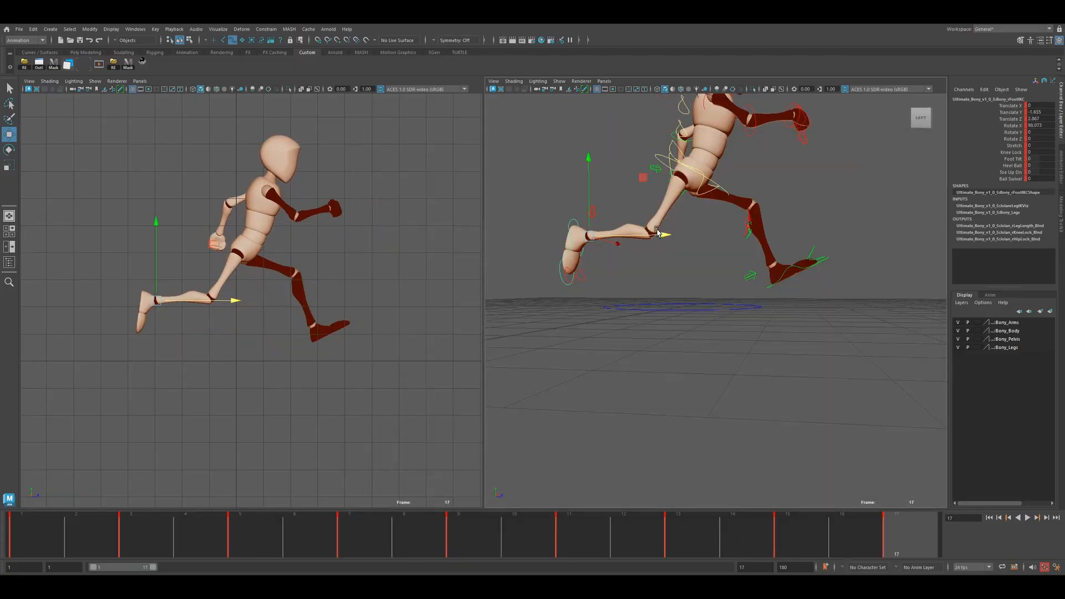
Playblast the side view of the run cycle and review the leg motion
{"action": "left_click", "coordinate": [385, 269]}
{"action": "right_click", "coordinate": [422, 531]}
{"action": "left_click", "coordinate": [440, 528]}
{"action": "left_click", "coordinate": [514, 315]}
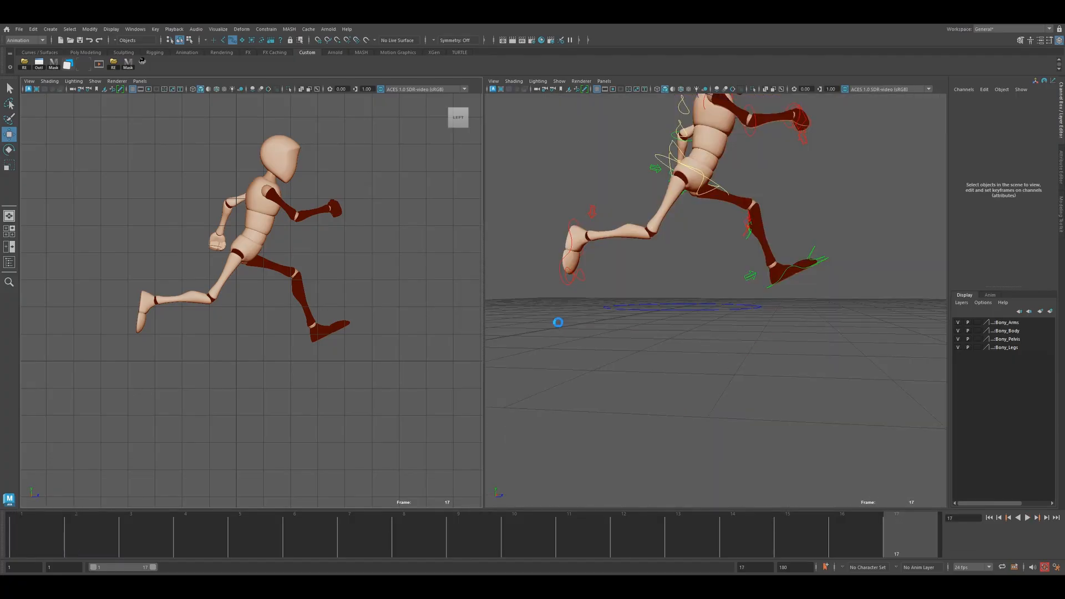
{"action": "left_click", "coordinate": [657, 198]}
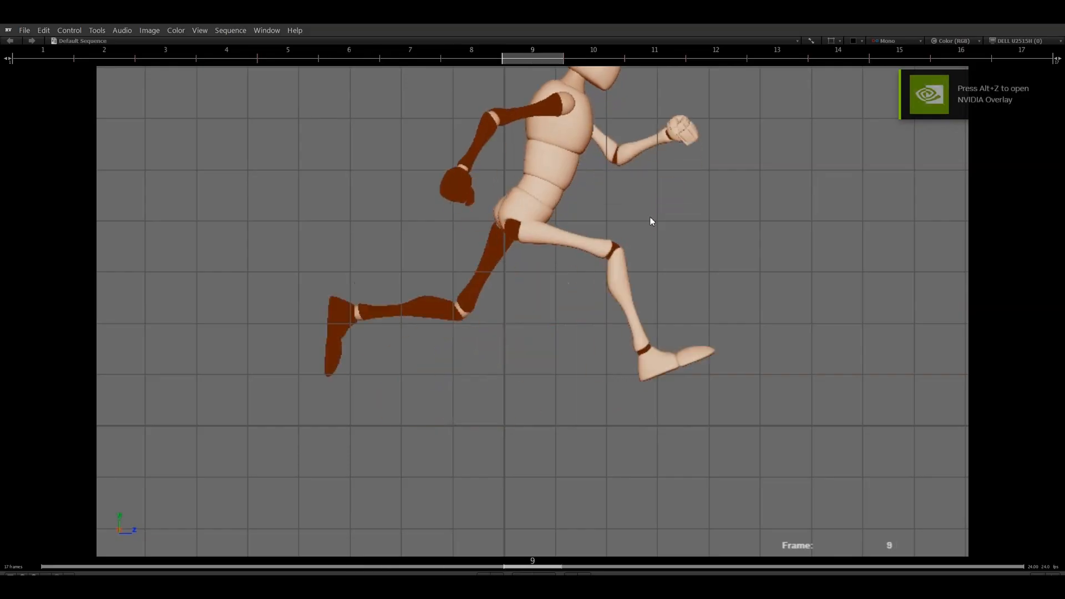
{"action": "key", "text": "space"}
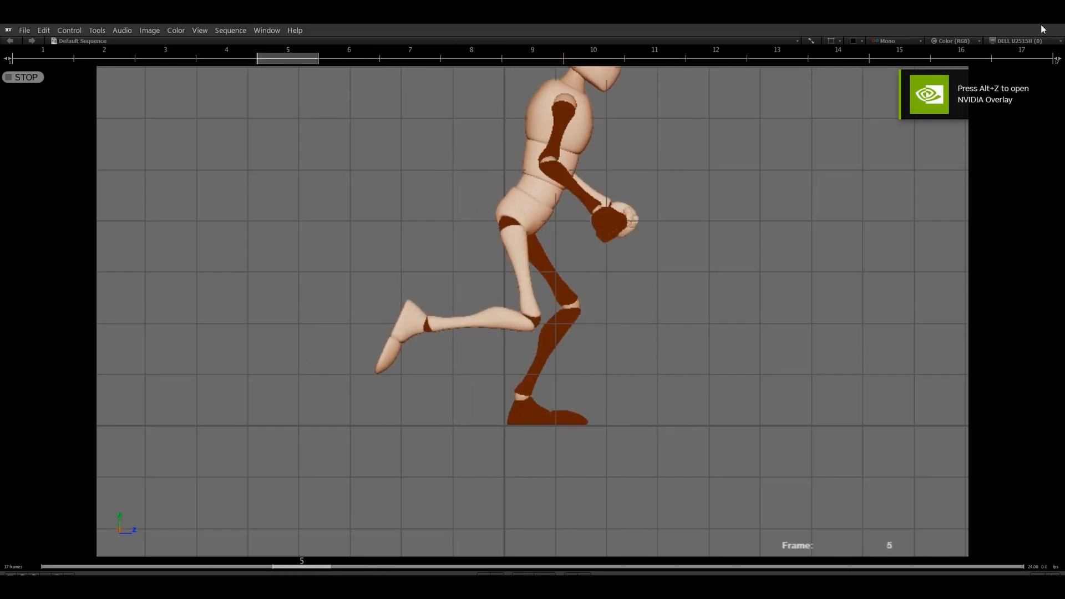
{"action": "left_click", "coordinate": [1049, 14]}
Select the right foot control and make its Toe Up Dn attribute active for adjustment
{"action": "left_click", "coordinate": [570, 256]}
{"action": "left_click", "coordinate": [1011, 159]}
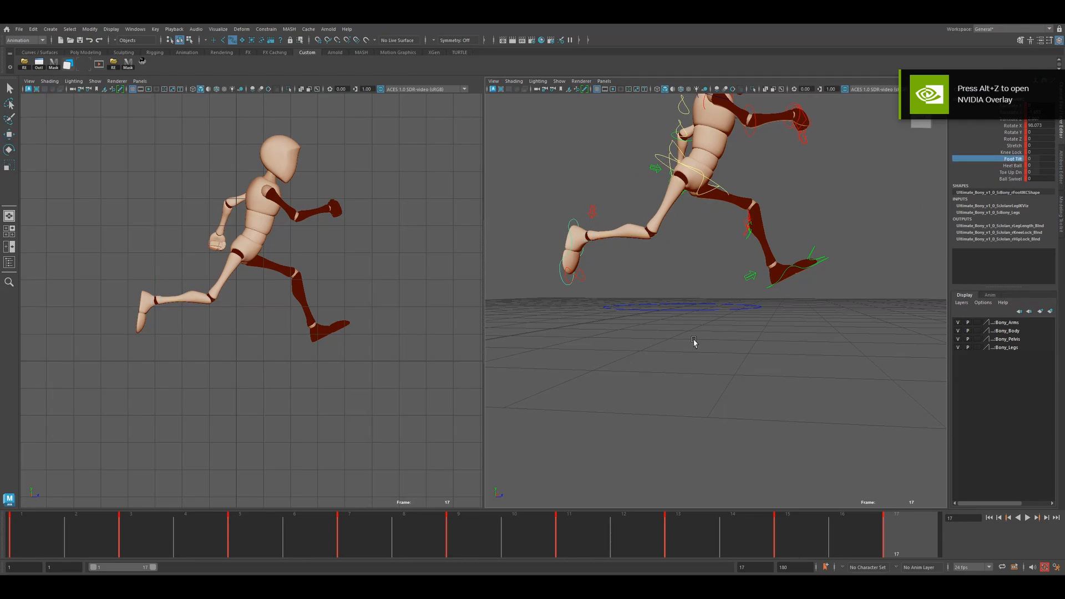
{"action": "left_click", "coordinate": [1010, 172]}
{"action": "middle_click_drag", "start_coordinate": [862, 227], "coordinate": [837, 245]}
{"action": "middle_click_drag", "start_coordinate": [576, 315], "coordinate": [758, 320]}
{"action": "key", "text": "ctrl+z"}
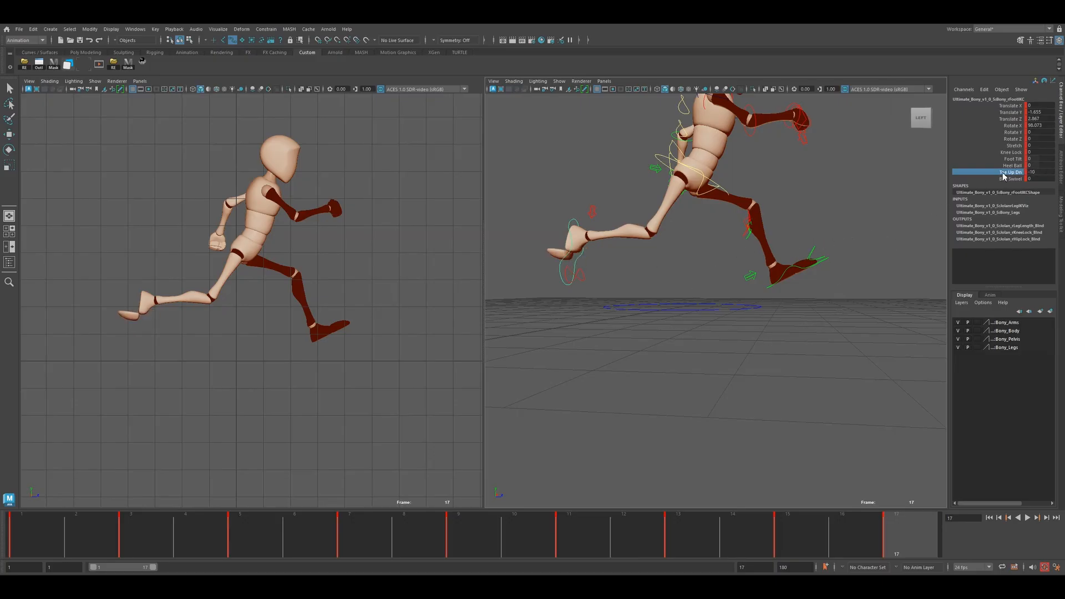
{"action": "key", "text": "ctrl+z"}
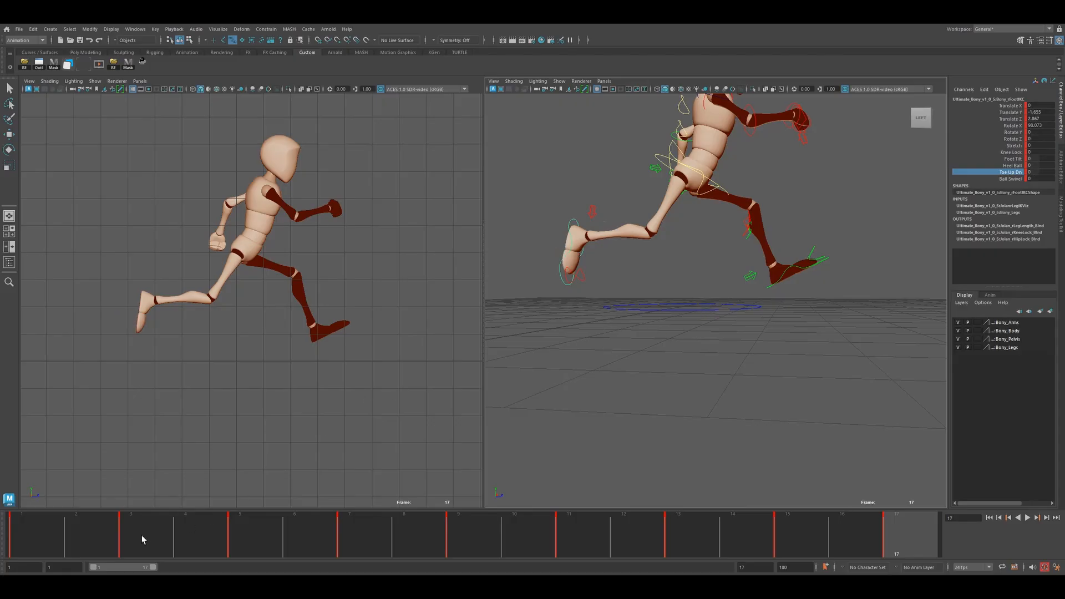
Set the right foot's Toe Up Dn to about -3.8 at frame 7 and 4.8 at frame 11
{"action": "key", "text": "alt+v"}
{"action": "left_click_drag", "start_coordinate": [73, 537], "coordinate": [371, 553]}
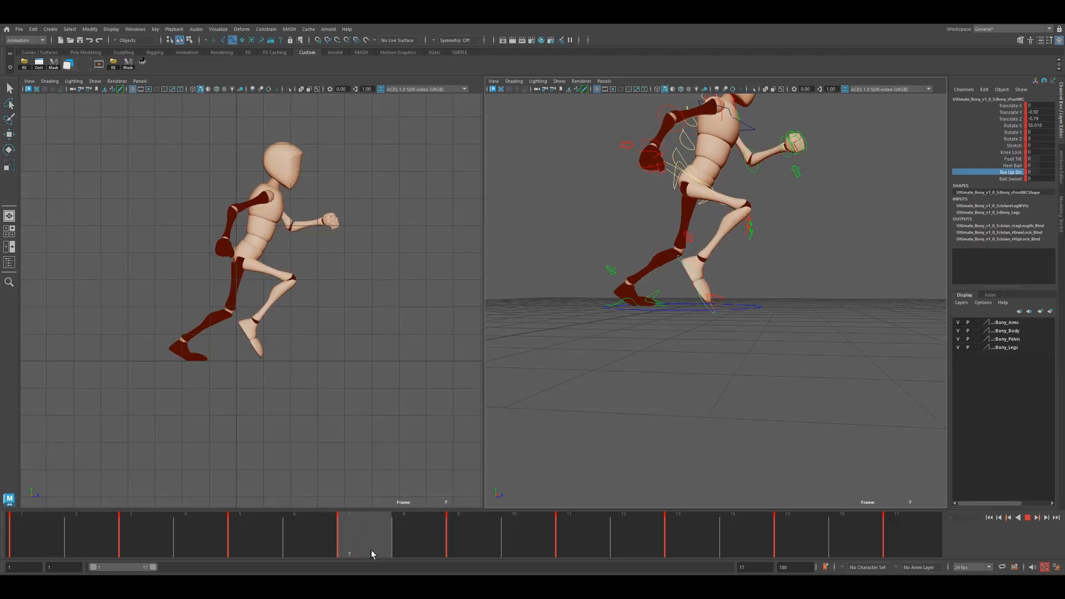
{"action": "mouse_move", "coordinate": [400, 457]}
{"action": "middle_mouse_down"}
{"action": "mouse_move", "coordinate": [354, 451]}
{"action": "mouse_move", "coordinate": [387, 450]}
{"action": "middle_mouse_up"}
{"action": "left_click_drag", "start_coordinate": [249, 535], "coordinate": [561, 552]}
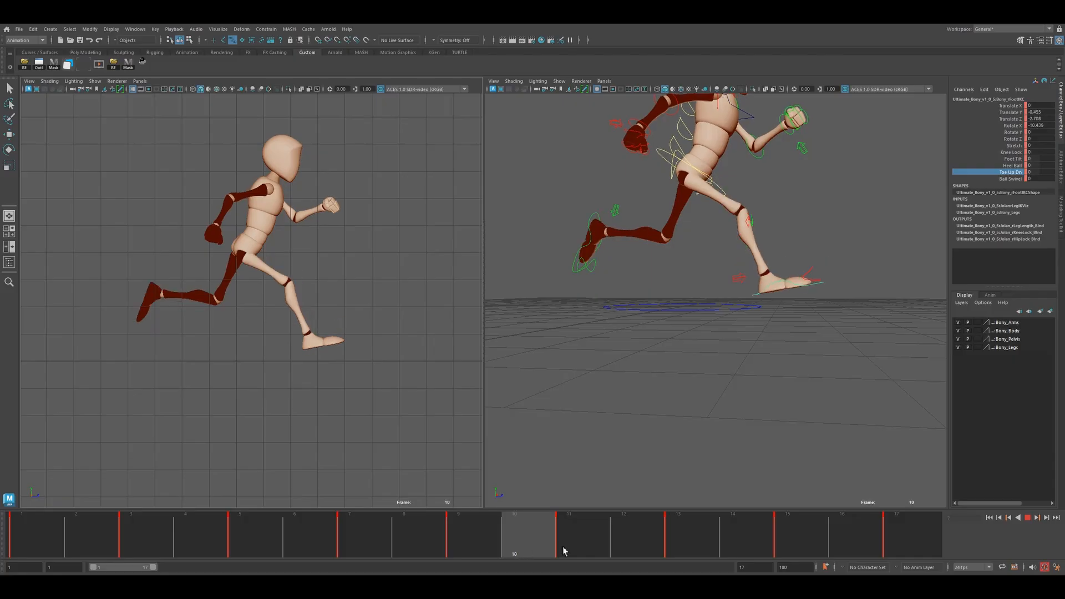
{"action": "middle_click_drag", "start_coordinate": [401, 442], "coordinate": [423, 441]}
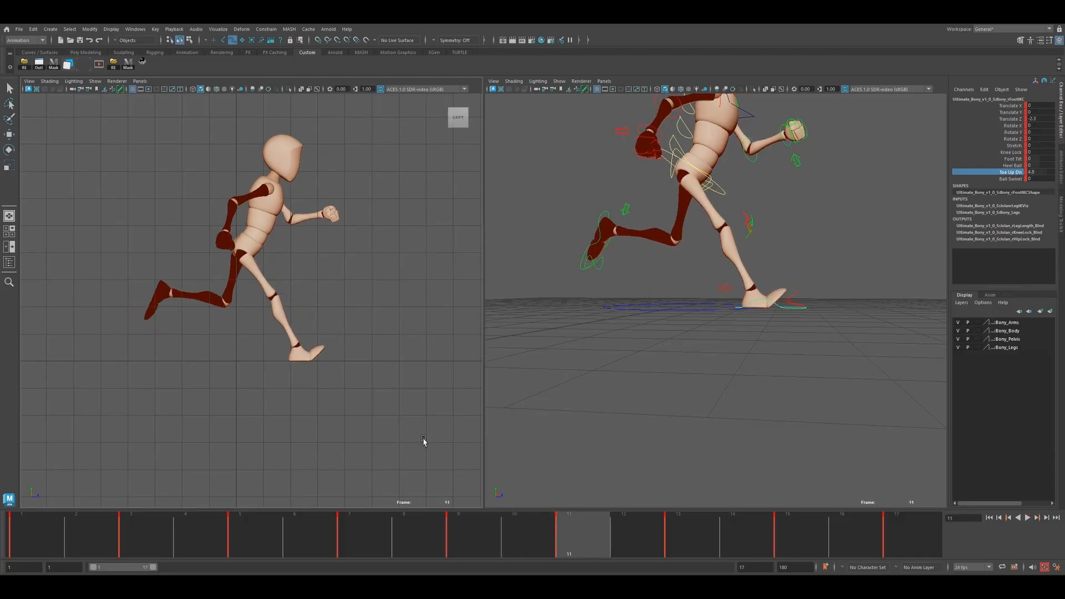
Set the right foot's Toe Up Dn to -2.2 at frame 17 and copy that pose to frame 1
{"action": "left_click_drag", "start_coordinate": [382, 541], "coordinate": [896, 555]}
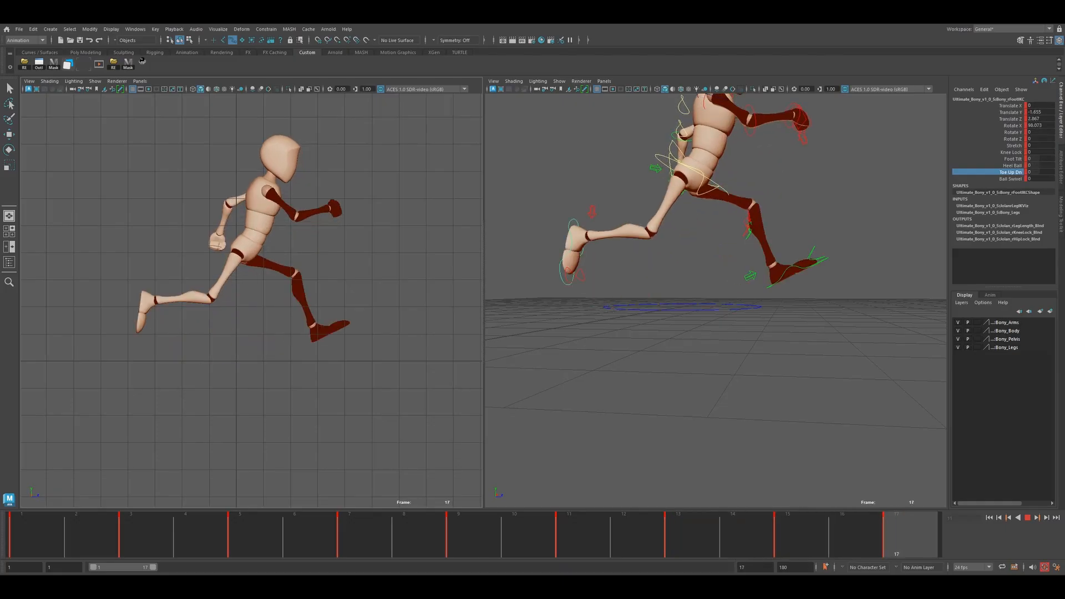
{"action": "middle_click_drag", "start_coordinate": [730, 464], "coordinate": [723, 467]}
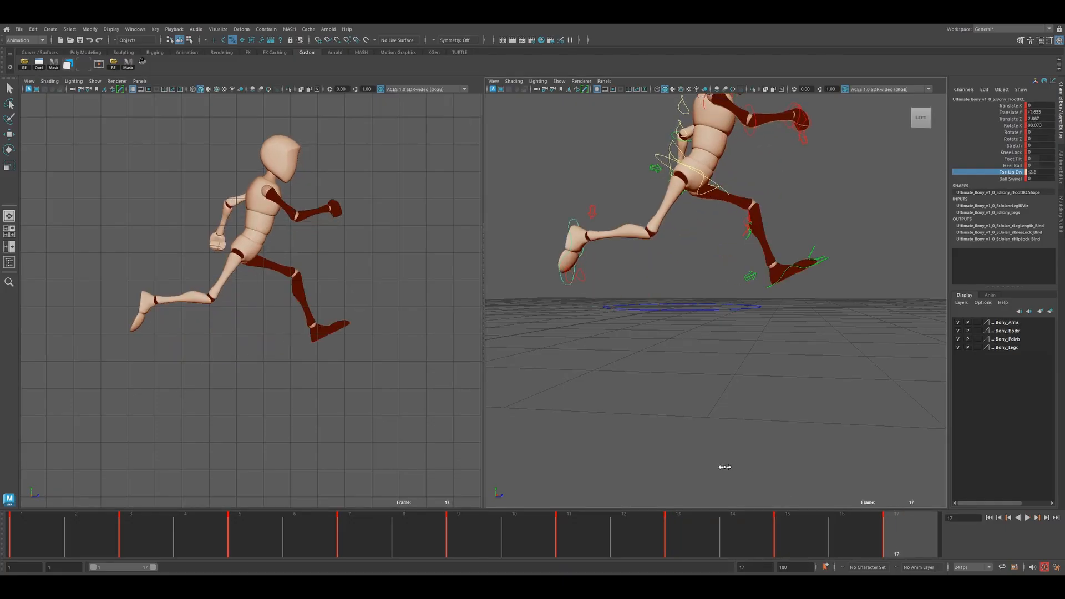
{"action": "left_click_drag", "start_coordinate": [895, 543], "coordinate": [23, 532]}
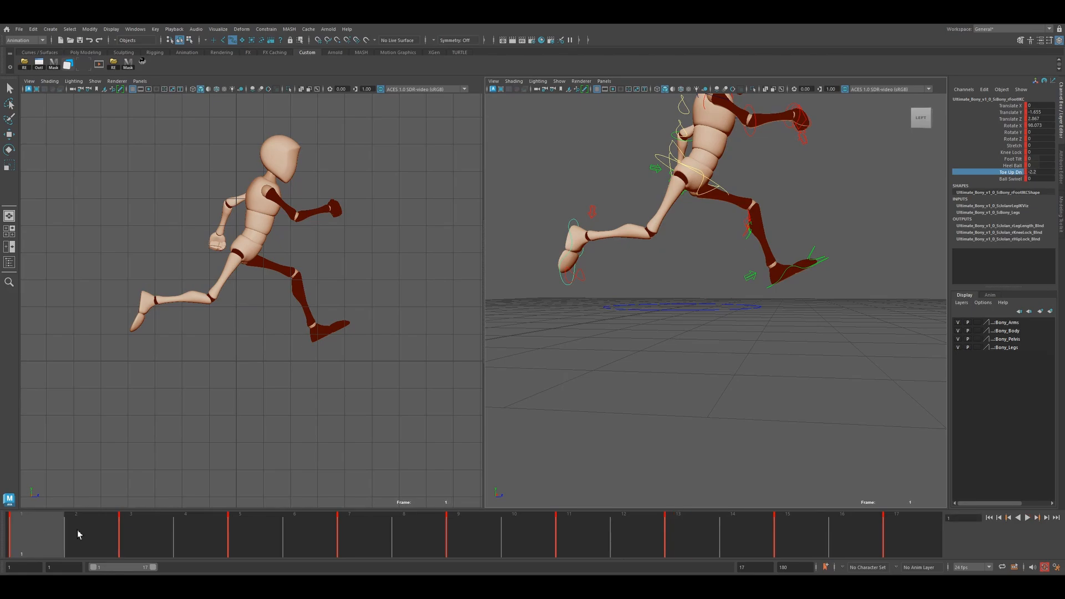
{"action": "key", "text": "alt+v"}
{"action": "key", "text": "alt+v"}
{"action": "key", "text": "comma"}
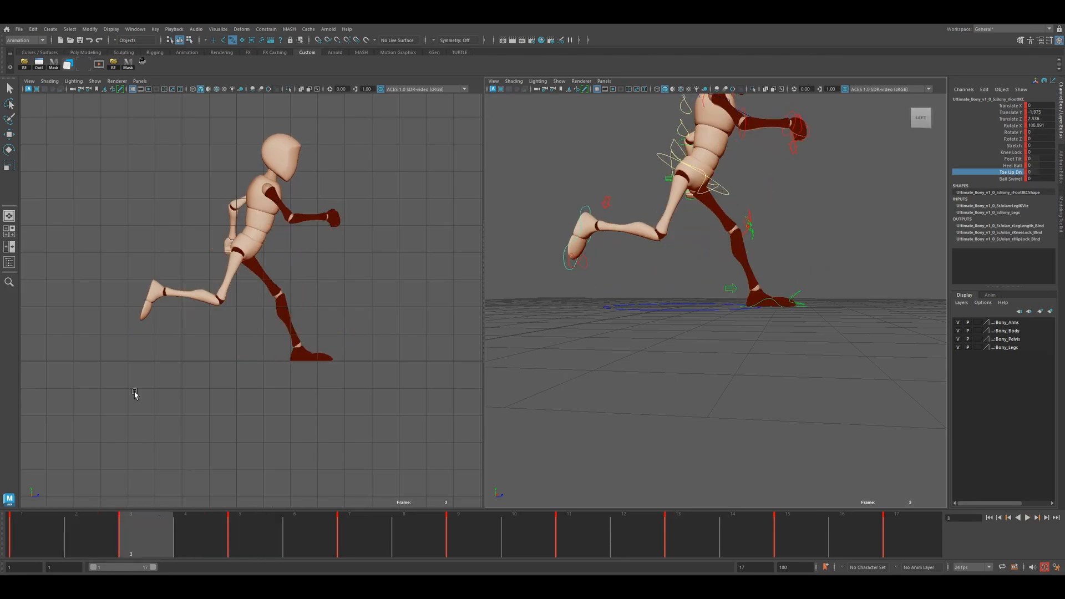
On the right foot's Toe Up Dn curve, delete the frame 3 key and lower the frame 5 key to about -3.3
{"action": "left_click", "coordinate": [84, 66]}
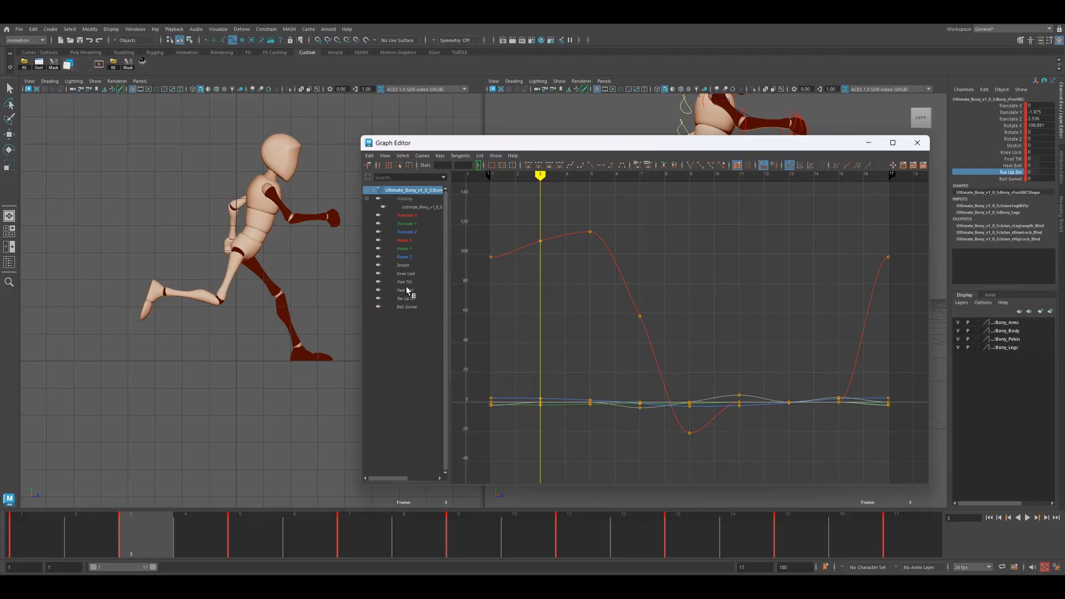
{"action": "left_click", "coordinate": [410, 298]}
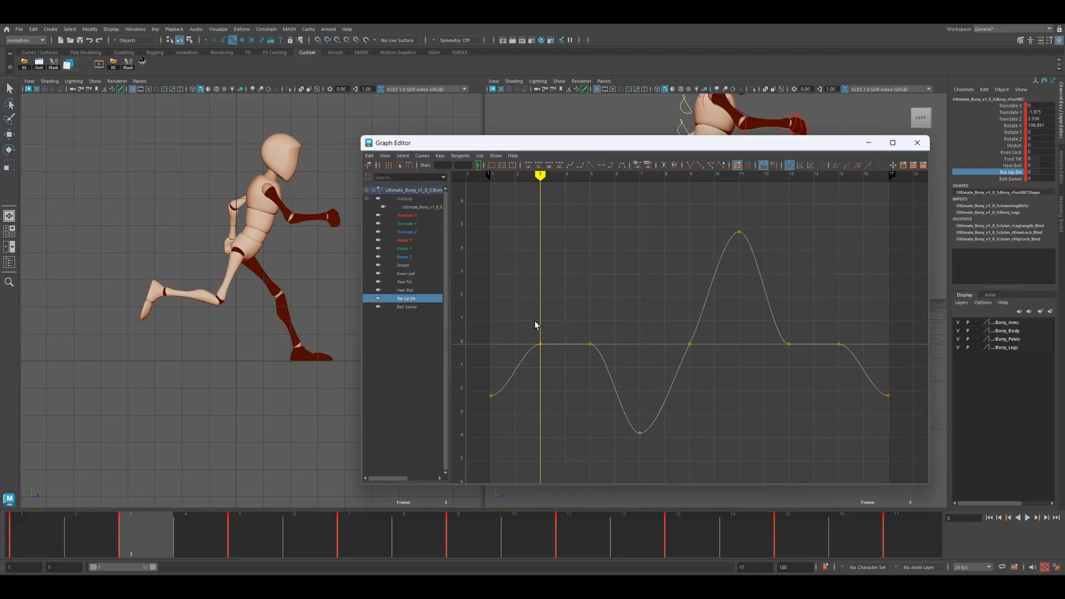
{"action": "left_click_drag", "start_coordinate": [553, 361], "coordinate": [557, 360]}
{"action": "key", "text": "Delete"}
{"action": "left_click_drag", "start_coordinate": [71, 537], "coordinate": [138, 555]}
{"action": "left_click", "coordinate": [250, 542]}
{"action": "left_click_drag", "start_coordinate": [581, 333], "coordinate": [594, 368]}
{"action": "middle_click_drag", "start_coordinate": [594, 368], "coordinate": [597, 445]}
Delete the frame 9 key of the right foot's Toe Up Dn curve and lower the frame 11 key to about 2.1
{"action": "mouse_move", "coordinate": [271, 533]}
{"action": "left_mouse_down"}
{"action": "mouse_move", "coordinate": [95, 542]}
{"action": "mouse_move", "coordinate": [88, 527]}
{"action": "mouse_move", "coordinate": [409, 564]}
{"action": "mouse_move", "coordinate": [507, 564]}
{"action": "mouse_move", "coordinate": [468, 571]}
{"action": "left_mouse_up"}
{"action": "key", "text": "Delete"}
{"action": "left_click_drag", "start_coordinate": [336, 521], "coordinate": [588, 551]}
{"action": "left_click_drag", "start_coordinate": [724, 216], "coordinate": [749, 266]}
{"action": "middle_click_drag", "start_coordinate": [747, 277], "coordinate": [744, 324]}
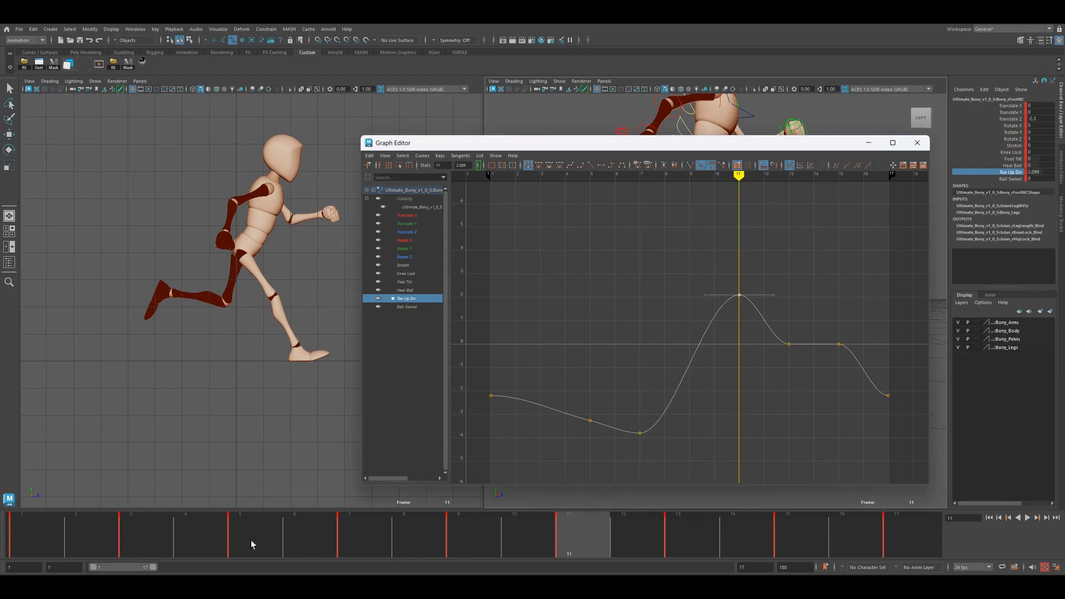
{"action": "mouse_move", "coordinate": [251, 540]}
{"action": "left_mouse_down"}
{"action": "mouse_move", "coordinate": [441, 528]}
{"action": "mouse_move", "coordinate": [910, 537]}
{"action": "left_mouse_up"}
{"action": "left_click_drag", "start_coordinate": [69, 535], "coordinate": [690, 535]}
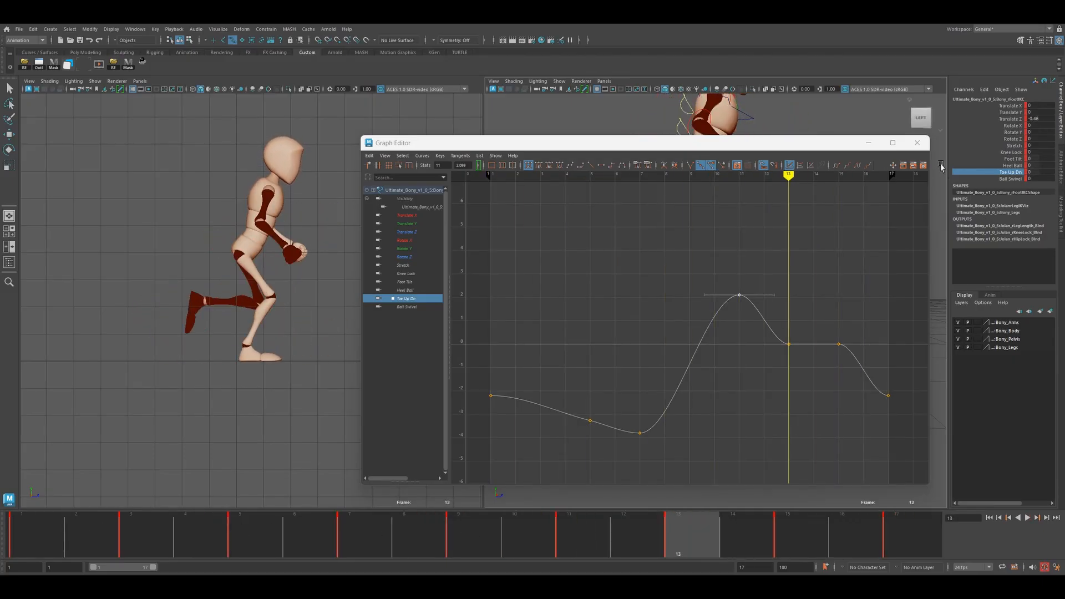
{"action": "left_click", "coordinate": [918, 143]}
Select the left foot control and raise its toes at frame 3 with the Toe Up Dn attribute
{"action": "left_click", "coordinate": [765, 296]}
{"action": "left_click", "coordinate": [635, 259]}
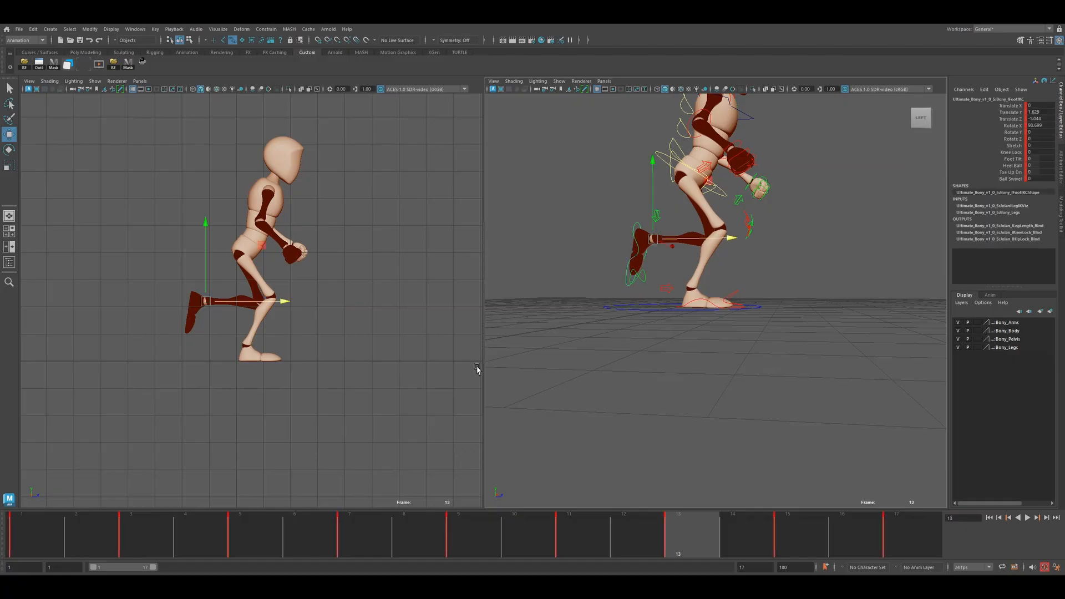
{"action": "left_click", "coordinate": [84, 65]}
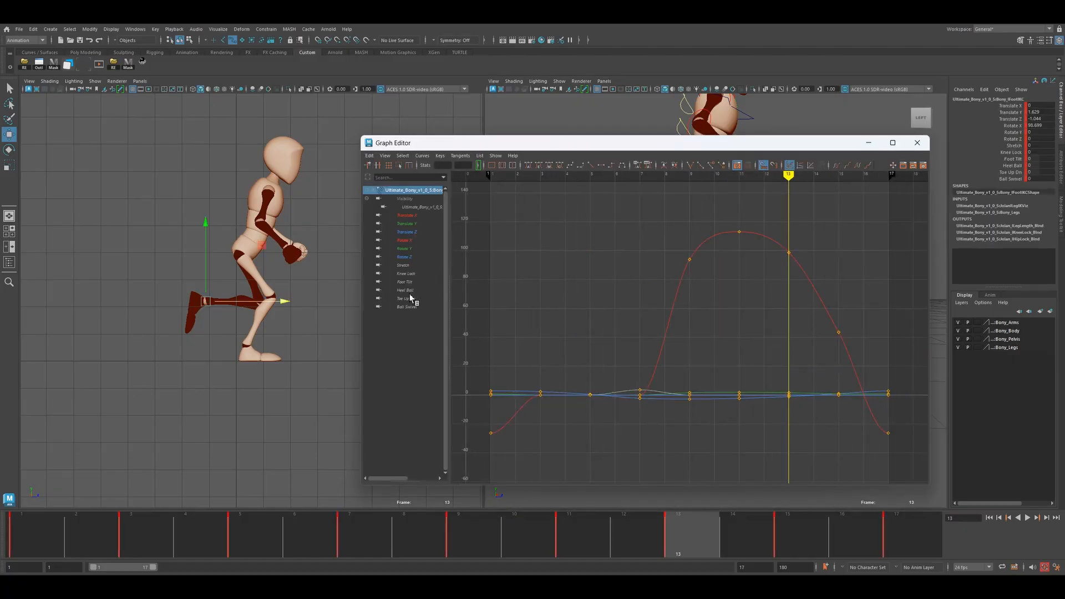
{"action": "left_click", "coordinate": [917, 143]}
{"action": "key", "text": "alt+v"}
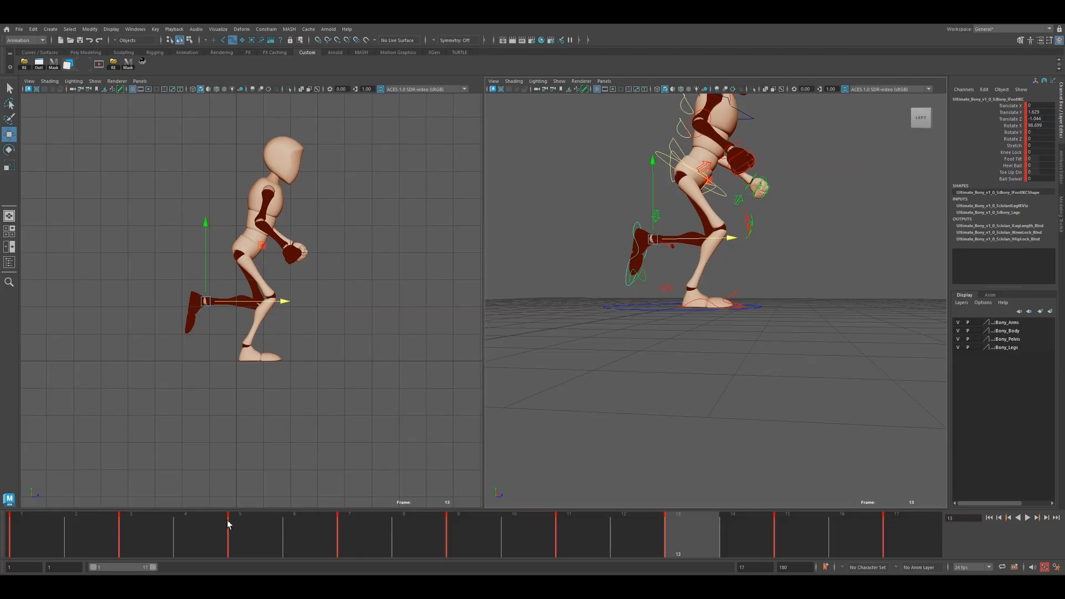
{"action": "left_click", "coordinate": [1012, 160]}
{"action": "left_click", "coordinate": [1010, 172]}
{"action": "mouse_move", "coordinate": [777, 361]}
{"action": "middle_mouse_down"}
{"action": "mouse_move", "coordinate": [766, 368]}
{"action": "mouse_move", "coordinate": [784, 367]}
{"action": "middle_mouse_up"}
{"action": "left_click_drag", "start_coordinate": [110, 528], "coordinate": [141, 526]}
{"action": "middle_click_drag", "start_coordinate": [561, 417], "coordinate": [602, 415]}
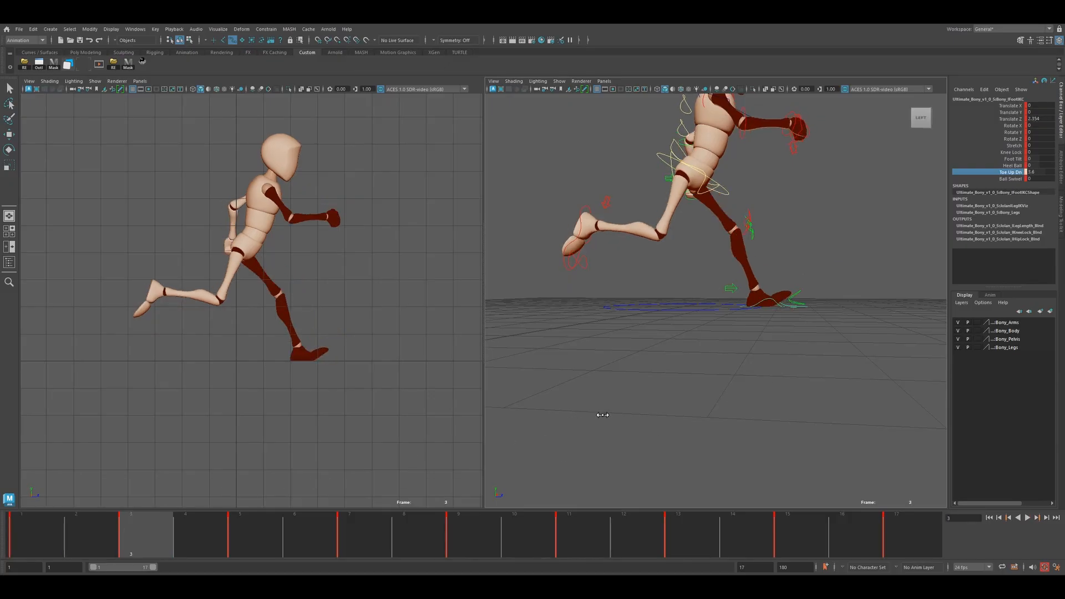
Bend the left foot's toes with negative Toe Up Dn values at frames 9 and 11
{"action": "left_click_drag", "start_coordinate": [141, 544], "coordinate": [488, 543]}
{"action": "middle_click_drag", "start_coordinate": [566, 475], "coordinate": [554, 480]}
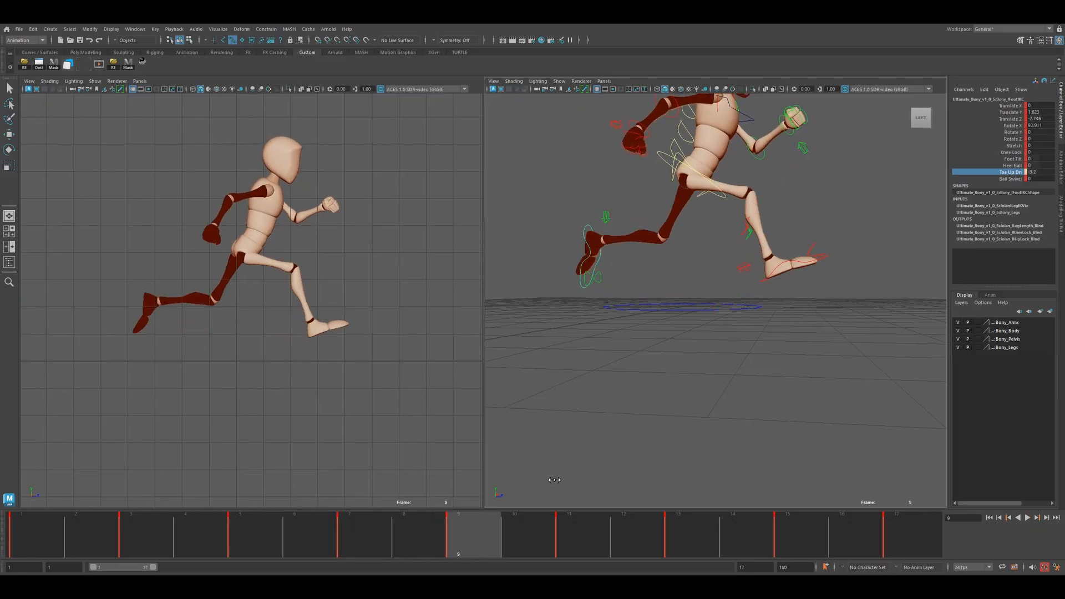
{"action": "left_click_drag", "start_coordinate": [326, 557], "coordinate": [580, 537]}
{"action": "middle_click_drag", "start_coordinate": [614, 473], "coordinate": [598, 474]}
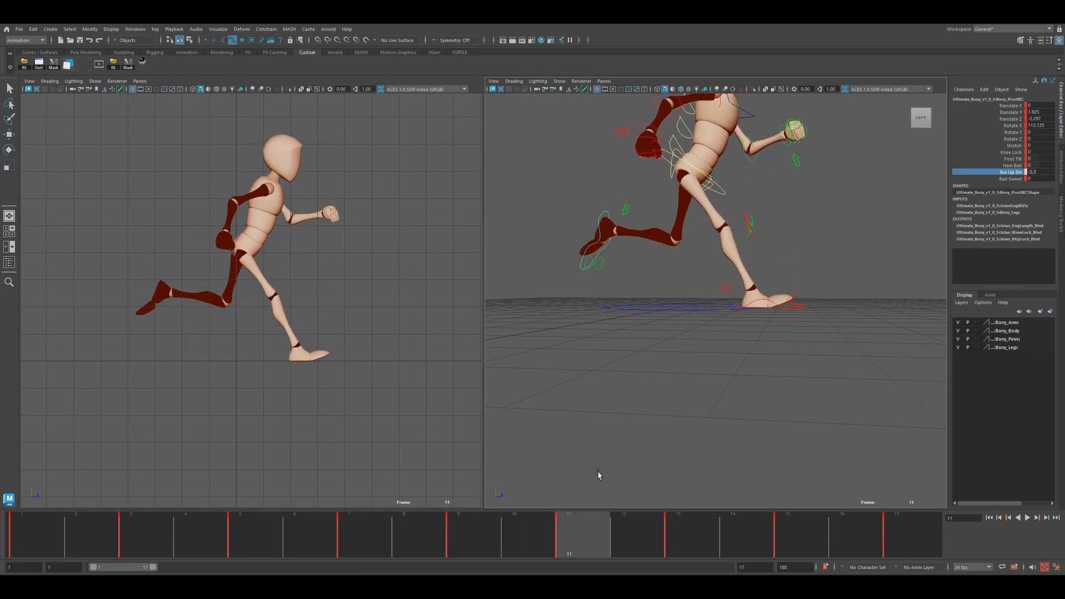
Bend the left foot's toes with Toe Up Dn at about -2.8 on frame 13 and -3.7 on frame 15
{"action": "left_click_drag", "start_coordinate": [584, 546], "coordinate": [699, 542]}
{"action": "middle_click_drag", "start_coordinate": [705, 486], "coordinate": [691, 478]}
{"action": "left_click_drag", "start_coordinate": [743, 534], "coordinate": [790, 535]}
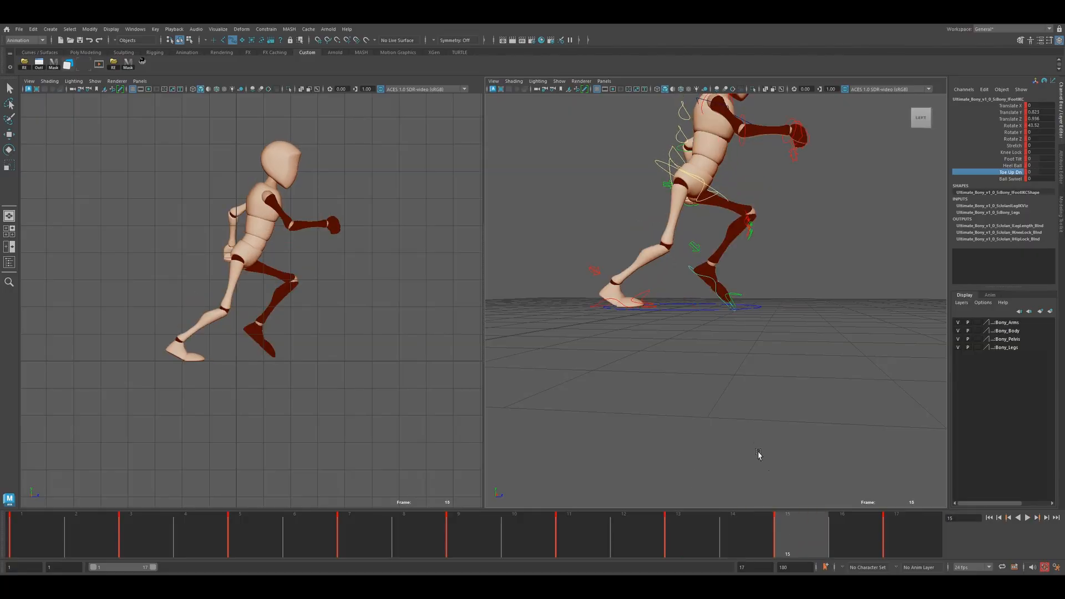
{"action": "left_click", "coordinate": [918, 544]}
{"action": "left_click_drag", "start_coordinate": [51, 535], "coordinate": [913, 549]}
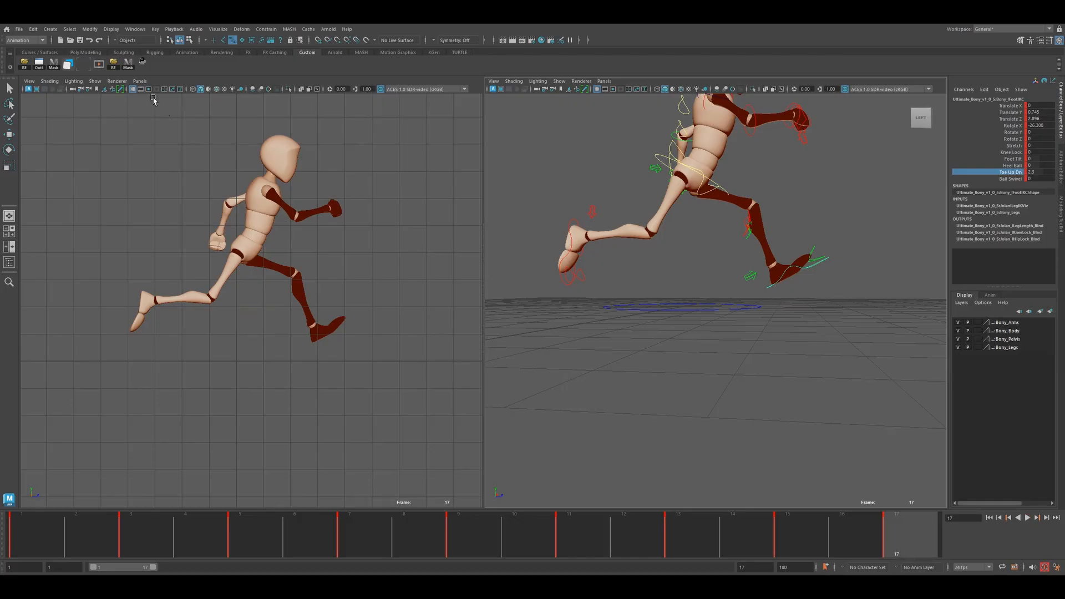
On the left foot's Toe Up Dn curve, delete the keys at frames 11 and 13 and play back the cycle
{"action": "left_click", "coordinate": [67, 64]}
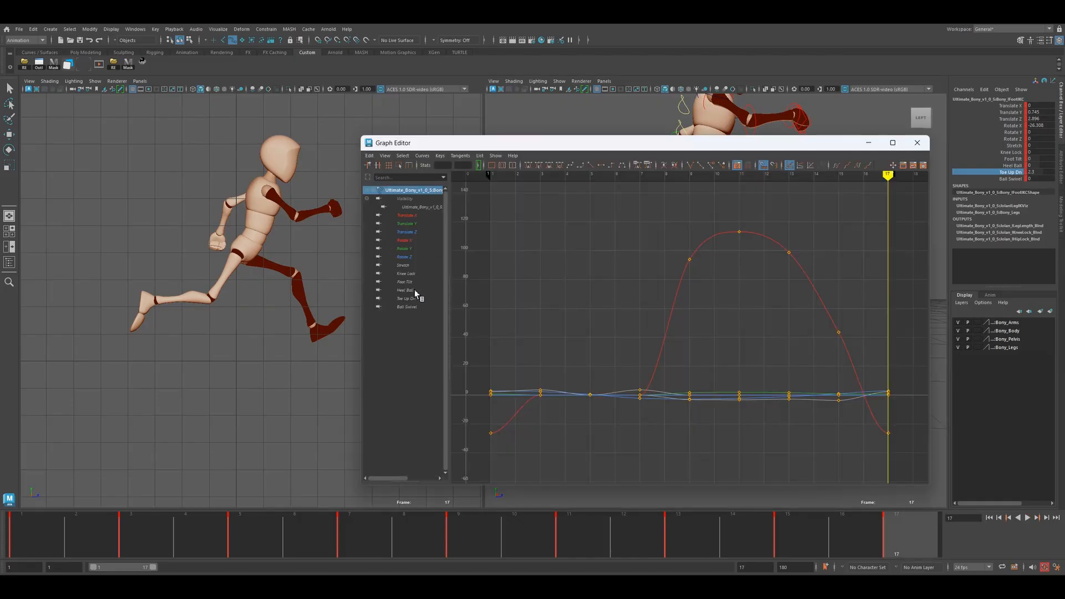
{"action": "left_click", "coordinate": [411, 300]}
{"action": "left_click_drag", "start_coordinate": [759, 368], "coordinate": [819, 446]}
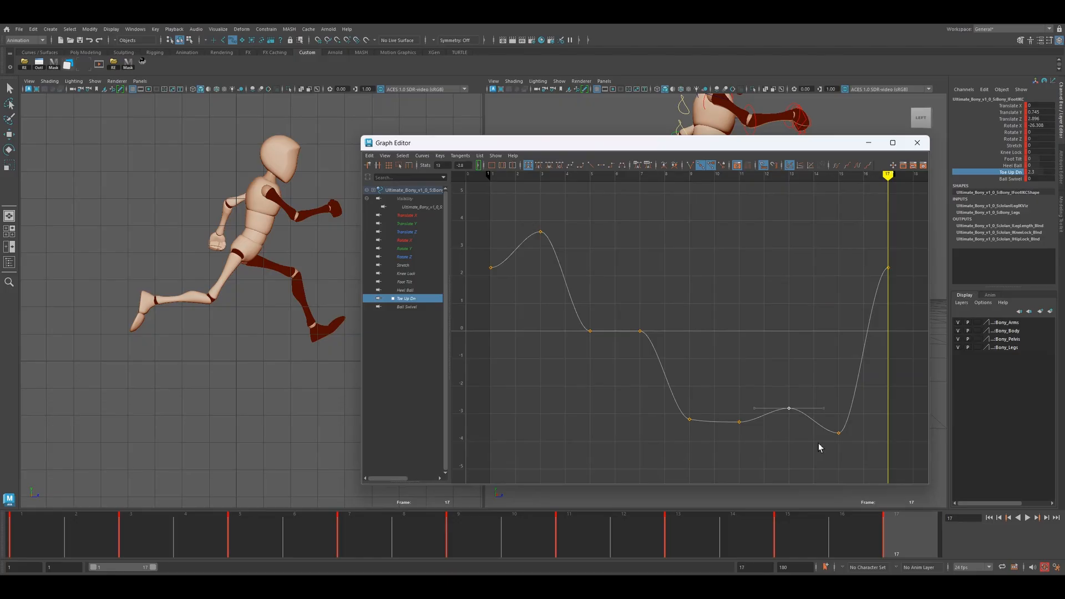
{"action": "left_click", "coordinate": [682, 527]}
{"action": "middle_click_drag", "start_coordinate": [794, 429], "coordinate": [796, 448]}
{"action": "left_click_drag", "start_coordinate": [714, 388], "coordinate": [814, 446]}
{"action": "key", "text": "Delete"}
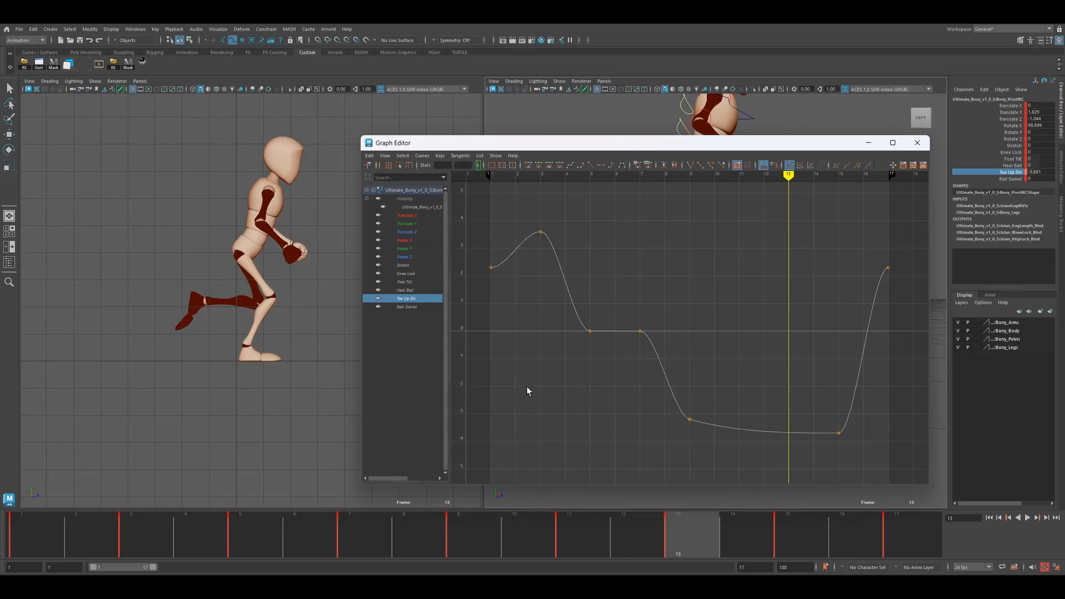
{"action": "key", "text": "alt+v"}
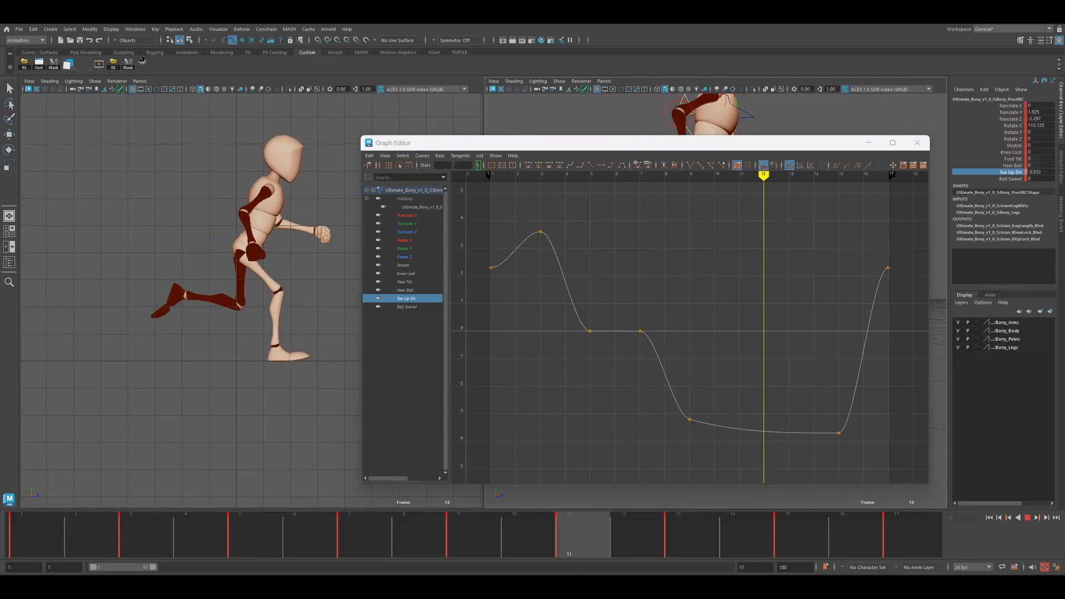
{"action": "key", "text": "alt+v"}
Select the right foot control and raise its toes at frame 9 with Toe Up Dn at about 2.8
{"action": "left_click_drag", "start_coordinate": [894, 154], "coordinate": [825, 411]}
{"action": "left_click", "coordinate": [567, 251]}
{"action": "left_click_drag", "start_coordinate": [588, 398], "coordinate": [699, 212]}
{"action": "key", "text": "alt+v"}
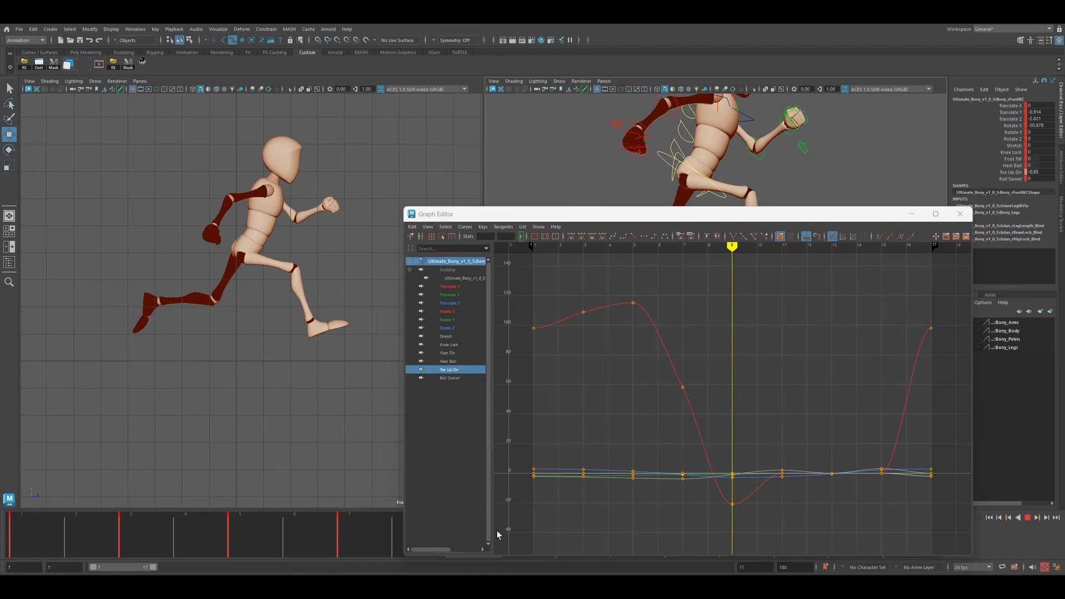
{"action": "key", "text": "alt+v"}
{"action": "left_click_drag", "start_coordinate": [707, 518], "coordinate": [741, 501]}
{"action": "left_click", "coordinate": [448, 369]}
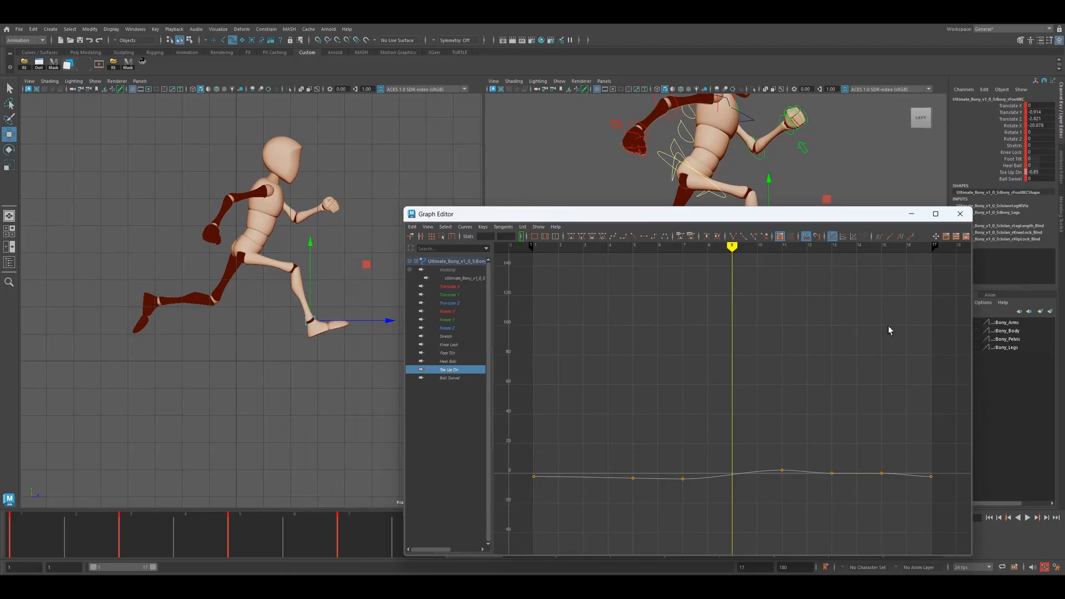
{"action": "left_click", "coordinate": [1011, 172]}
{"action": "middle_click_drag", "start_coordinate": [820, 190], "coordinate": [832, 189]}
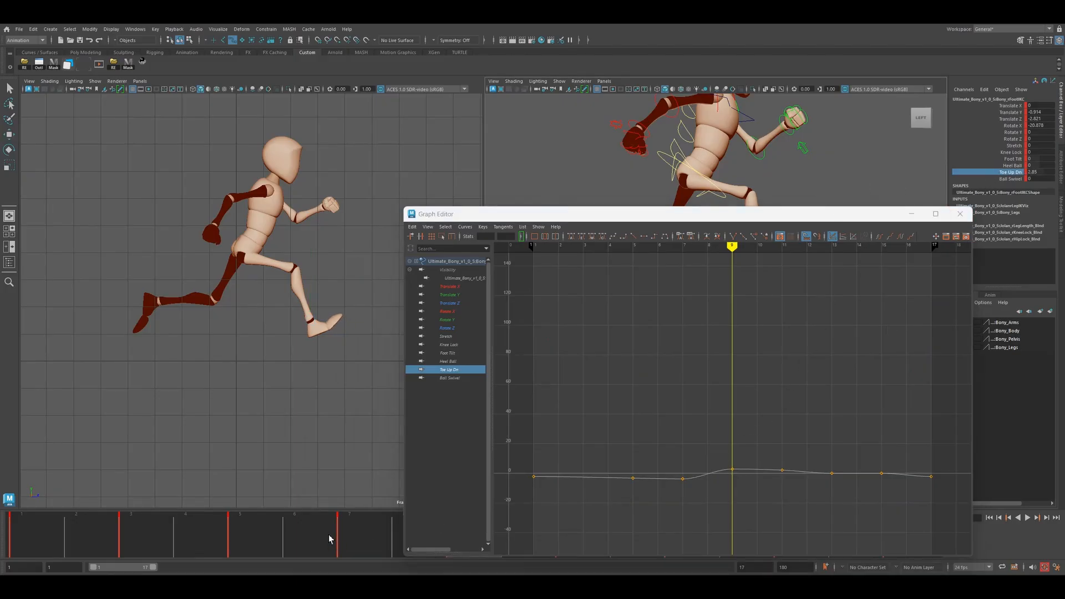
Lower the frame 11 key of the right foot's Toe Up Dn curve to about 1.5 and close the Graph Editor
{"action": "left_click_drag", "start_coordinate": [329, 537], "coordinate": [798, 553]}
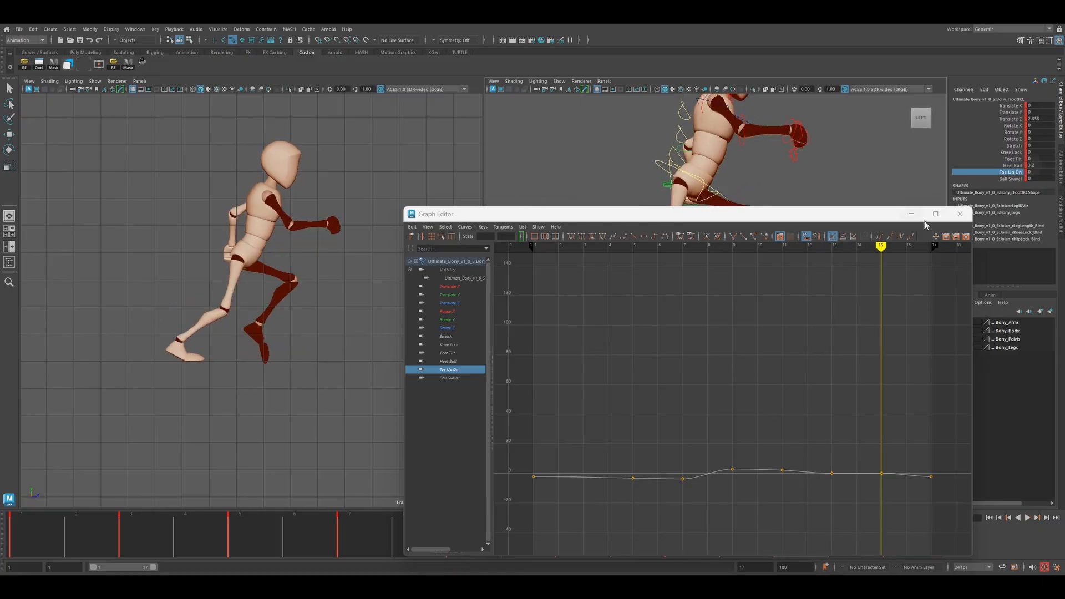
{"action": "left_click", "coordinate": [454, 370]}
{"action": "left_click_drag", "start_coordinate": [698, 424], "coordinate": [823, 499]}
{"action": "key", "text": "f"}
{"action": "left_click_drag", "start_coordinate": [766, 390], "coordinate": [835, 313]}
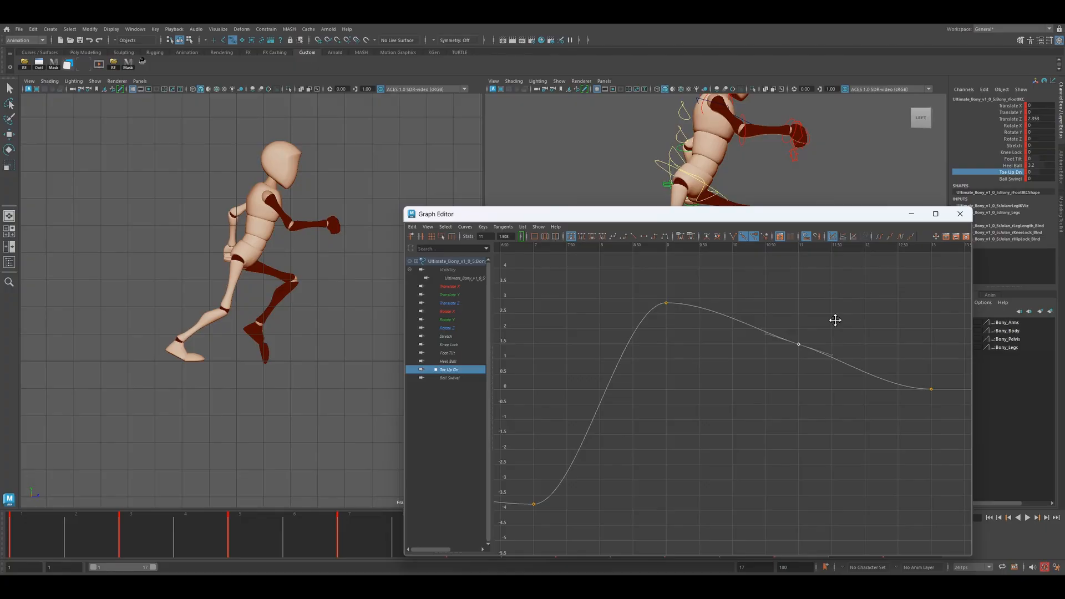
{"action": "left_click", "coordinate": [960, 214]}
Playblast the side view with nothing selected, review the foot motion and close the player
{"action": "left_click", "coordinate": [442, 352]}
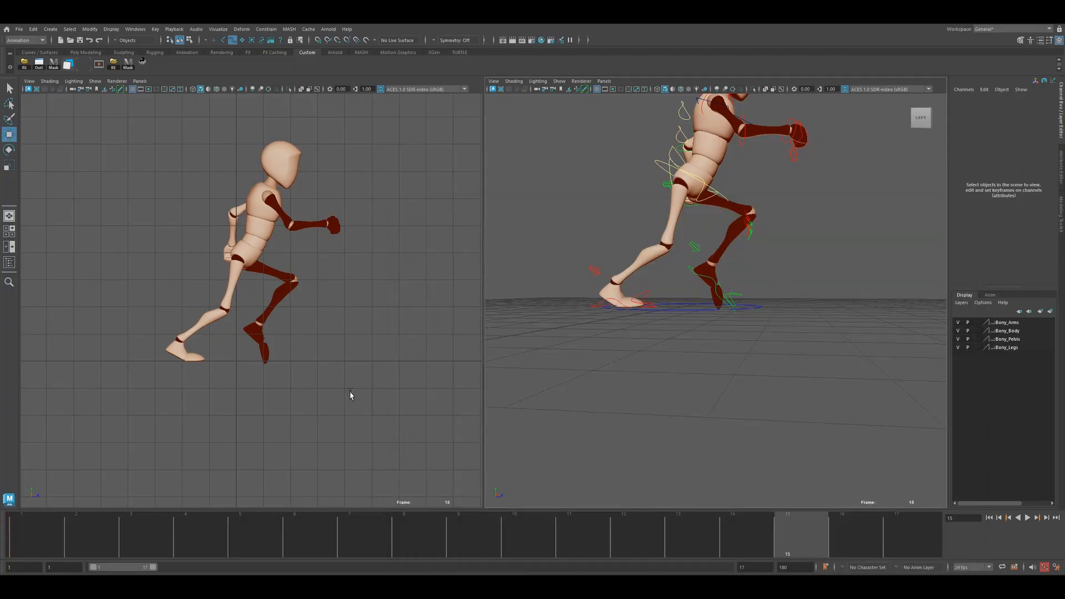
{"action": "right_click", "coordinate": [383, 526]}
{"action": "left_click", "coordinate": [404, 528]}
{"action": "left_click", "coordinate": [506, 304]}
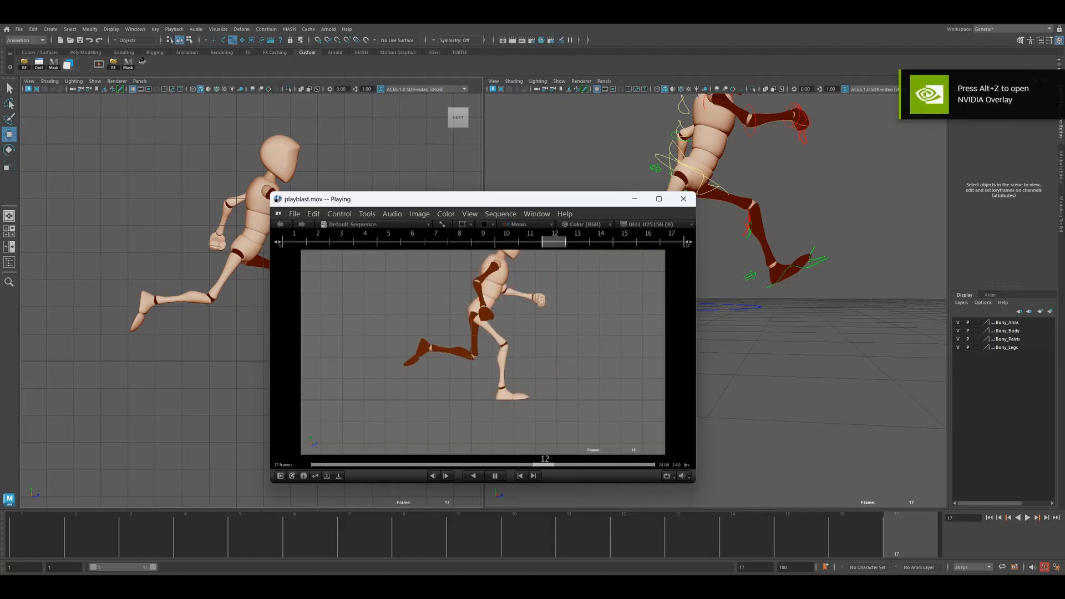
{"action": "left_click", "coordinate": [683, 199]}
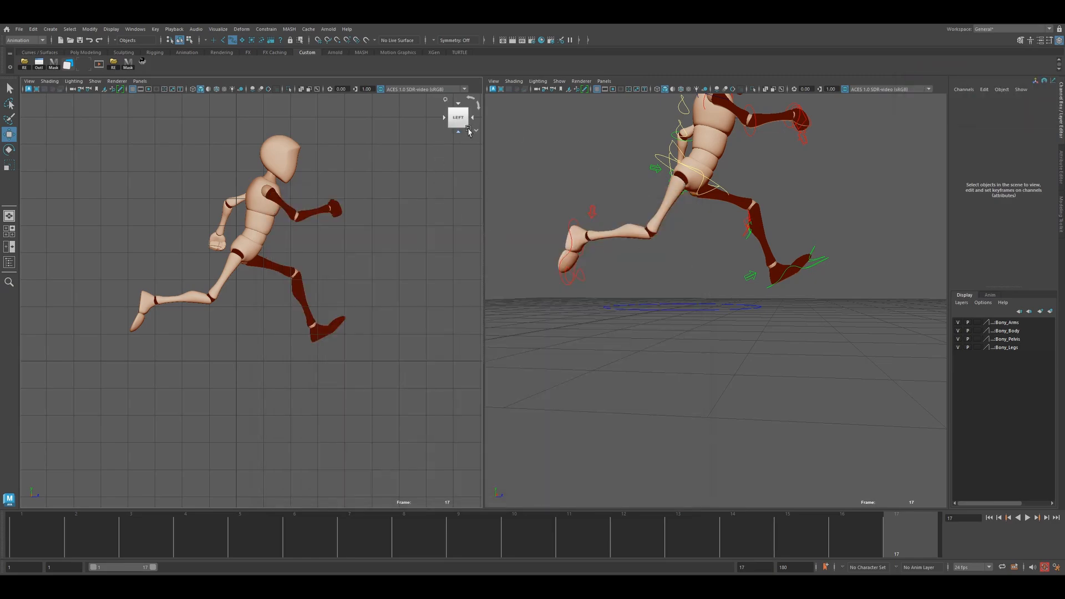
Select the right arm's elbow, shoulder and wrist controls, go to frame 1 and open their curves in the Graph Editor
{"action": "middle_click_drag", "start_coordinate": [760, 193], "coordinate": [761, 334], "text": "alt"}
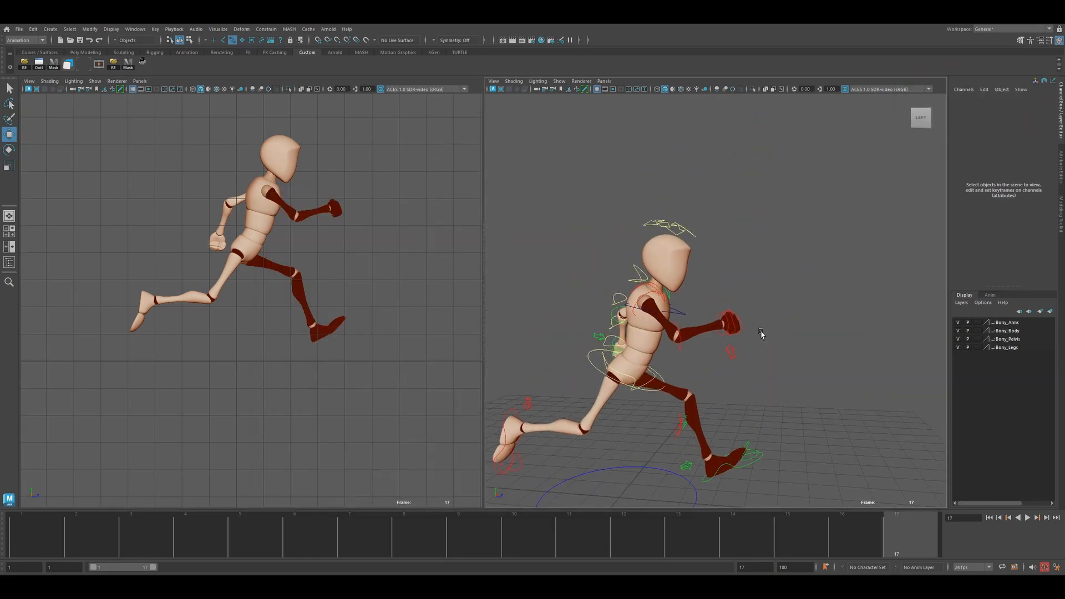
{"action": "left_click", "coordinate": [688, 340]}
{"action": "left_click", "coordinate": [647, 298]}
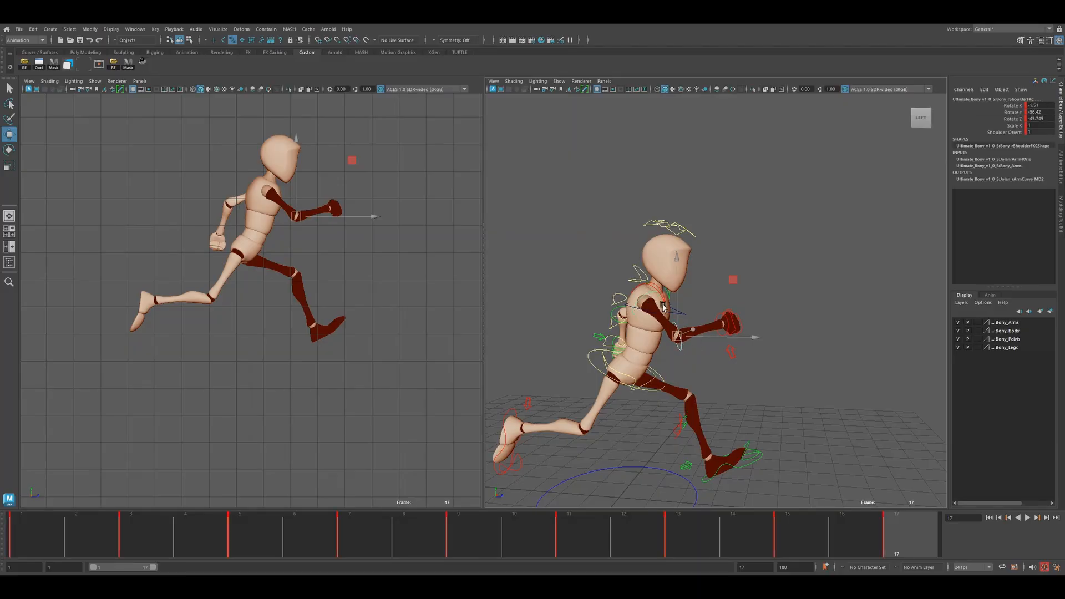
{"action": "scroll", "coordinate": [729, 364], "scroll_direction": "up", "scroll_amount": 5}
{"action": "left_click", "coordinate": [750, 384]}
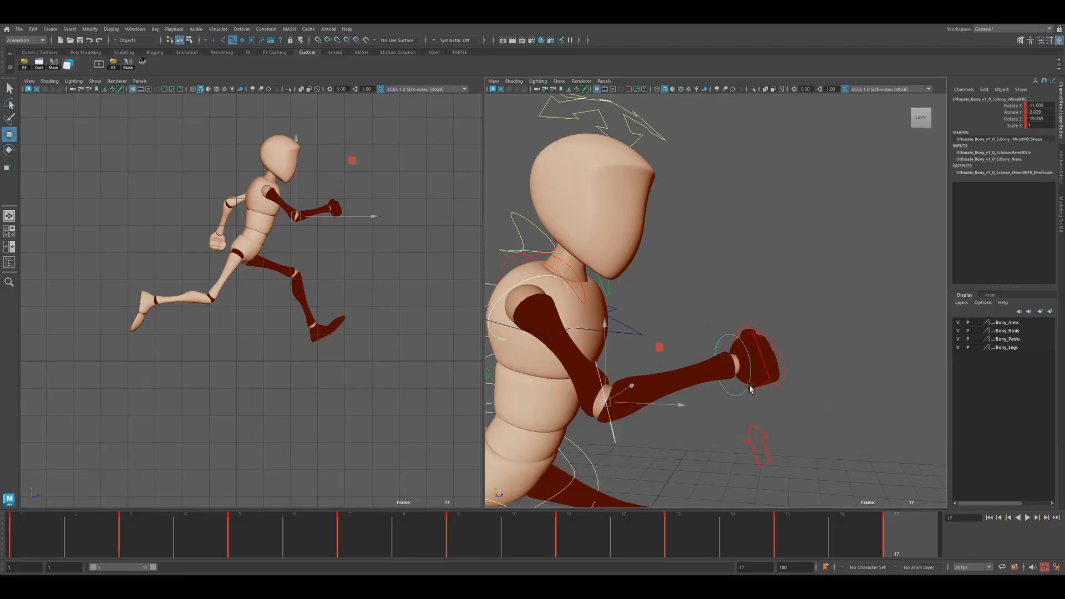
{"action": "scroll", "coordinate": [737, 396], "scroll_direction": "down", "scroll_amount": 4}
{"action": "middle_click_drag", "start_coordinate": [730, 399], "coordinate": [737, 368], "text": "alt"}
{"action": "left_click_drag", "start_coordinate": [244, 527], "coordinate": [35, 524]}
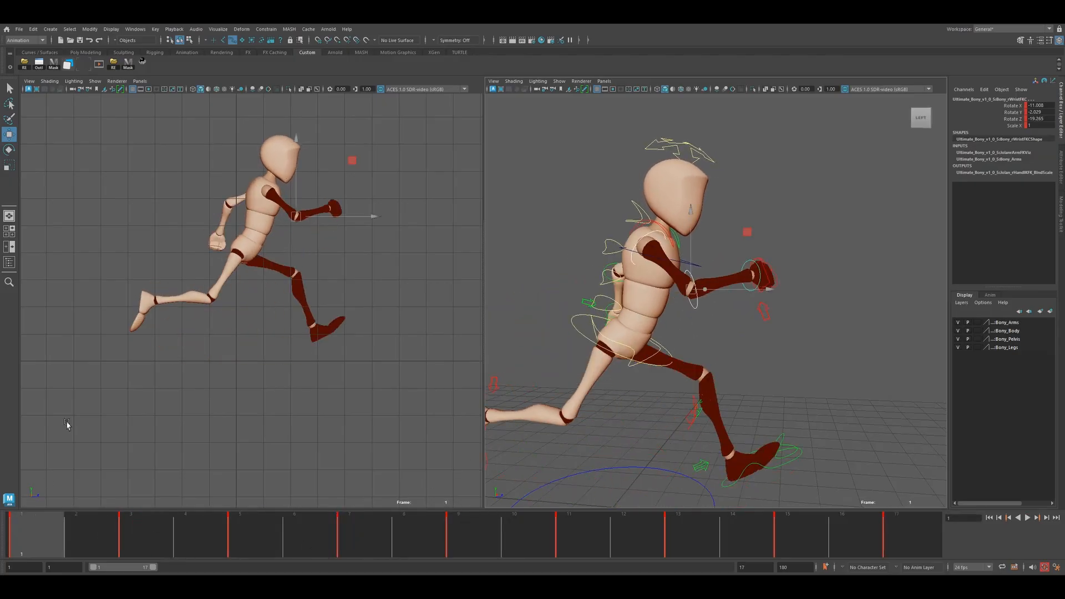
{"action": "left_click", "coordinate": [86, 66]}
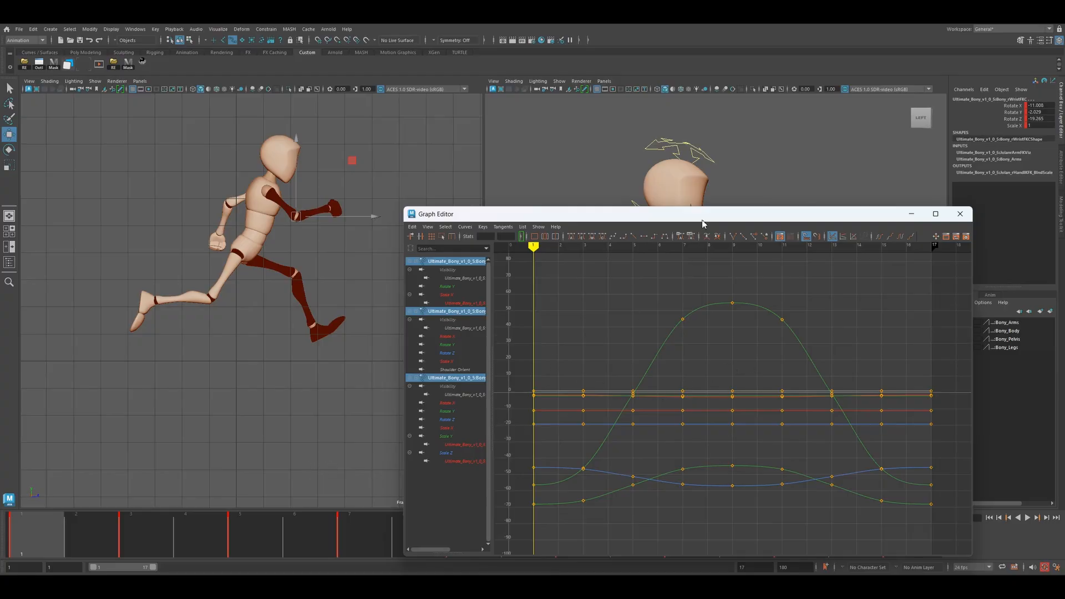
Delete the selected right arm controls' keys at frames 3, 5, 13 and 15
{"action": "left_click_drag", "start_coordinate": [702, 221], "coordinate": [673, 188]}
{"action": "left_click_drag", "start_coordinate": [537, 308], "coordinate": [618, 488]}
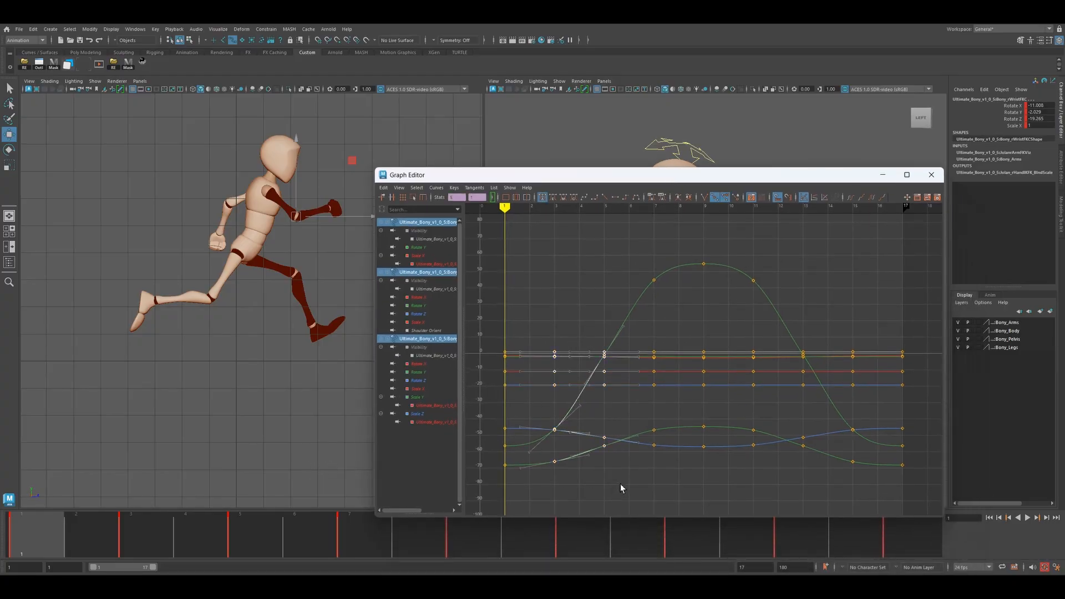
{"action": "key", "text": "Delete"}
{"action": "left_click_drag", "start_coordinate": [775, 395], "coordinate": [776, 394]}
{"action": "key", "text": "Delete"}
{"action": "left_click_drag", "start_coordinate": [794, 324], "coordinate": [826, 470]}
{"action": "key", "text": "Delete"}
{"action": "left_click_drag", "start_coordinate": [846, 353], "coordinate": [866, 476]}
{"action": "key", "text": "Delete"}
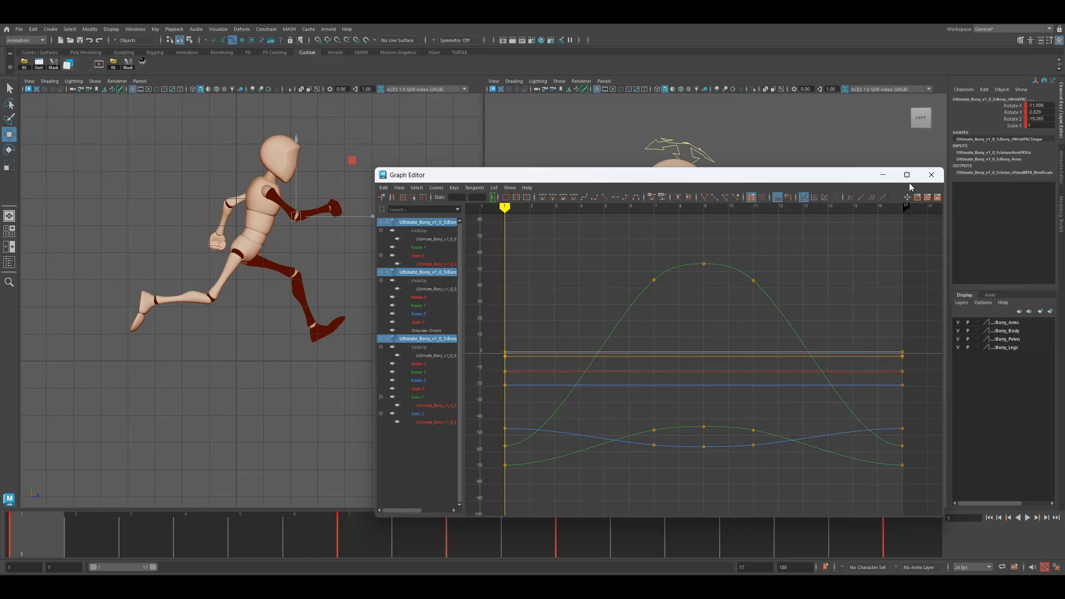
Delete the right arm controls' keys at frames 7 and 11 and close the Graph Editor
{"action": "left_click_drag", "start_coordinate": [676, 451], "coordinate": [677, 458]}
{"action": "key", "text": "Delete"}
{"action": "left_click_drag", "start_coordinate": [744, 292], "coordinate": [766, 462]}
{"action": "key", "text": "Delete"}
{"action": "left_click", "coordinate": [931, 175]}
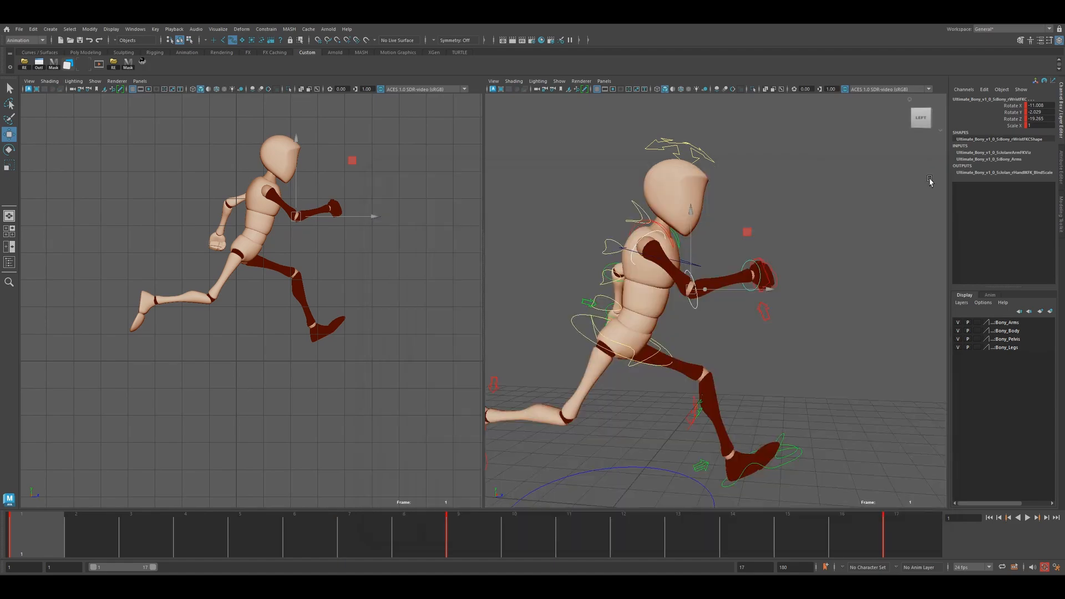
Select the right elbow control, bend it at frame 5 to a Rotate Y of about -93.6 and key it
{"action": "key", "text": "alt+v"}
{"action": "left_click_drag", "start_coordinate": [184, 530], "coordinate": [272, 562]}
{"action": "left_click", "coordinate": [712, 378]}
{"action": "left_click", "coordinate": [643, 288]}
{"action": "key", "text": "alt+v"}
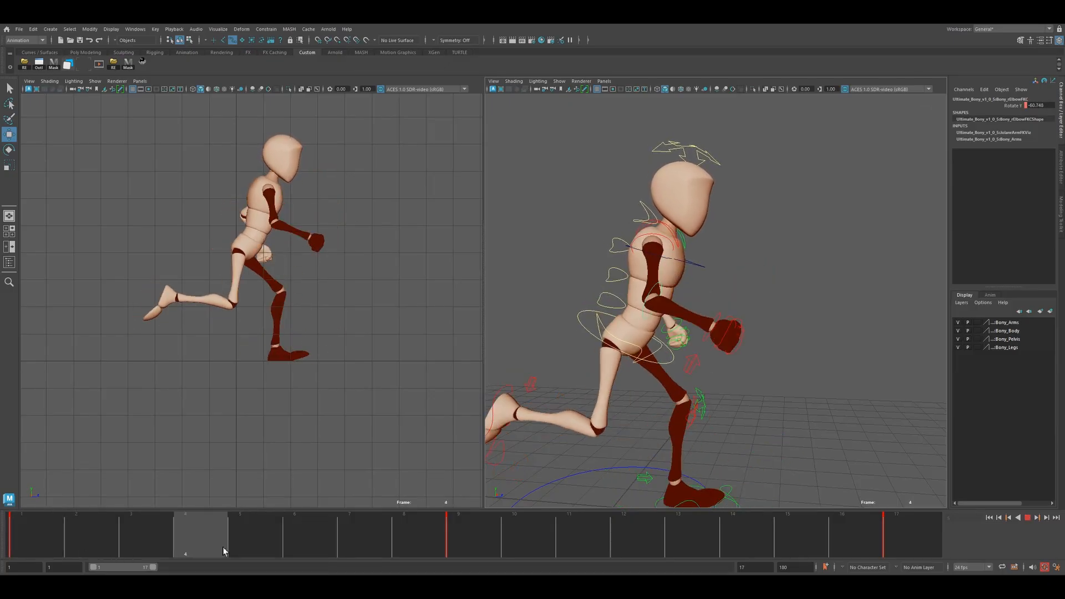
{"action": "left_click", "coordinate": [261, 553]}
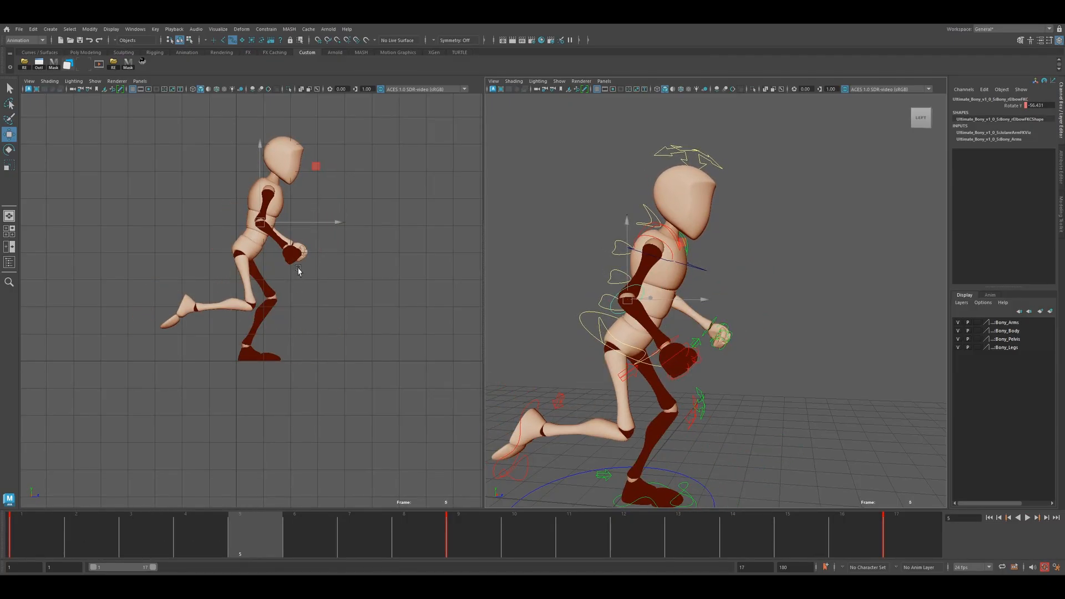
{"action": "key", "text": "e"}
{"action": "left_click_drag", "start_coordinate": [275, 283], "coordinate": [314, 259]}
{"action": "key", "text": "s"}
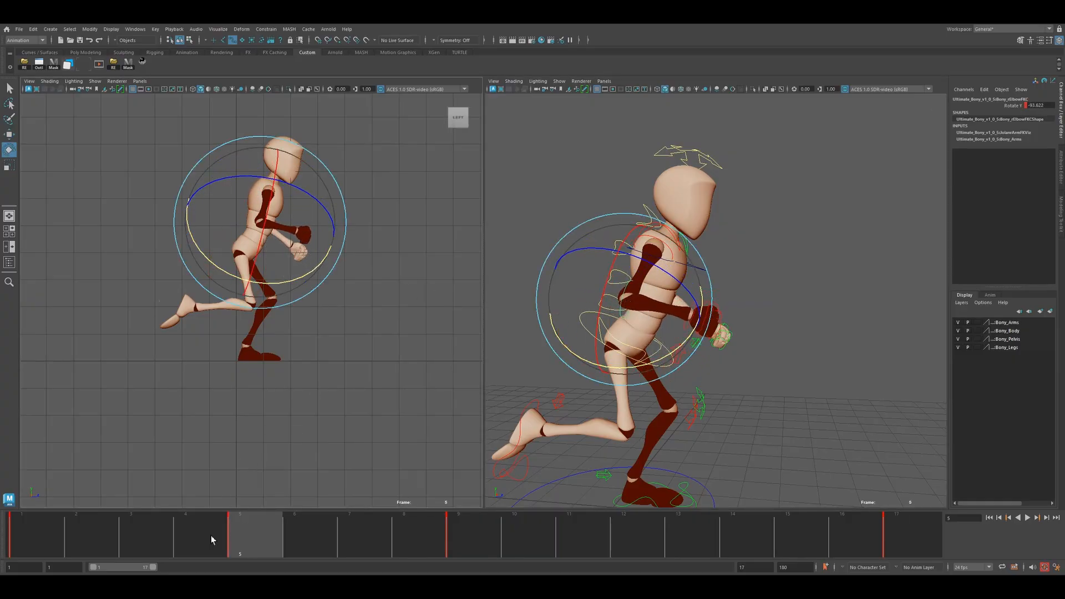
Rotate the right elbow control at frame 13 to straighten the arm, key it and scrub through the cycle
{"action": "key", "text": "alt+v"}
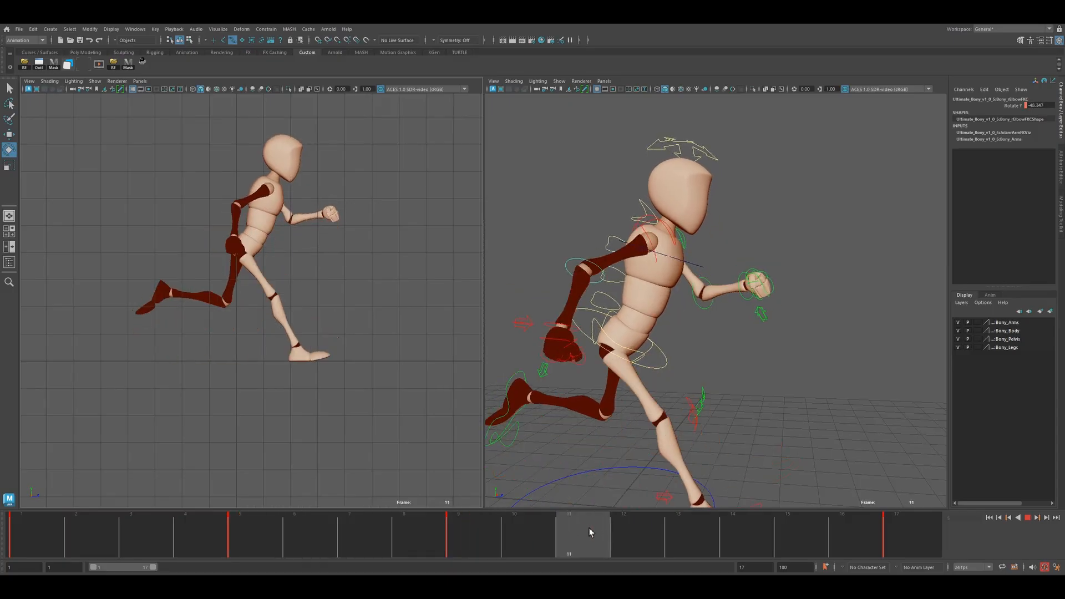
{"action": "left_click", "coordinate": [691, 535]}
{"action": "left_click_drag", "start_coordinate": [310, 287], "coordinate": [235, 294]}
{"action": "key", "text": "s"}
{"action": "left_click_drag", "start_coordinate": [61, 524], "coordinate": [828, 548]}
{"action": "left_click_drag", "start_coordinate": [138, 552], "coordinate": [872, 548]}
Select the right shoulder control and open its curves in the Graph Editor
{"action": "left_click", "coordinate": [808, 318]}
{"action": "left_click", "coordinate": [642, 243]}
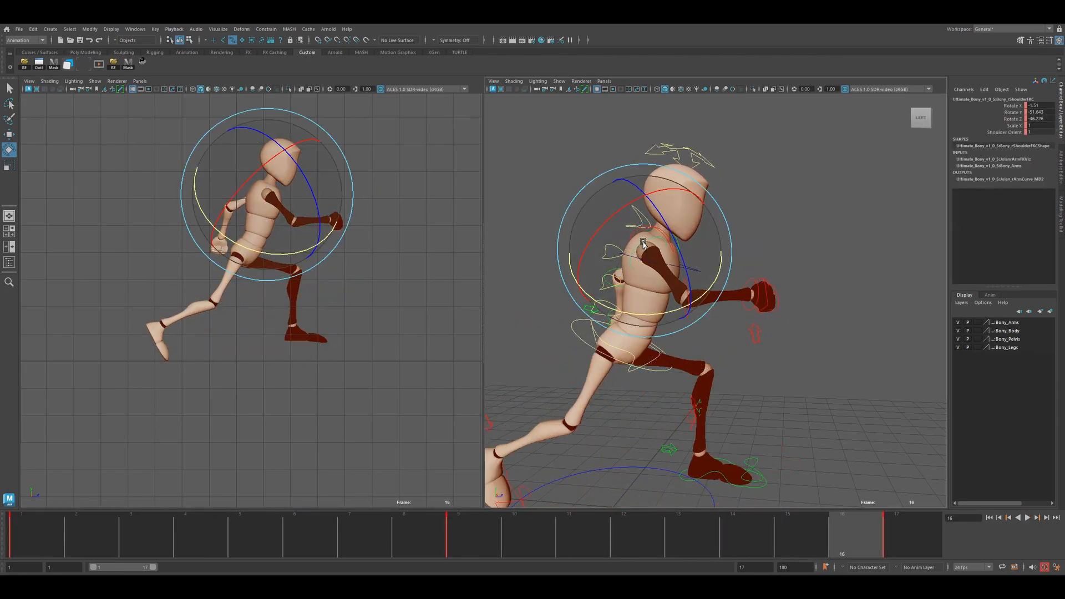
{"action": "scroll", "coordinate": [673, 270], "scroll_direction": "up", "scroll_amount": 6}
{"action": "left_click_drag", "start_coordinate": [668, 268], "coordinate": [631, 267], "text": "alt"}
{"action": "key", "text": "f"}
{"action": "key", "text": "w"}
{"action": "left_click", "coordinate": [87, 65]}
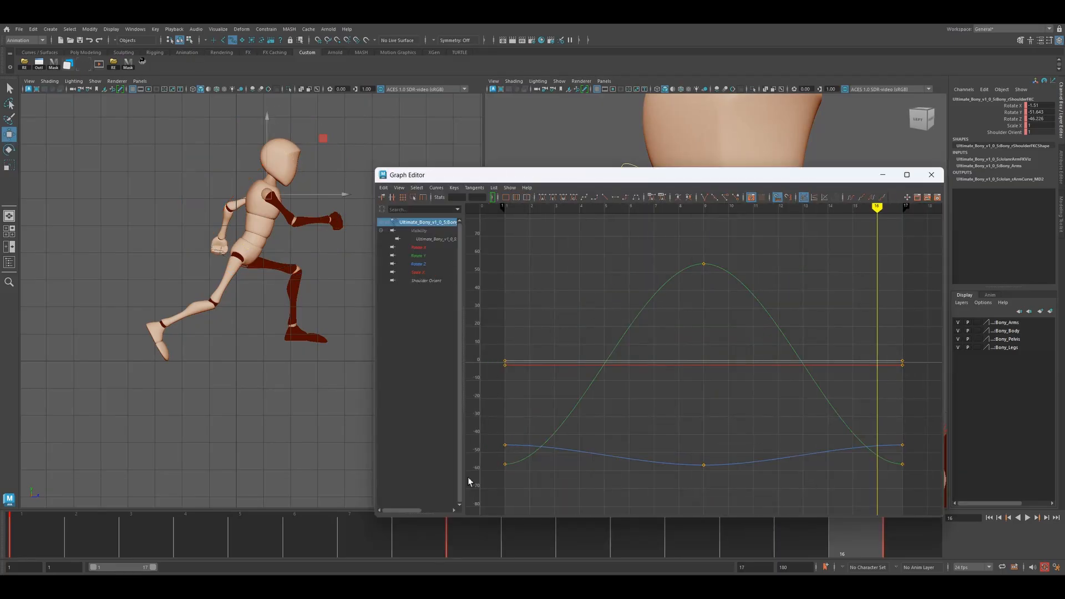
{"action": "left_click_drag", "start_coordinate": [22, 548], "coordinate": [684, 567]}
{"action": "key", "text": "s"}
{"action": "key", "text": "ctrl+z"}
{"action": "key", "text": "ctrl+z"}
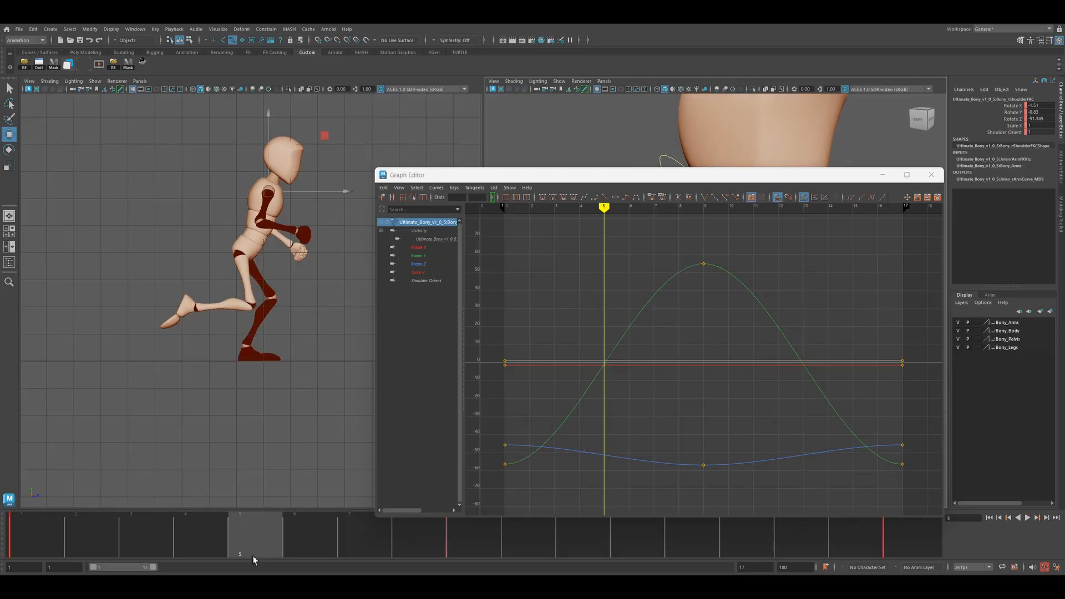
{"action": "left_click_drag", "start_coordinate": [237, 551], "coordinate": [76, 542]}
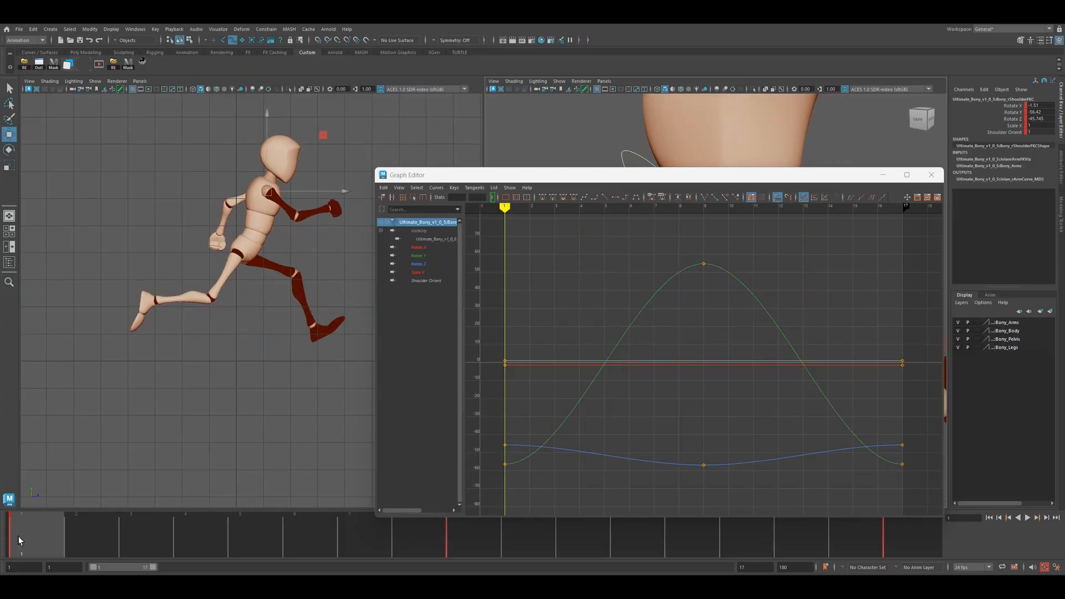
Shift all the right shoulder's keys two frames later, add a key at frame 17 and play back the cycle
{"action": "left_click_drag", "start_coordinate": [686, 187], "coordinate": [673, 160]}
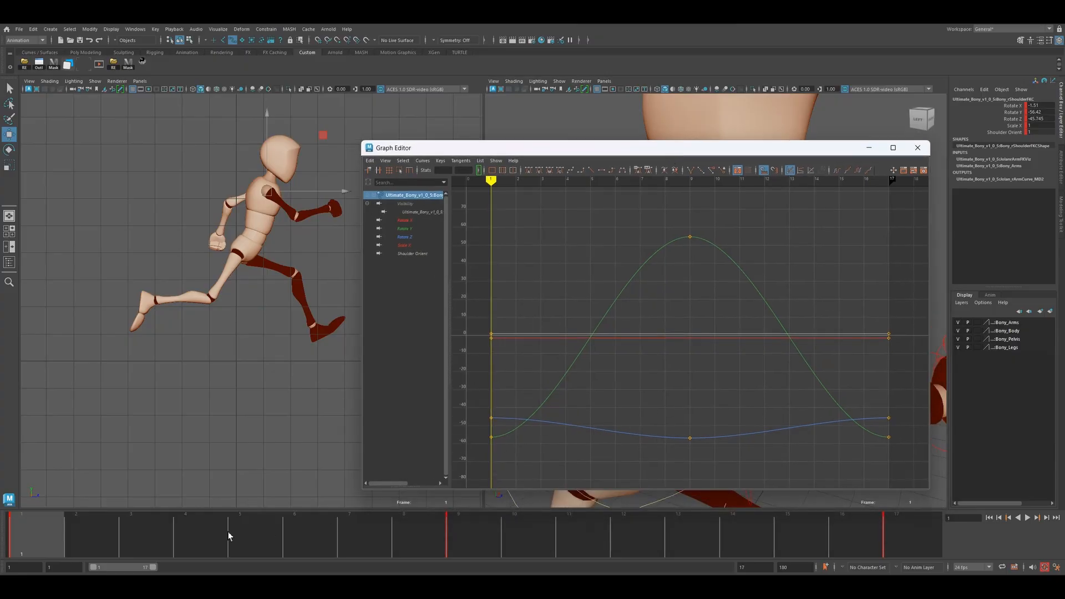
{"action": "left_click_drag", "start_coordinate": [45, 543], "coordinate": [900, 556], "text": "shift"}
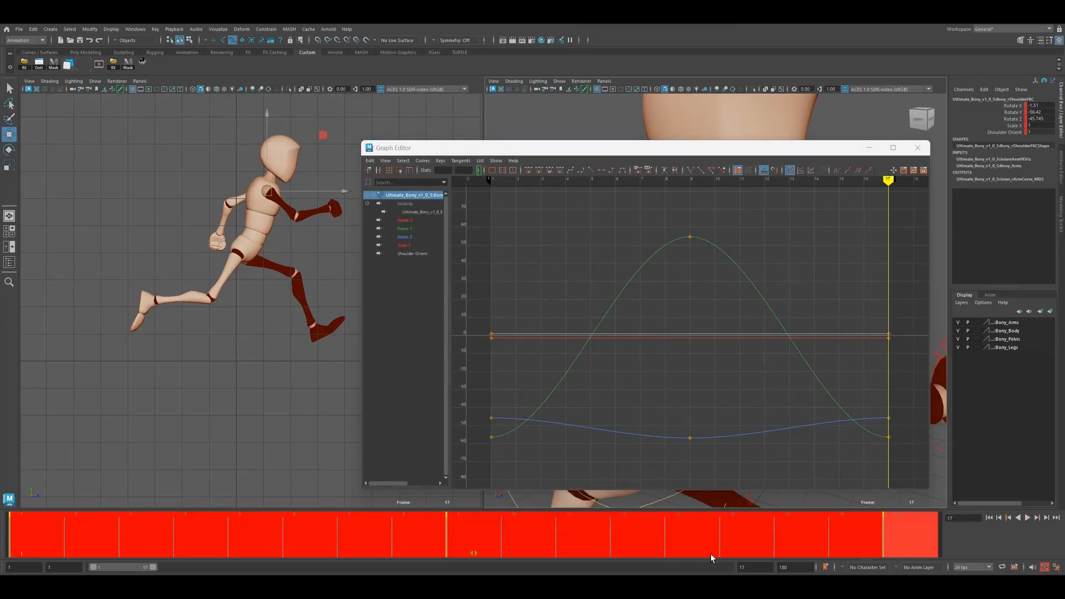
{"action": "left_click_drag", "start_coordinate": [474, 555], "coordinate": [565, 565]}
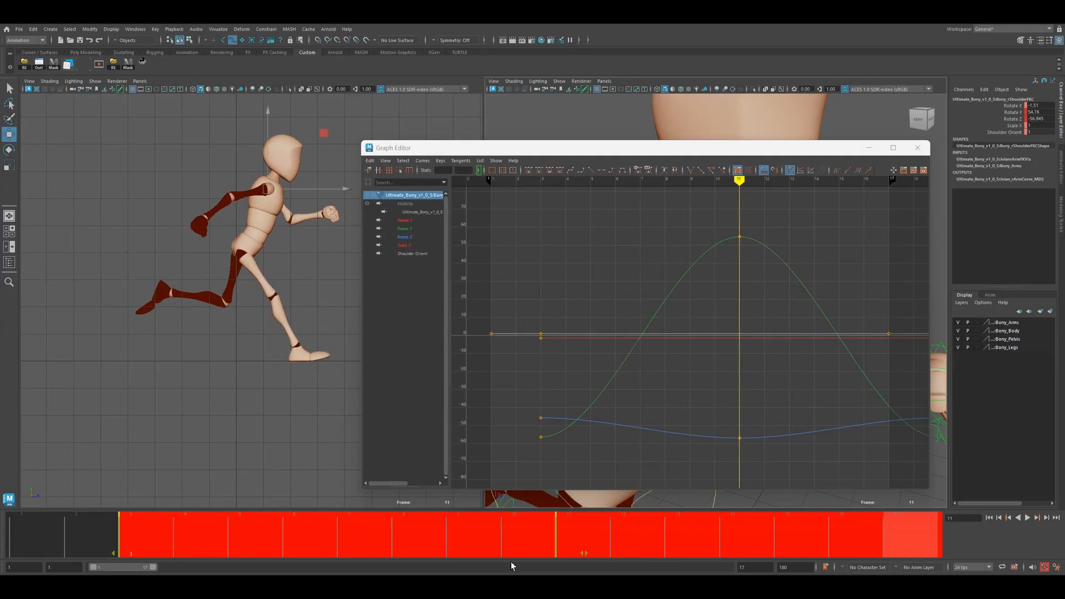
{"action": "left_click_drag", "start_coordinate": [114, 551], "coordinate": [352, 559]}
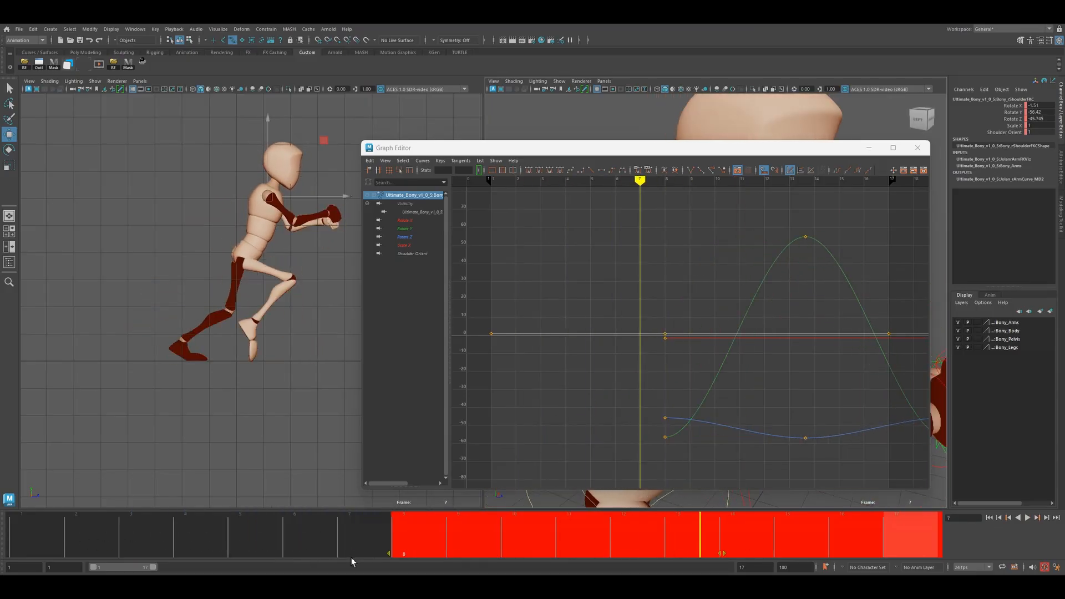
{"action": "key", "text": "ctrl+z"}
{"action": "key", "text": "alt+v"}
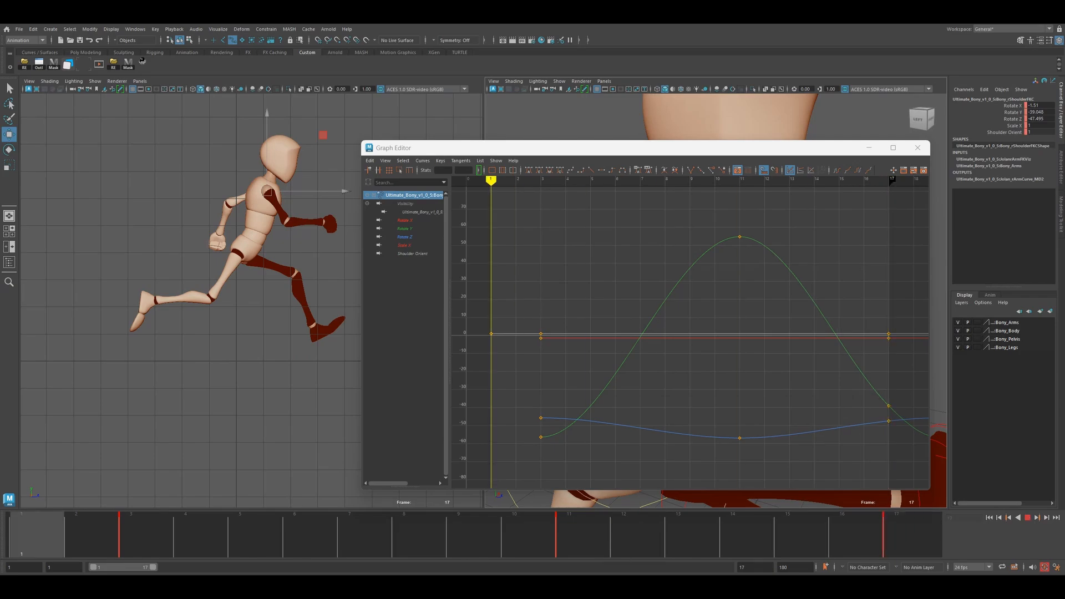
Deselect the rig controls, playblast the side view and review the run cycle full screen in RV
{"action": "left_click", "coordinate": [287, 363]}
{"action": "right_click", "coordinate": [326, 540]}
{"action": "left_click", "coordinate": [344, 542]}
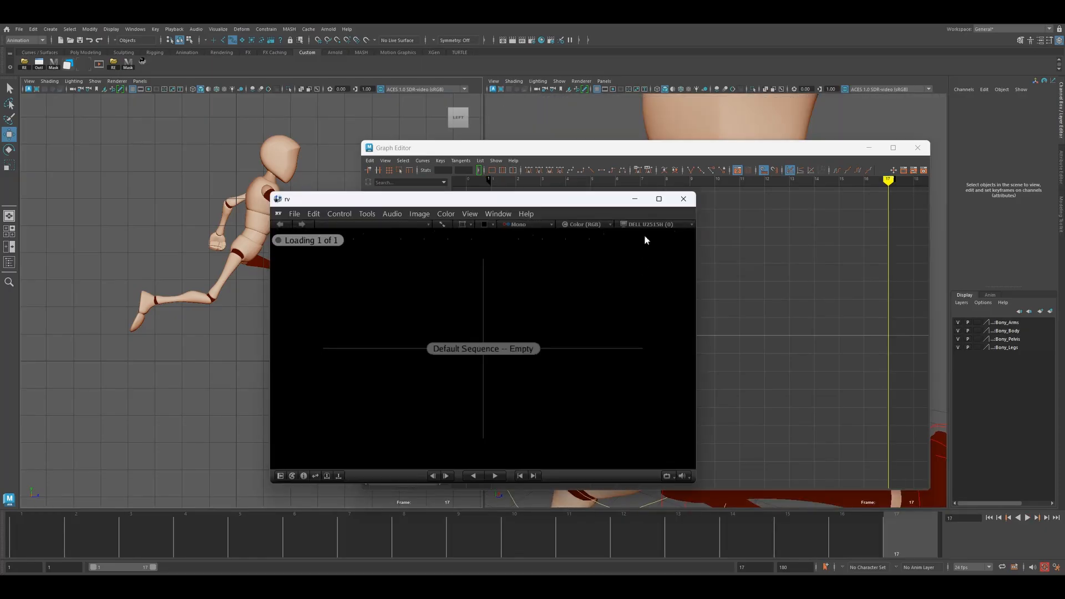
{"action": "left_click", "coordinate": [659, 200]}
{"action": "key", "text": "space"}
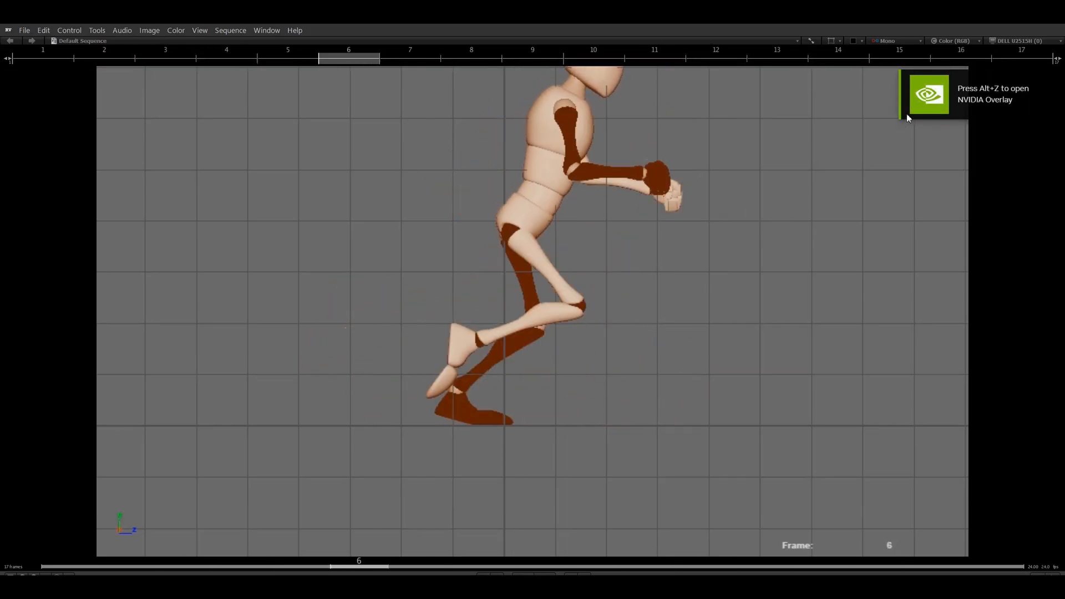
{"action": "left_click", "coordinate": [1051, 17]}
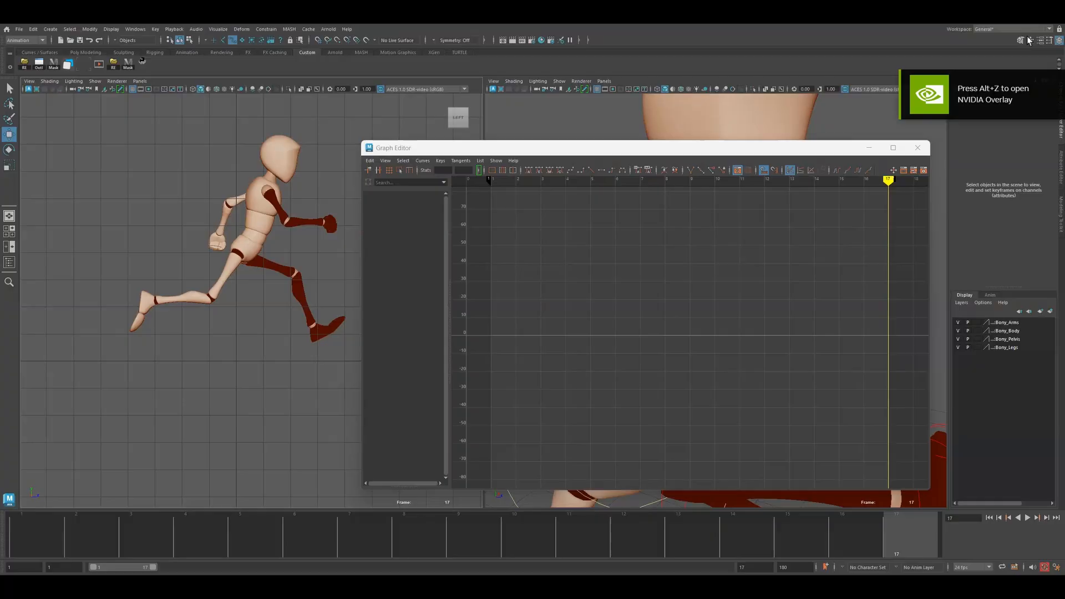
Close the Graph Editor, switch the orthographic view to the right side and orbit the perspective view toward the light-coloured arm
{"action": "left_click", "coordinate": [918, 148]}
{"action": "scroll", "coordinate": [753, 339], "scroll_direction": "down", "scroll_amount": 3}
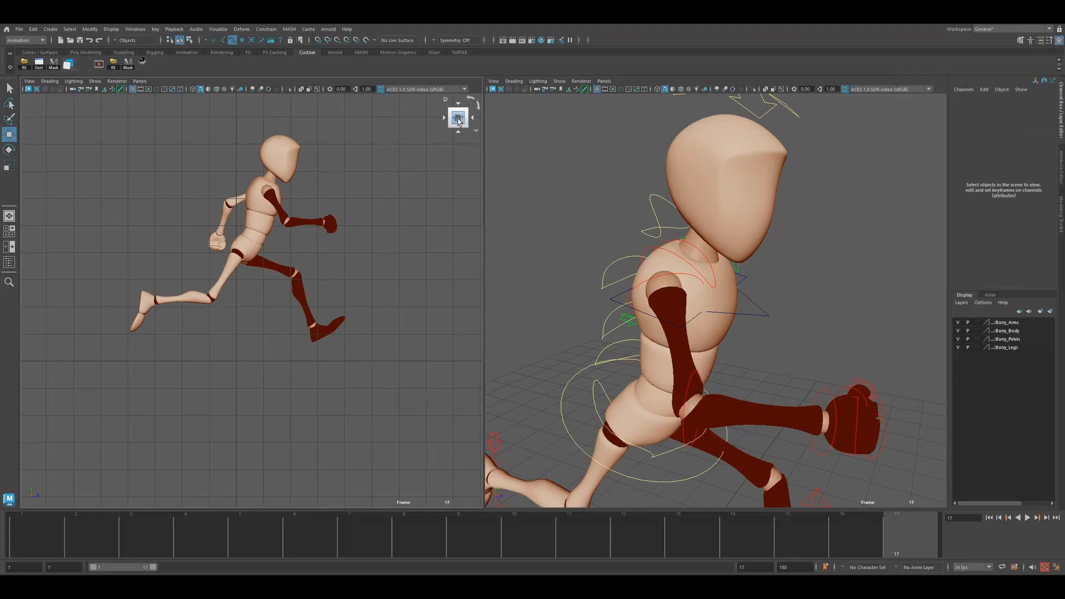
{"action": "left_click", "coordinate": [471, 119]}
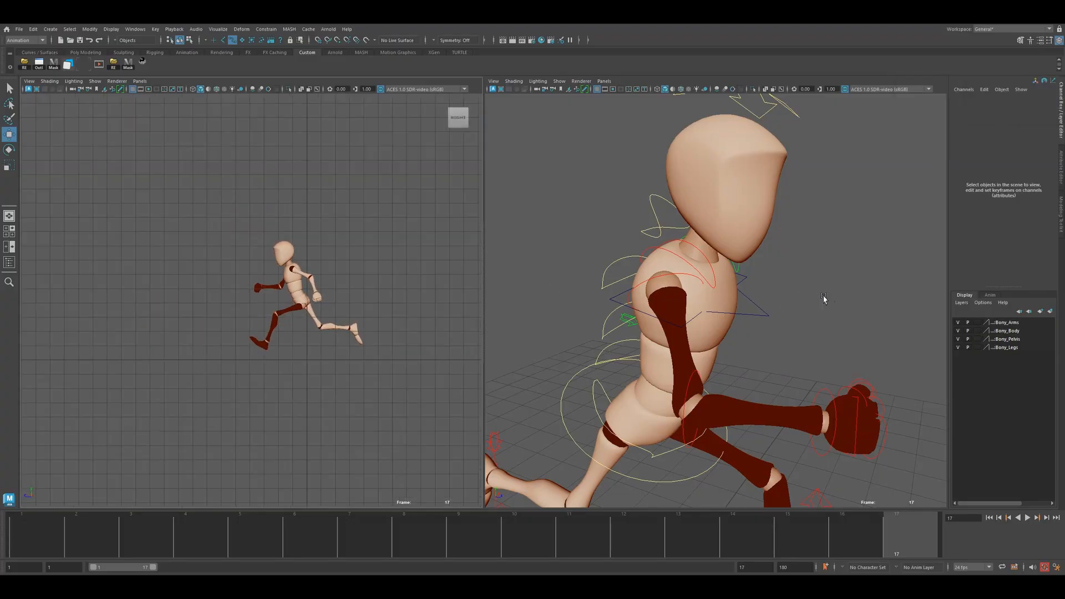
{"action": "left_click_drag", "start_coordinate": [824, 298], "coordinate": [721, 302], "text": "alt"}
Select the left elbow and shoulder controls and delete their keys from frames 3 to 7 and 11 to 15
{"action": "left_click", "coordinate": [697, 327]}
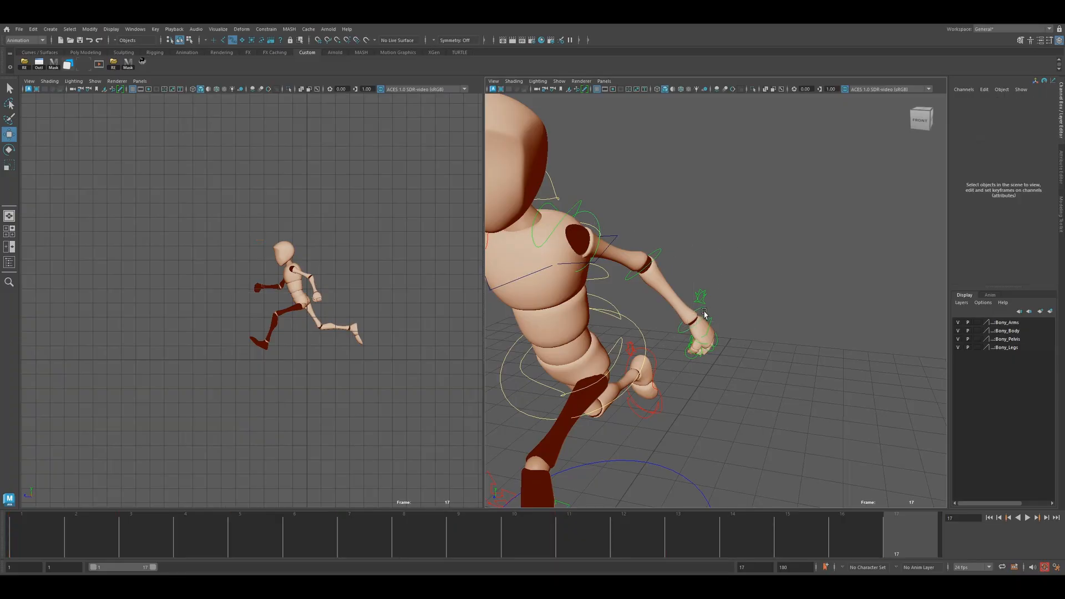
{"action": "left_click", "coordinate": [660, 255]}
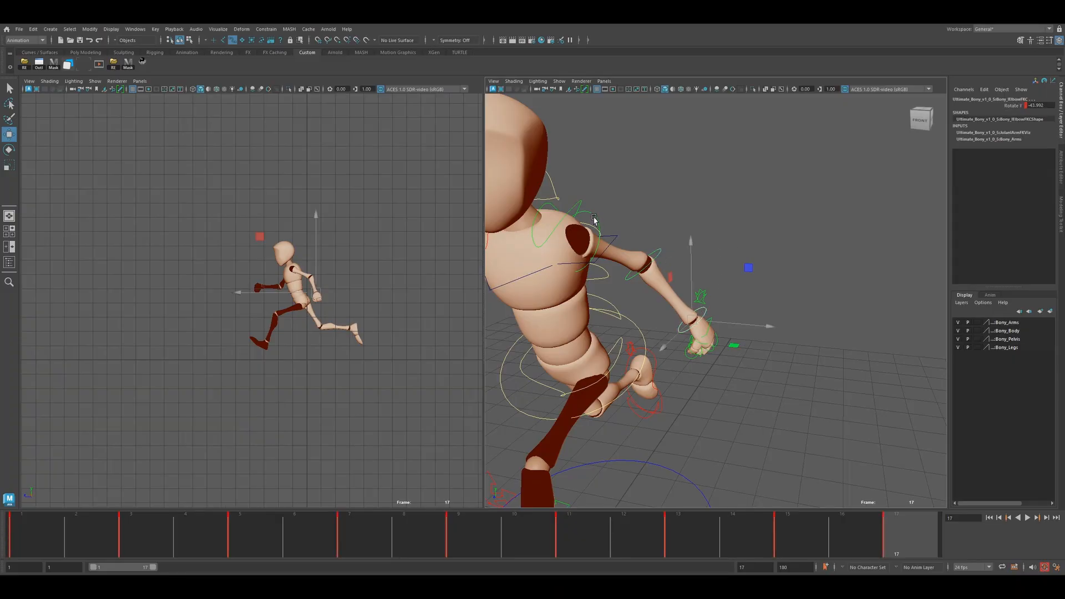
{"action": "left_click", "coordinate": [591, 227]}
{"action": "key", "text": "alt+v"}
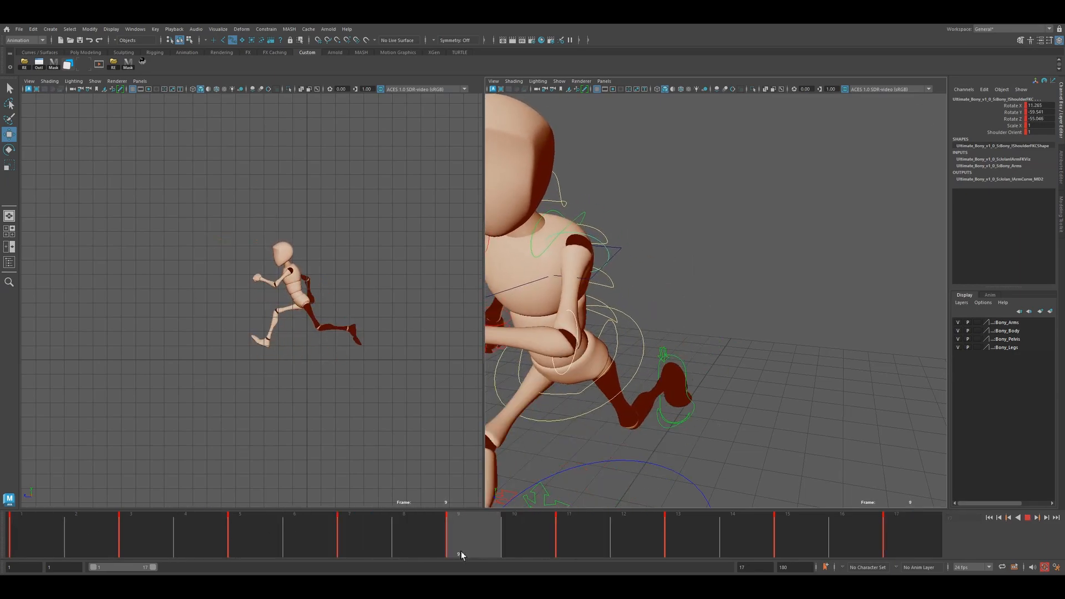
{"action": "left_click_drag", "start_coordinate": [420, 547], "coordinate": [168, 548], "text": "shift"}
{"action": "right_click", "coordinate": [168, 548]}
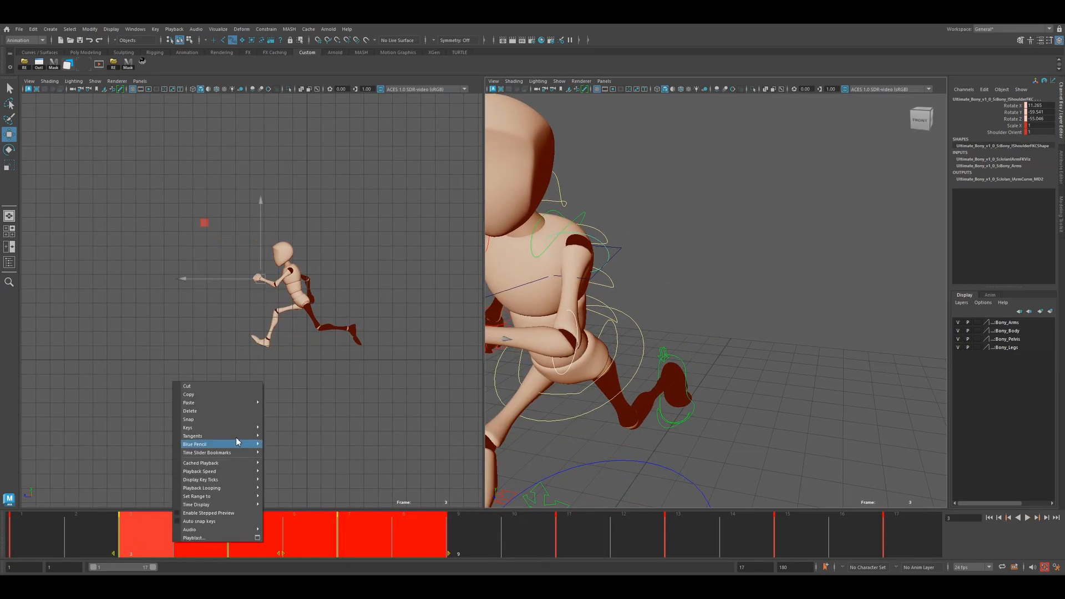
{"action": "left_click", "coordinate": [218, 413]}
{"action": "left_click_drag", "start_coordinate": [506, 540], "coordinate": [789, 538], "text": "shift"}
{"action": "right_click", "coordinate": [788, 535]}
{"action": "left_click", "coordinate": [800, 412]}
{"action": "left_click_drag", "start_coordinate": [472, 541], "coordinate": [10, 534]}
{"action": "right_click_drag", "start_coordinate": [238, 400], "coordinate": [393, 418], "text": "alt"}
{"action": "middle_click_drag", "start_coordinate": [392, 418], "coordinate": [281, 447], "text": "alt"}
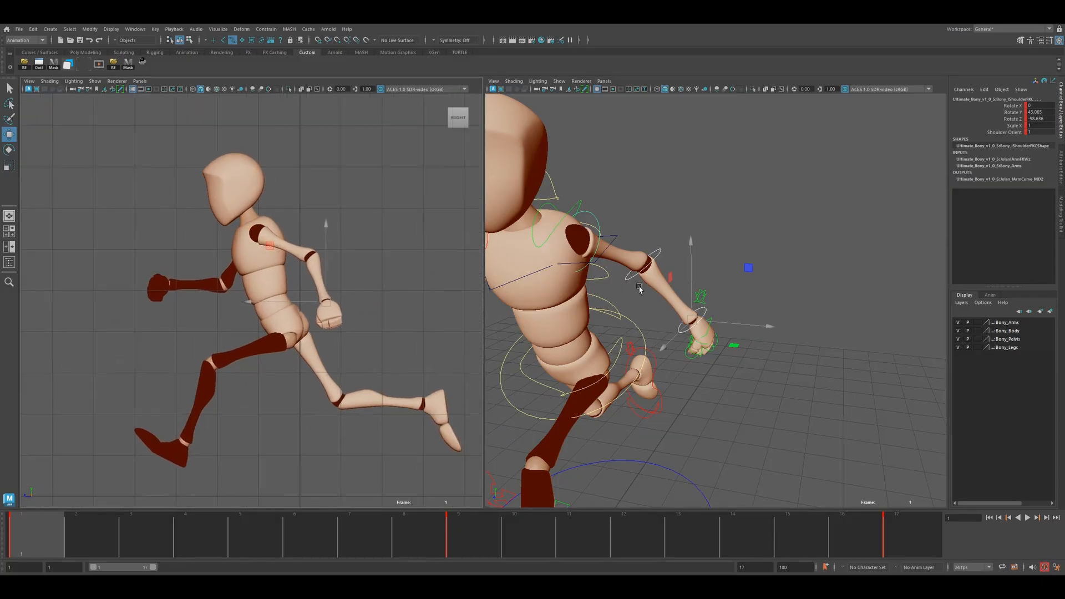
Select the left elbow control, straighten it at frame 5 to a Rotate Y of about -23.1 and key it
{"action": "left_click", "coordinate": [712, 238]}
{"action": "left_click", "coordinate": [660, 263]}
{"action": "left_click_drag", "start_coordinate": [141, 542], "coordinate": [253, 537]}
{"action": "key", "text": "e"}
{"action": "left_click_drag", "start_coordinate": [292, 330], "coordinate": [324, 327]}
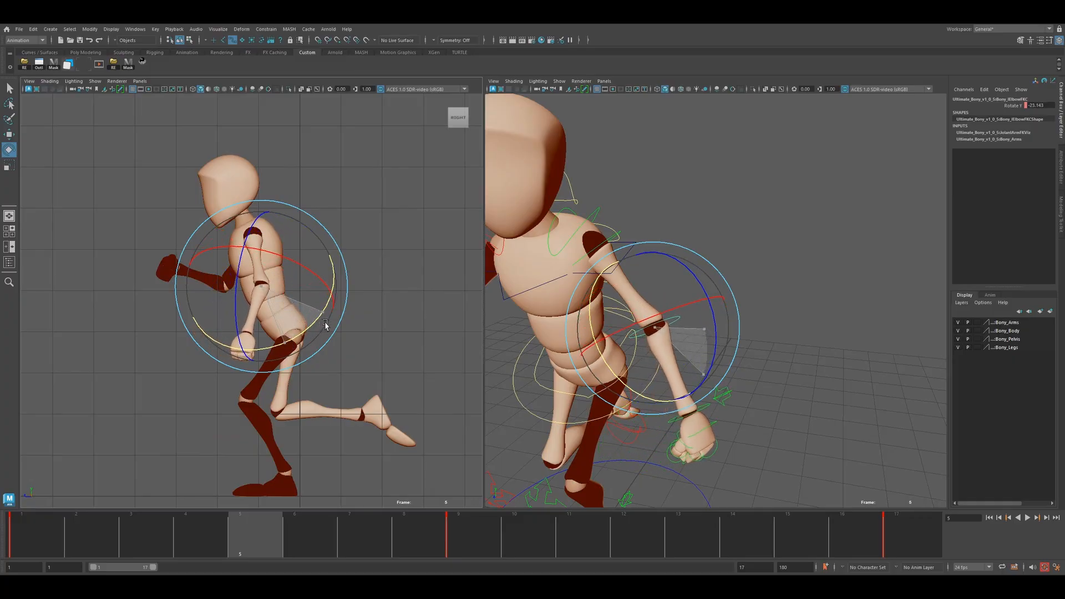
{"action": "left_click_drag", "start_coordinate": [237, 537], "coordinate": [355, 528]}
Bend the left elbow control further at frame 13, key it and scrub through the cycle
{"action": "left_click_drag", "start_coordinate": [248, 545], "coordinate": [694, 554]}
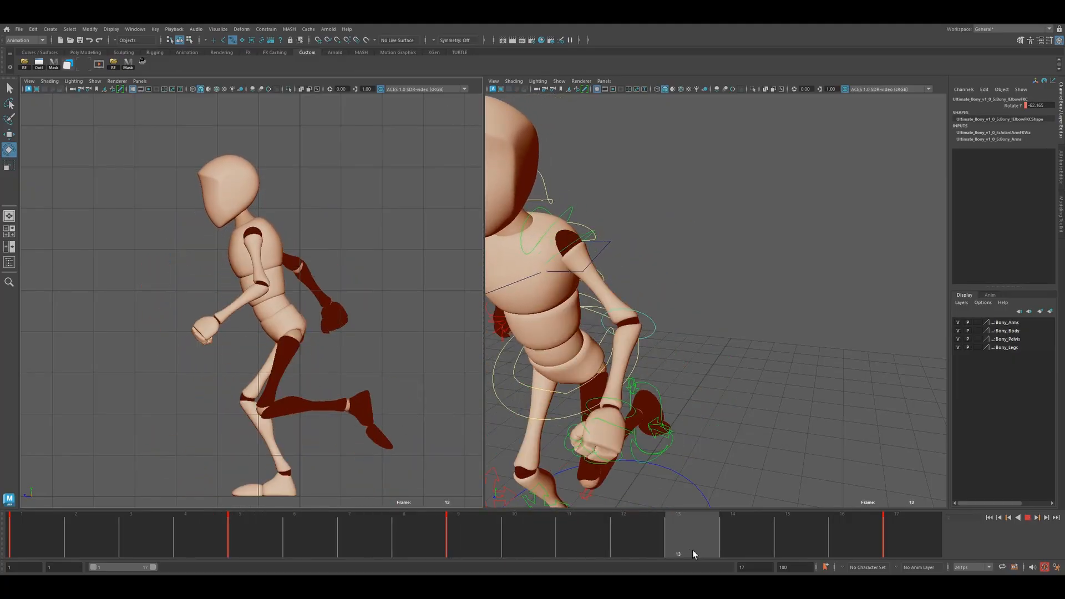
{"action": "left_click_drag", "start_coordinate": [294, 341], "coordinate": [234, 345]}
{"action": "left_click_drag", "start_coordinate": [49, 537], "coordinate": [848, 555]}
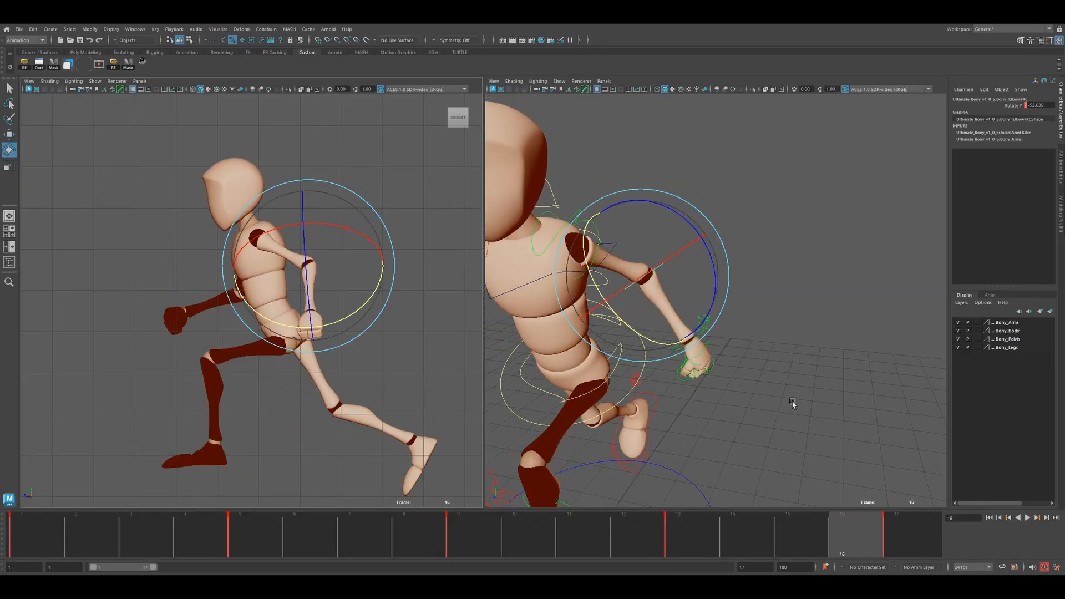
Select the left shoulder control and open its curves in the Graph Editor
{"action": "left_click", "coordinate": [689, 296]}
{"action": "left_click", "coordinate": [596, 233]}
{"action": "left_click_drag", "start_coordinate": [436, 521], "coordinate": [157, 524]}
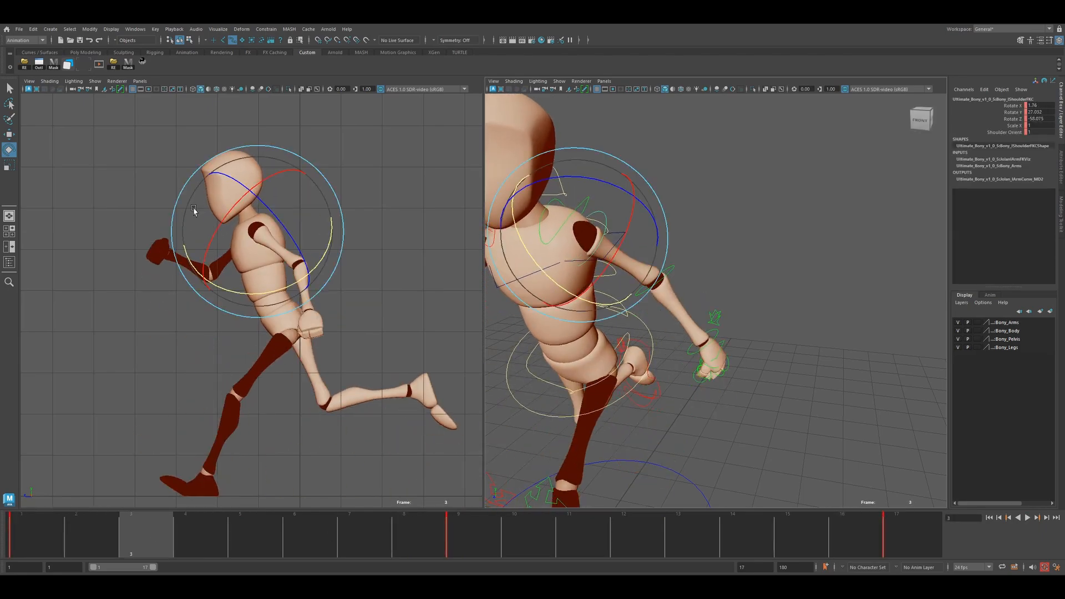
{"action": "left_click", "coordinate": [99, 63]}
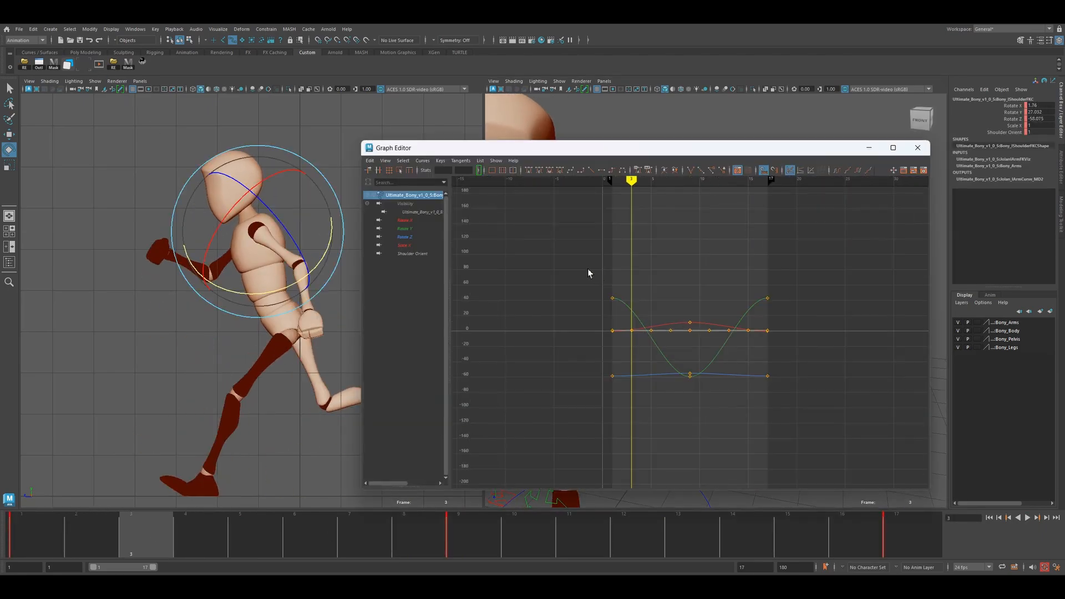
Shift all the left shoulder's keys two frames later and add keys at frames 17 and 1
{"action": "left_click_drag", "start_coordinate": [818, 405], "coordinate": [816, 405]}
{"action": "key", "text": "a"}
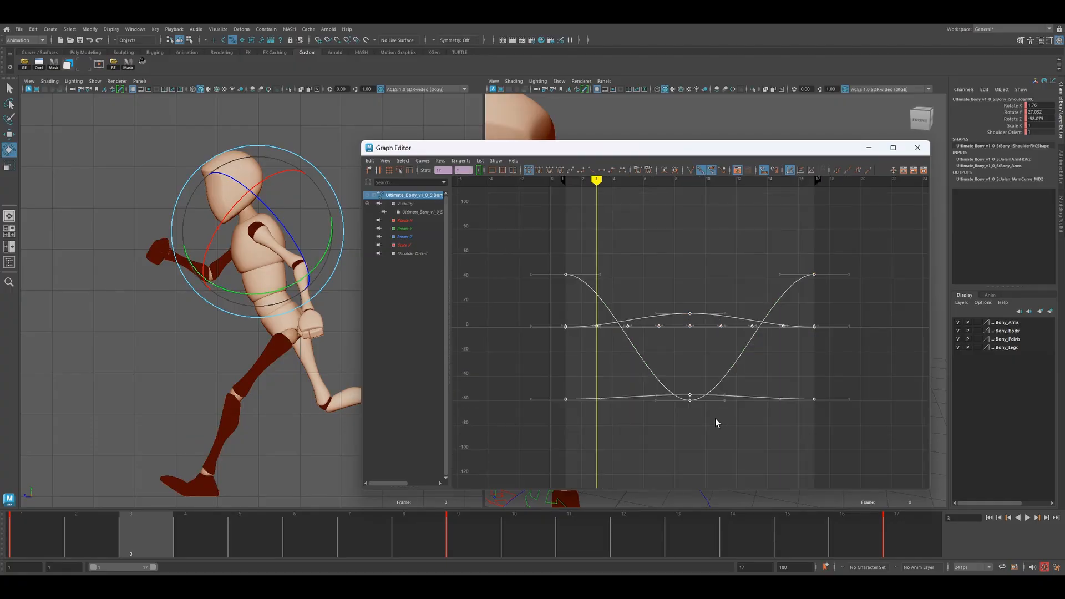
{"action": "middle_click_drag", "start_coordinate": [692, 438], "coordinate": [719, 435], "text": "shift"}
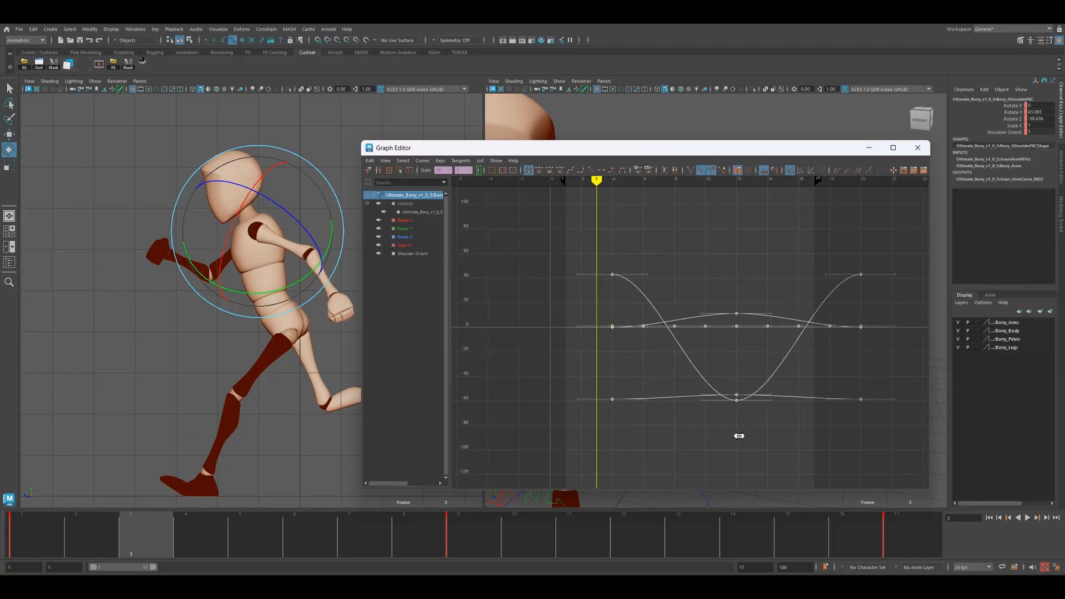
{"action": "left_click_drag", "start_coordinate": [194, 535], "coordinate": [56, 549]}
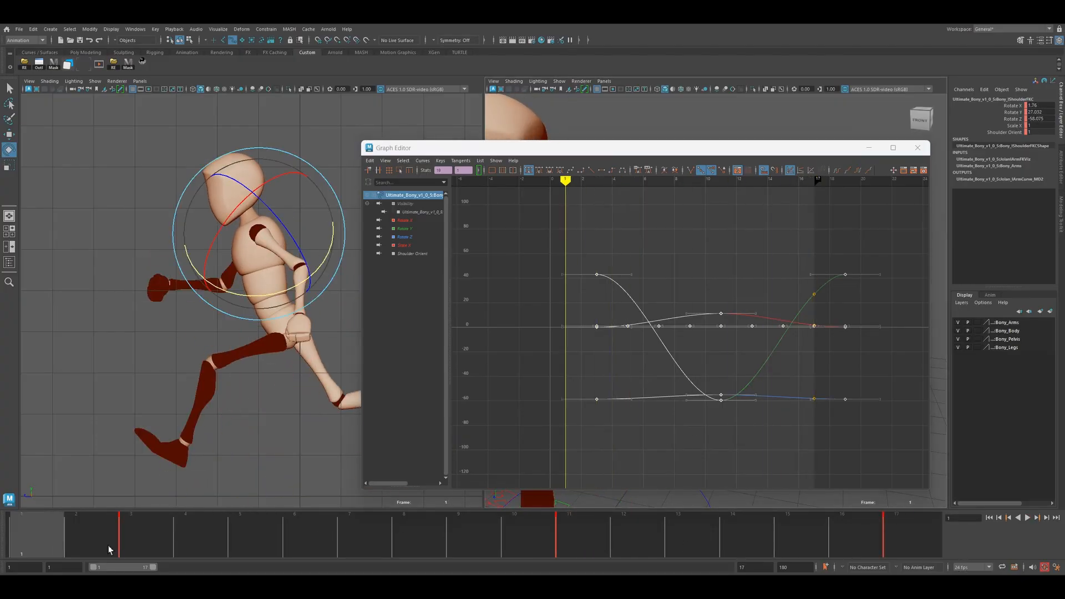
{"action": "left_click", "coordinate": [559, 452]}
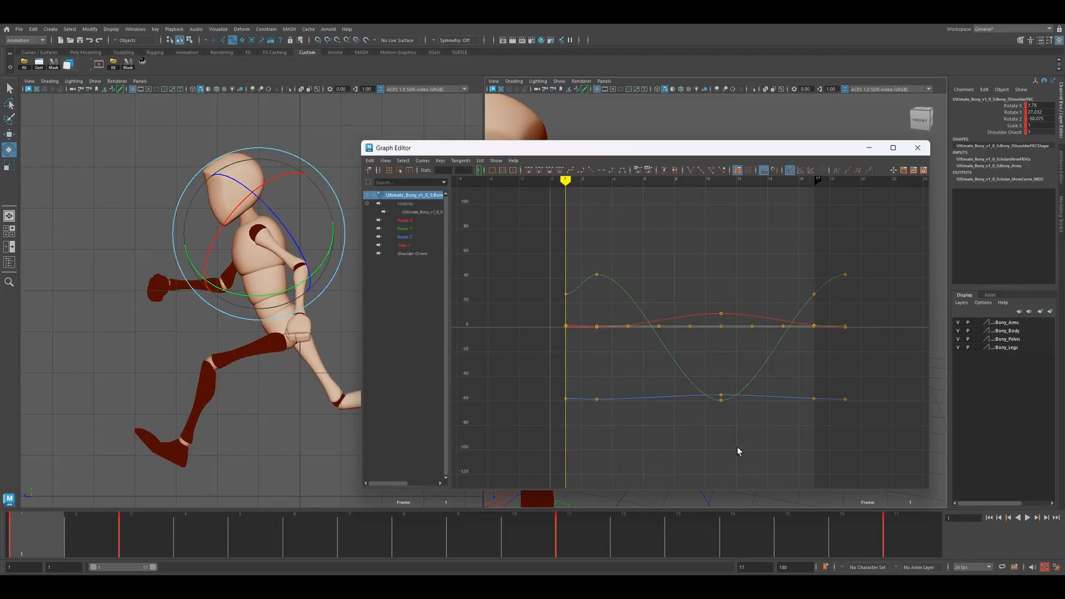
Close the Graph Editor, then scrub and play back the cycle to check the left arm's overlap
{"action": "left_click", "coordinate": [917, 148]}
{"action": "left_click_drag", "start_coordinate": [81, 532], "coordinate": [893, 535]}
{"action": "key", "text": "w"}
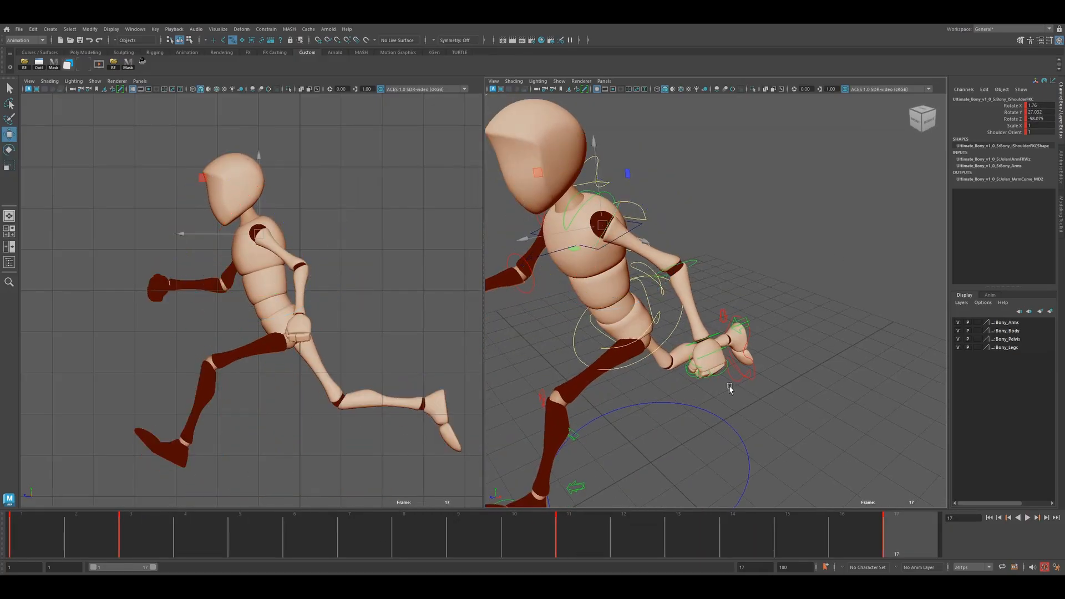
{"action": "key", "text": "alt+v"}
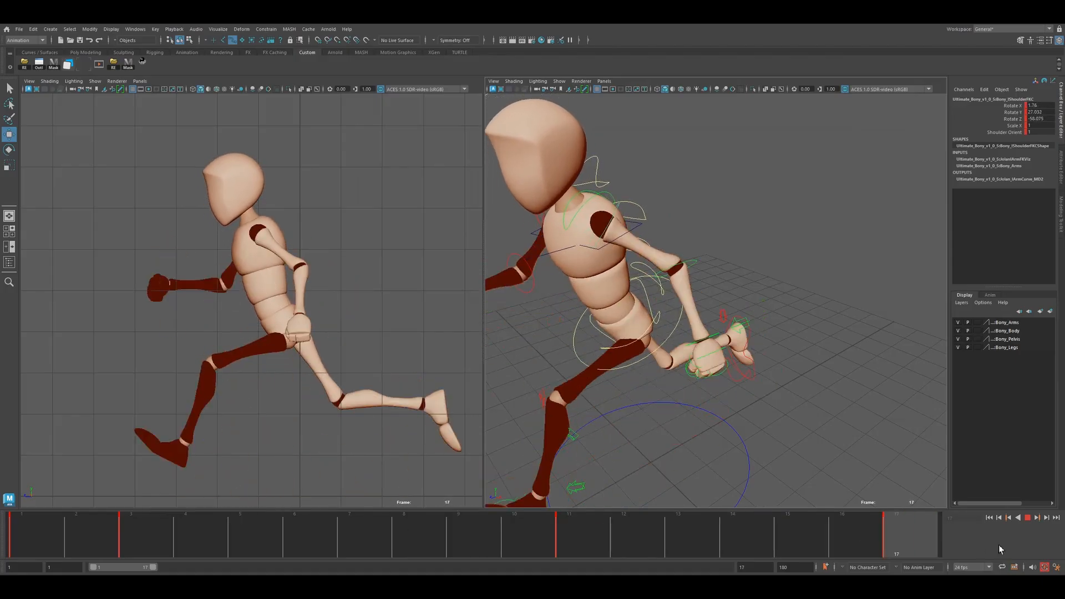
{"action": "left_click", "coordinate": [319, 466]}
{"action": "key", "text": "alt+v"}
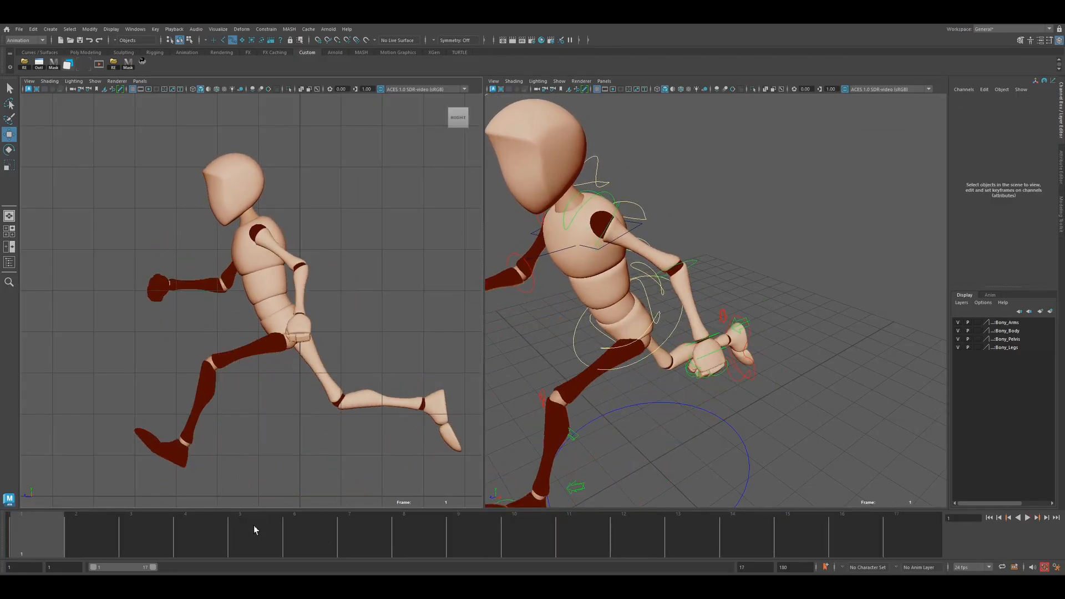
Playblast the right side view, play the clip and close the player
{"action": "right_click", "coordinate": [254, 530]}
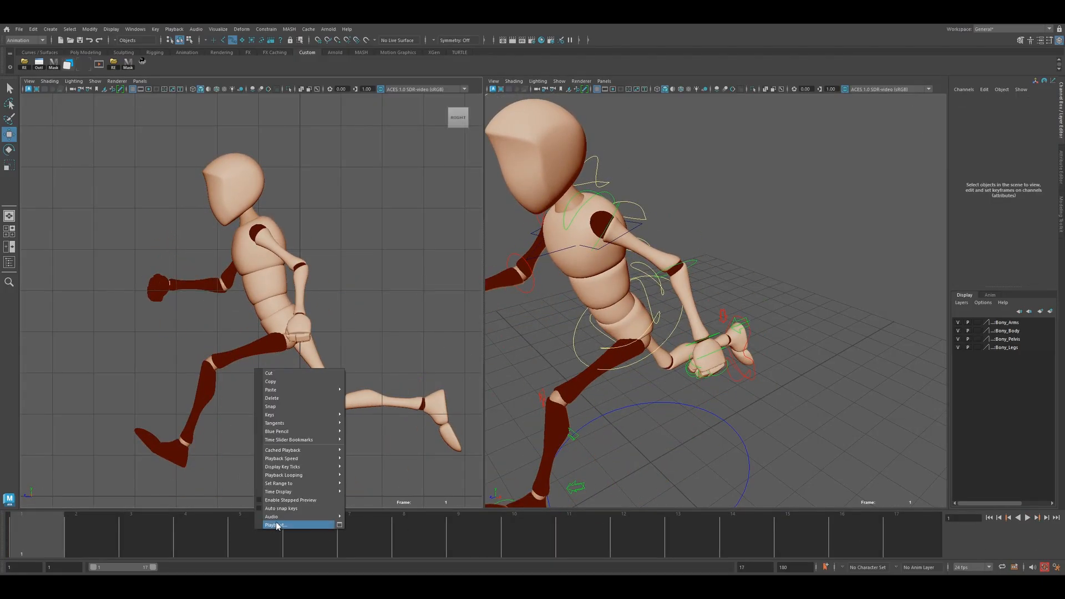
{"action": "left_click", "coordinate": [277, 524]}
{"action": "left_click", "coordinate": [514, 305]}
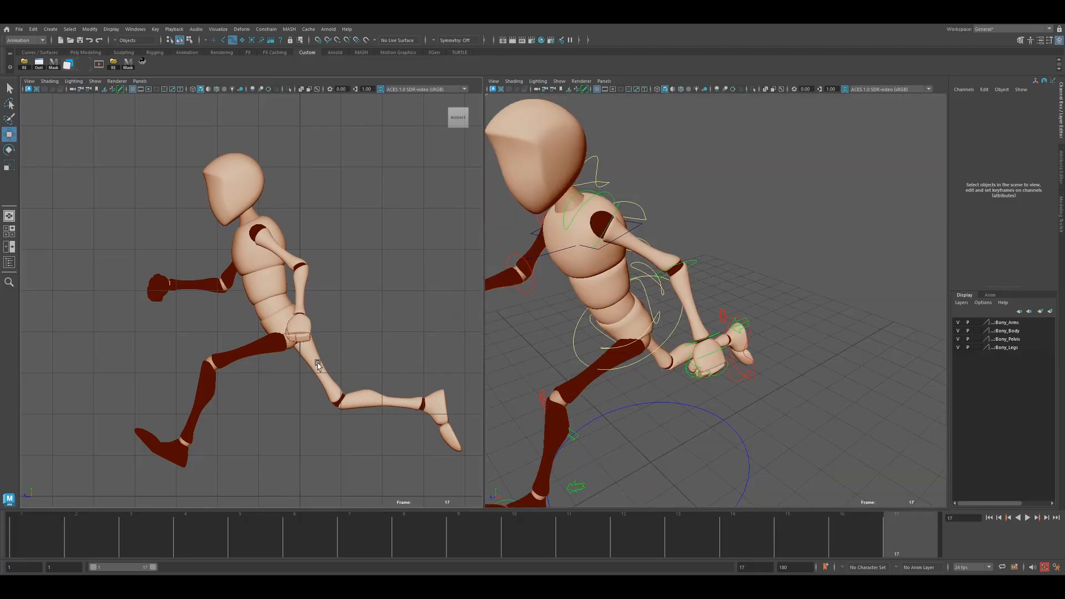
{"action": "left_click", "coordinate": [497, 476]}
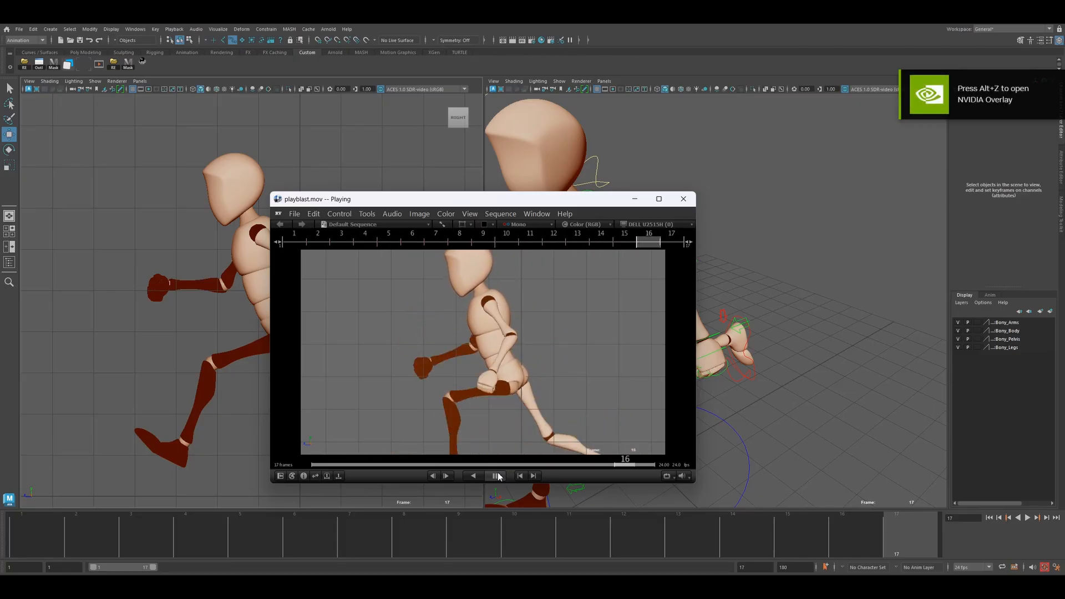
{"action": "left_click", "coordinate": [684, 198]}
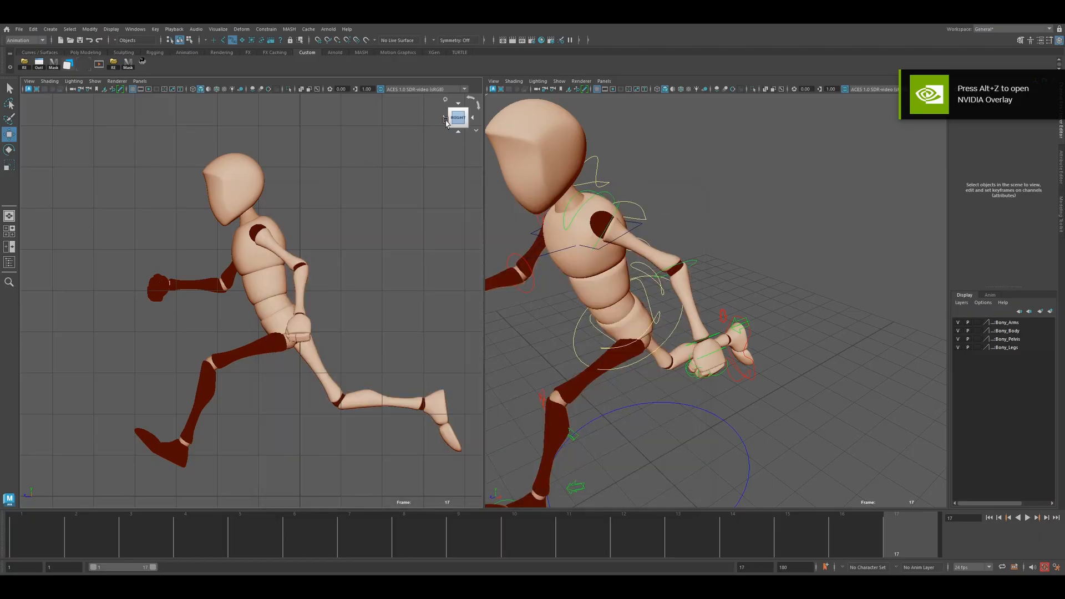
Switch the orthographic view to the front, playblast it and review the clip full screen
{"action": "left_click", "coordinate": [443, 124]}
{"action": "right_click", "coordinate": [295, 537]}
{"action": "left_click", "coordinate": [308, 527]}
{"action": "left_click", "coordinate": [511, 302]}
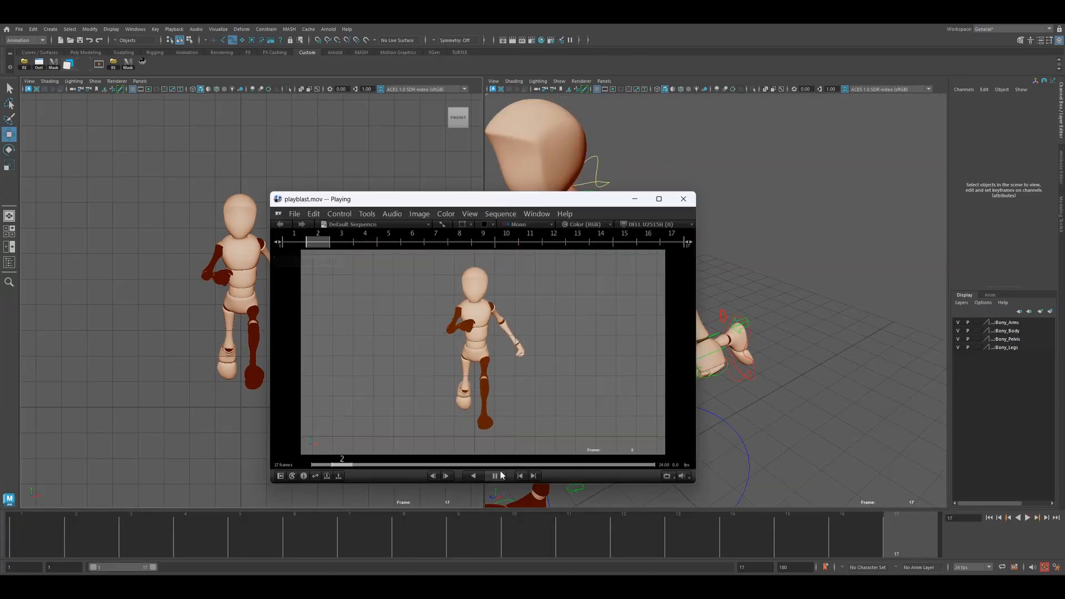
{"action": "left_click", "coordinate": [659, 198]}
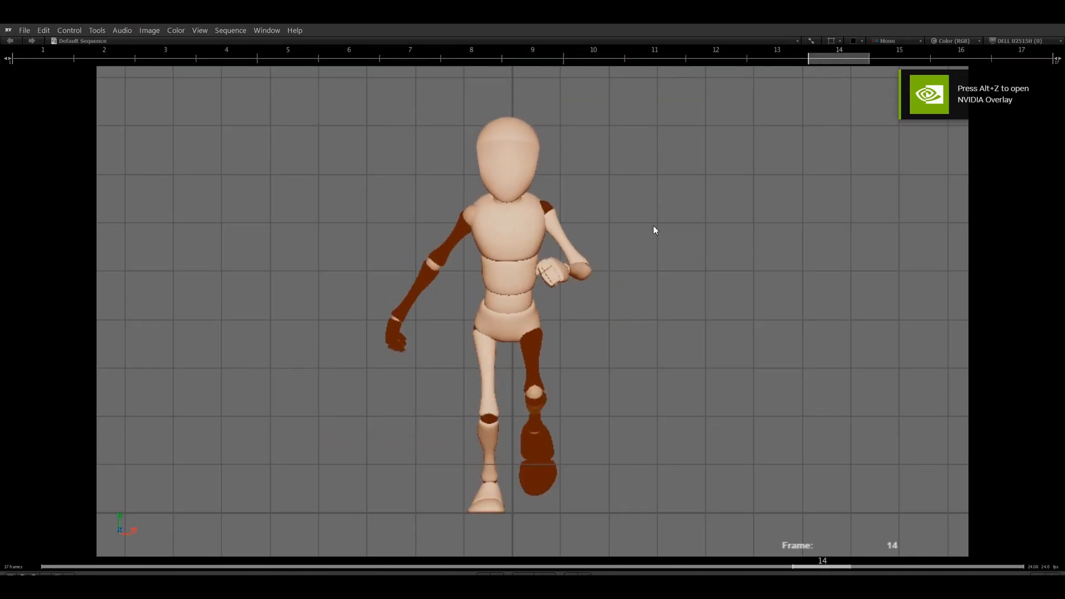
{"action": "left_click", "coordinate": [1018, 19]}
Select the main hip control, delete its keys from frames 3 to 7 and 11 to 15, and go to frame 9
{"action": "right_click_drag", "start_coordinate": [650, 338], "coordinate": [662, 375], "text": "alt"}
{"action": "left_click", "coordinate": [613, 329]}
{"action": "left_click", "coordinate": [253, 541]}
{"action": "left_click_drag", "start_coordinate": [253, 544], "coordinate": [141, 550]}
{"action": "right_click", "coordinate": [200, 542]}
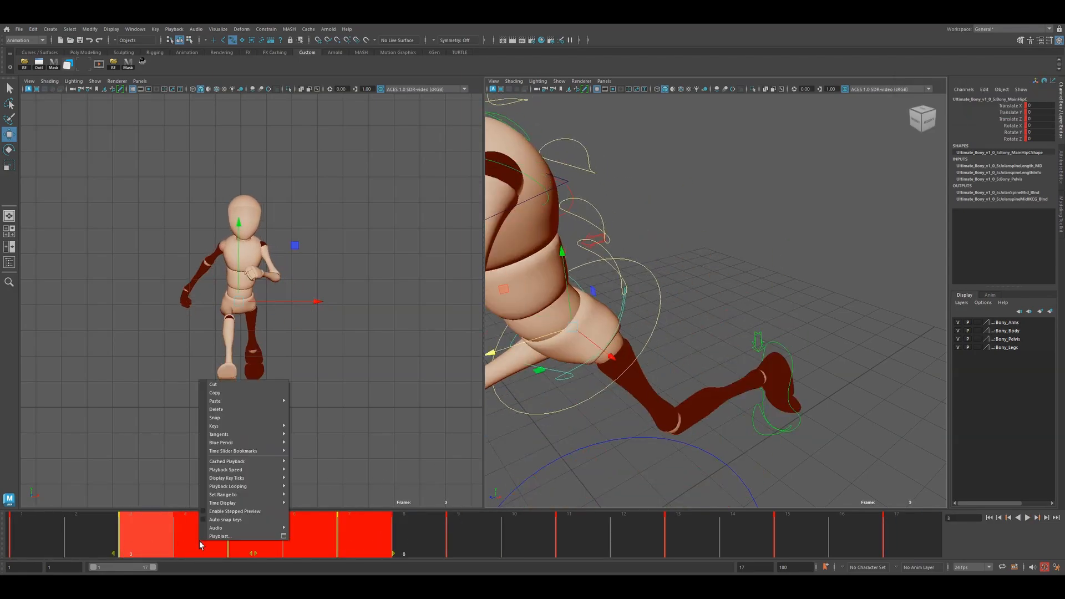
{"action": "left_click", "coordinate": [239, 409]}
{"action": "left_click_drag", "start_coordinate": [521, 538], "coordinate": [795, 533], "text": "shift"}
{"action": "right_click", "coordinate": [794, 534]}
{"action": "left_click", "coordinate": [809, 404]}
{"action": "left_click_drag", "start_coordinate": [422, 546], "coordinate": [488, 530]}
Examine the hips at frame 9 from several angles, reselect the main hip control and play back the cycle
{"action": "scroll", "coordinate": [603, 401], "scroll_direction": "up", "scroll_amount": 3}
{"action": "left_click_drag", "start_coordinate": [603, 401], "coordinate": [543, 392], "text": "alt"}
{"action": "middle_click_drag", "start_coordinate": [649, 363], "coordinate": [673, 331], "text": "alt"}
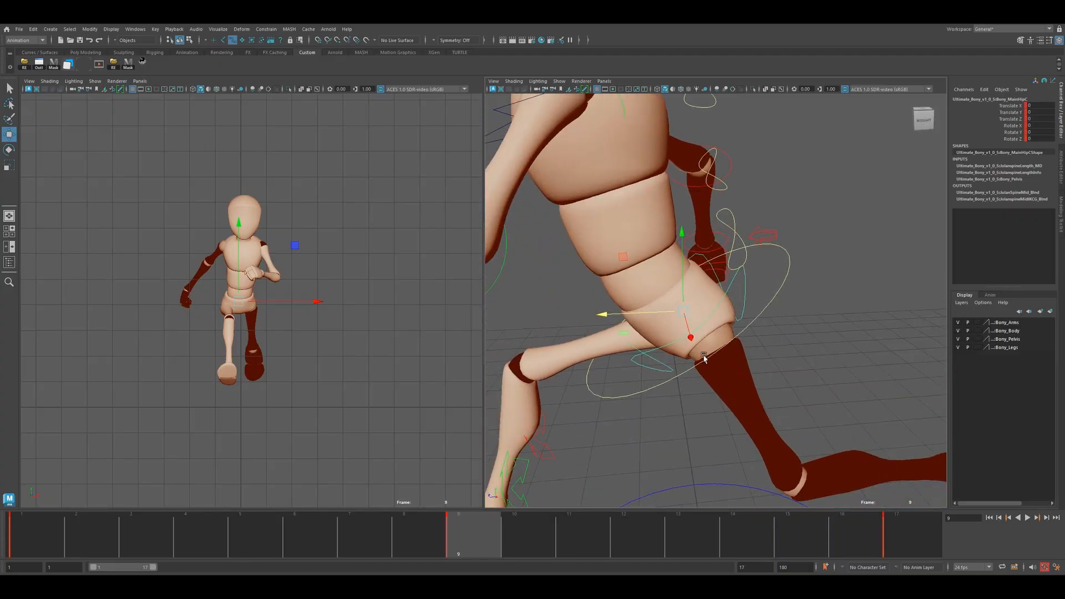
{"action": "right_click_drag", "start_coordinate": [672, 330], "coordinate": [729, 381], "text": "alt"}
{"action": "middle_click_drag", "start_coordinate": [760, 368], "coordinate": [686, 388], "text": "alt"}
{"action": "left_click_drag", "start_coordinate": [686, 388], "coordinate": [552, 394], "text": "alt"}
{"action": "left_click_drag", "start_coordinate": [618, 373], "coordinate": [756, 385], "text": "alt"}
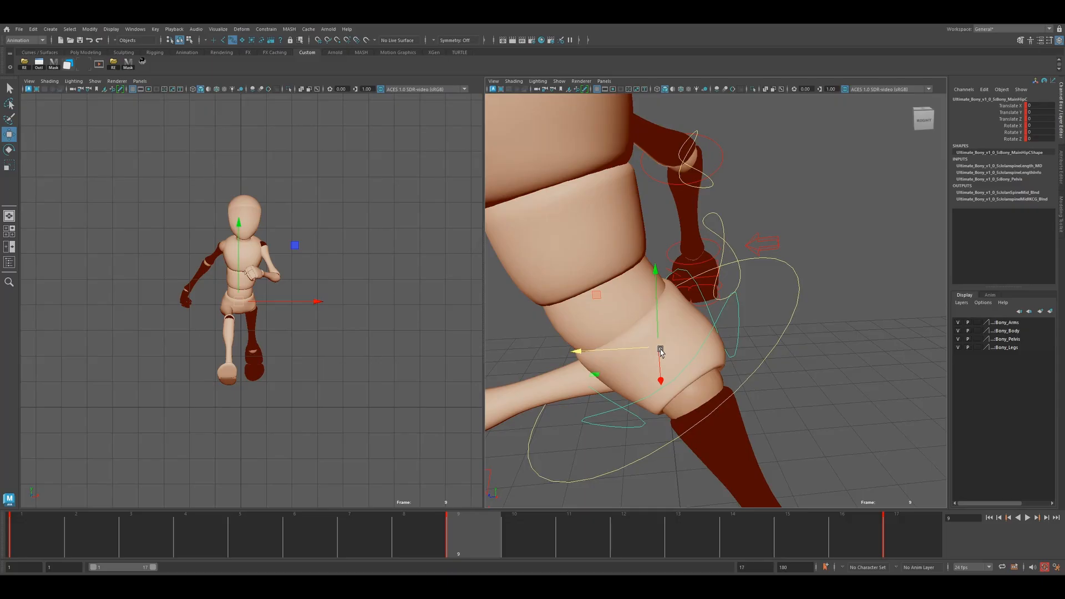
{"action": "key", "text": "f"}
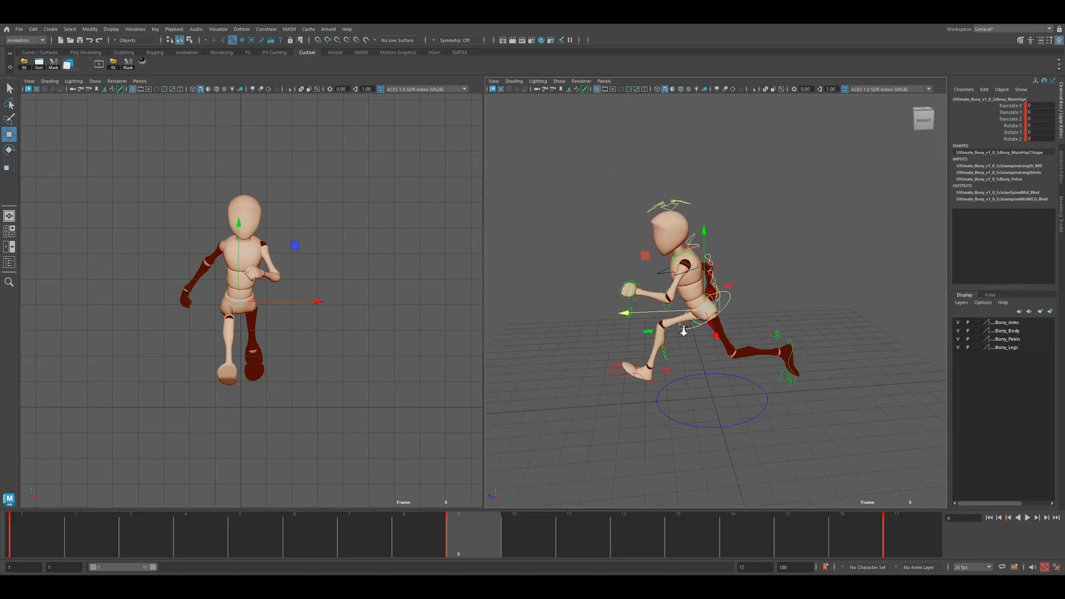
{"action": "scroll", "coordinate": [778, 288], "scroll_direction": "up", "scroll_amount": 8}
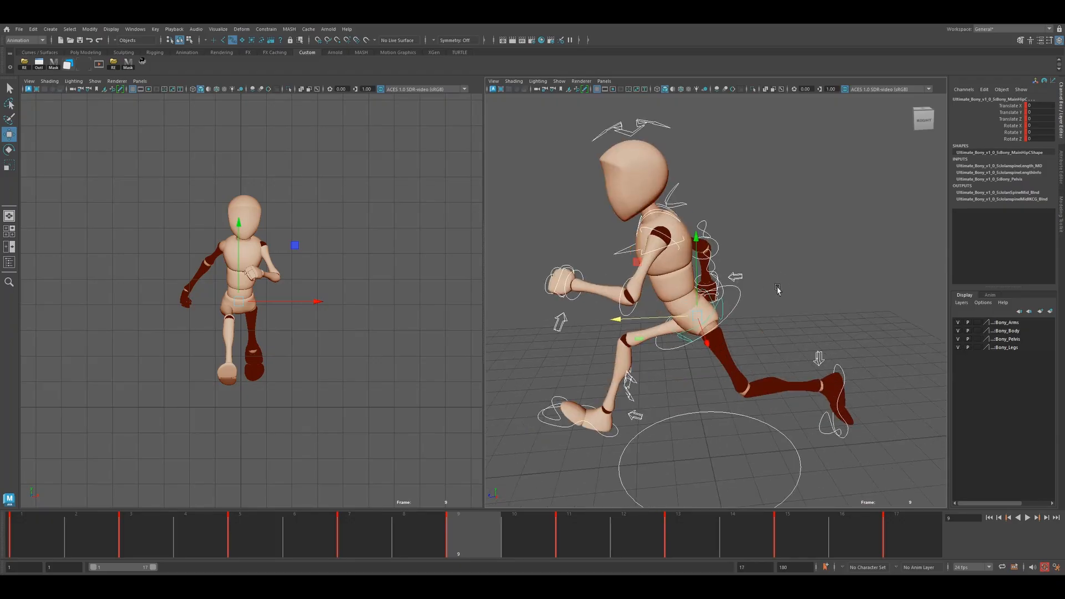
{"action": "left_click", "coordinate": [792, 324]}
{"action": "left_click", "coordinate": [714, 316]}
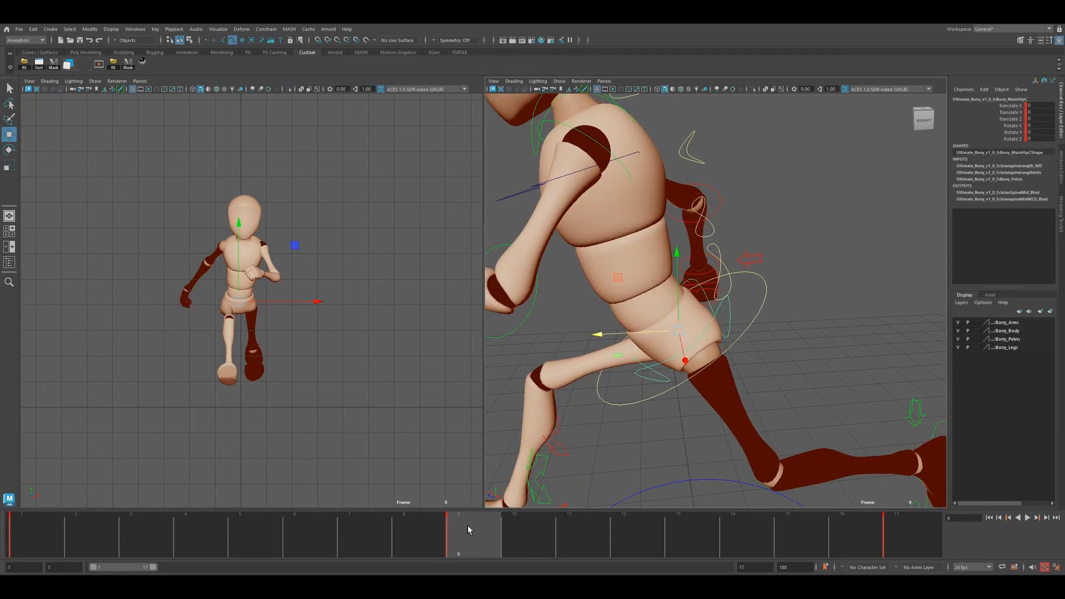
{"action": "key", "text": "alt+v"}
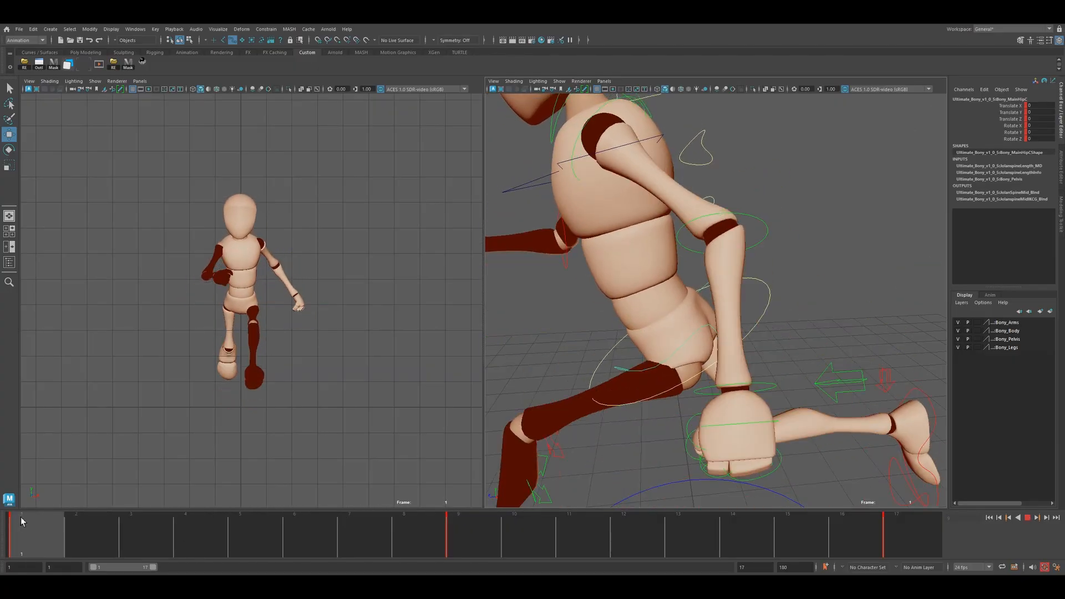
Rotate the main hip control about Z to 6.707 at frame 1, tilt it the opposite way at frame 9, and scrub the cycle
{"action": "scroll", "coordinate": [623, 408], "scroll_direction": "down", "scroll_amount": 2}
{"action": "left_click_drag", "start_coordinate": [738, 386], "coordinate": [599, 382], "text": "alt"}
{"action": "middle_click_drag", "start_coordinate": [768, 397], "coordinate": [574, 355], "text": "alt"}
{"action": "left_click_drag", "start_coordinate": [693, 386], "coordinate": [630, 380], "text": "alt"}
{"action": "middle_click_drag", "start_coordinate": [722, 392], "coordinate": [578, 385], "text": "alt"}
{"action": "left_click_drag", "start_coordinate": [578, 385], "coordinate": [645, 379], "text": "alt"}
{"action": "key", "text": "e"}
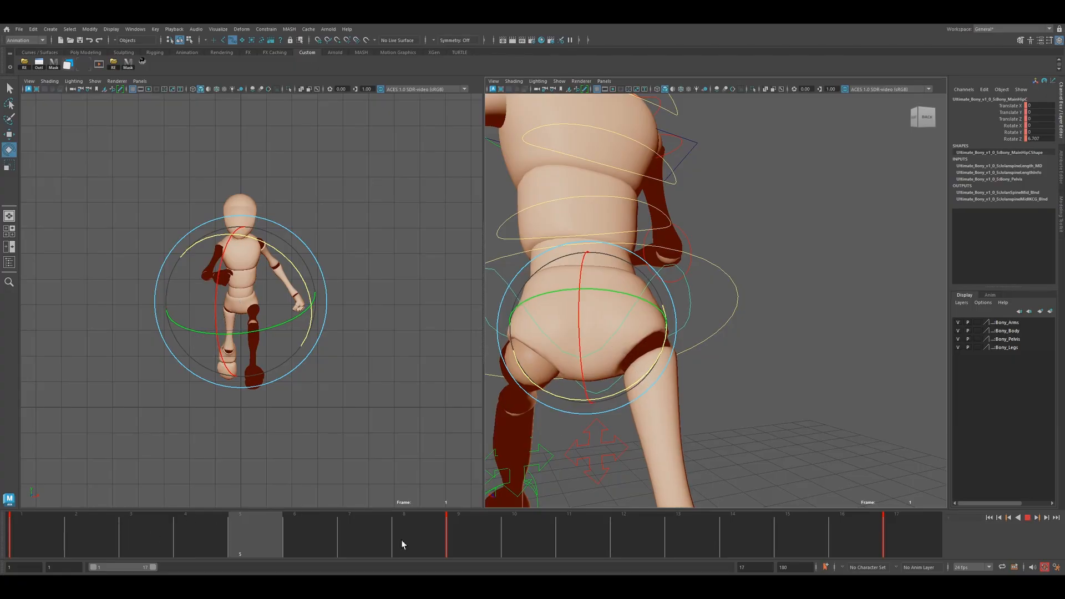
{"action": "left_click", "coordinate": [469, 536]}
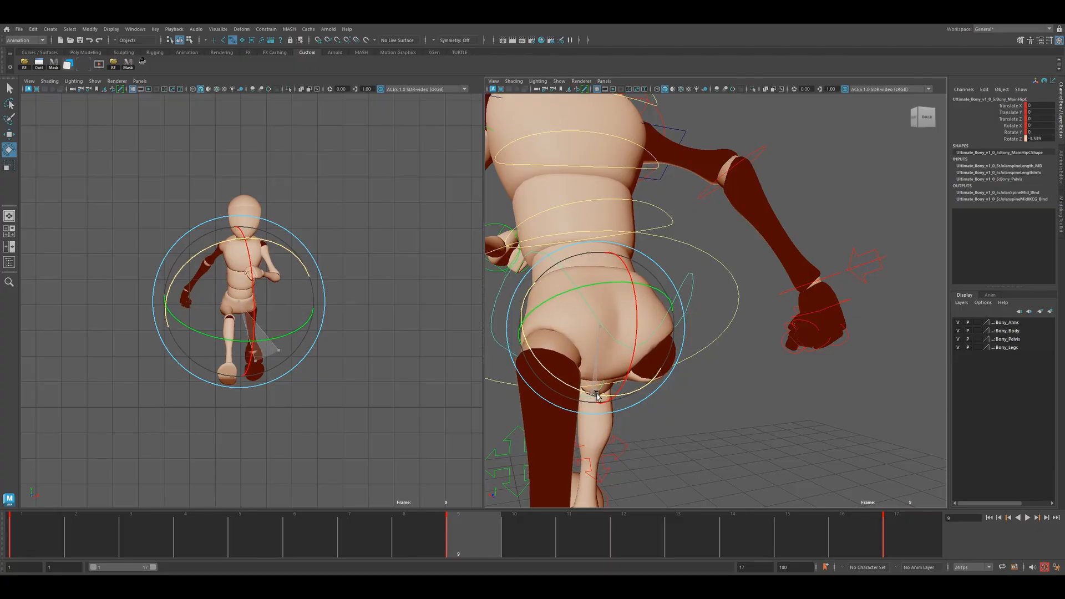
{"action": "left_click_drag", "start_coordinate": [109, 533], "coordinate": [910, 530]}
{"action": "left_click_drag", "start_coordinate": [127, 534], "coordinate": [904, 541]}
Deselect the controls, playblast the front view over the existing movie file and review the clip full screen
{"action": "left_click", "coordinate": [383, 455]}
{"action": "right_click", "coordinate": [371, 538]}
{"action": "left_click", "coordinate": [395, 532]}
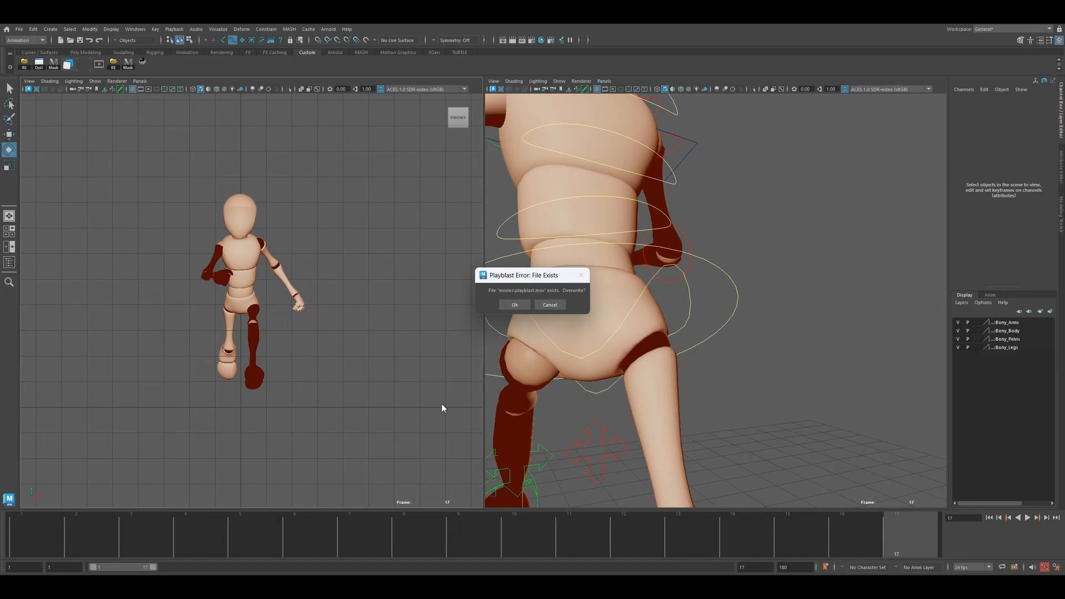
{"action": "left_click", "coordinate": [513, 306]}
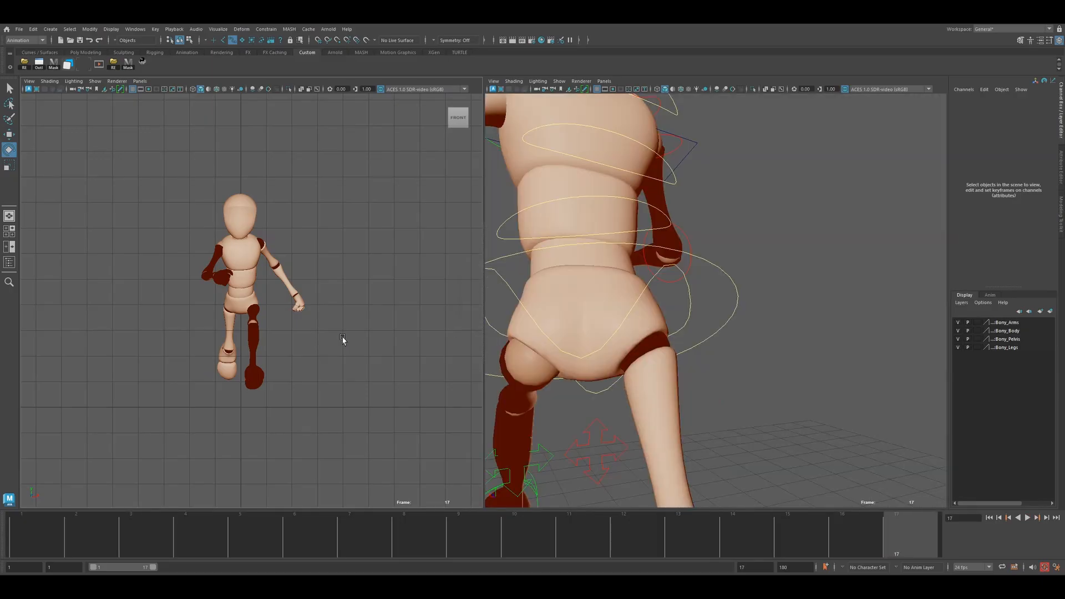
{"action": "left_click", "coordinate": [659, 200]}
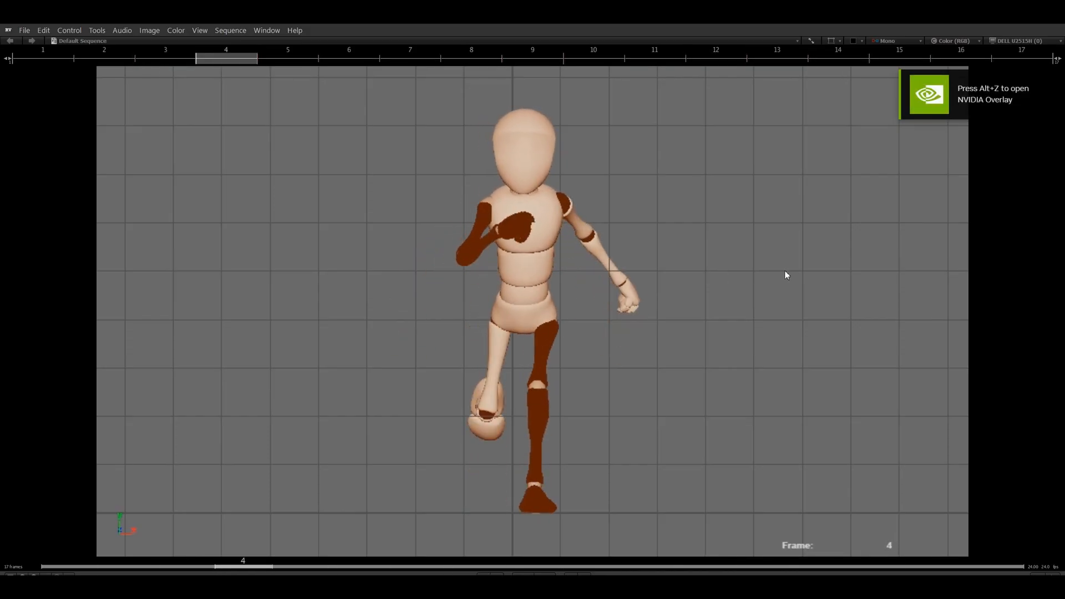
{"action": "key", "text": "space"}
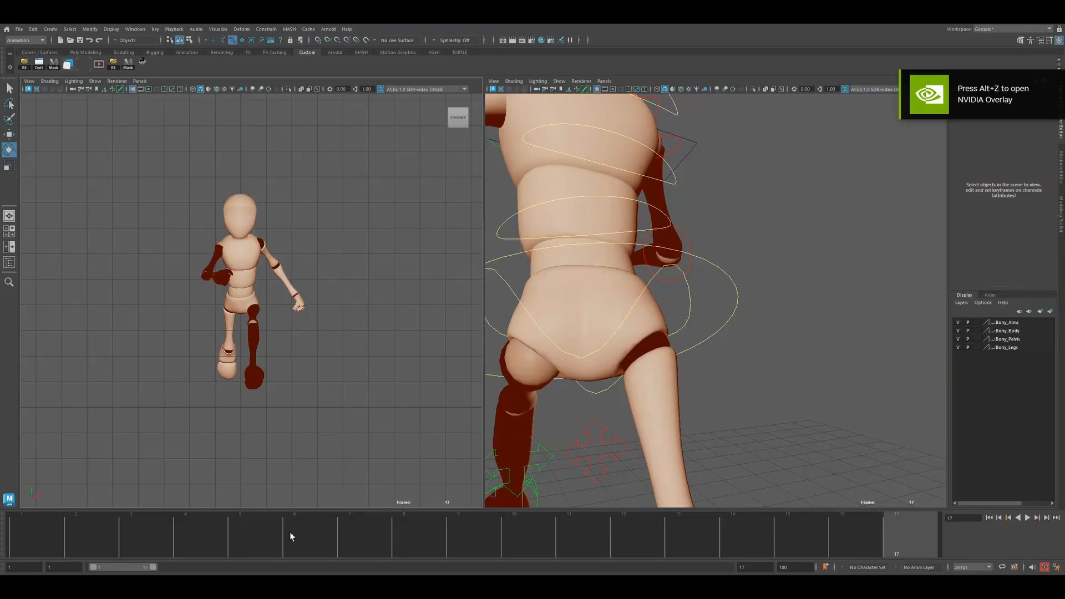
Go to frame 4, select the main hip control and show its animation curves in the Graph Editor
{"action": "key", "text": "alt+v"}
{"action": "left_click", "coordinate": [207, 515]}
{"action": "left_click", "coordinate": [87, 65]}
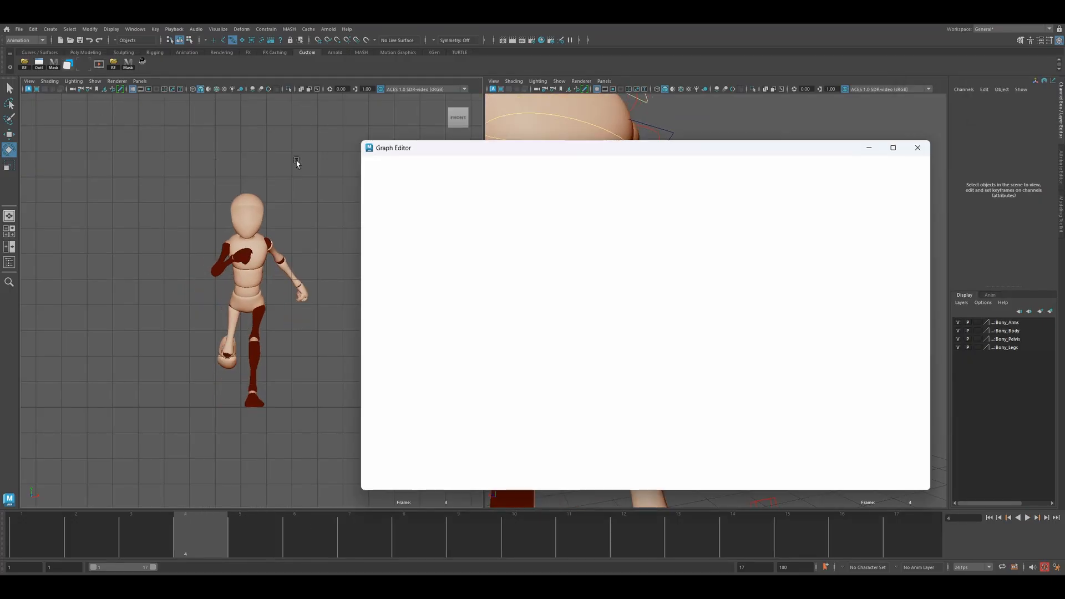
{"action": "left_click_drag", "start_coordinate": [719, 148], "coordinate": [599, 394]}
{"action": "left_click", "coordinate": [611, 352]}
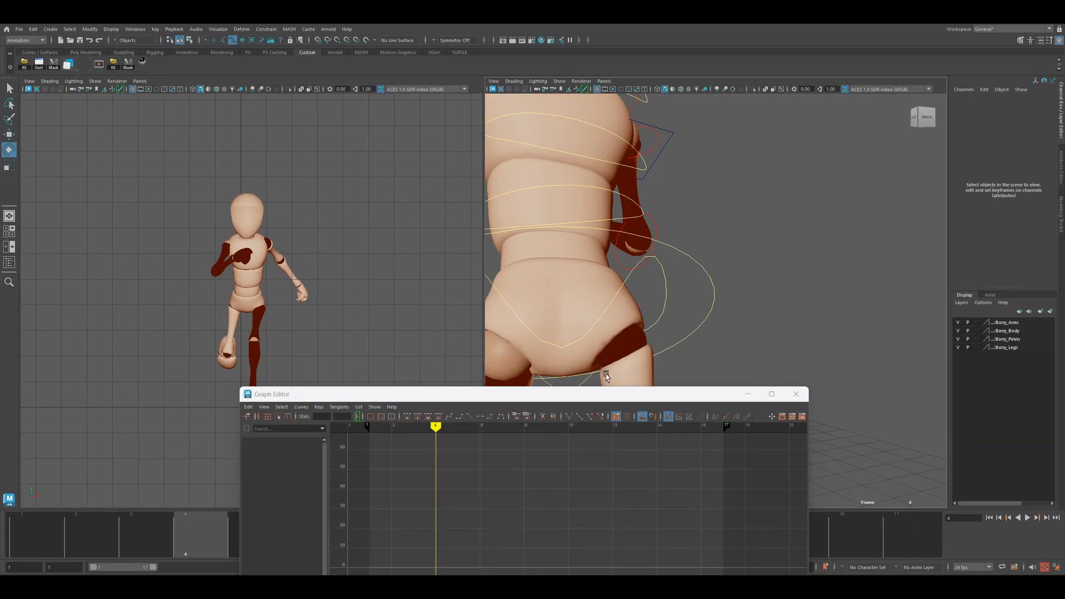
{"action": "left_click", "coordinate": [605, 315]}
{"action": "left_click_drag", "start_coordinate": [499, 394], "coordinate": [532, 204]}
{"action": "scroll", "coordinate": [517, 334], "scroll_direction": "down", "scroll_amount": 3}
Shift all of the main hip control's keys two frames later
{"action": "left_click_drag", "start_coordinate": [517, 334], "coordinate": [744, 483]}
{"action": "left_click_drag", "start_coordinate": [198, 540], "coordinate": [140, 541]}
{"action": "middle_click_drag", "start_coordinate": [628, 449], "coordinate": [644, 446], "text": "shift"}
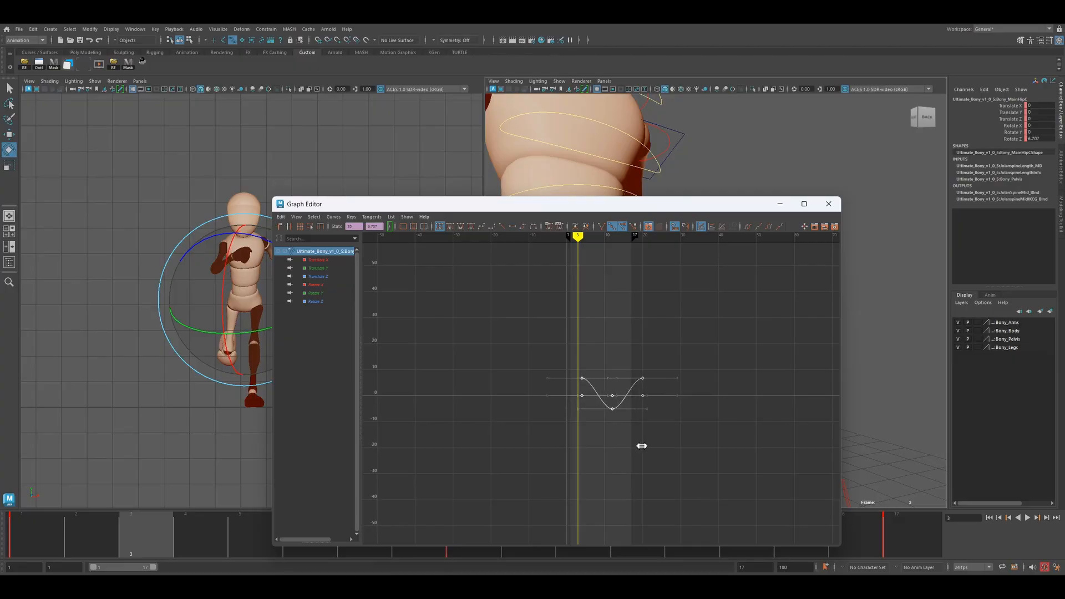
{"action": "left_click_drag", "start_coordinate": [709, 203], "coordinate": [742, 127]}
Key the main hip control at frame 17, copy that pose to frame 1, delete its keys beyond frame 17 and close the Graph Editor
{"action": "left_click", "coordinate": [935, 531]}
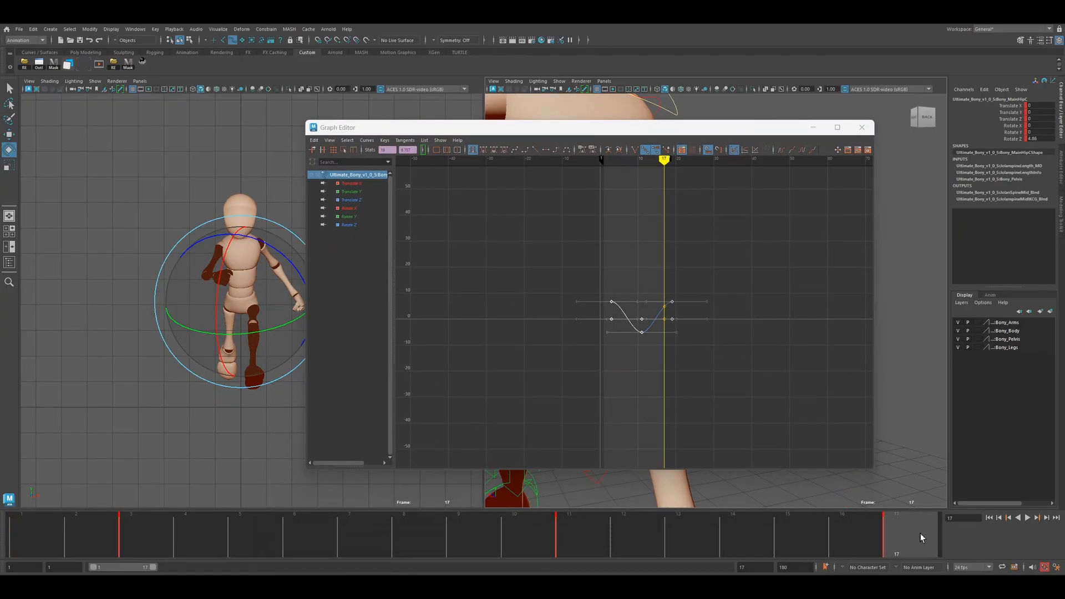
{"action": "left_click_drag", "start_coordinate": [920, 537], "coordinate": [17, 538]}
{"action": "left_click", "coordinate": [690, 264]}
{"action": "left_click_drag", "start_coordinate": [682, 339], "coordinate": [685, 342]}
{"action": "key", "text": "Delete"}
{"action": "left_click", "coordinate": [861, 128]}
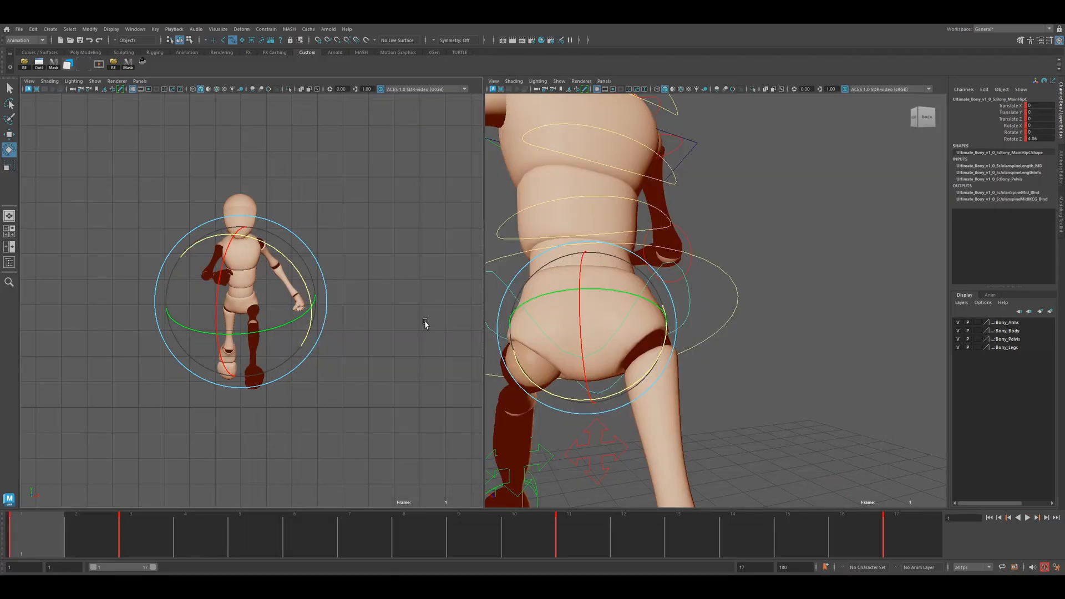
Playblast the front view with the offset hip keys, review the clip and leave the player
{"action": "left_click", "coordinate": [426, 323]}
{"action": "right_click", "coordinate": [357, 550]}
{"action": "left_click", "coordinate": [377, 546]}
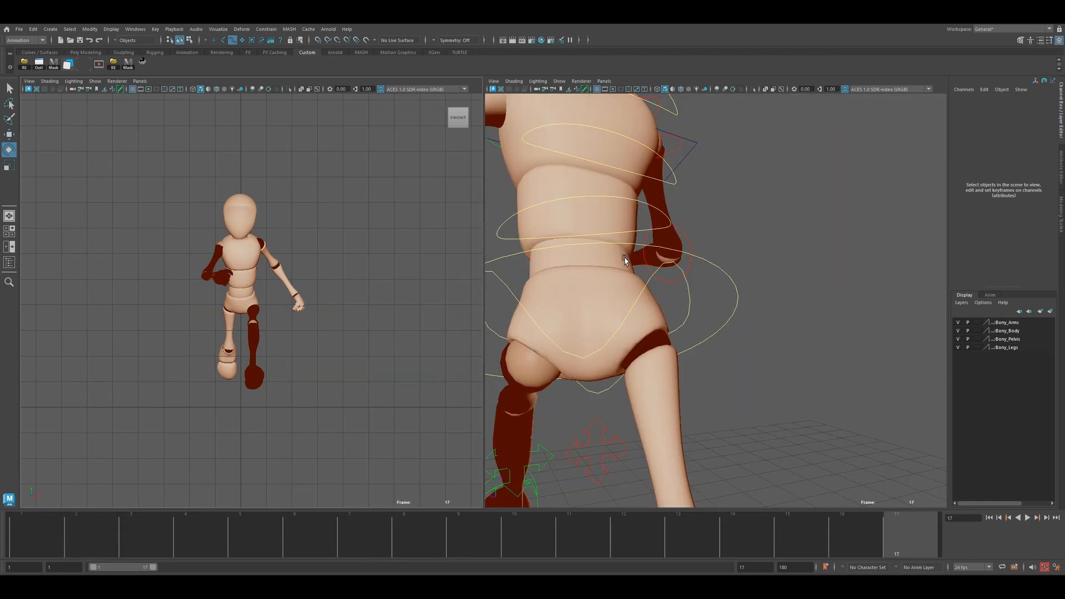
{"action": "left_click", "coordinate": [656, 202]}
{"action": "key", "text": "space"}
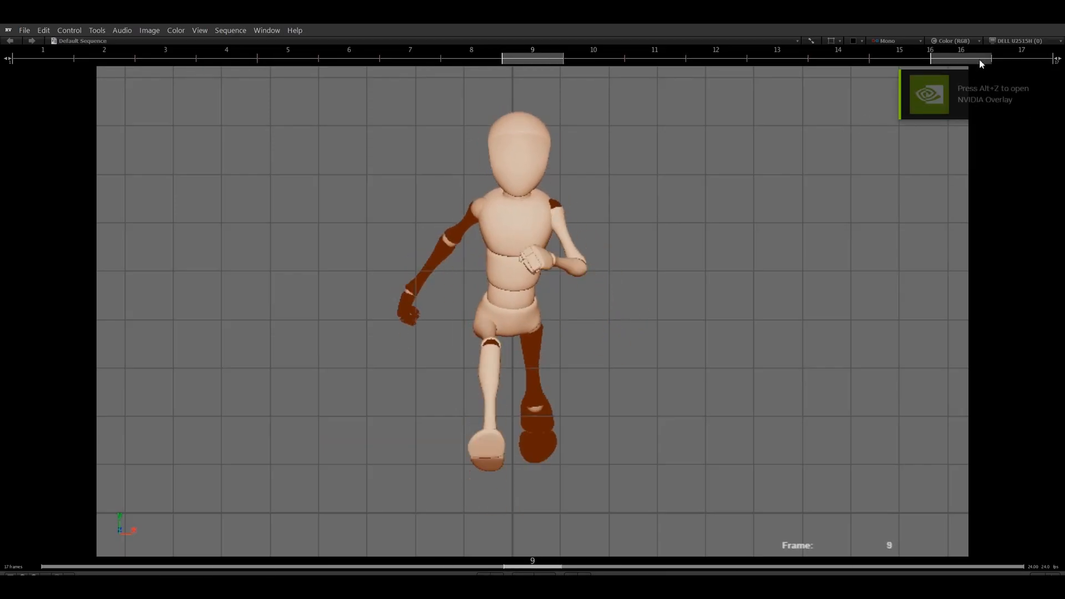
{"action": "left_click", "coordinate": [1051, 15]}
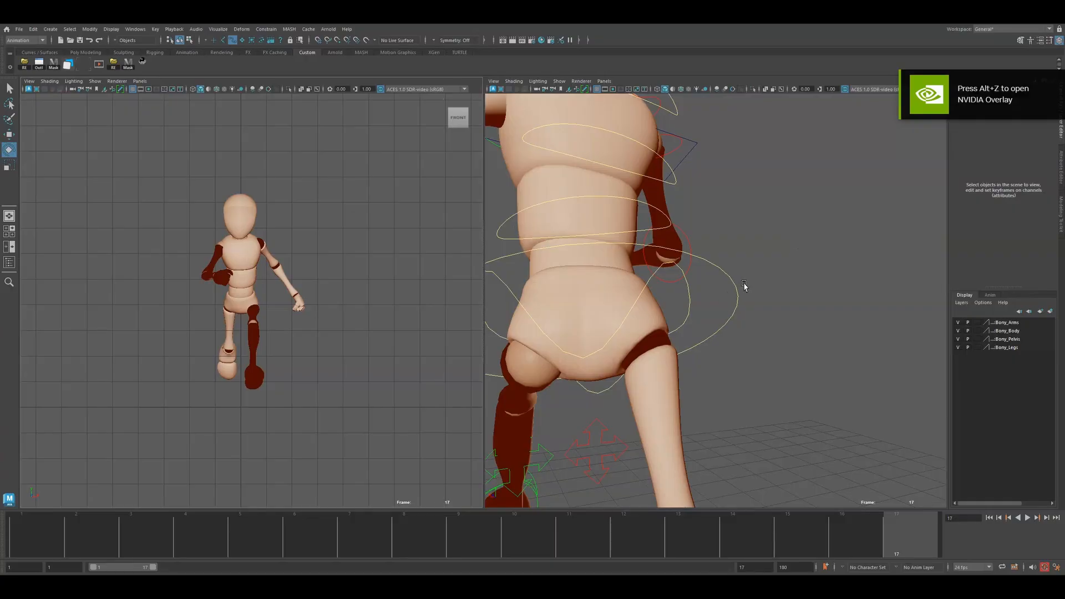
Open the root control's curves in the Graph Editor and delete its Translate Z keys between frames 1 and 17
{"action": "left_click", "coordinate": [720, 268]}
{"action": "left_click", "coordinate": [84, 65]}
{"action": "left_click", "coordinate": [360, 200]}
{"action": "left_click", "coordinate": [364, 184]}
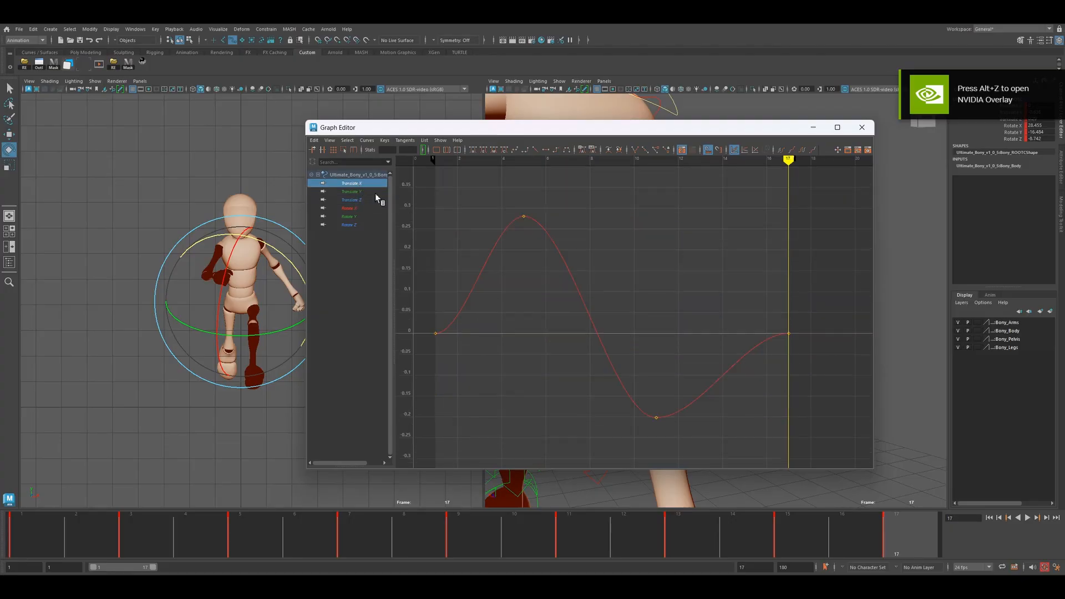
{"action": "left_click", "coordinate": [361, 200]}
{"action": "left_click_drag", "start_coordinate": [473, 293], "coordinate": [756, 368]}
{"action": "key", "text": "Delete"}
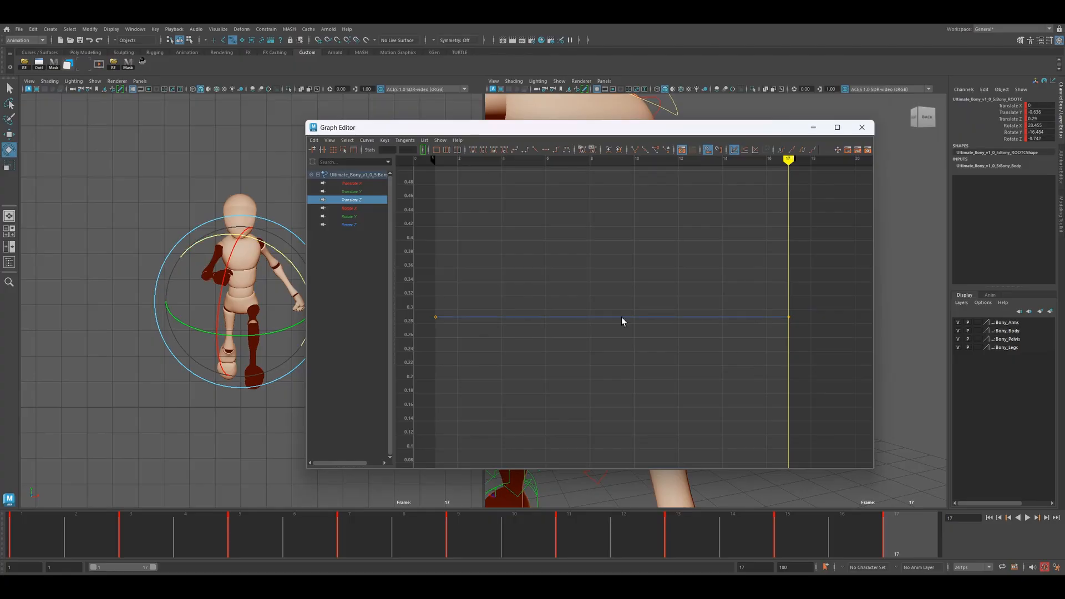
Play back the cycle against the root's translate curves, raise all Translate X keys slightly and scrub through the frames
{"action": "left_click", "coordinate": [354, 191]}
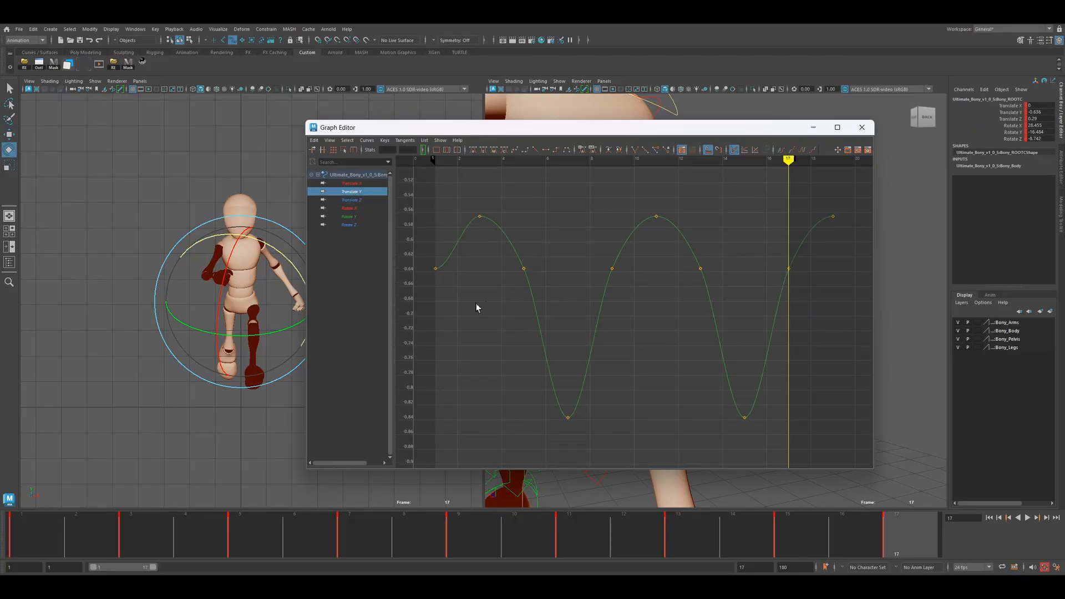
{"action": "left_click", "coordinate": [362, 184]}
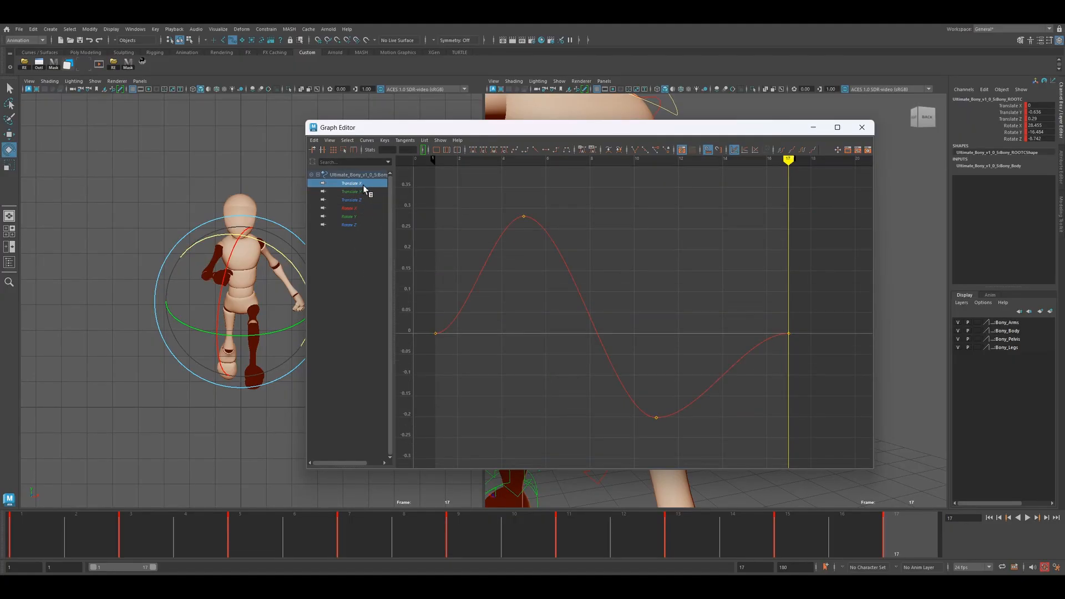
{"action": "key", "text": "alt+v"}
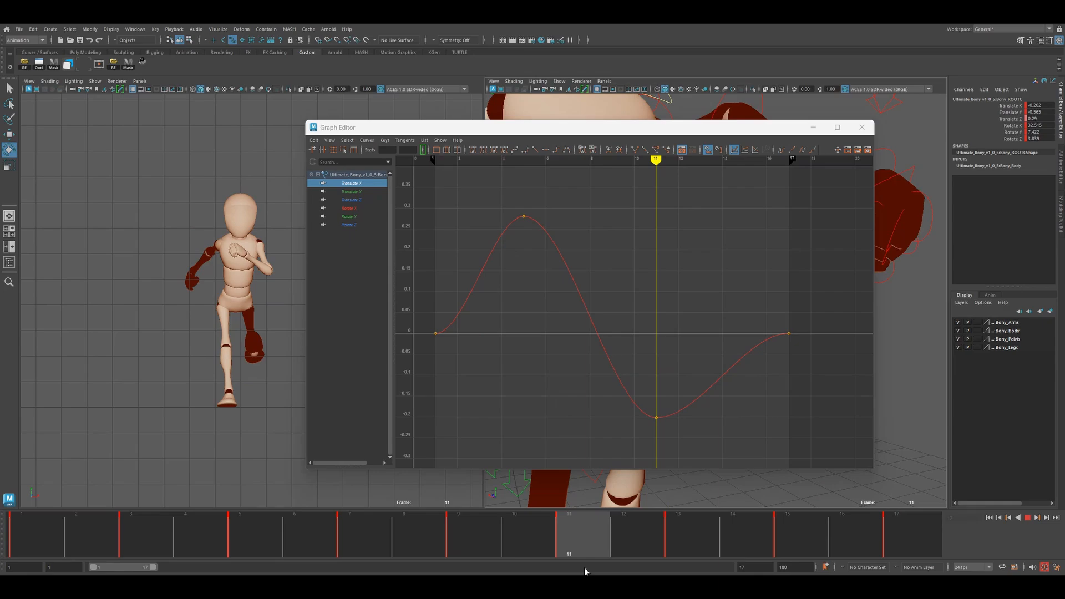
{"action": "key", "text": "alt+v"}
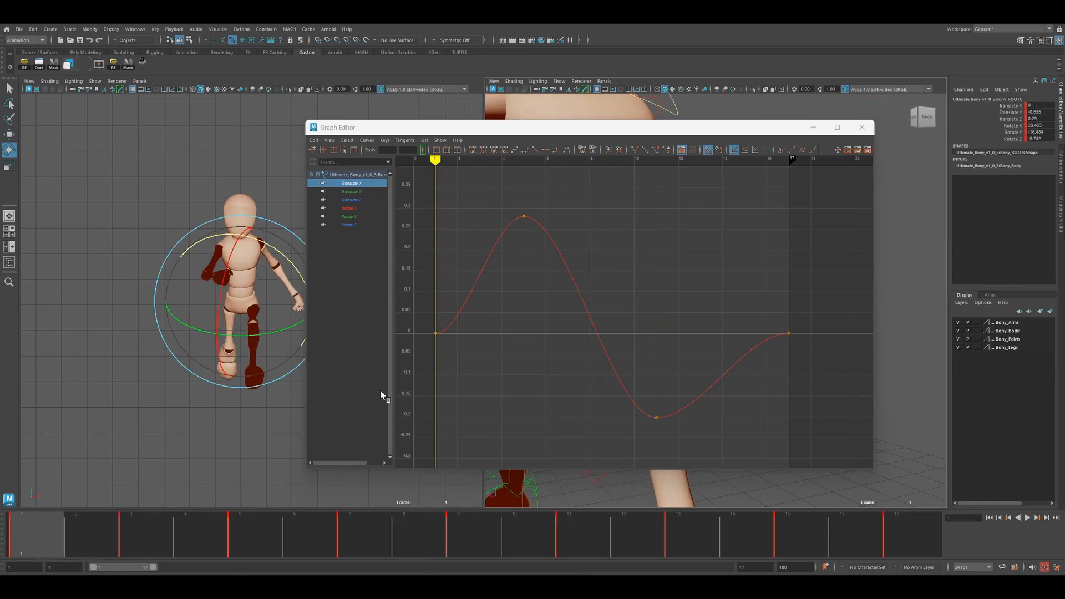
{"action": "left_click_drag", "start_coordinate": [427, 309], "coordinate": [826, 361]}
{"action": "mouse_move", "coordinate": [794, 368]}
{"action": "middle_mouse_down", "text": "shift"}
{"action": "mouse_move", "coordinate": [794, 399]}
{"action": "mouse_move", "coordinate": [799, 351]}
{"action": "middle_mouse_up", "text": "shift"}
{"action": "left_click_drag", "start_coordinate": [31, 531], "coordinate": [887, 551]}
Playblast the front view with the adjusted root sway, overwrite the old movie and review the clip
{"action": "left_click", "coordinate": [185, 470]}
{"action": "right_click", "coordinate": [337, 542]}
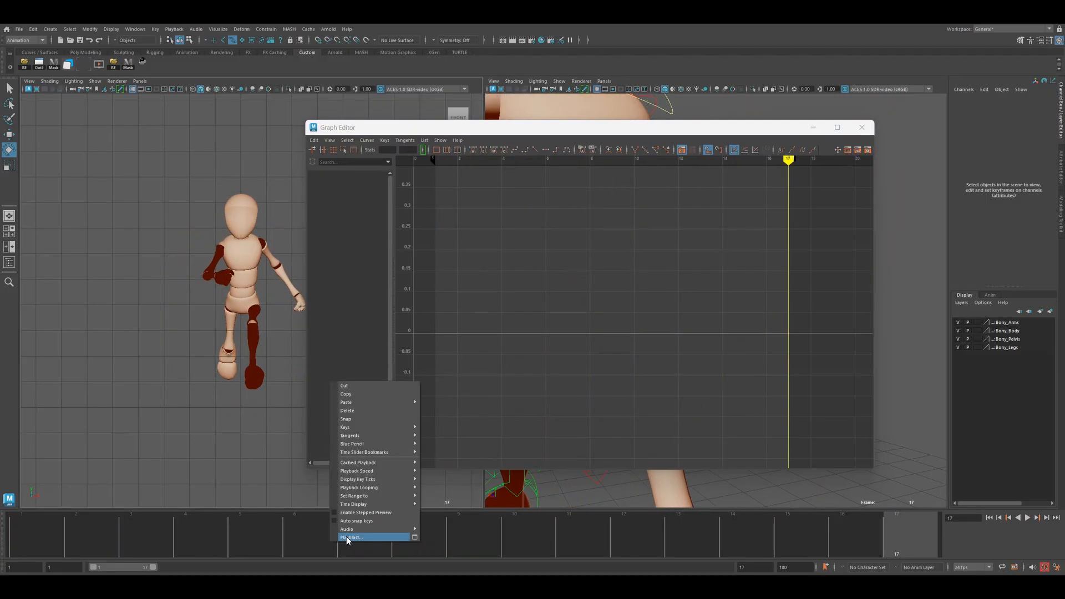
{"action": "left_click", "coordinate": [349, 539]}
{"action": "left_click", "coordinate": [513, 305]}
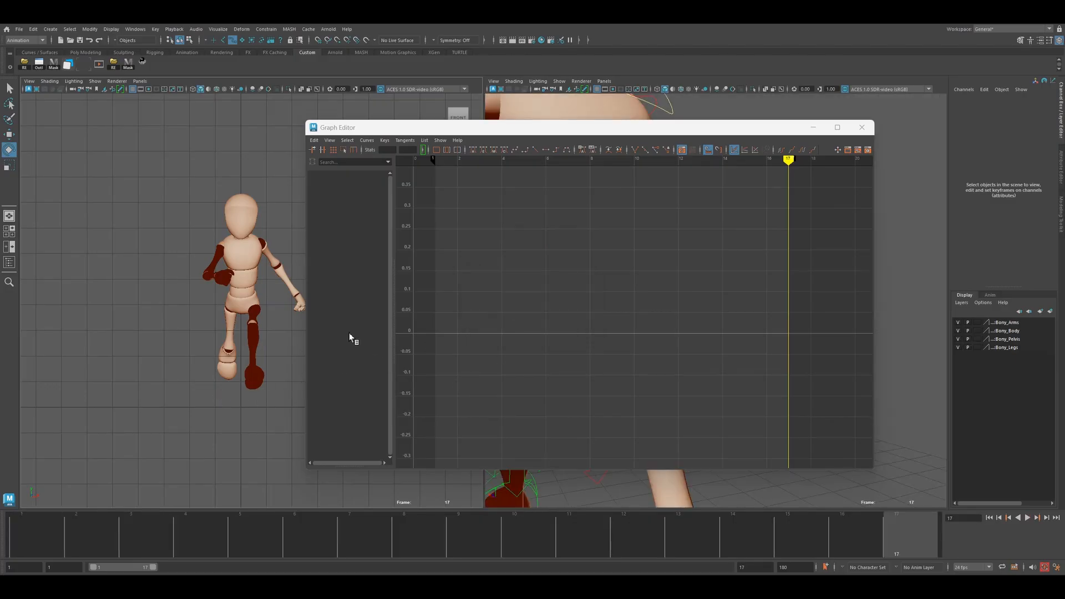
{"action": "left_click", "coordinate": [656, 202]}
{"action": "key", "text": "space"}
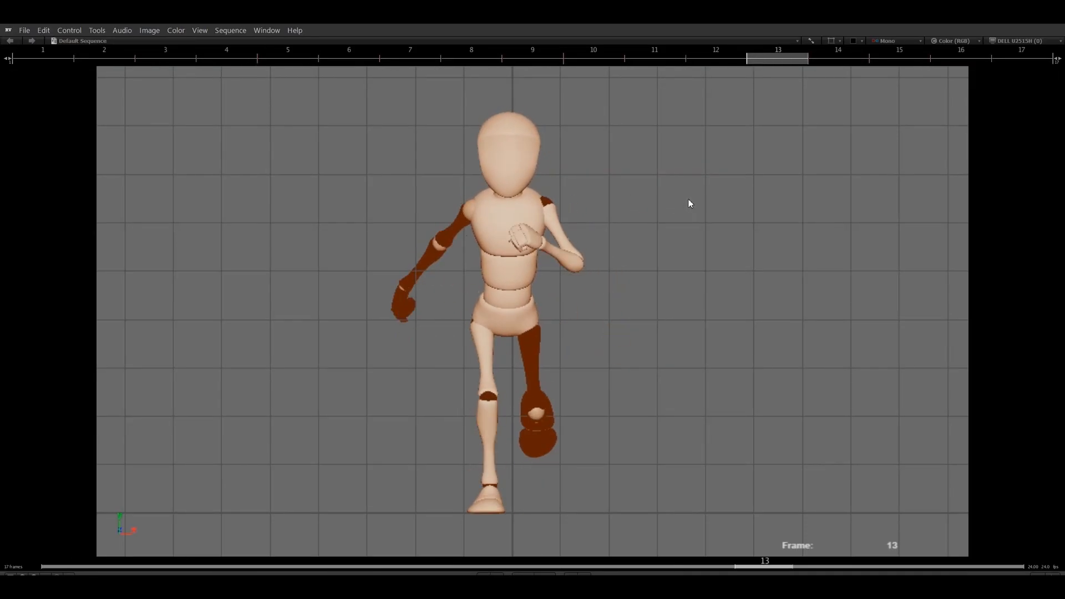
{"action": "key", "text": "alt+Tab"}
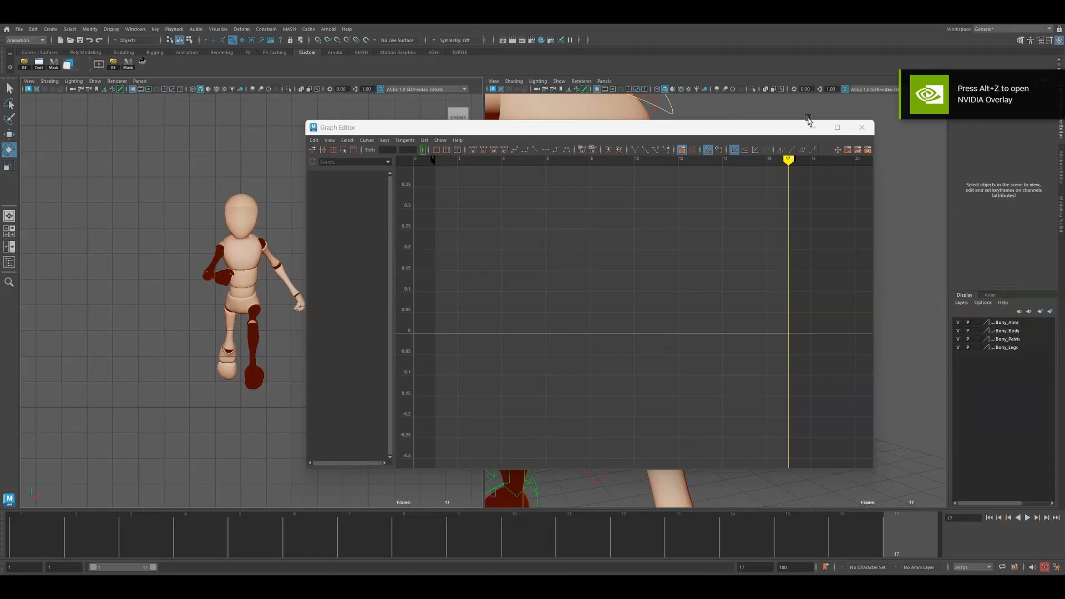
Close the curve window, select the two lower spine FK controls together and open their curves in the Graph Editor
{"action": "left_click", "coordinate": [862, 128]}
{"action": "scroll", "coordinate": [673, 225], "scroll_direction": "down", "scroll_amount": 5}
{"action": "middle_click_drag", "start_coordinate": [689, 164], "coordinate": [629, 202], "text": "alt"}
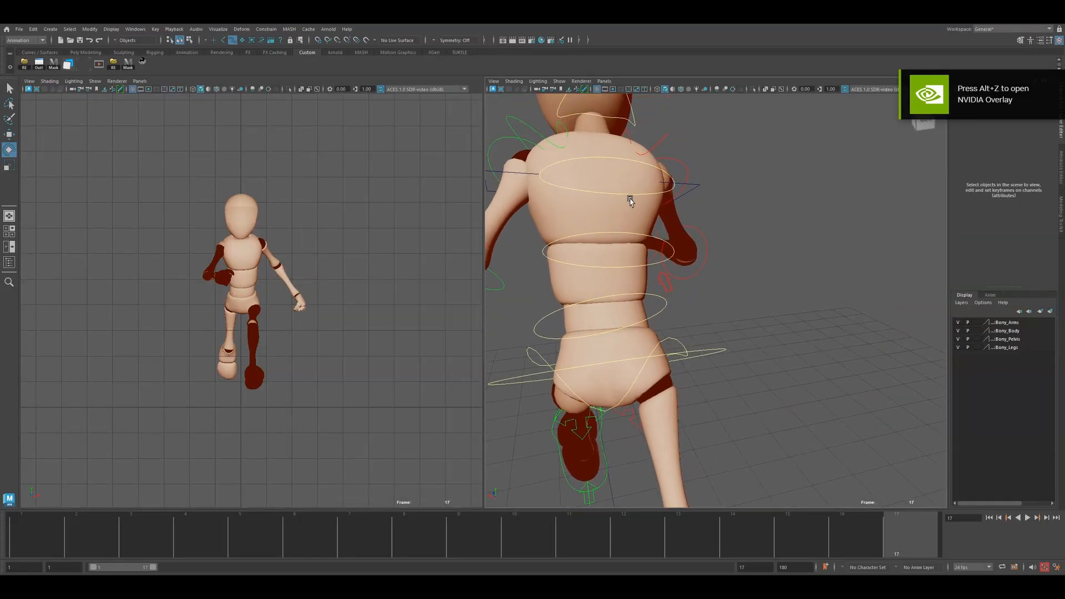
{"action": "left_click", "coordinate": [629, 202]}
{"action": "left_click", "coordinate": [398, 300]}
{"action": "left_click_drag", "start_coordinate": [577, 244], "coordinate": [610, 245], "text": "alt"}
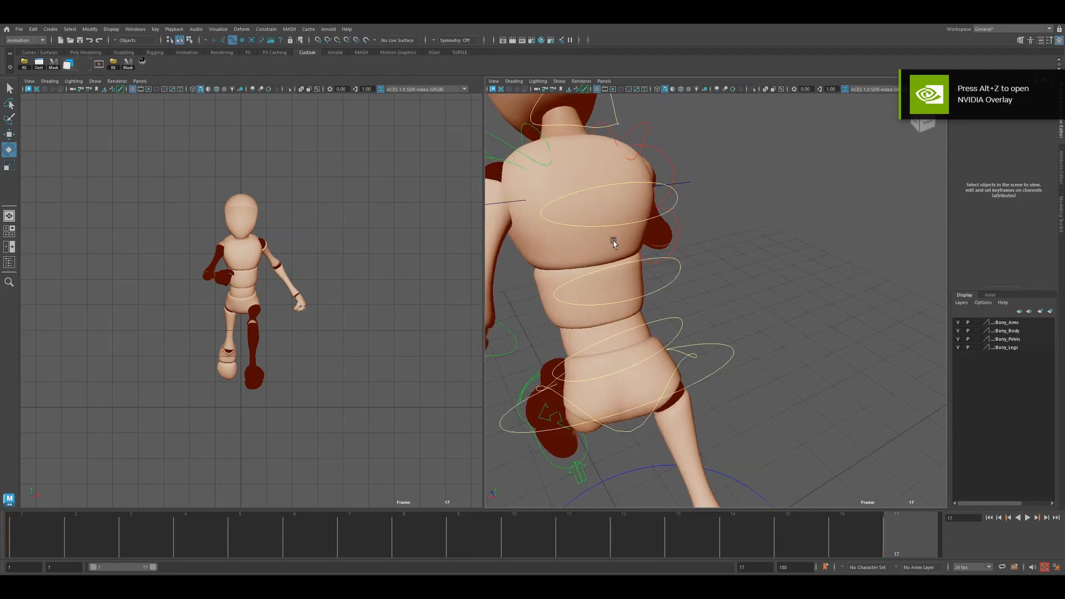
{"action": "left_click", "coordinate": [621, 227]}
{"action": "left_click", "coordinate": [700, 327]}
{"action": "left_click_drag", "start_coordinate": [701, 327], "coordinate": [712, 320], "text": "alt"}
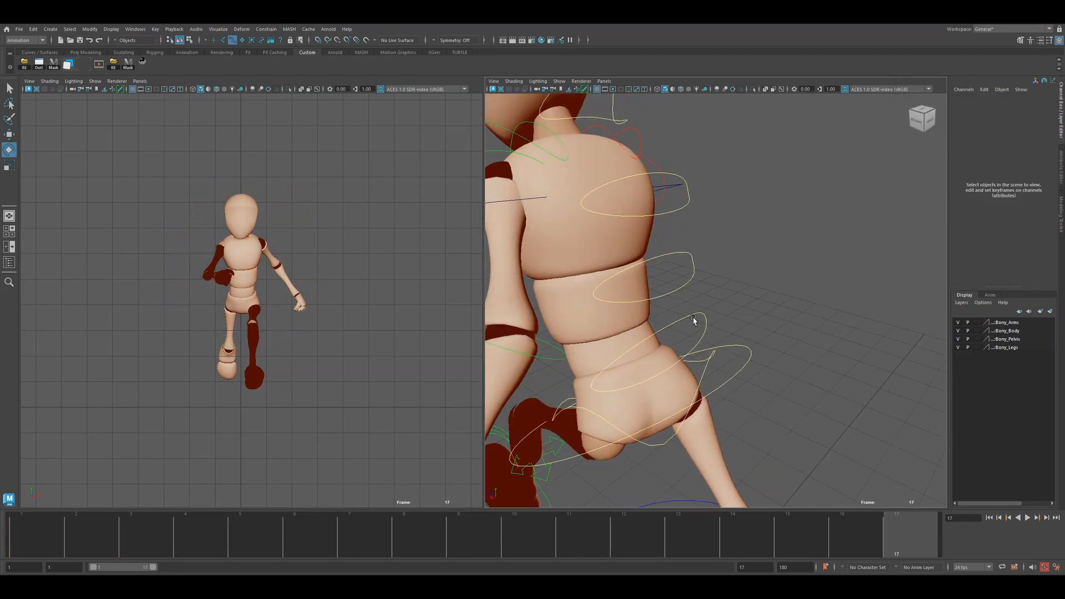
{"action": "left_click", "coordinate": [692, 319]}
{"action": "key", "text": "w"}
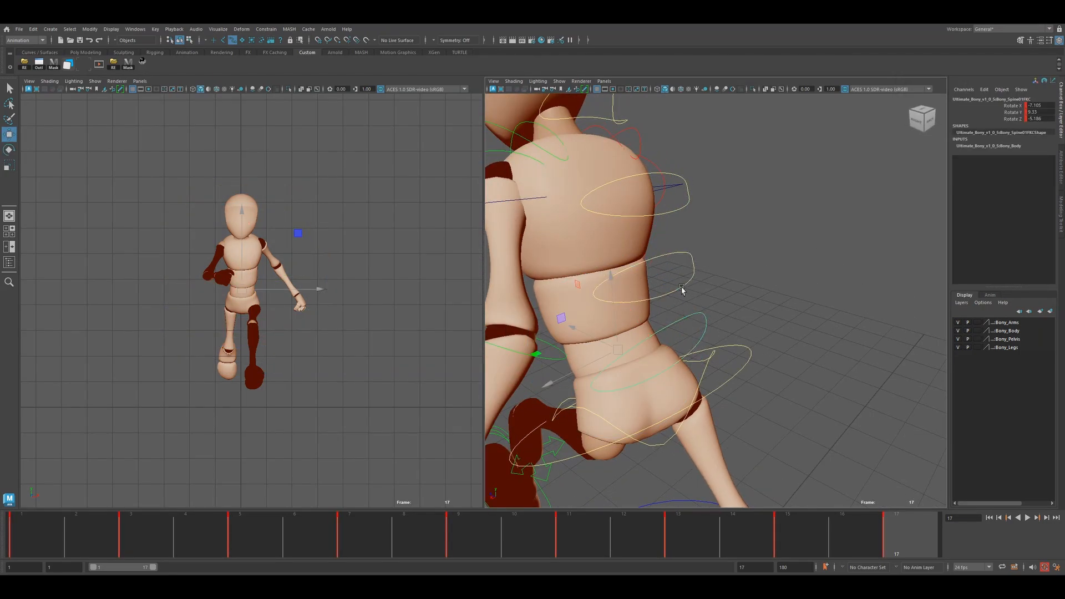
{"action": "left_click", "coordinate": [85, 65]}
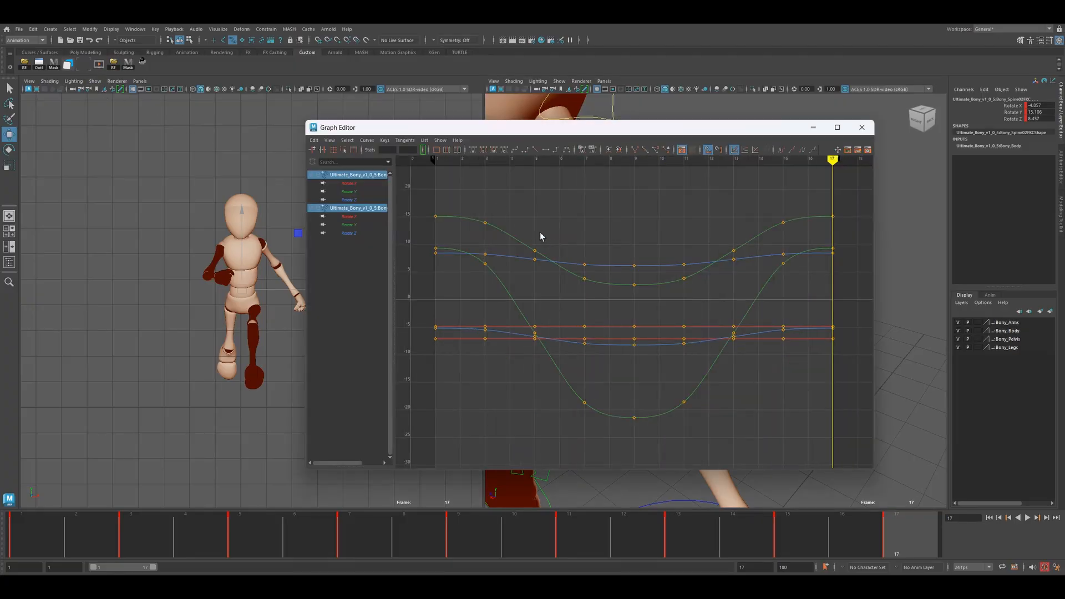
Delete the two lower spine controls' keys from frames 3 to 7 and 11 to 15, and close the Graph Editor
{"action": "left_click_drag", "start_coordinate": [543, 361], "coordinate": [558, 377]}
{"action": "left_click_drag", "start_coordinate": [591, 415], "coordinate": [594, 418]}
{"action": "key", "text": "Delete"}
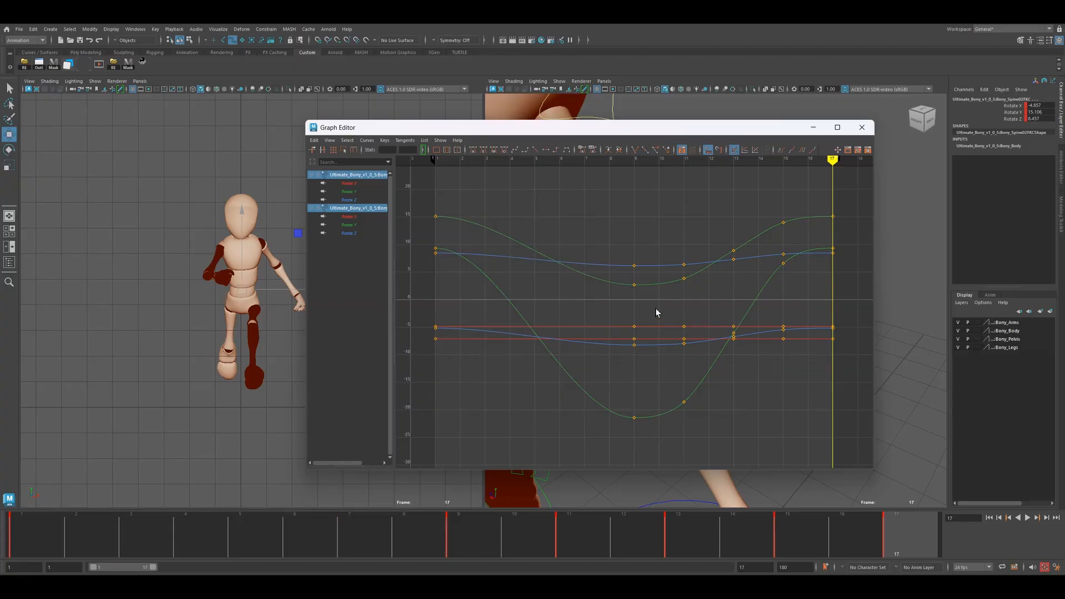
{"action": "left_click_drag", "start_coordinate": [681, 186], "coordinate": [794, 457]}
{"action": "key", "text": "Delete"}
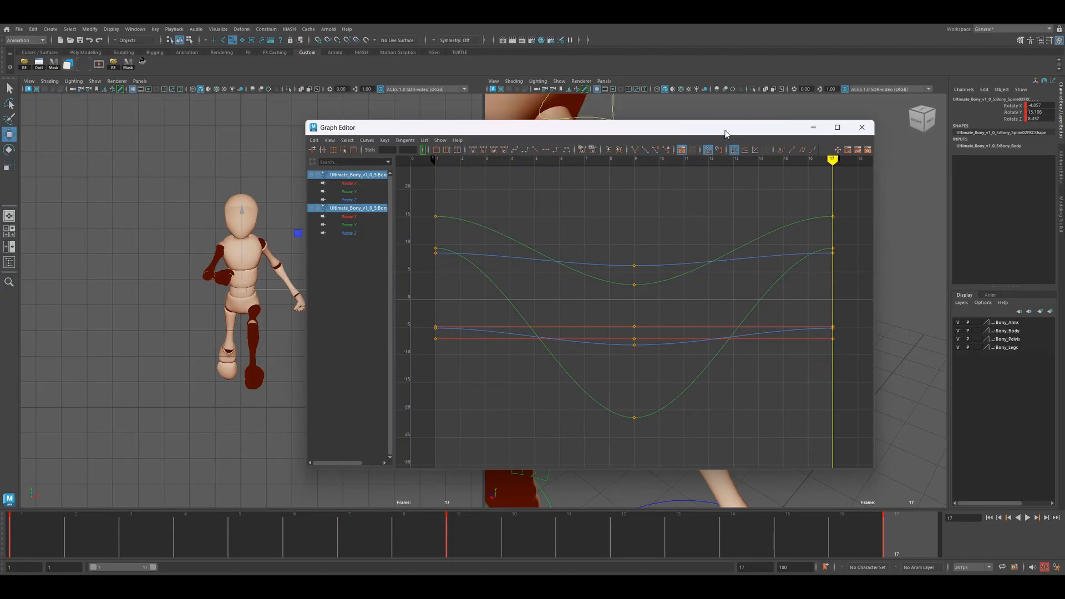
{"action": "left_click_drag", "start_coordinate": [725, 133], "coordinate": [327, 203]}
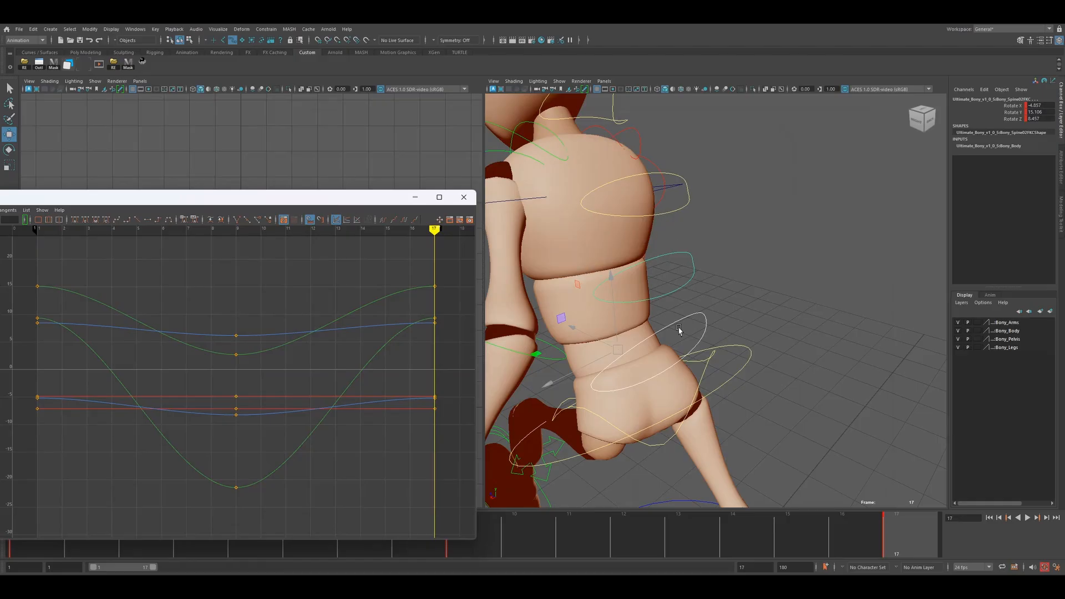
{"action": "left_click", "coordinate": [463, 198]}
Select the upper spine FK control at the chest and open its curves in the Graph Editor
{"action": "left_click", "coordinate": [699, 229]}
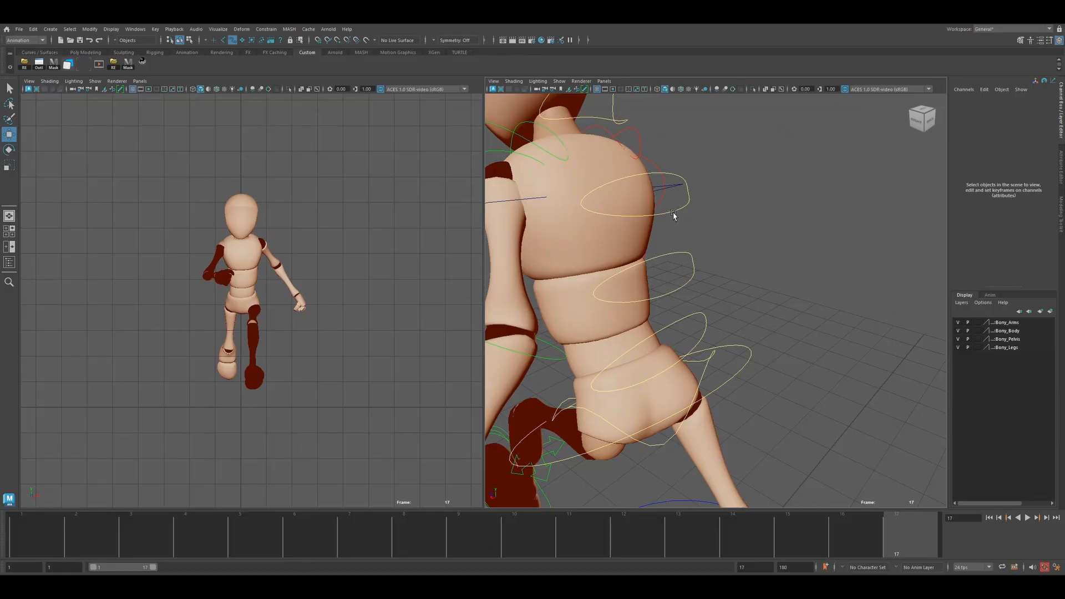
{"action": "left_click", "coordinate": [673, 213]}
{"action": "scroll", "coordinate": [688, 224], "scroll_direction": "down", "scroll_amount": 2}
{"action": "left_click_drag", "start_coordinate": [707, 248], "coordinate": [746, 240], "text": "alt"}
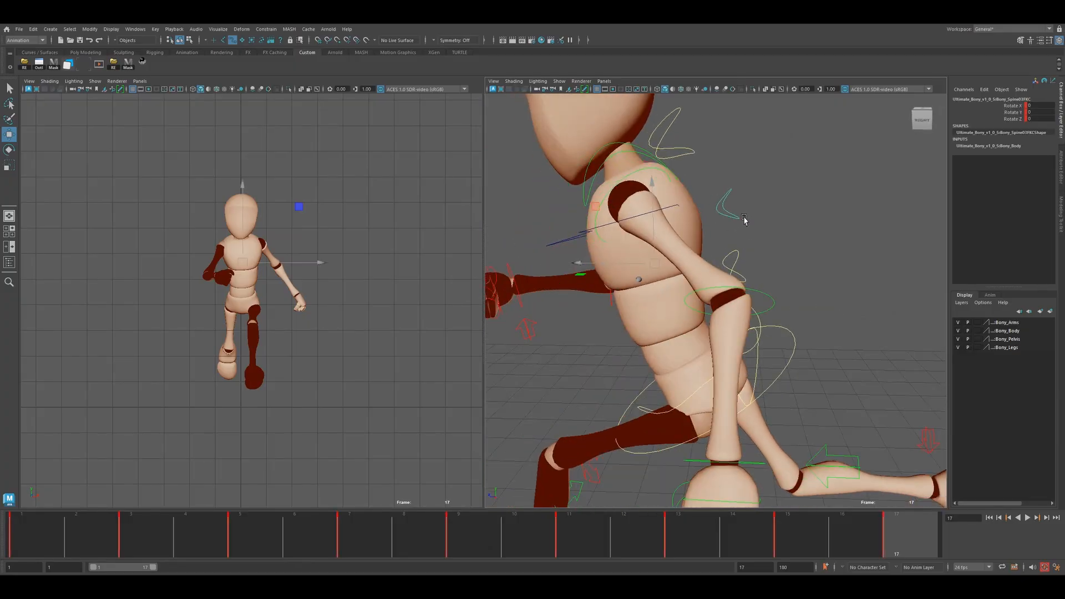
{"action": "left_click", "coordinate": [758, 222]}
{"action": "left_click", "coordinate": [734, 217]}
{"action": "left_click", "coordinate": [112, 71]}
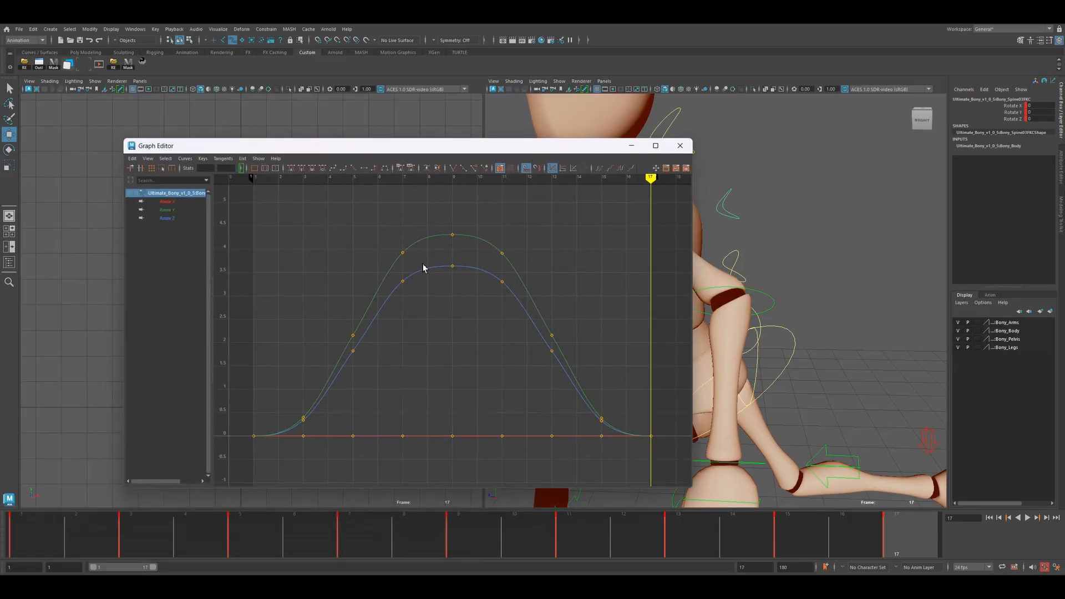
Delete the upper spine control's keys from frames 3 to 7 and 11 to 15, and close the Graph Editor
{"action": "left_click_drag", "start_coordinate": [300, 285], "coordinate": [417, 473]}
{"action": "key", "text": "Delete"}
{"action": "left_click_drag", "start_coordinate": [546, 368], "coordinate": [610, 471]}
{"action": "key", "text": "Delete"}
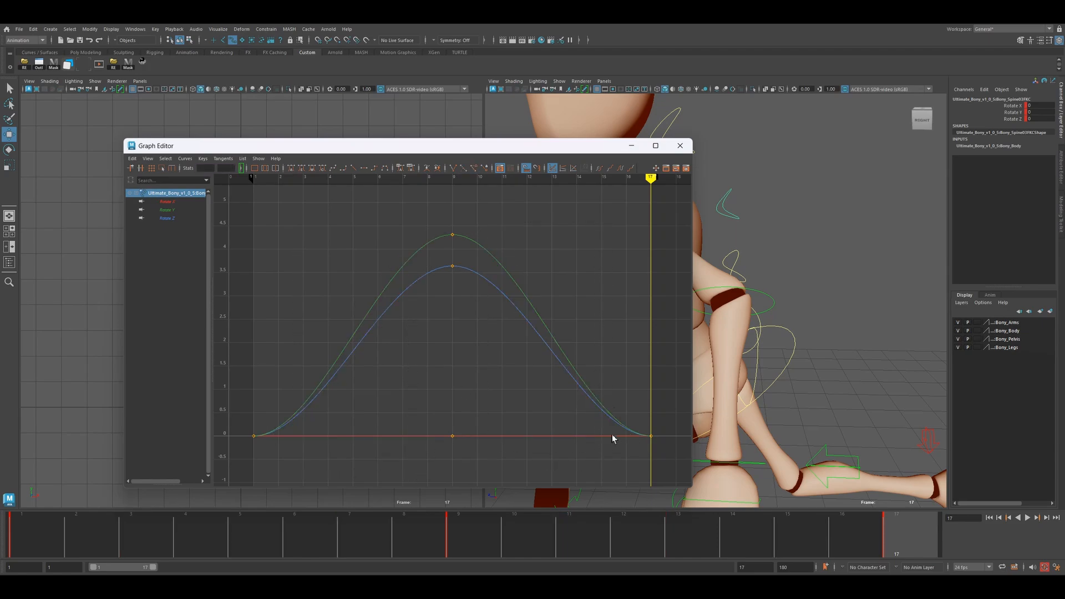
{"action": "left_click", "coordinate": [679, 152]}
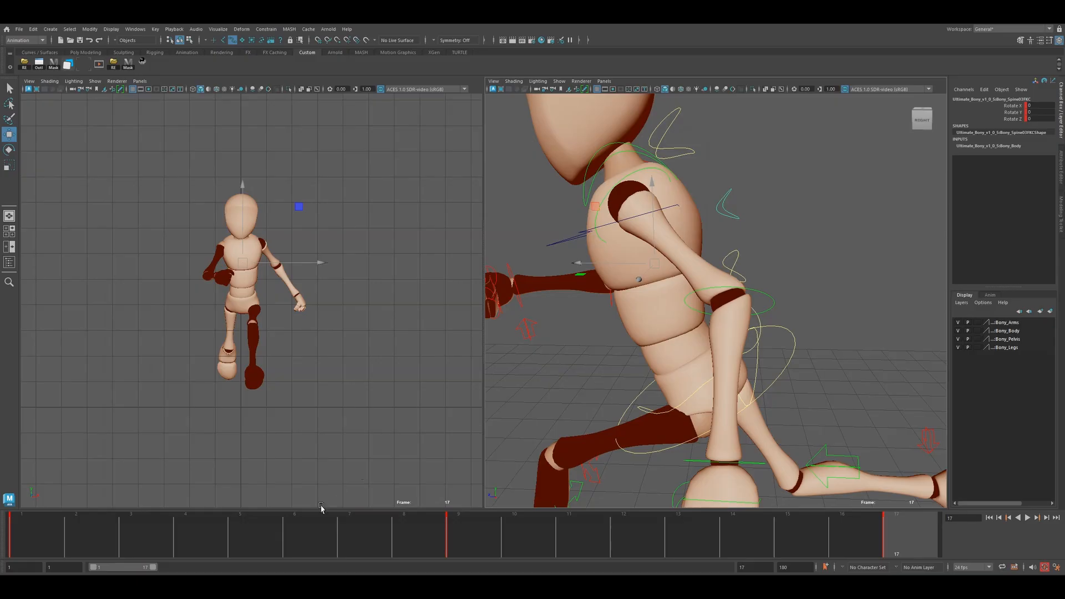
Offset the upper spine control's keys three frames later to frames 4 and 12, and key the cycle's ends at frames 17 and 1
{"action": "left_click", "coordinate": [39, 547]}
{"action": "left_click_drag", "start_coordinate": [39, 546], "coordinate": [898, 552], "text": "shift"}
{"action": "left_click_drag", "start_coordinate": [473, 555], "coordinate": [637, 564]}
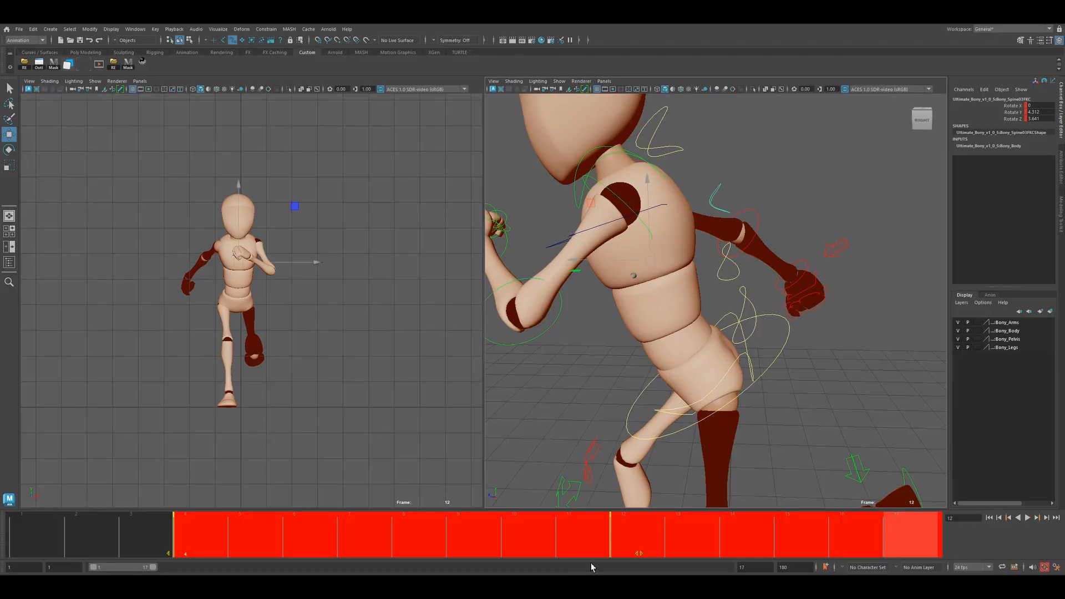
{"action": "left_click", "coordinate": [478, 546]}
{"action": "left_click_drag", "start_coordinate": [478, 546], "coordinate": [926, 545]}
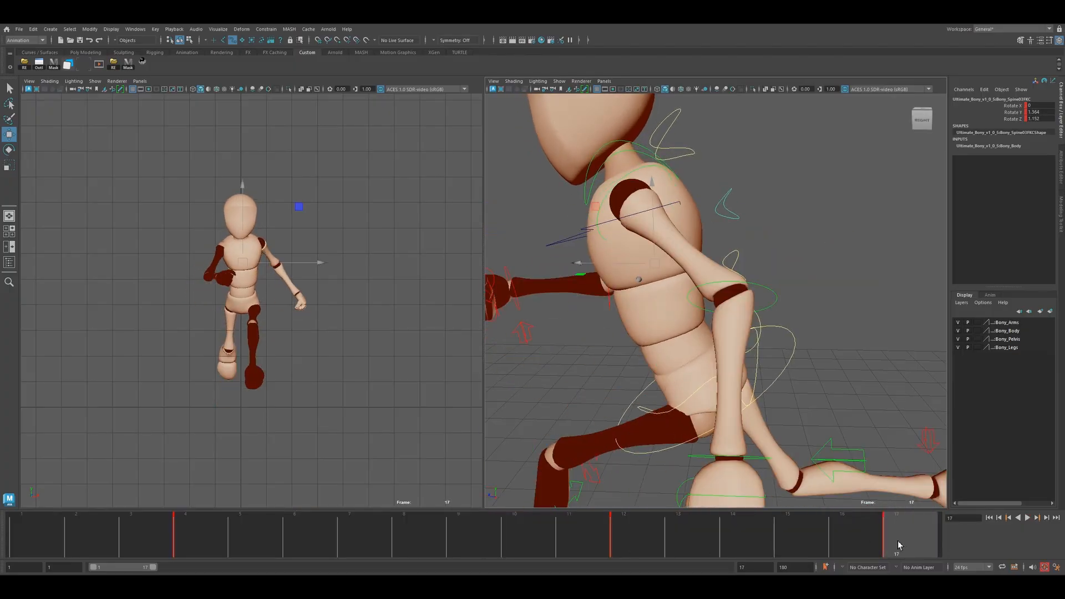
{"action": "key", "text": "alt+v"}
{"action": "middle_click", "coordinate": [150, 426]}
Playblast the front view with the offset upper spine keys, overwrite the old movie and review the clip enlarged
{"action": "right_click", "coordinate": [224, 521]}
{"action": "left_click", "coordinate": [237, 516]}
{"action": "left_click", "coordinate": [505, 305]}
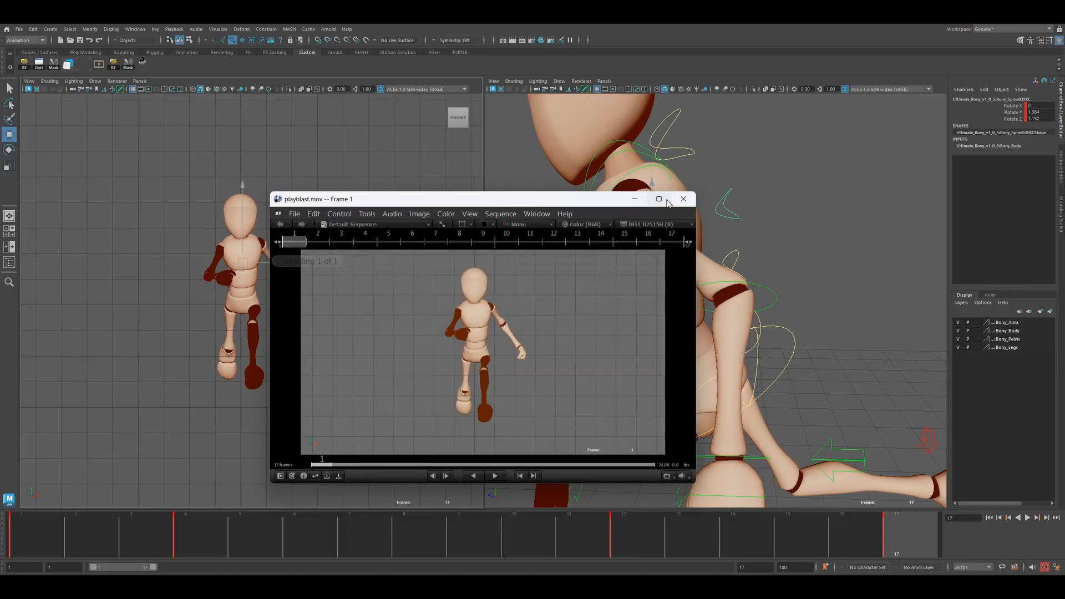
{"action": "left_click", "coordinate": [671, 196]}
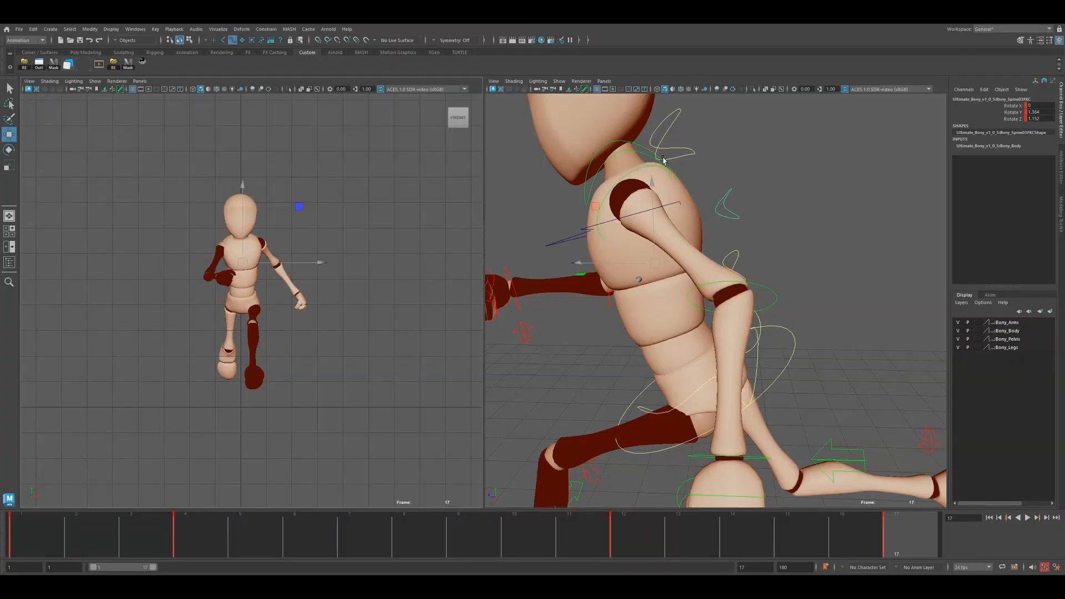
Select the head control, go to frame 1 and open its curves in the Graph Editor
{"action": "left_click", "coordinate": [652, 162]}
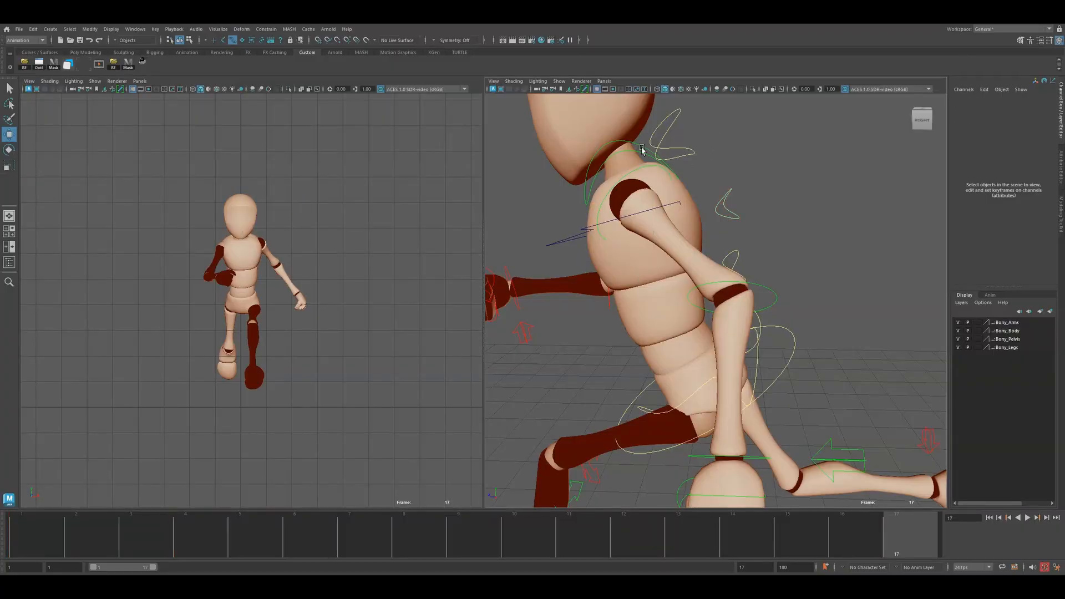
{"action": "left_click", "coordinate": [663, 162]}
{"action": "left_click_drag", "start_coordinate": [228, 510], "coordinate": [22, 529]}
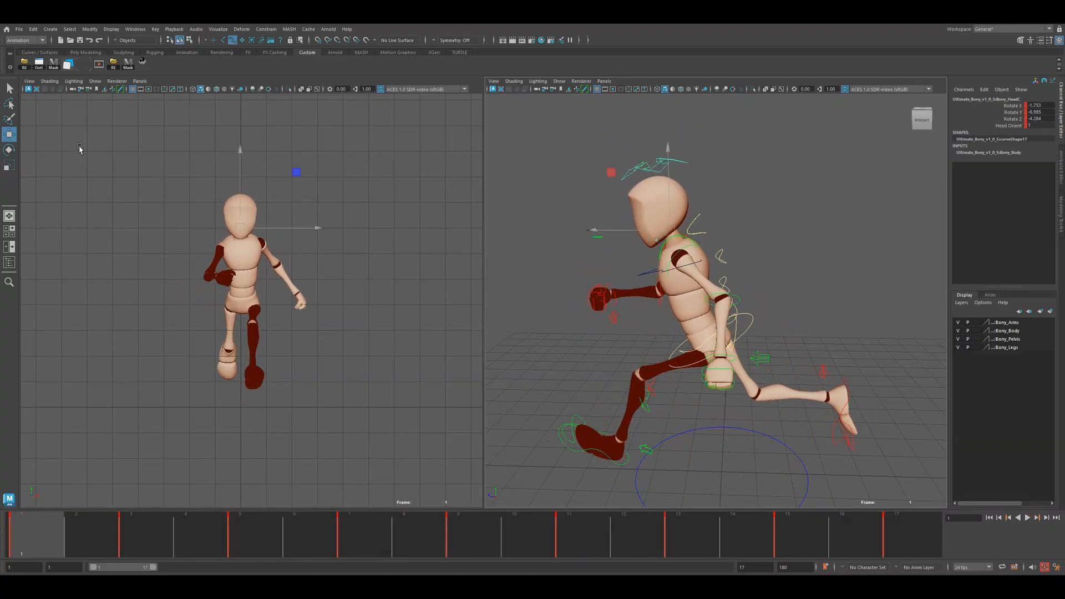
{"action": "left_click", "coordinate": [86, 70]}
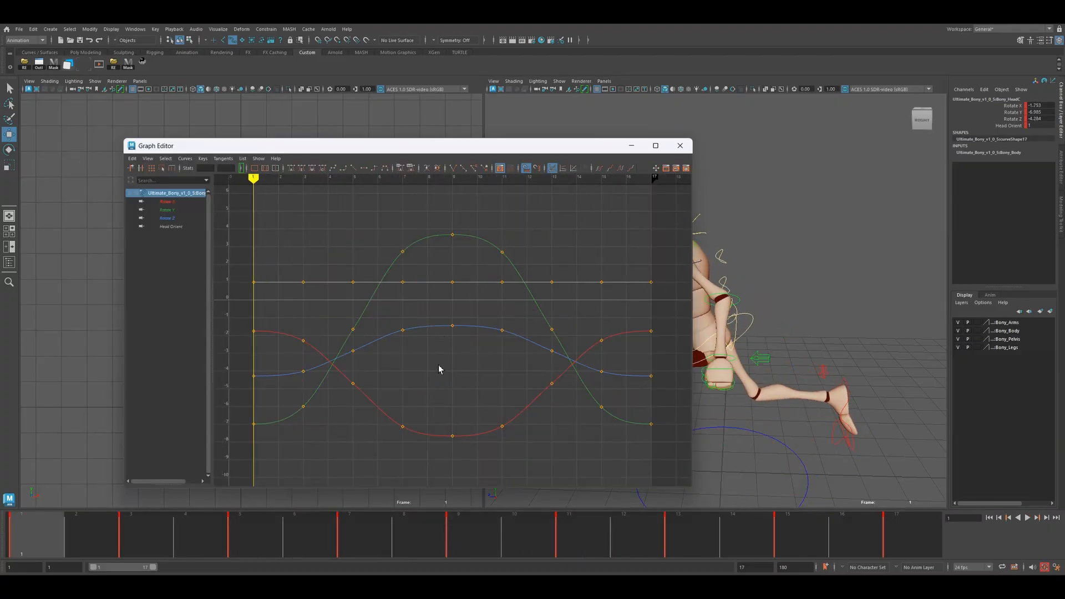
Delete the head control's keys from frames 3 to 7 and 11 to 15, close the Graph Editor and scrub through the cycle
{"action": "left_click_drag", "start_coordinate": [410, 442], "coordinate": [411, 451]}
{"action": "key", "text": "Delete"}
{"action": "left_click_drag", "start_coordinate": [602, 462], "coordinate": [605, 461]}
{"action": "key", "text": "Delete"}
{"action": "left_click", "coordinate": [679, 146]}
{"action": "left_click_drag", "start_coordinate": [51, 537], "coordinate": [909, 554]}
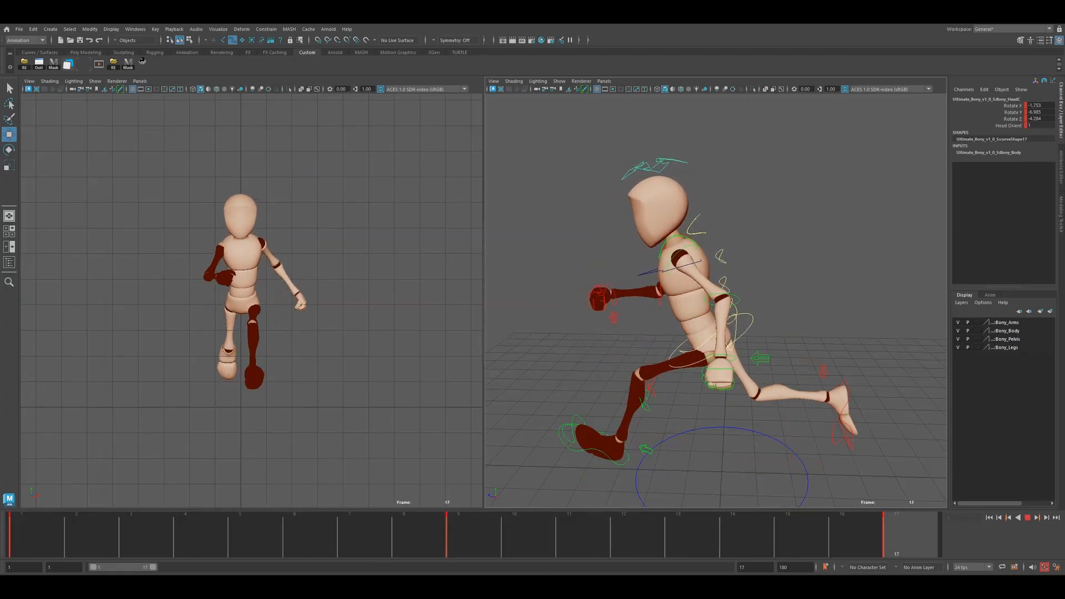
{"action": "left_click_drag", "start_coordinate": [50, 543], "coordinate": [887, 549]}
Switch the front view to the left side view, enlarge the character, and select the head control at frame 1
{"action": "left_click", "coordinate": [449, 124]}
{"action": "left_click", "coordinate": [443, 119]}
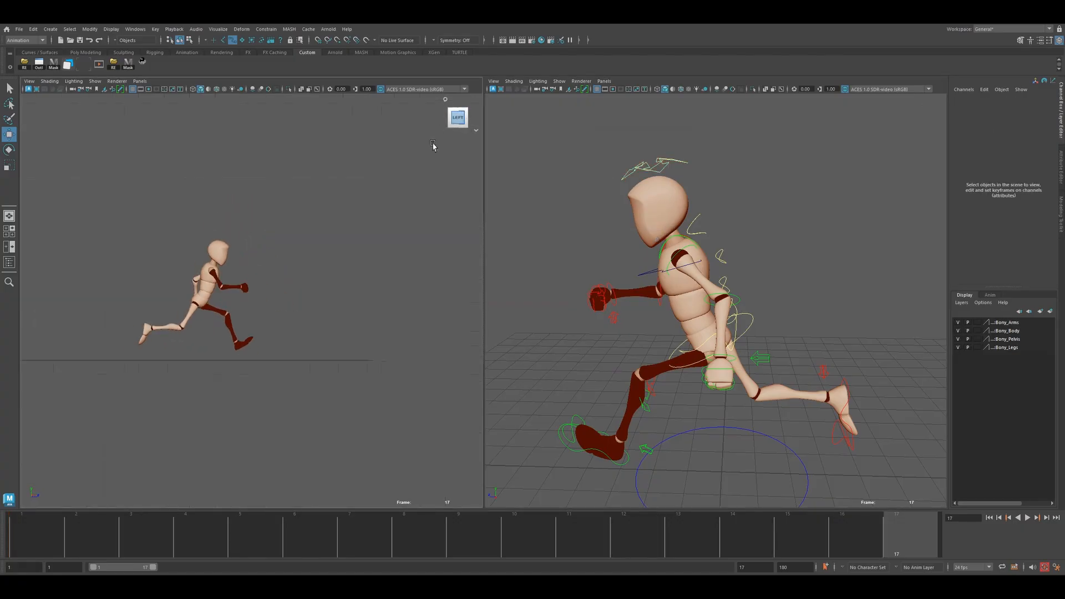
{"action": "scroll", "coordinate": [238, 312], "scroll_direction": "up", "scroll_amount": 4}
{"action": "middle_click_drag", "start_coordinate": [263, 290], "coordinate": [353, 332], "text": "alt"}
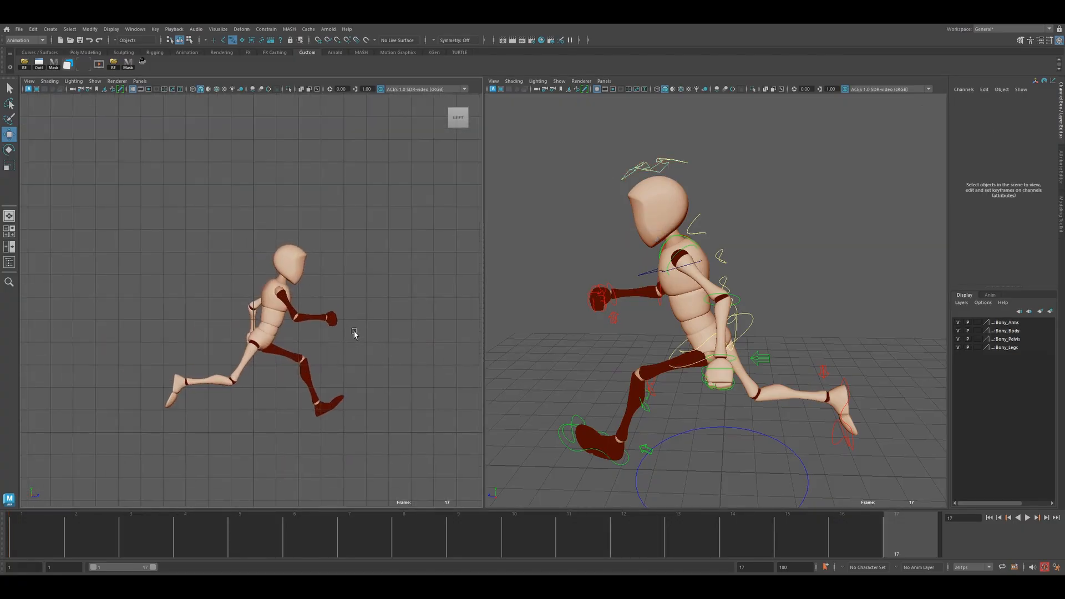
{"action": "left_click", "coordinate": [627, 179]}
{"action": "left_click_drag", "start_coordinate": [41, 523], "coordinate": [12, 511]}
{"action": "scroll", "coordinate": [337, 387], "scroll_direction": "up", "scroll_amount": 3}
{"action": "scroll", "coordinate": [309, 361], "scroll_direction": "up", "scroll_amount": 5}
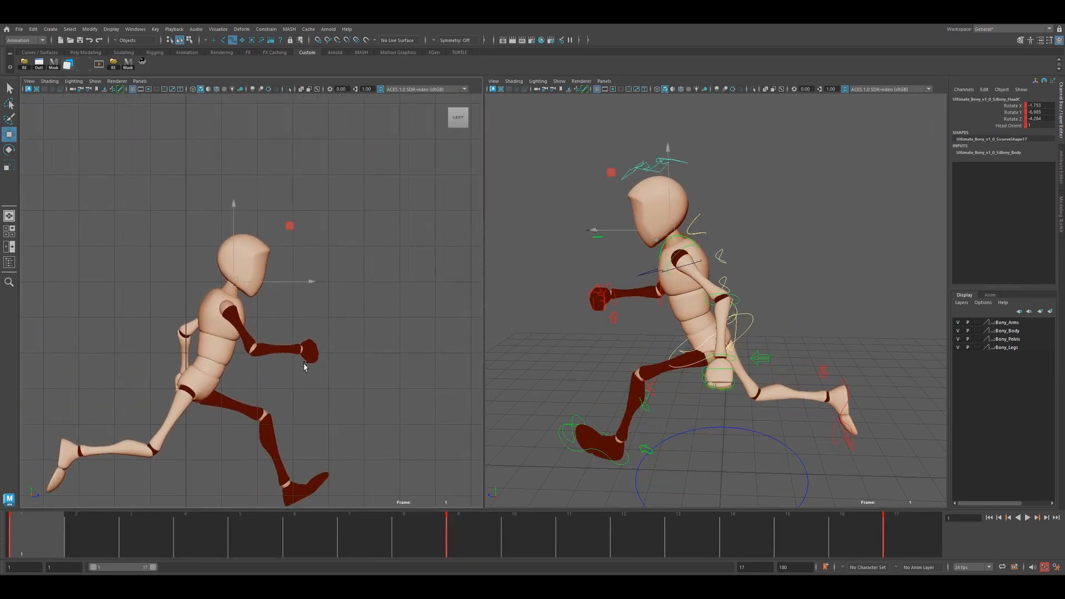
Tilt the head up to a Rotate X of about -13 at frame 5 and -11.501 at frame 13
{"action": "left_click_drag", "start_coordinate": [90, 531], "coordinate": [274, 552]}
{"action": "key", "text": "e"}
{"action": "left_click_drag", "start_coordinate": [306, 295], "coordinate": [305, 284]}
{"action": "key", "text": "alt+v"}
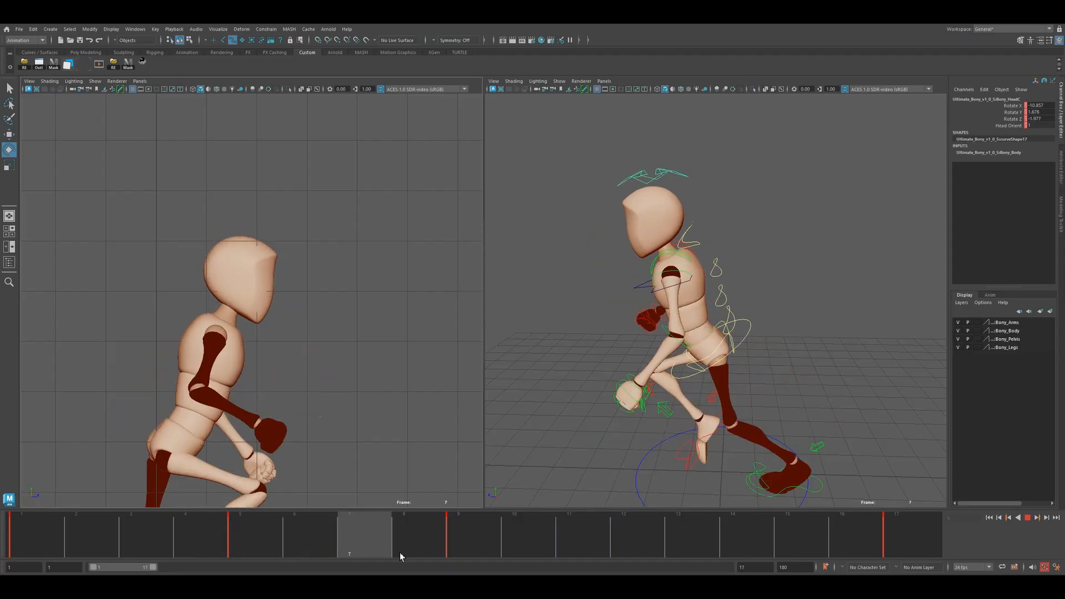
{"action": "key", "text": "alt+v"}
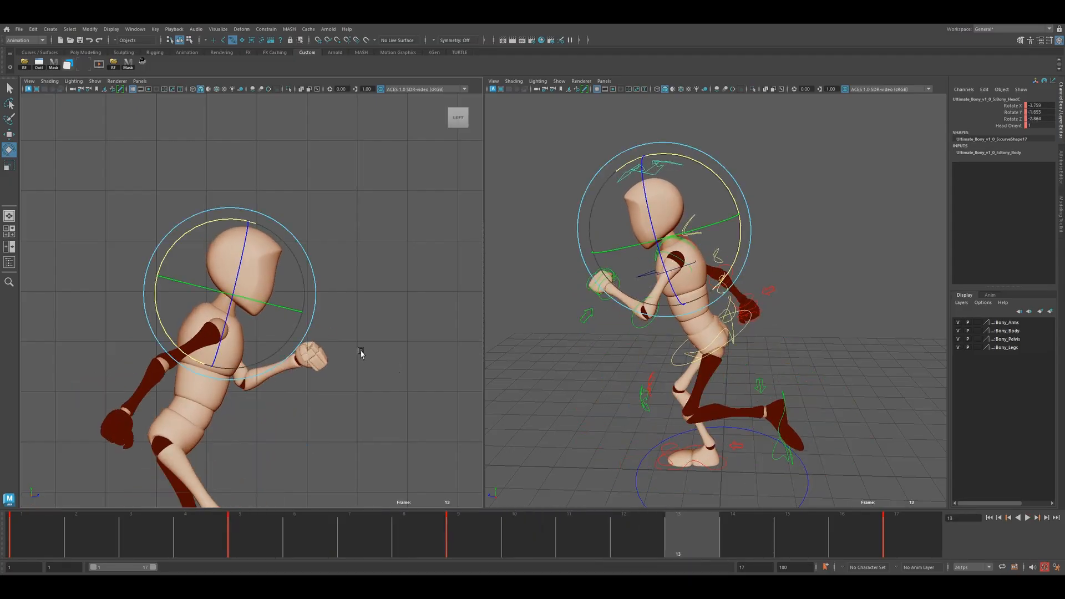
{"action": "left_click_drag", "start_coordinate": [218, 220], "coordinate": [175, 173]}
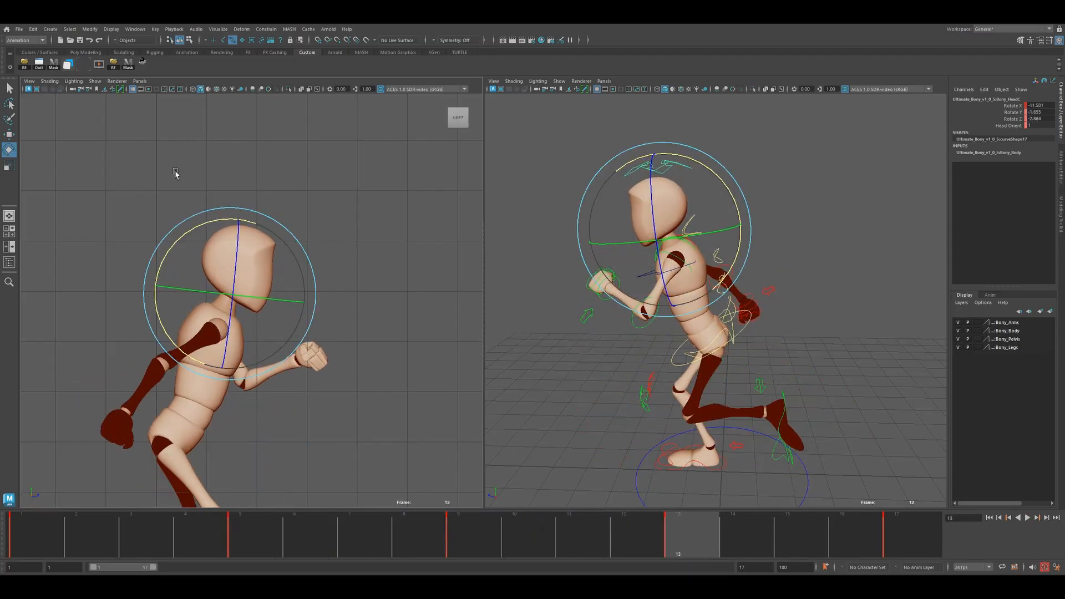
Lower the head's Rotate X key at frame 13 to about the frame 5 key's level, select the frame 9 key and play back the cycle
{"action": "left_click", "coordinate": [96, 64]}
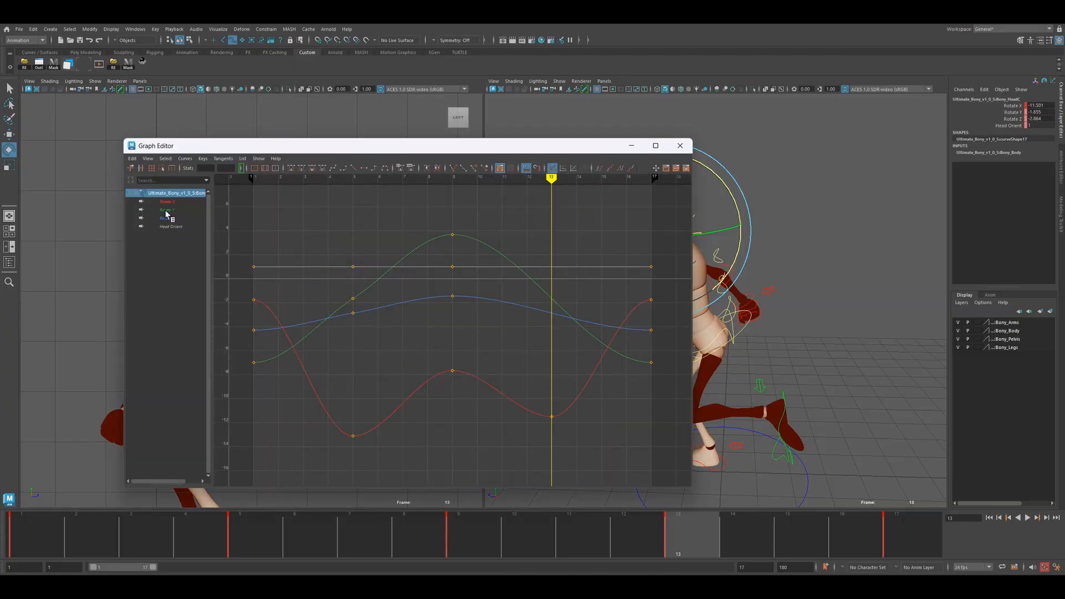
{"action": "left_click", "coordinate": [167, 201]}
{"action": "left_click_drag", "start_coordinate": [544, 434], "coordinate": [581, 390]}
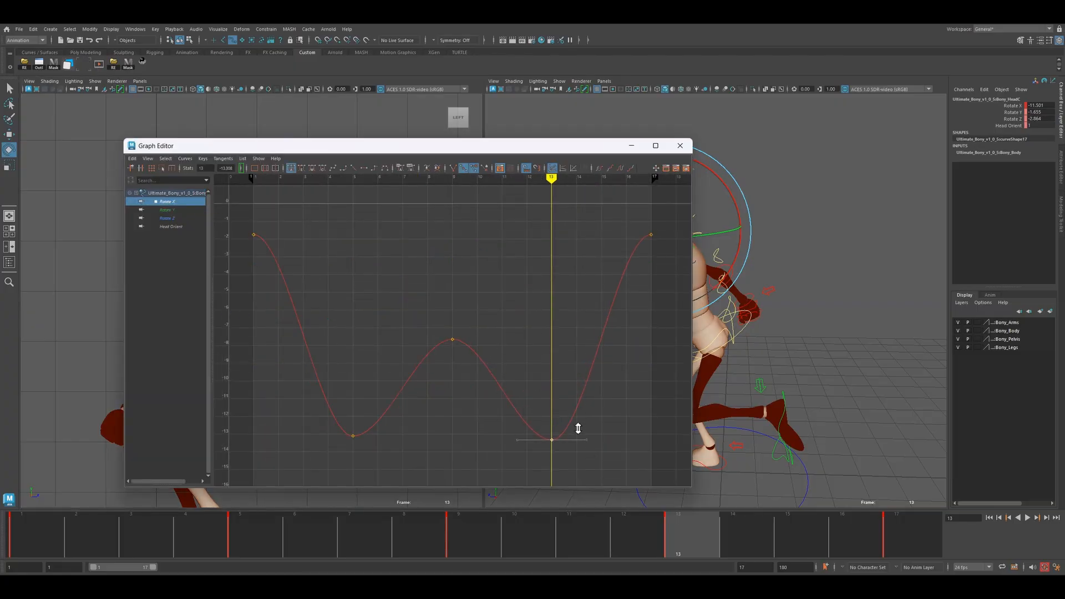
{"action": "left_click_drag", "start_coordinate": [438, 317], "coordinate": [495, 358]}
{"action": "left_click", "coordinate": [678, 152]}
{"action": "key", "text": "alt+v"}
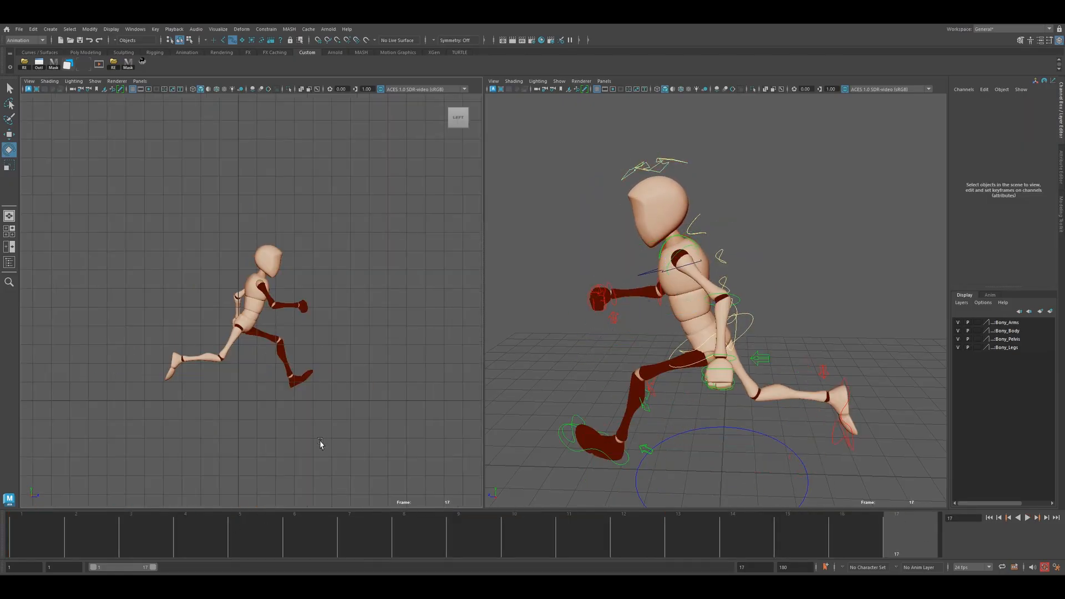
Playblast the left side view with the new head motion and review the clip enlarged
{"action": "middle_click_drag", "start_coordinate": [317, 438], "coordinate": [327, 419], "text": "alt"}
{"action": "right_click", "coordinate": [356, 537]}
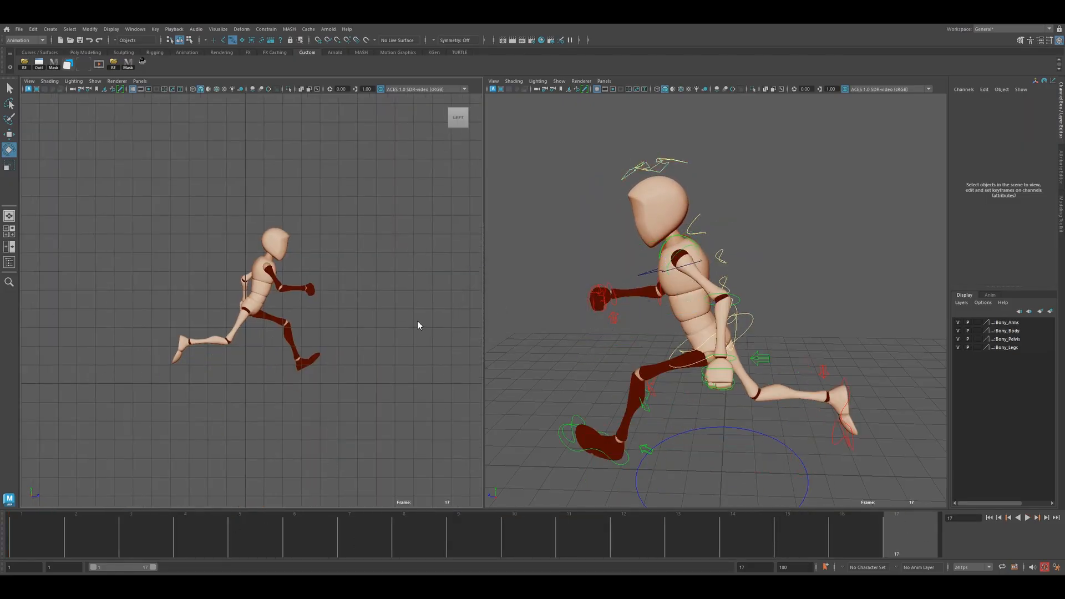
{"action": "key", "text": "g"}
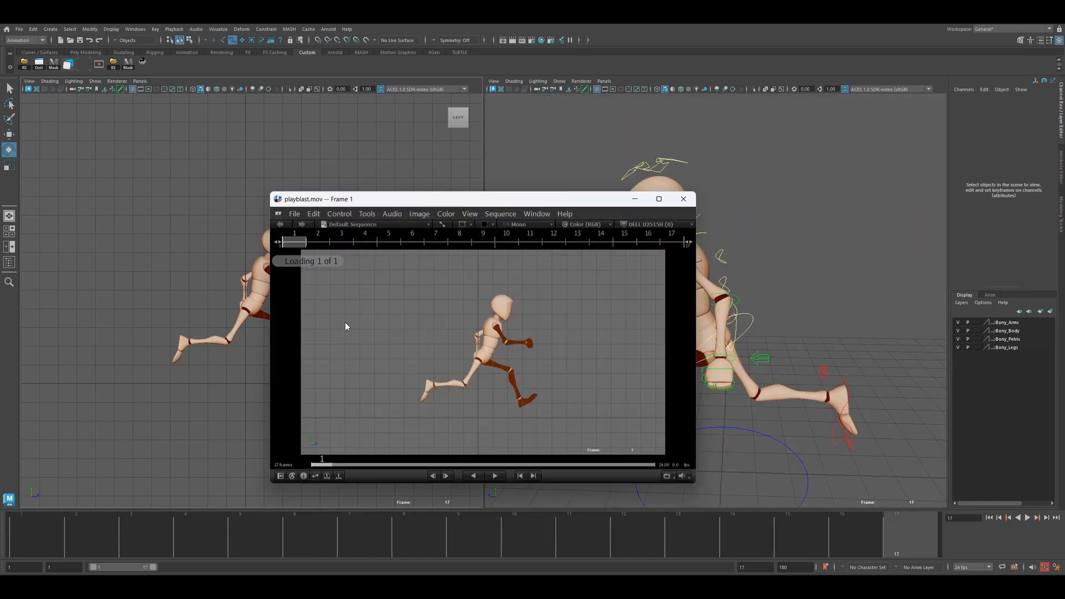
{"action": "left_click", "coordinate": [660, 198]}
{"action": "key", "text": "space"}
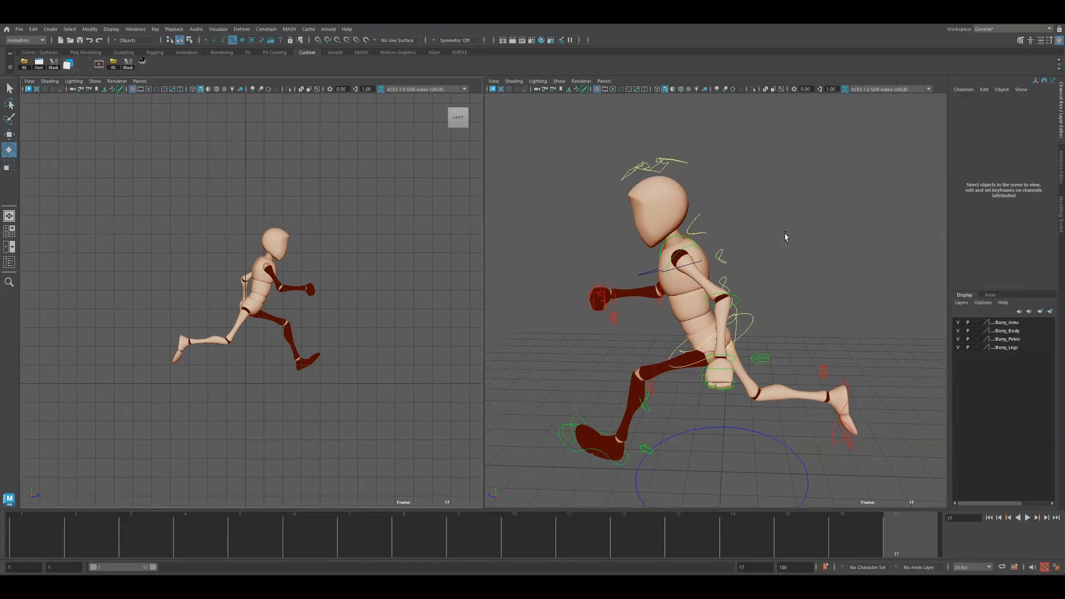
Select the top spine IK control at the chest and delete its keys from frames 3 to 15
{"action": "left_click", "coordinate": [659, 274]}
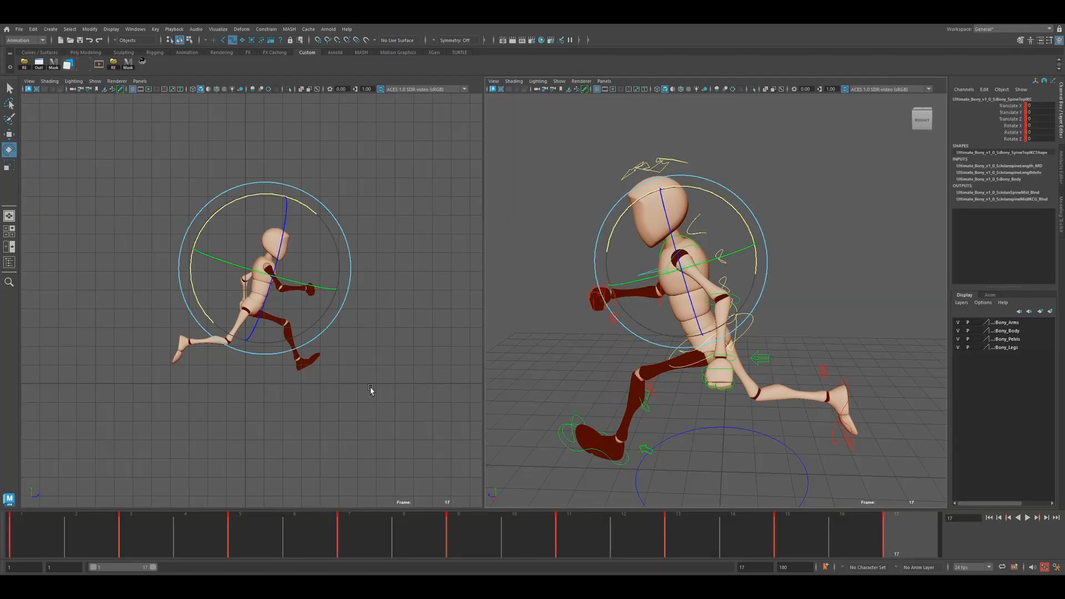
{"action": "left_click", "coordinate": [54, 531]}
{"action": "scroll", "coordinate": [275, 426], "scroll_direction": "up", "scroll_amount": 4}
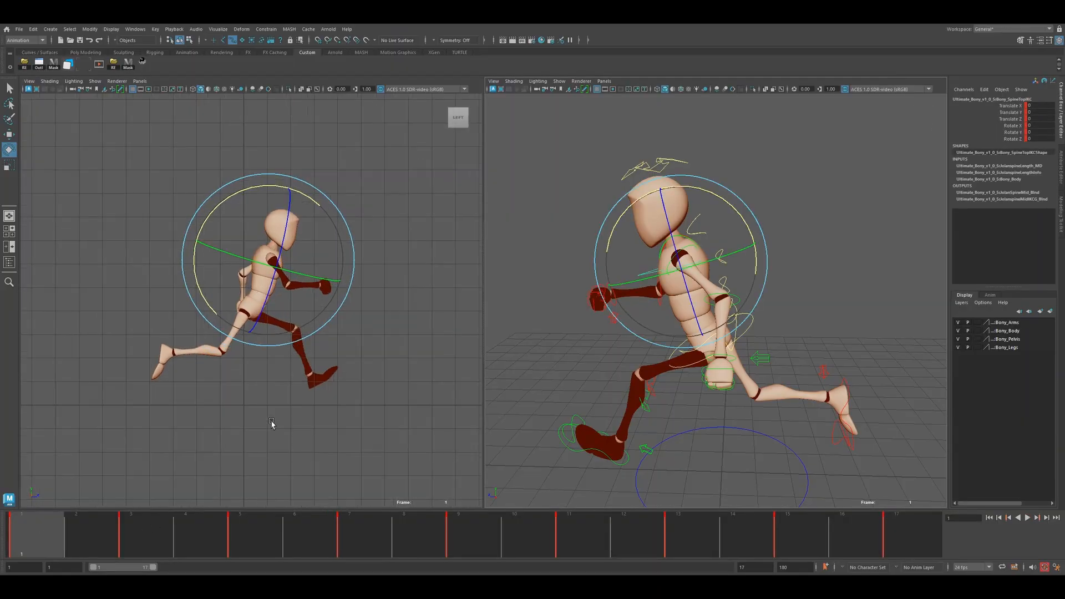
{"action": "scroll", "coordinate": [278, 422], "scroll_direction": "up", "scroll_amount": 3}
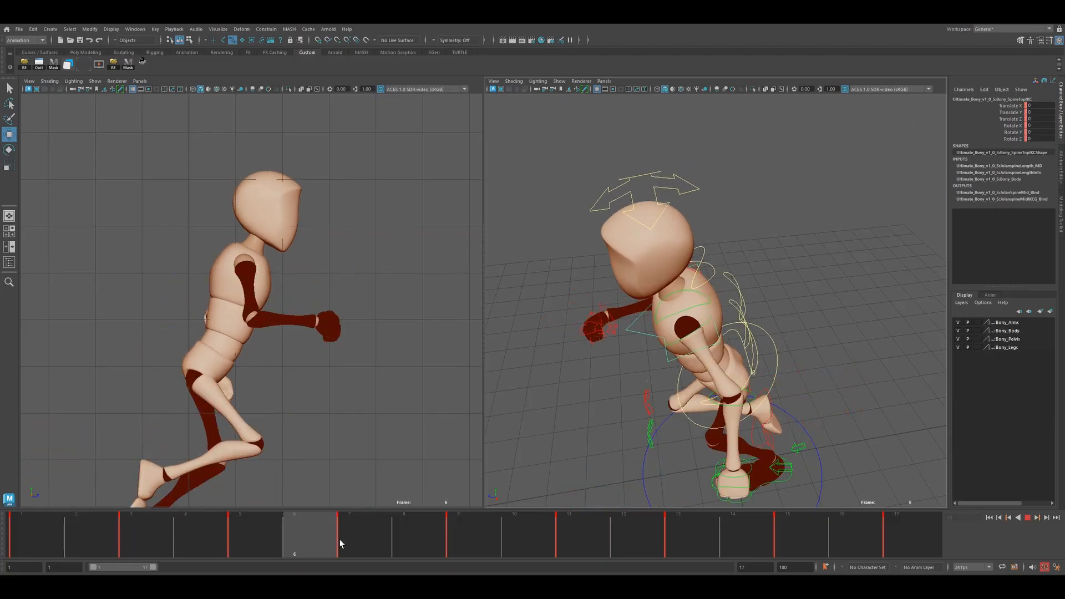
{"action": "left_click", "coordinate": [112, 547], "text": "shift"}
{"action": "left_click_drag", "start_coordinate": [102, 550], "coordinate": [827, 549], "text": "shift"}
{"action": "right_click", "coordinate": [788, 546]}
{"action": "left_click", "coordinate": [810, 411]}
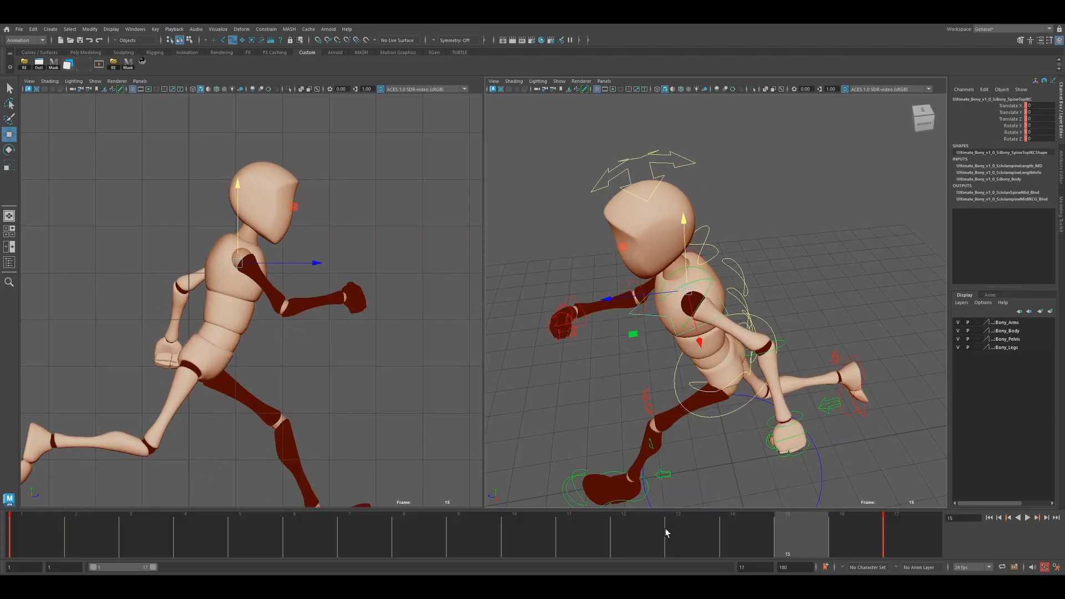
Raise the top spine IK control slightly at frame 1 and copy that pose to frames 9 and 17
{"action": "key", "text": "alt+v"}
{"action": "key", "text": "alt+v"}
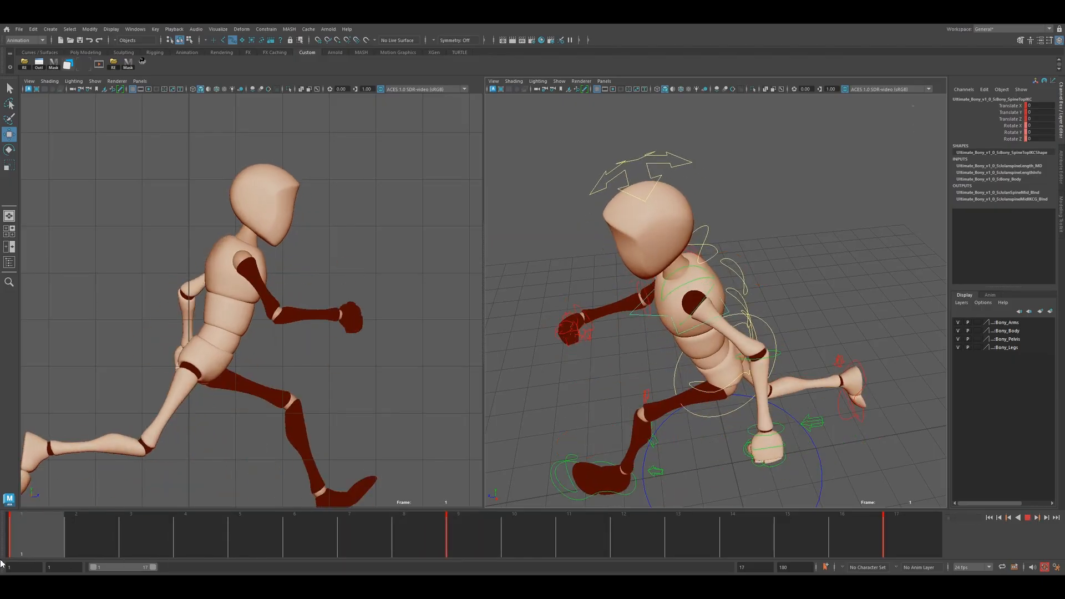
{"action": "left_click_drag", "start_coordinate": [240, 242], "coordinate": [239, 236]}
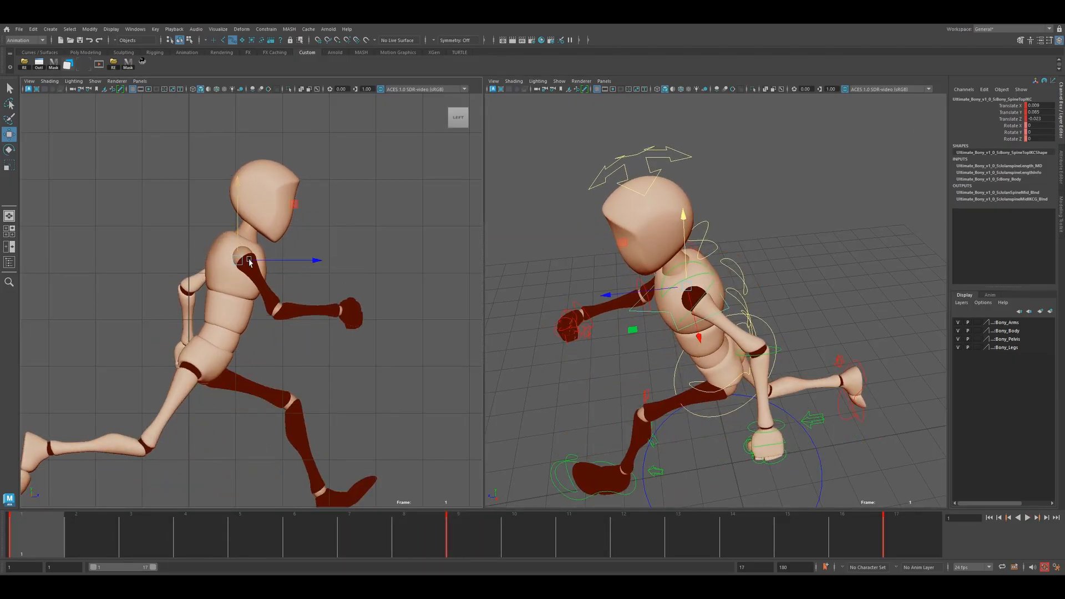
{"action": "key", "text": "alt+v"}
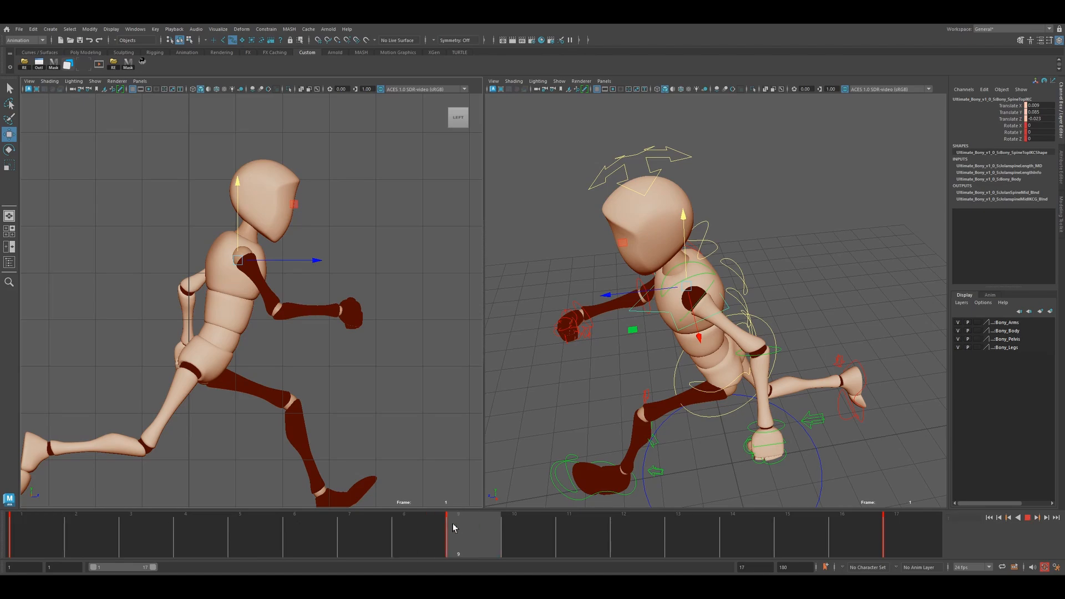
{"action": "key", "text": "alt+v"}
{"action": "key", "text": "alt+v"}
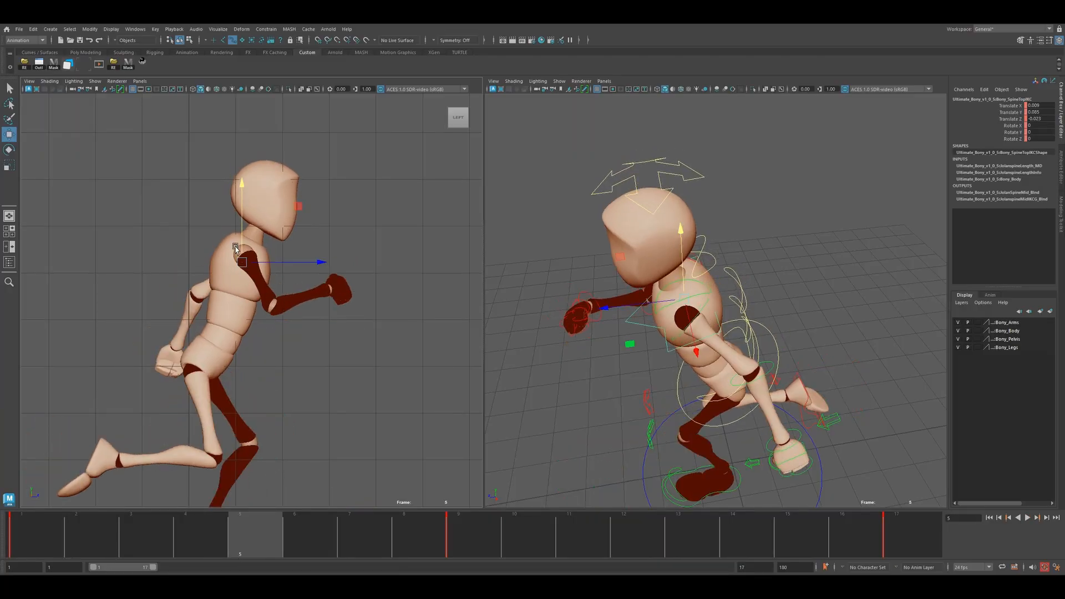
Lower the top spine IK control at the chest slightly at frame 5 and copy that pose to frame 13
{"action": "left_click_drag", "start_coordinate": [241, 235], "coordinate": [242, 244]}
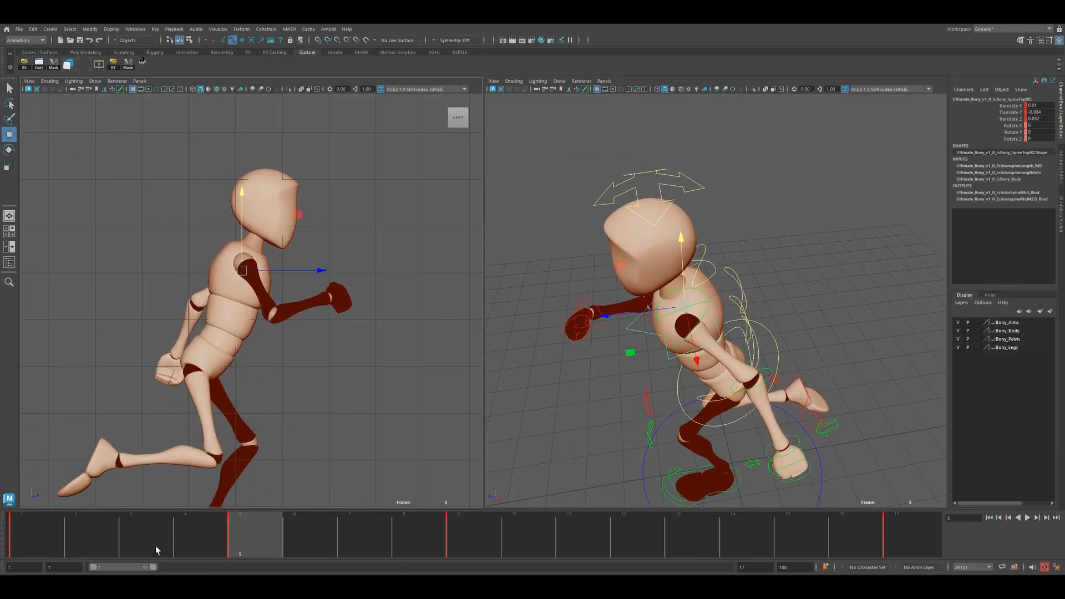
{"action": "key", "text": "alt+v"}
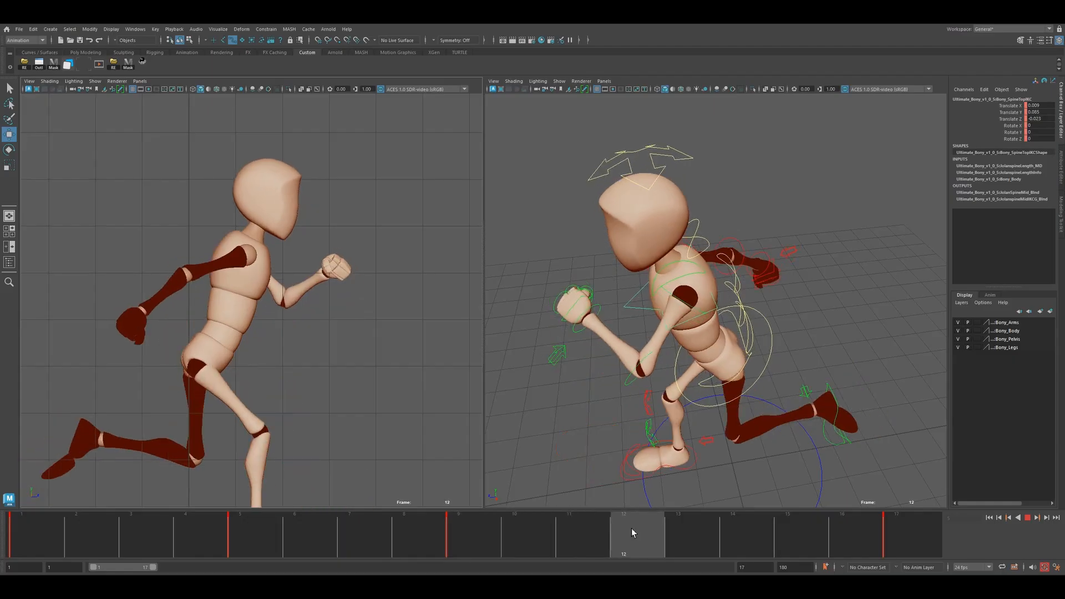
{"action": "left_click", "coordinate": [256, 541]}
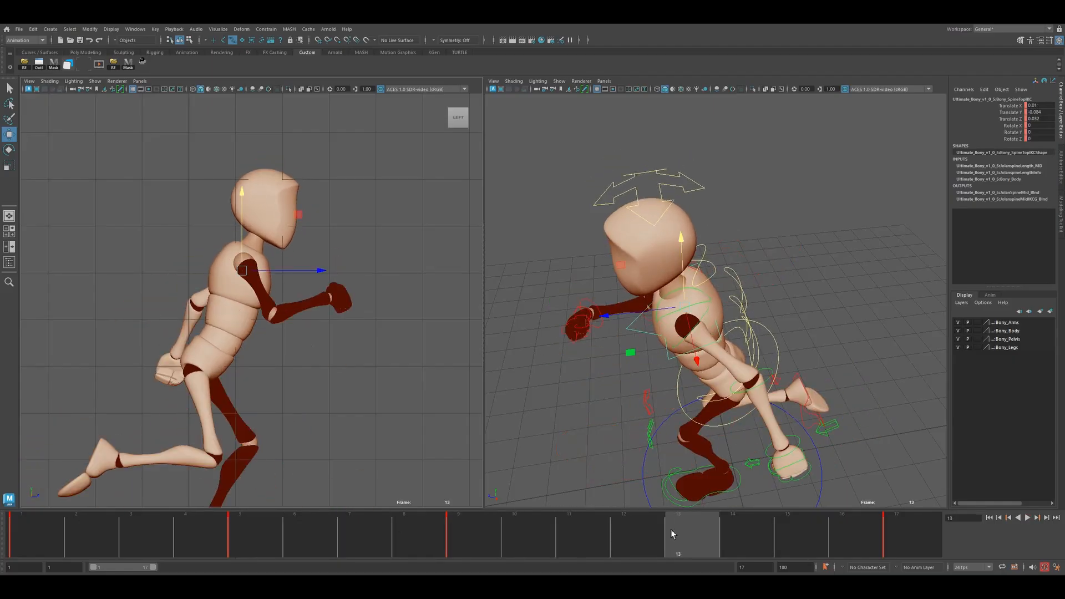
Shift all keys of the top spine control two frames later, set keys at frames 1 and 17, and play the cycle
{"action": "left_click_drag", "start_coordinate": [41, 549], "coordinate": [938, 549], "text": "shift"}
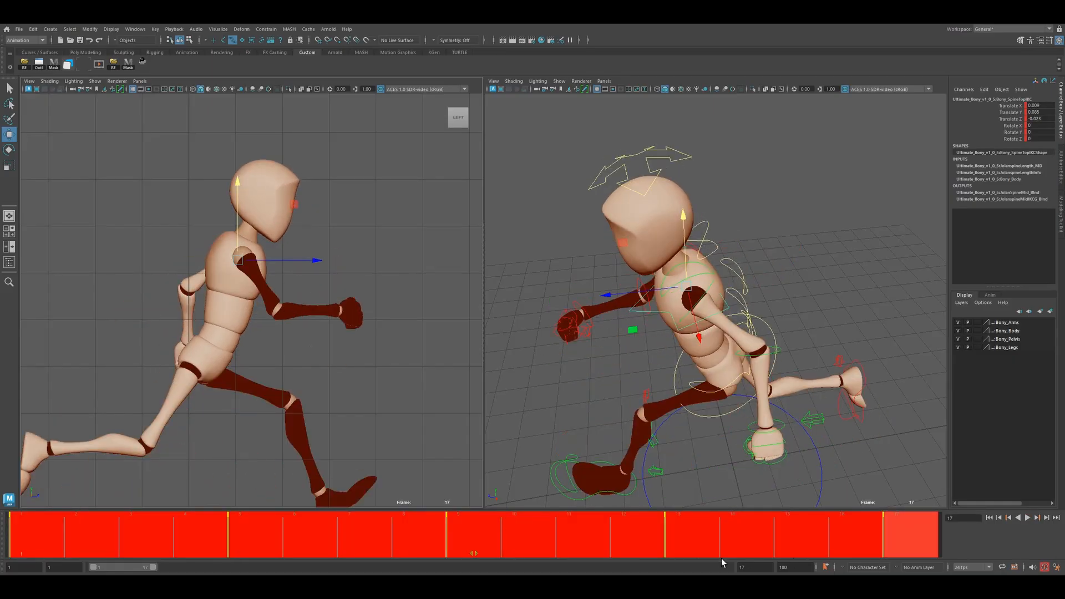
{"action": "left_click_drag", "start_coordinate": [472, 554], "coordinate": [577, 551]}
{"action": "left_click_drag", "start_coordinate": [253, 542], "coordinate": [955, 547]}
{"action": "key", "text": "alt+v"}
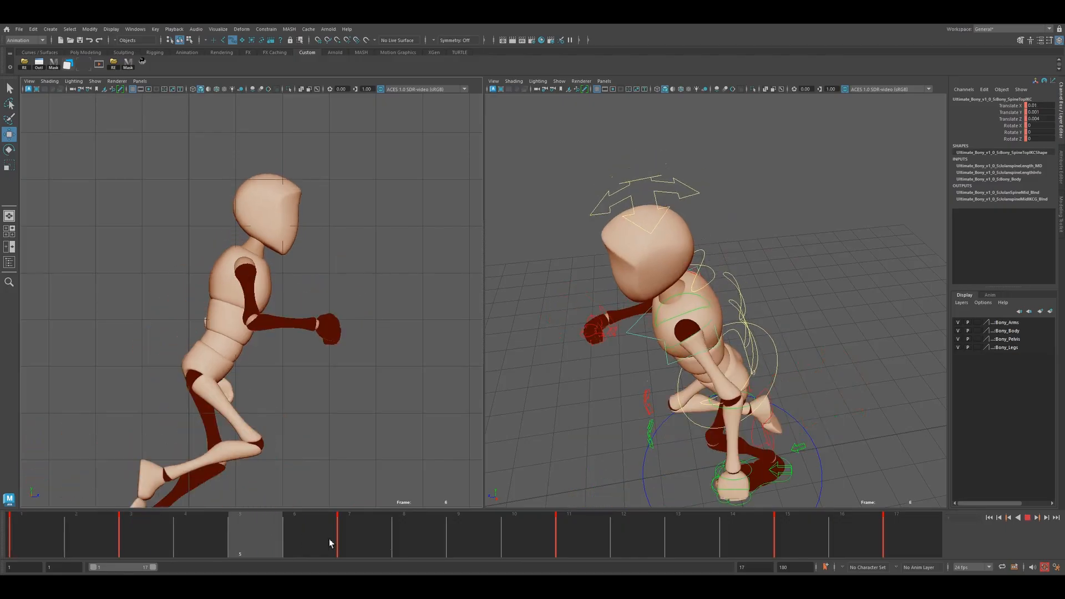
Playblast the whole character from the left side with the offset chest motion and enlarge the clip
{"action": "scroll", "coordinate": [394, 340], "scroll_direction": "down", "scroll_amount": 4}
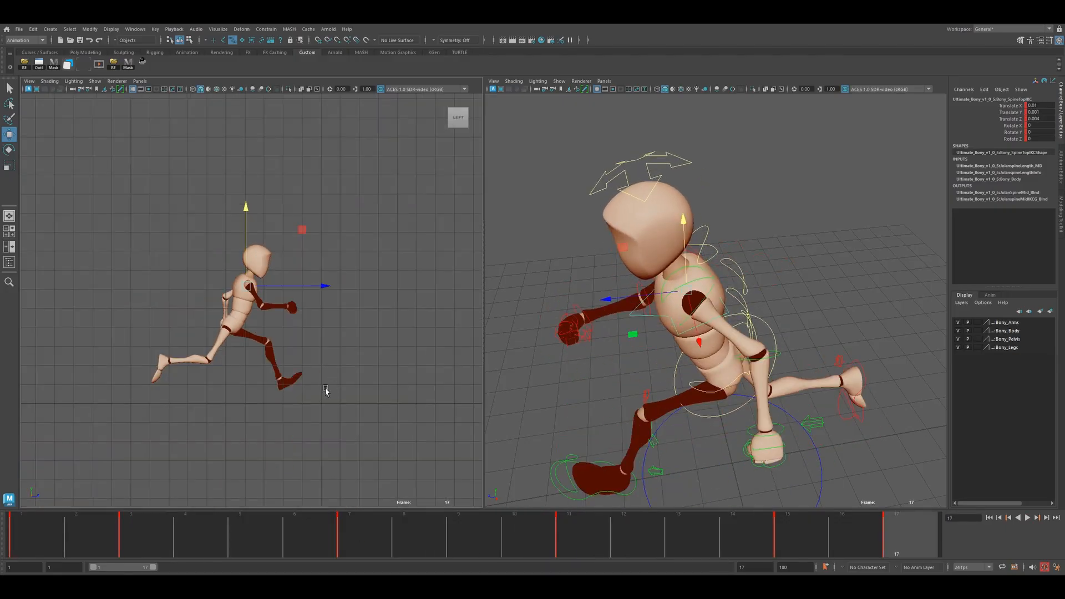
{"action": "scroll", "coordinate": [303, 399], "scroll_direction": "up", "scroll_amount": 1}
{"action": "right_click", "coordinate": [340, 531]}
{"action": "left_click", "coordinate": [358, 529]}
{"action": "left_click", "coordinate": [515, 304]}
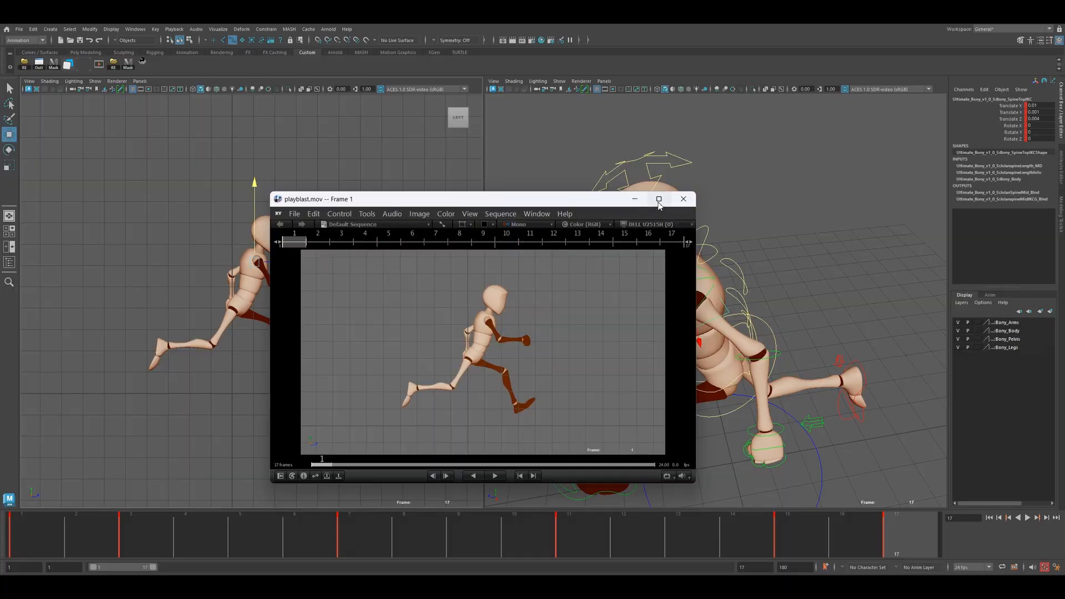
{"action": "left_click", "coordinate": [659, 199]}
Play the enlarged clip and step through its frames to check the chest's up-and-down motion
{"action": "key", "text": "space"}
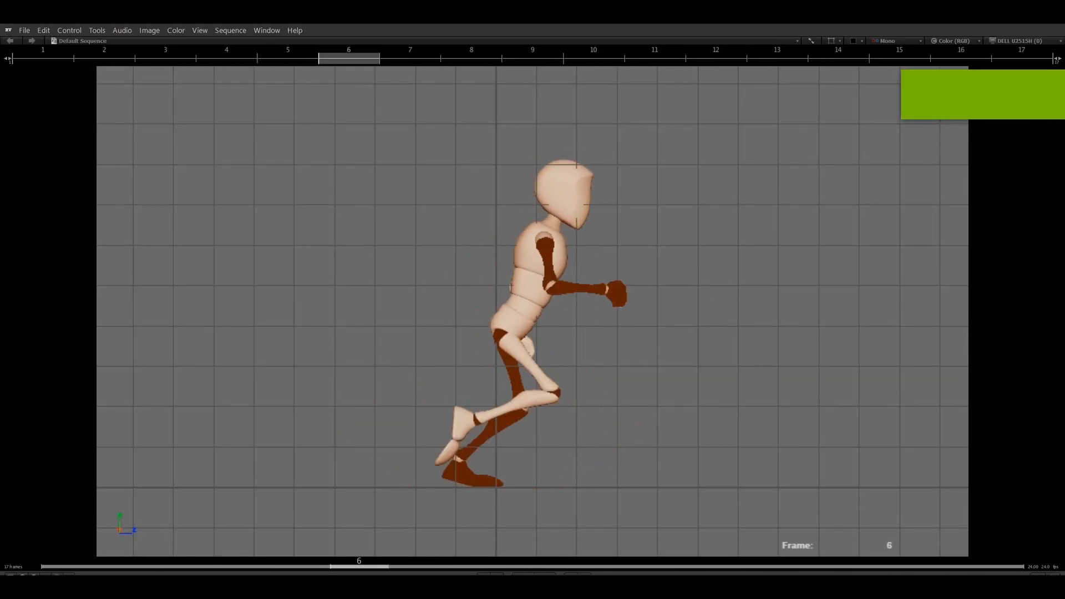
{"action": "key", "text": "space"}
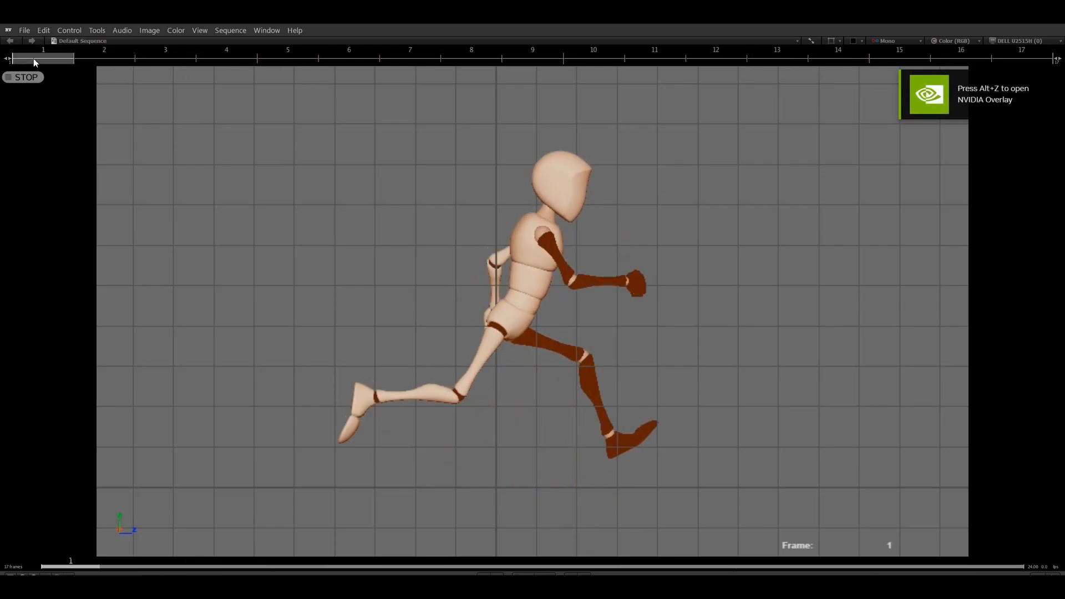
{"action": "left_click_drag", "start_coordinate": [33, 58], "coordinate": [672, 173]}
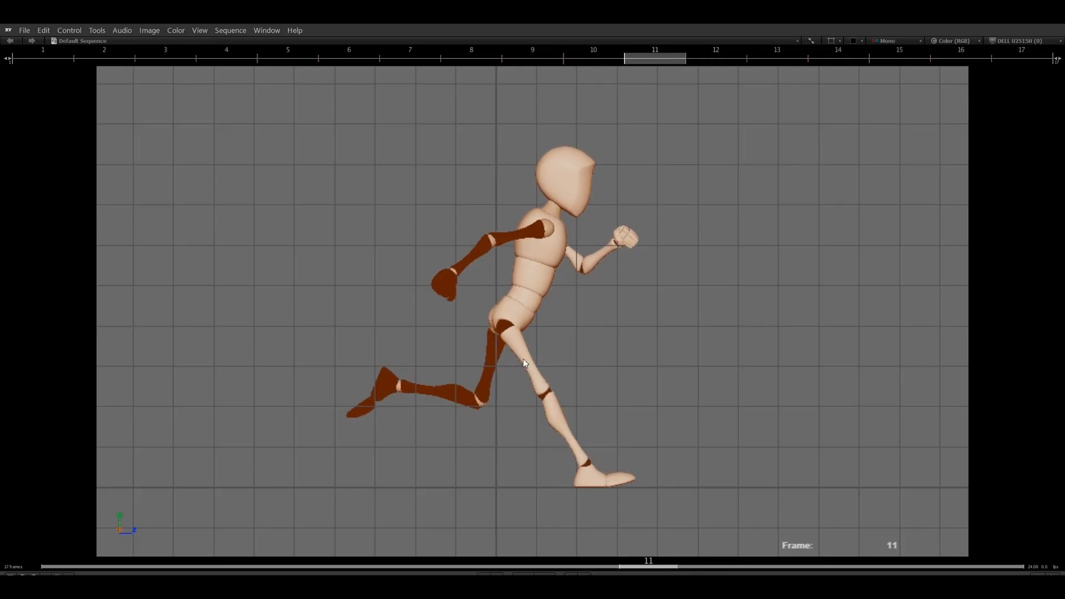
{"action": "left_click_drag", "start_coordinate": [606, 74], "coordinate": [672, 107]}
{"action": "left_click_drag", "start_coordinate": [667, 61], "coordinate": [706, 69]}
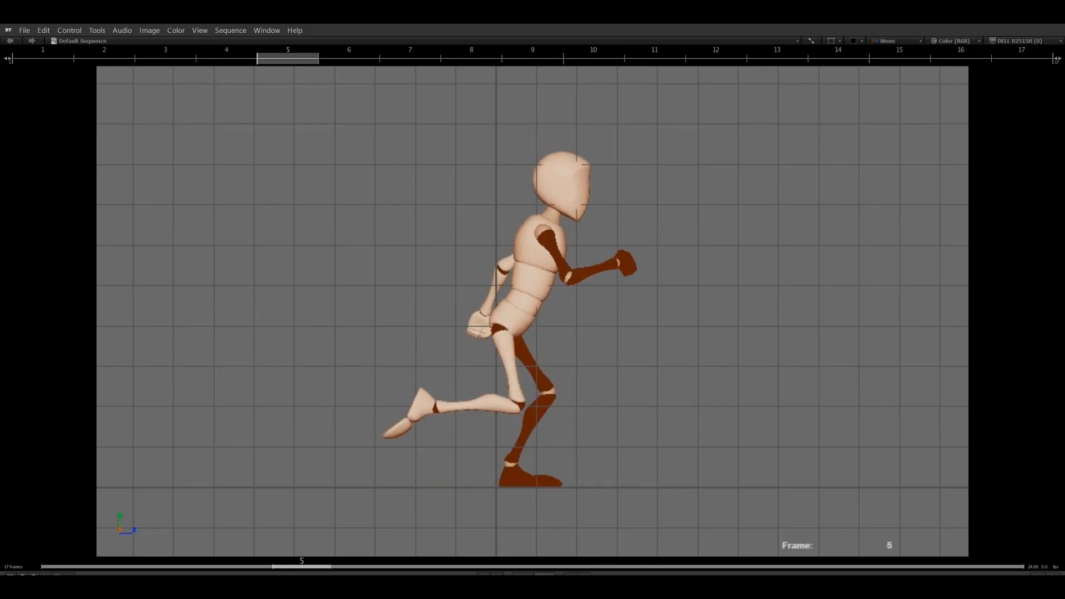
{"action": "key", "text": "space"}
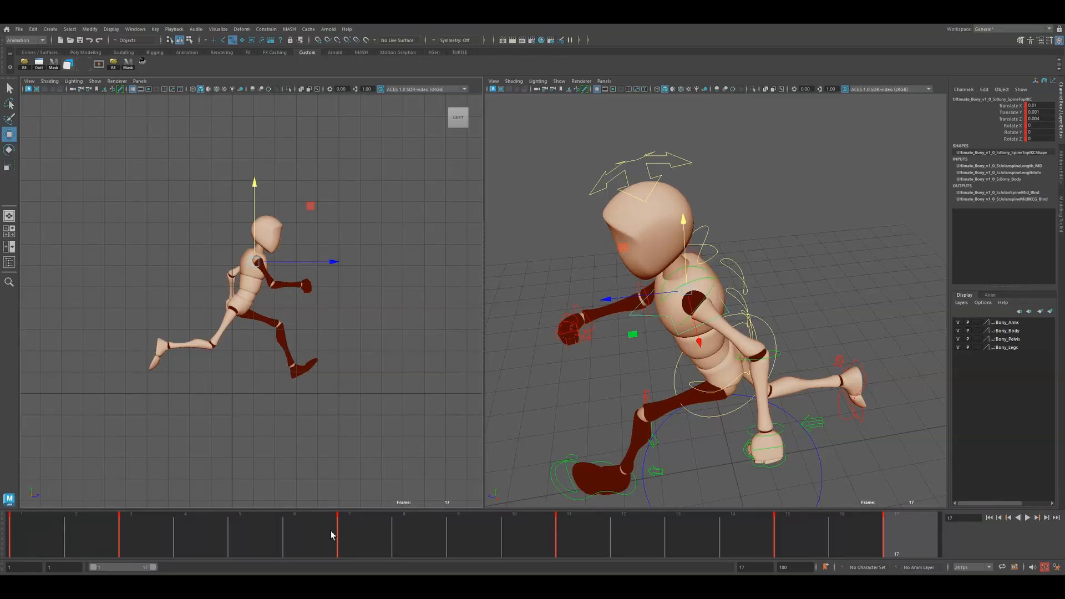
Lower the main hip control slightly at frame 4 and key it
{"action": "left_click_drag", "start_coordinate": [33, 532], "coordinate": [487, 542]}
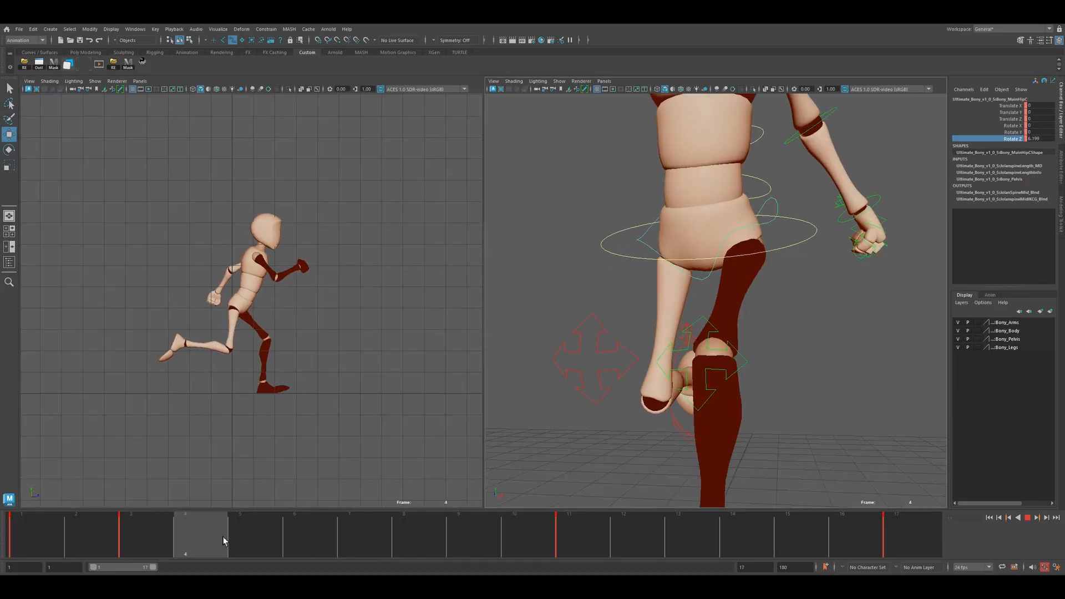
{"action": "mouse_move", "coordinate": [224, 540]}
{"action": "left_mouse_down"}
{"action": "mouse_move", "coordinate": [237, 541]}
{"action": "mouse_move", "coordinate": [213, 547]}
{"action": "left_mouse_up"}
{"action": "left_click_drag", "start_coordinate": [243, 290], "coordinate": [240, 281]}
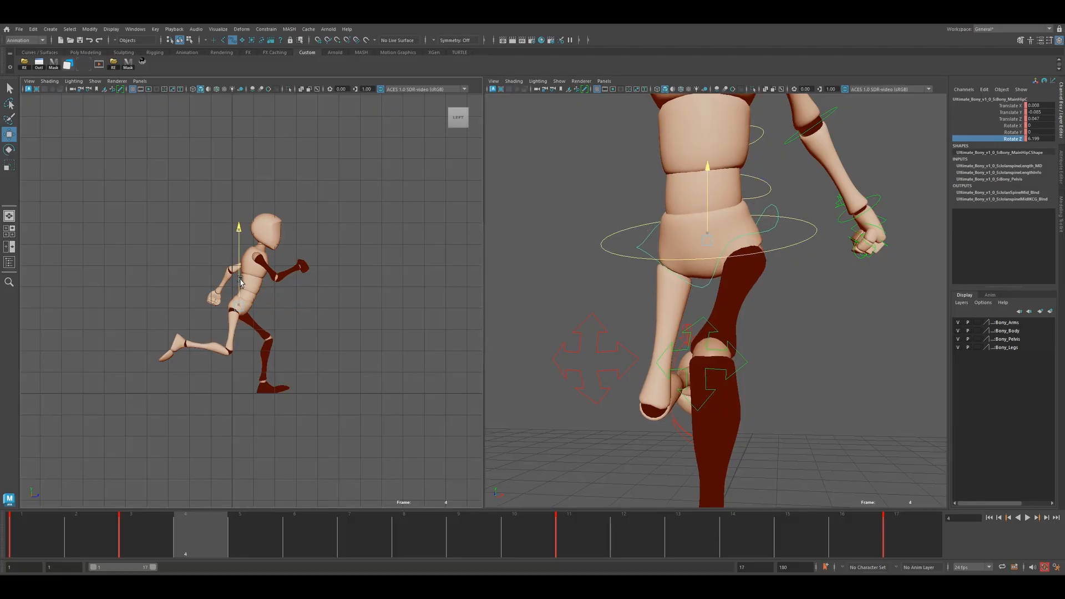
{"action": "left_click", "coordinate": [845, 351]}
{"action": "left_click", "coordinate": [754, 233]}
{"action": "key", "text": "s"}
Raise the main hip control at frame 9, lower it at frame 11, and scrub through the cycle
{"action": "left_click_drag", "start_coordinate": [210, 524], "coordinate": [493, 550]}
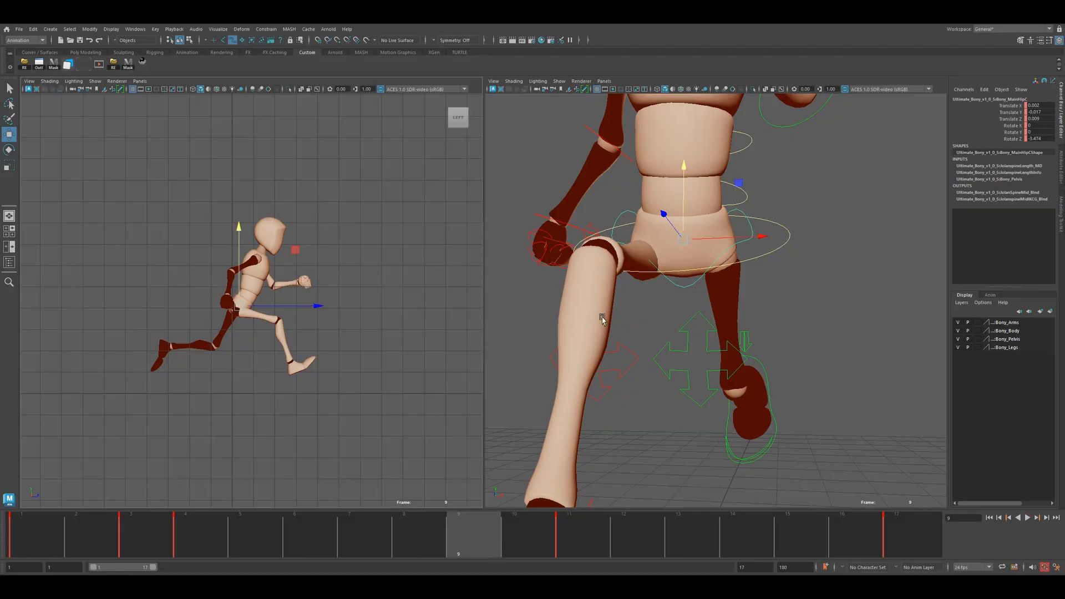
{"action": "left_click_drag", "start_coordinate": [676, 216], "coordinate": [683, 203]}
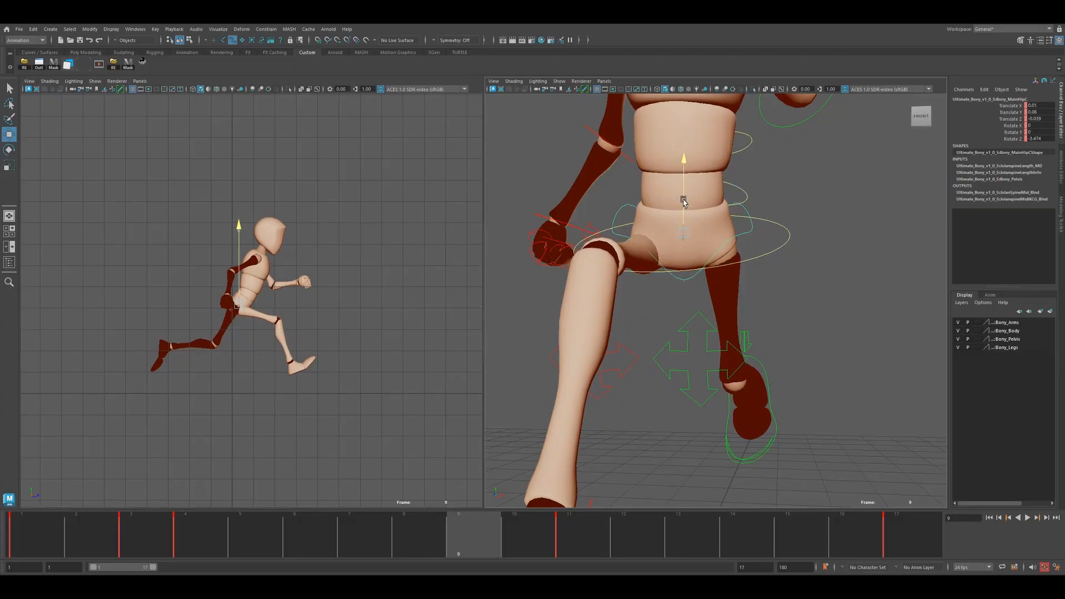
{"action": "left_click_drag", "start_coordinate": [455, 534], "coordinate": [578, 531]}
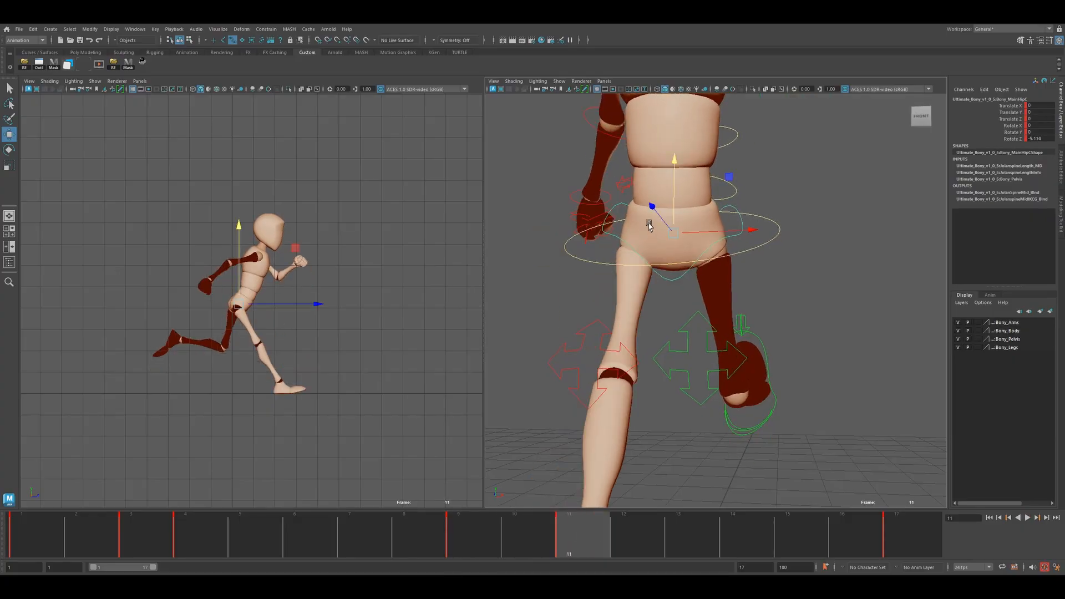
{"action": "left_click_drag", "start_coordinate": [672, 202], "coordinate": [674, 208]}
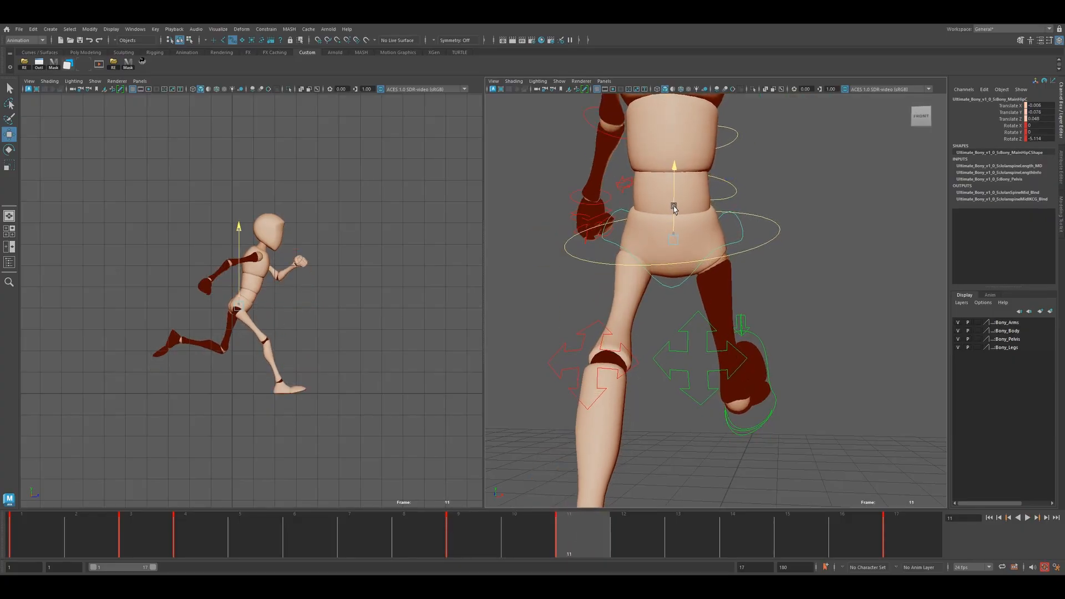
{"action": "left_click_drag", "start_coordinate": [582, 541], "coordinate": [860, 538]}
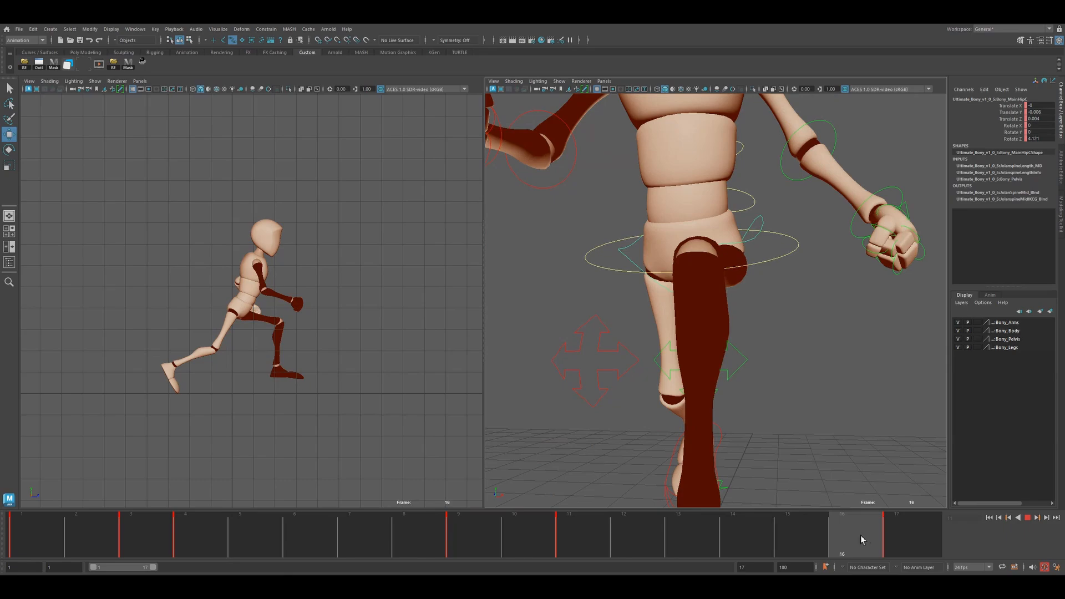
Display the main hip control's Translate Y curve in the Graph Editor and delete its frame 3 key
{"action": "left_click_drag", "start_coordinate": [481, 539], "coordinate": [576, 538]}
{"action": "left_click", "coordinate": [85, 64]}
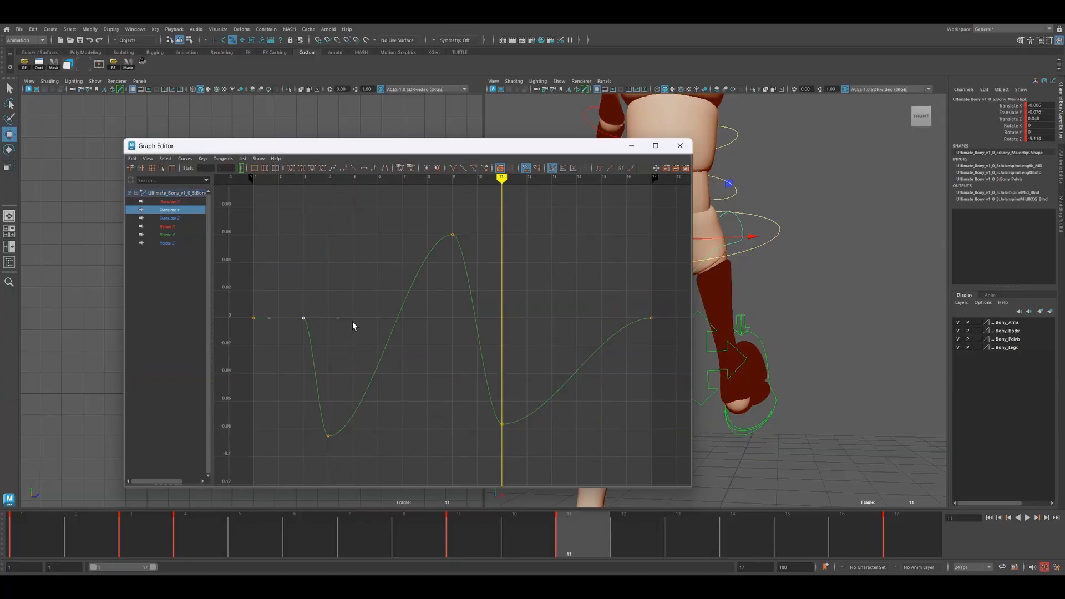
{"action": "left_click", "coordinate": [488, 517], "text": "shift"}
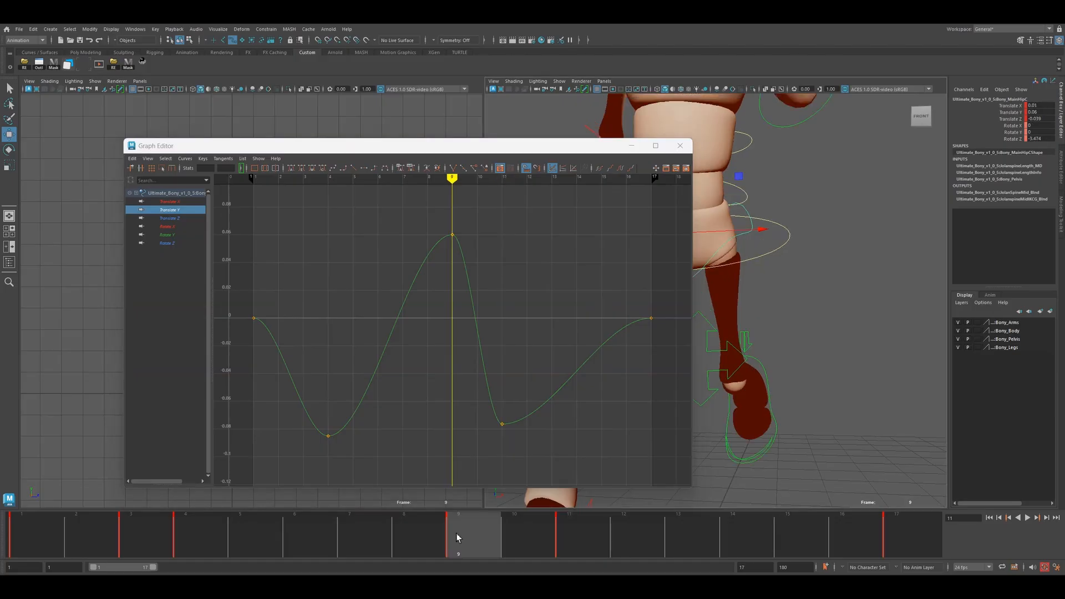
Move the hip's Translate Y peak key from frame 9 to frame 8 and level the frame 11 key with the frame 4 key
{"action": "left_click_drag", "start_coordinate": [458, 530], "coordinate": [376, 537]}
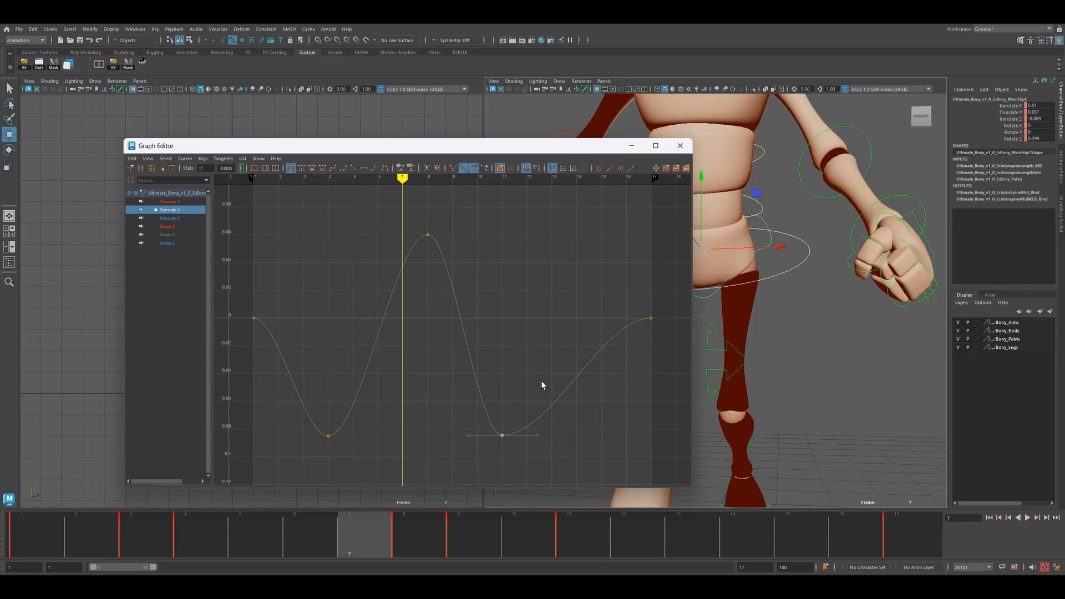
{"action": "left_click_drag", "start_coordinate": [405, 532], "coordinate": [886, 467]}
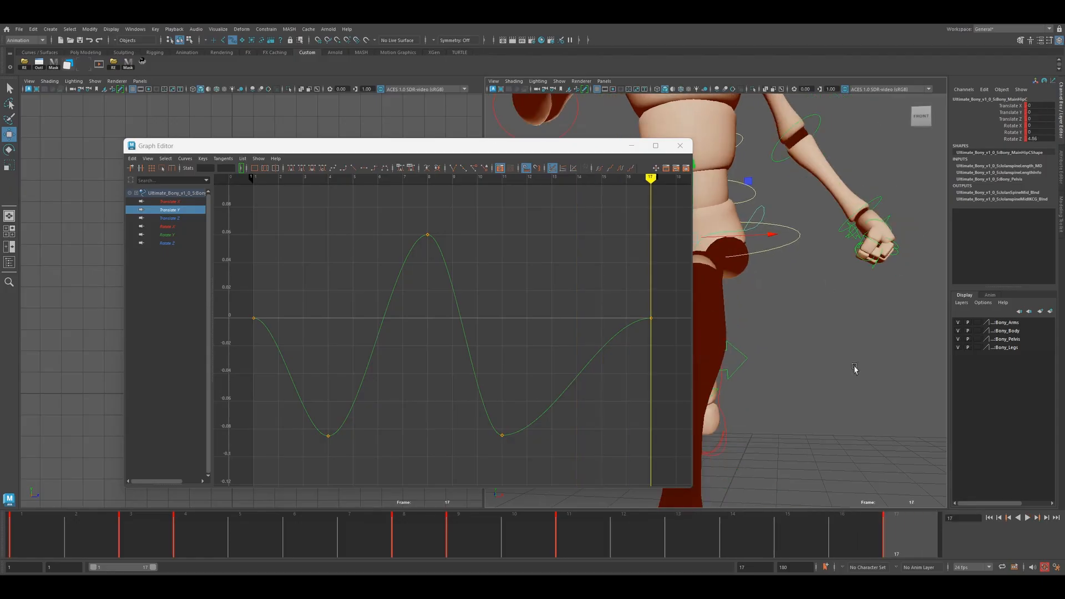
{"action": "left_click", "coordinate": [680, 146]}
Playblast the left side view with the new hip motion and review the clip enlarged
{"action": "left_click", "coordinate": [365, 416]}
{"action": "right_click", "coordinate": [375, 525]}
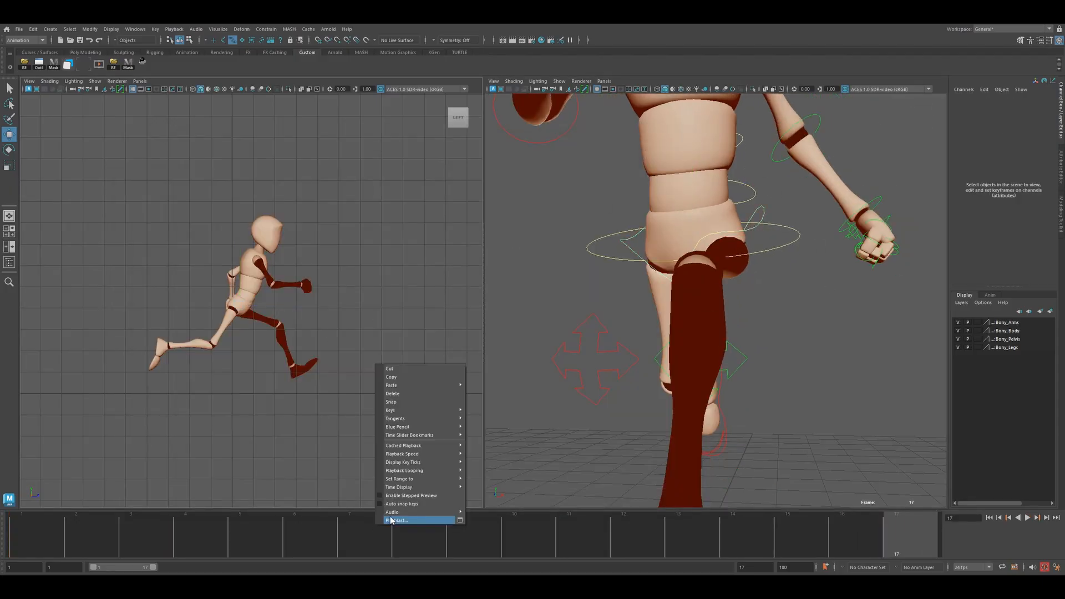
{"action": "left_click", "coordinate": [390, 519]}
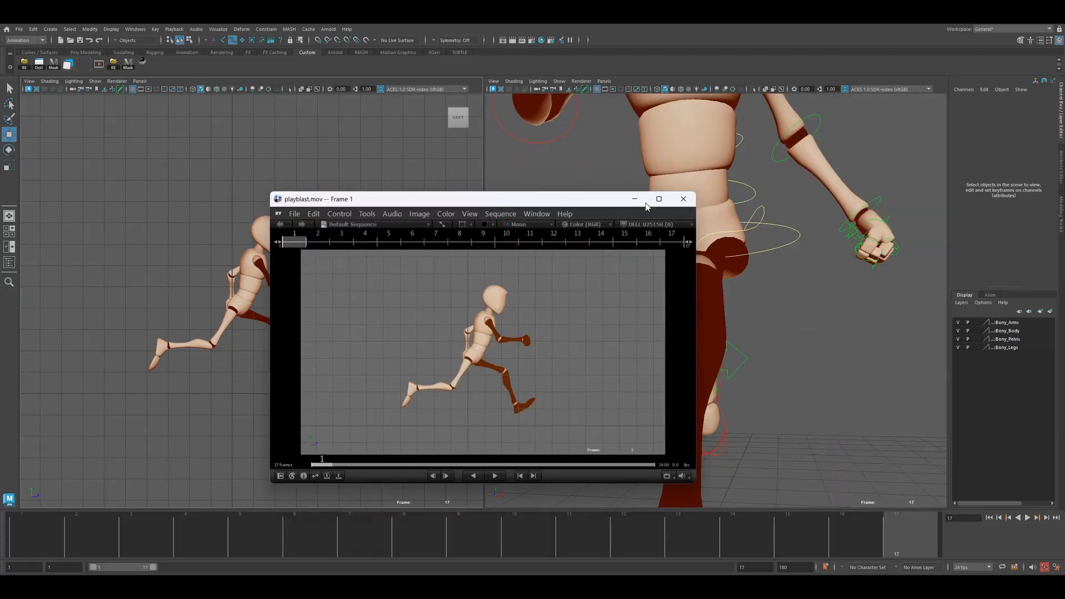
{"action": "left_click", "coordinate": [659, 200]}
{"action": "key", "text": "space"}
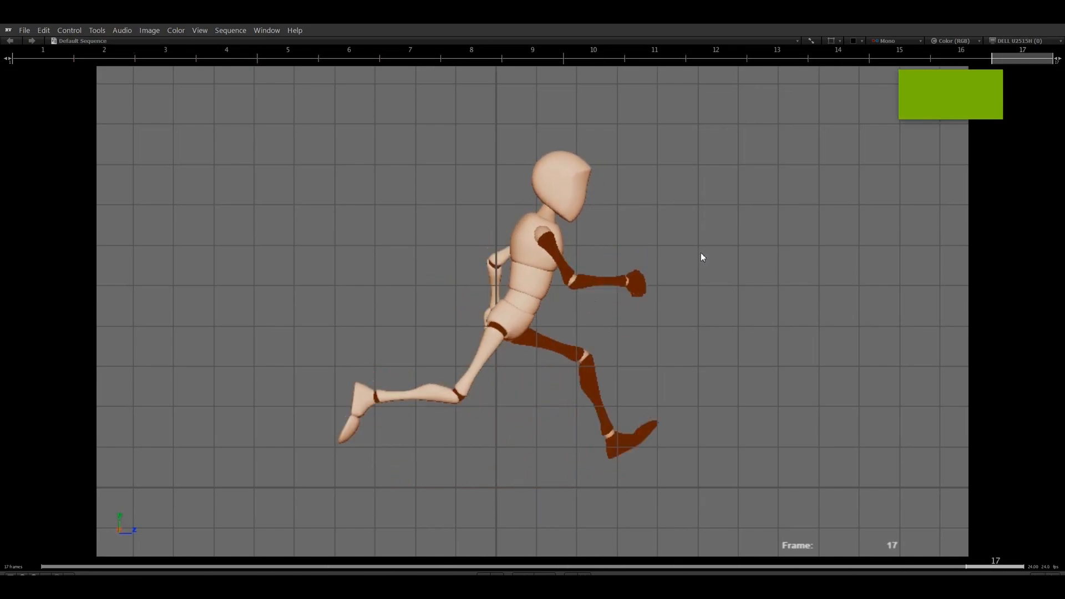
{"action": "key", "text": "space"}
{"action": "left_click_drag", "start_coordinate": [4, 70], "coordinate": [90, 138]}
{"action": "key", "text": "space"}
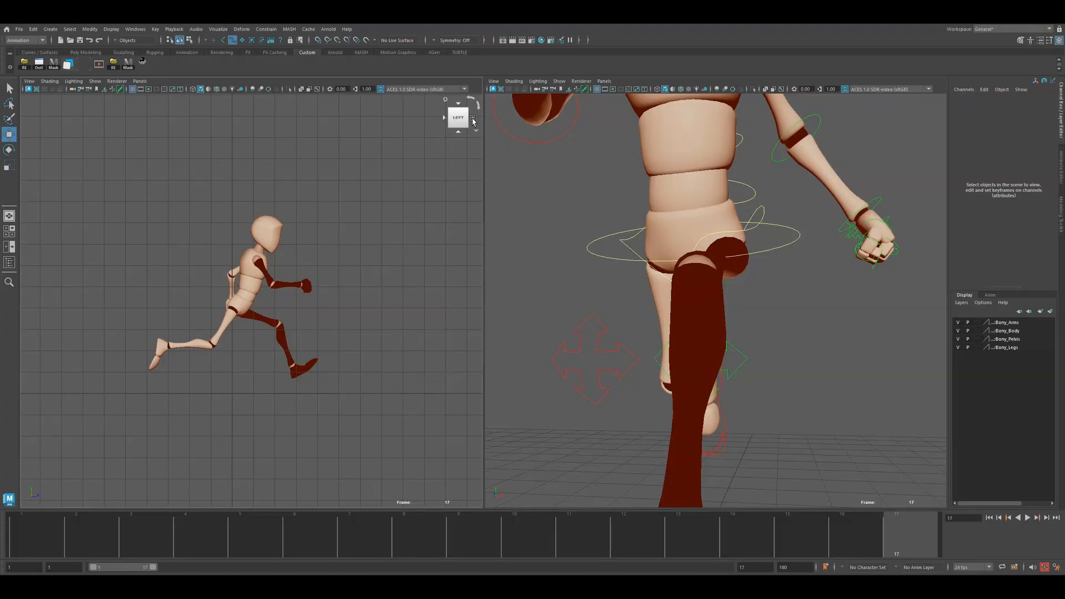
Switch the side viewport to the front view and playblast the run cycle from there
{"action": "left_click", "coordinate": [472, 119]}
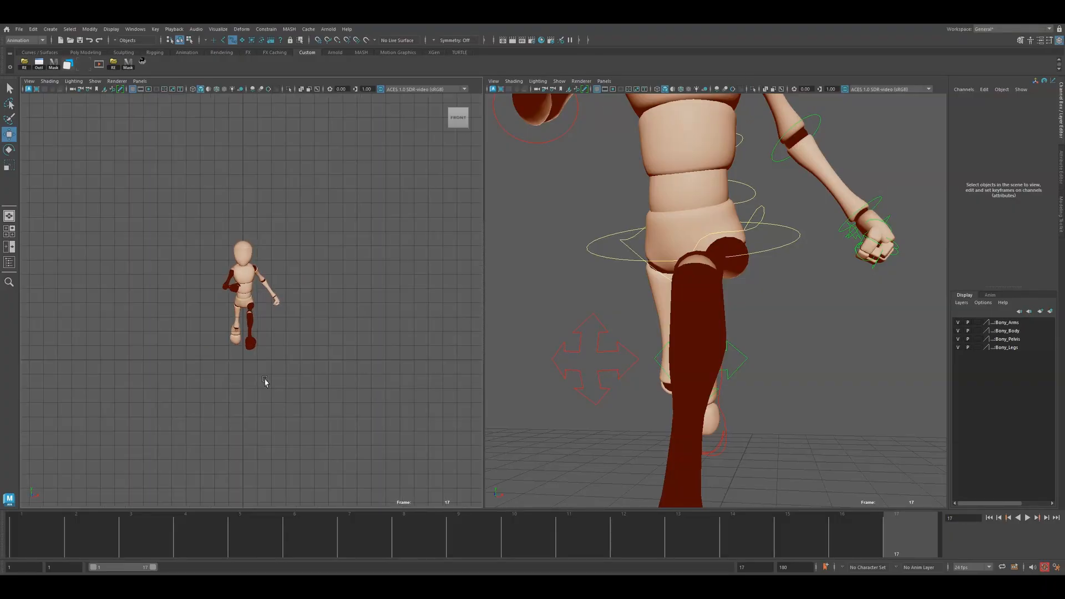
{"action": "right_click", "coordinate": [314, 529]}
{"action": "left_click", "coordinate": [333, 538]}
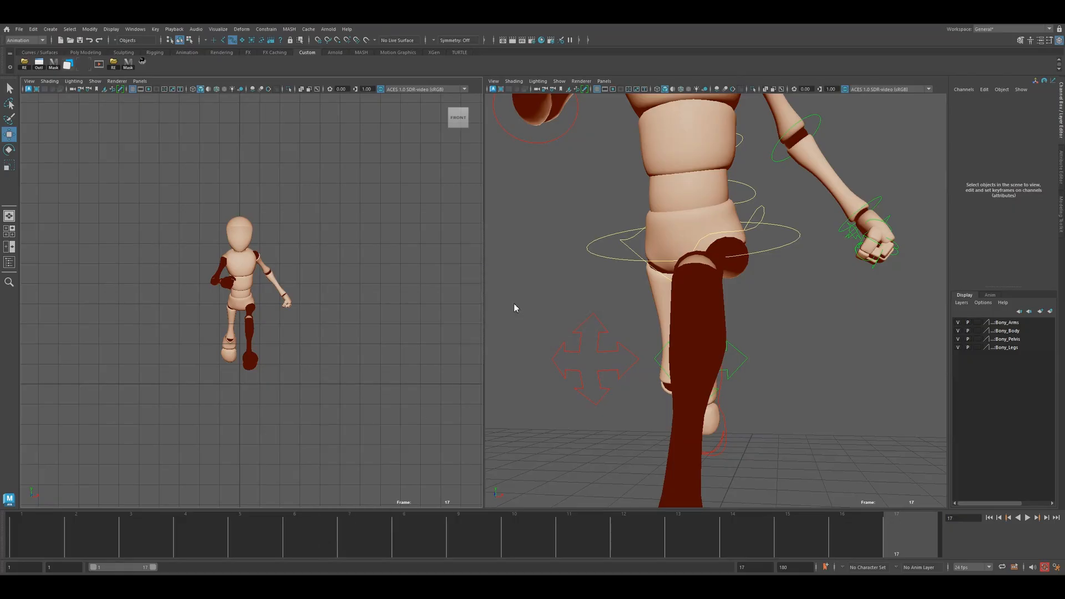